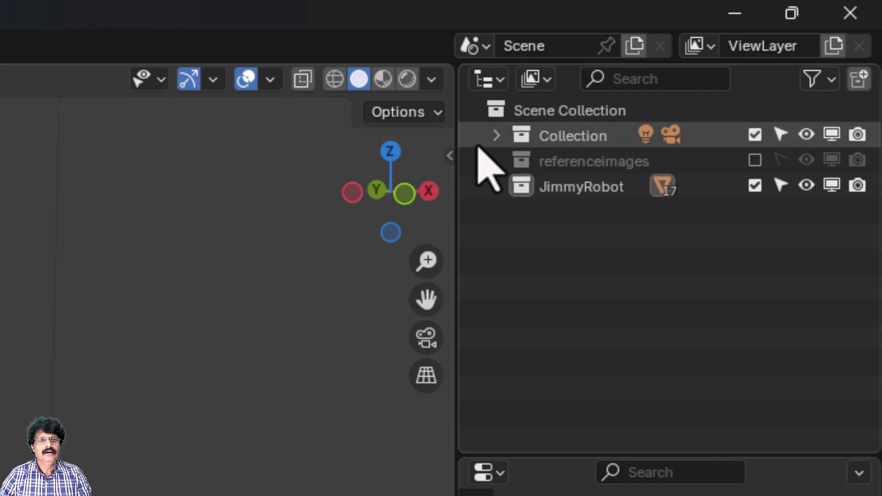
Exclude the default Collection holding the camera and light from the view layer and select the JimmyRobot collection
left_click(497, 136)
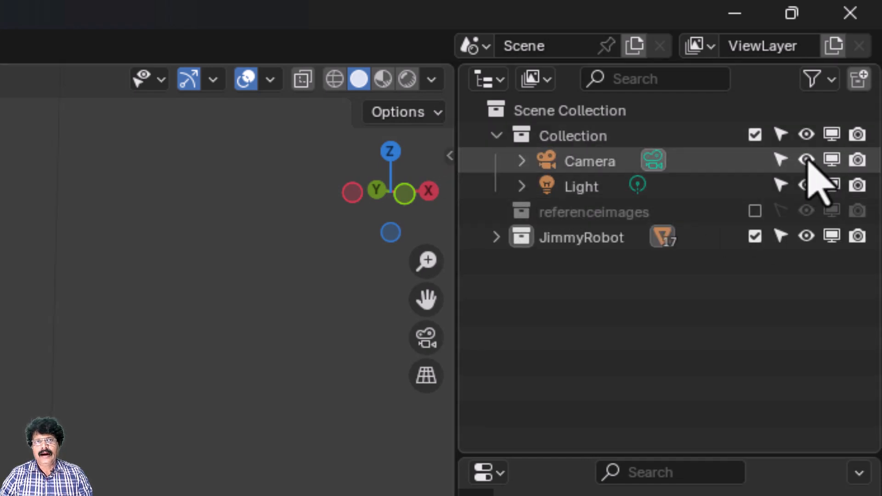
left_click(756, 135)
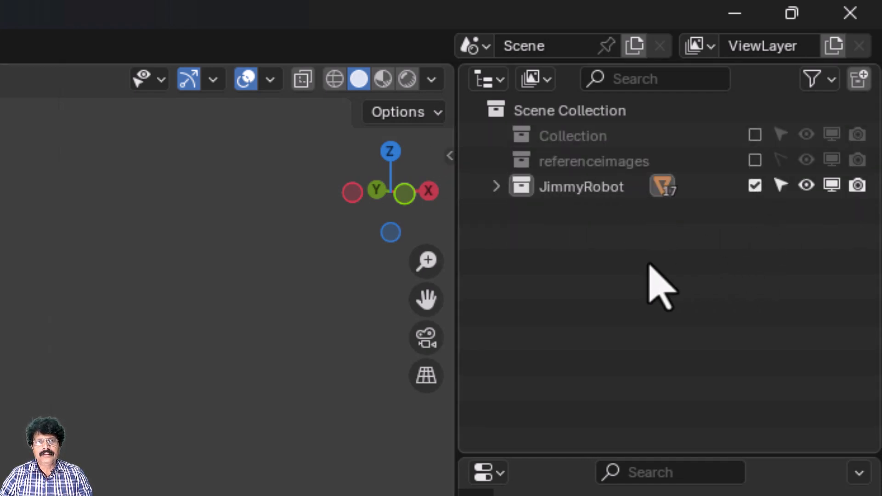
left_click(582, 187)
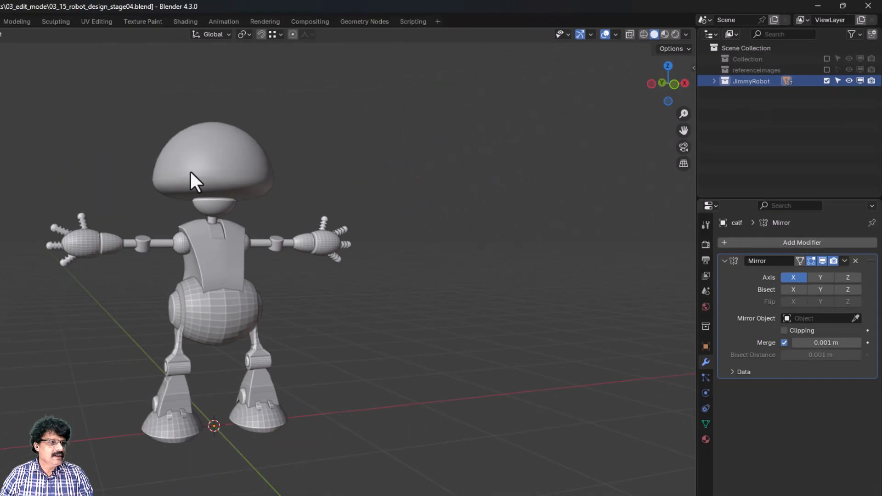
Apply Shade Auto Smooth to the robot's head
left_click(307, 141)
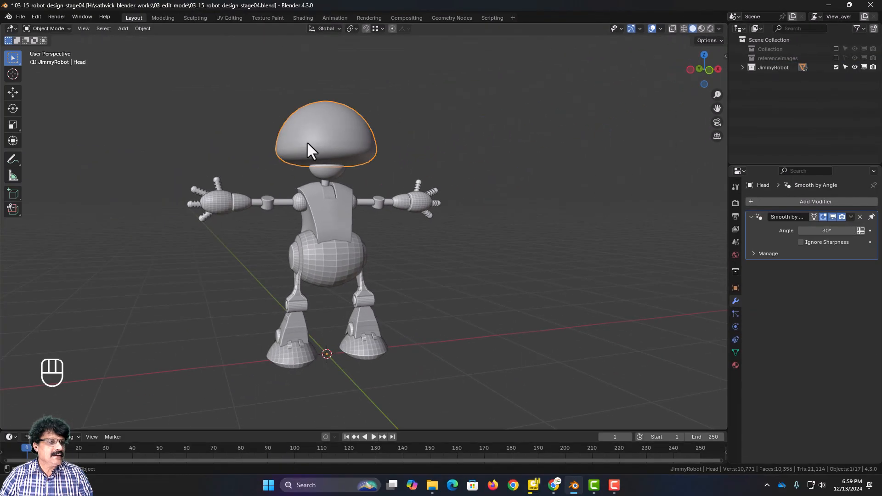
right_click(307, 142)
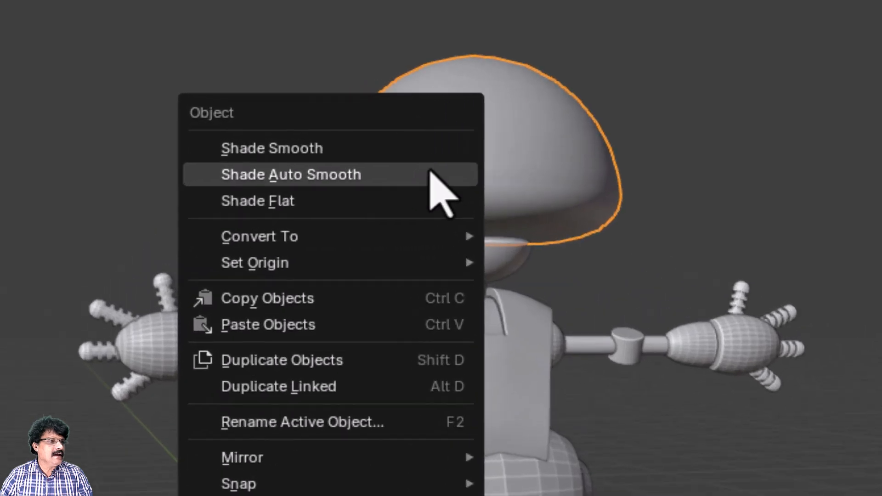
left_click(310, 139)
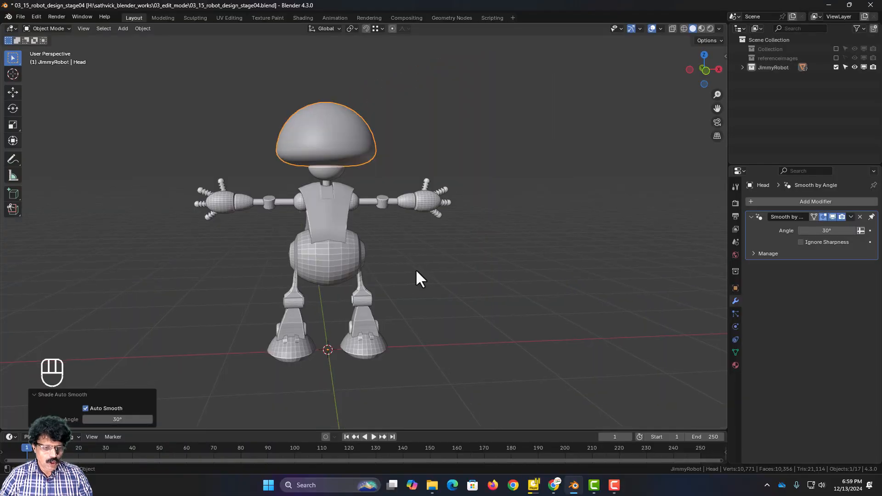
Apply Shade Auto Smooth with a 30° angle to all robot parts and clear the selection
key("a")
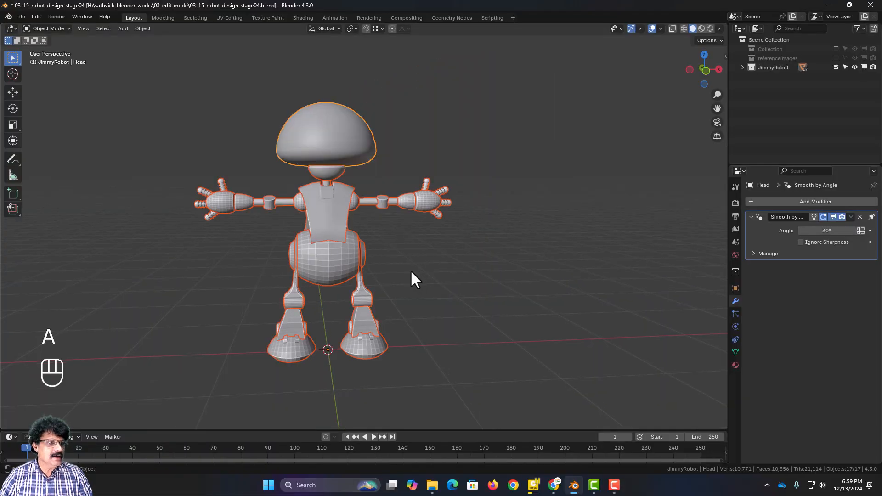
right_click(330, 224)
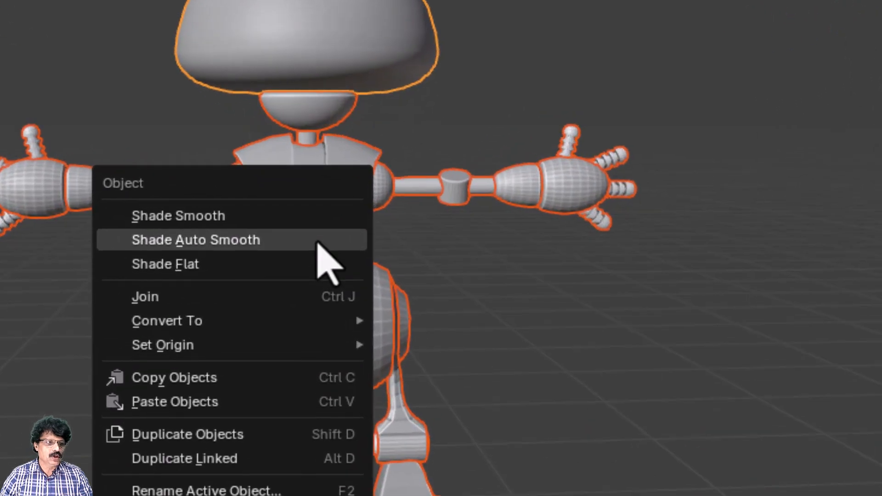
left_click(319, 244)
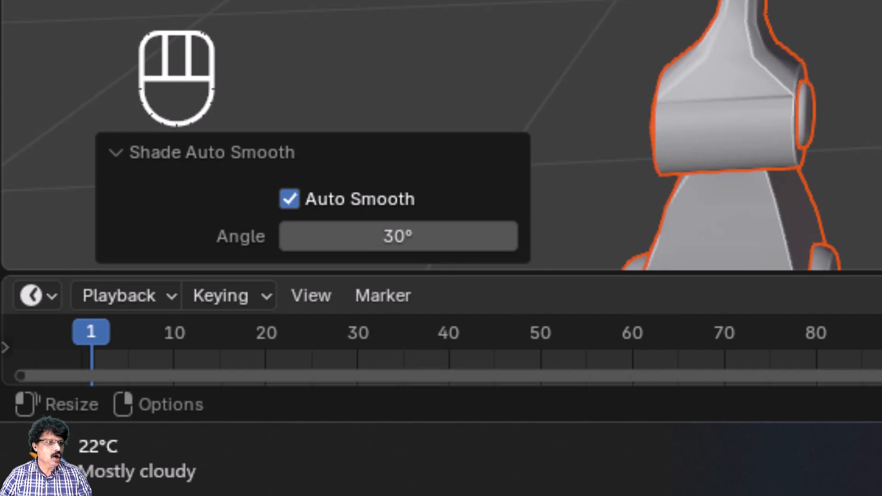
scroll(354, 235, "down", 2)
scroll(590, 220, "up", 5)
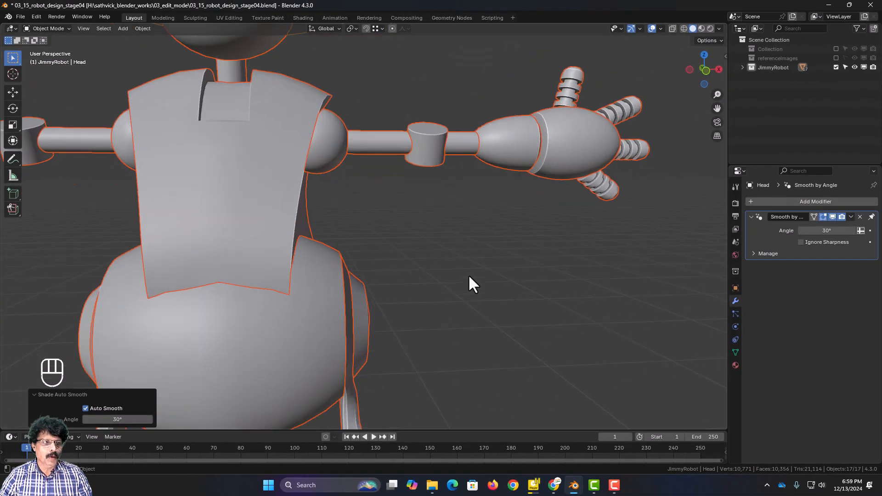
left_click(467, 276)
scroll(453, 301, "down", 3)
scroll(460, 291, "down", 2)
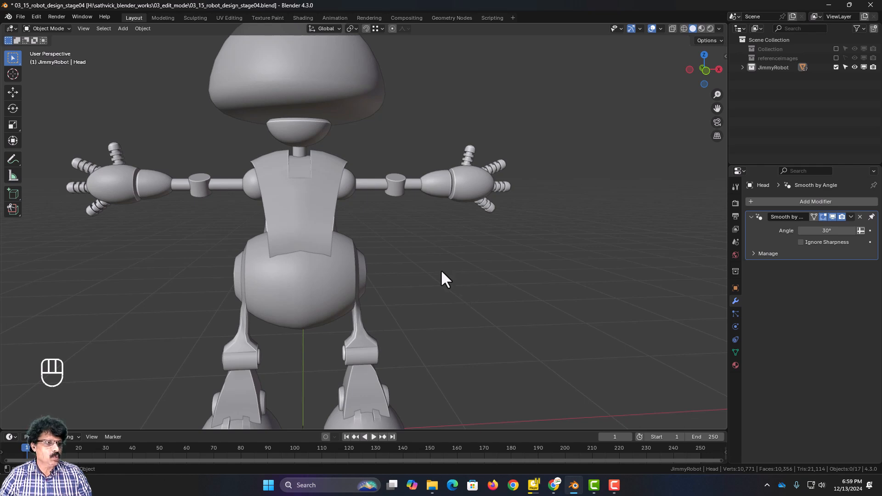
Add a Subdivision Surface modifier to the robot's shoulder with viewport levels set to 2
scroll(440, 270, "up", 2)
left_click(335, 165)
scroll(423, 236, "up", 4)
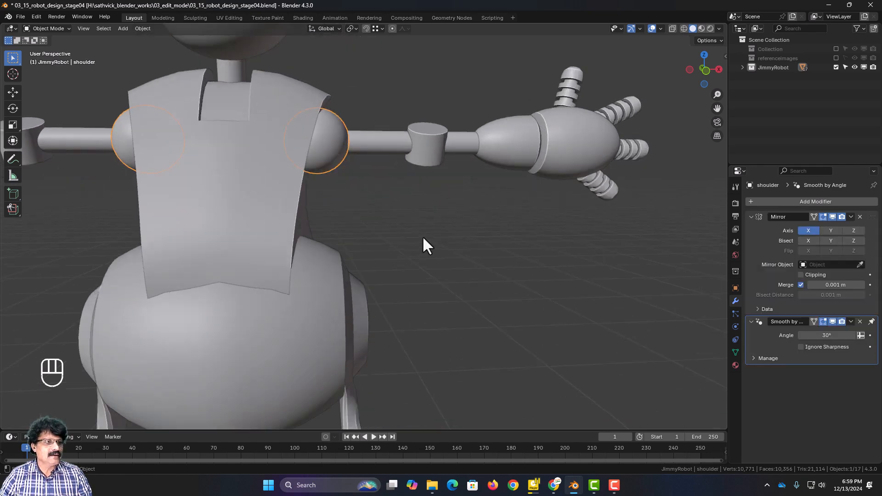
middle_click_drag(423, 236, 388, 243)
middle_click_drag(321, 156, 362, 238, "shift")
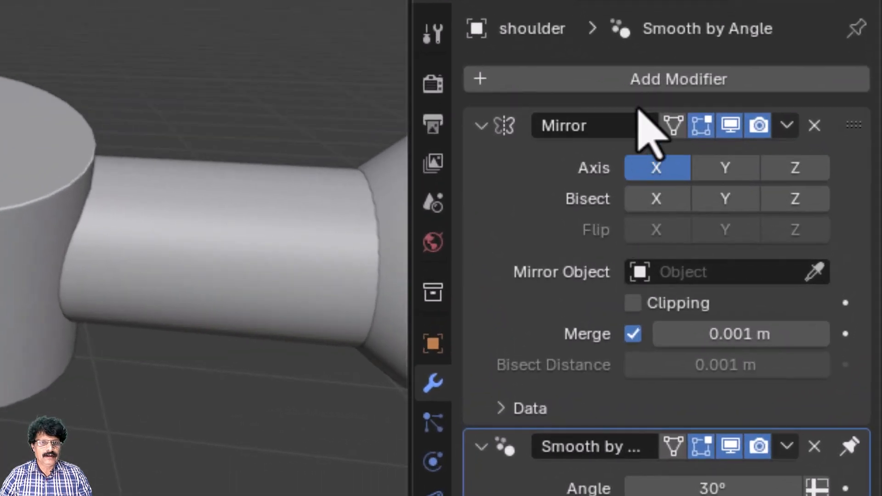
left_click(641, 80)
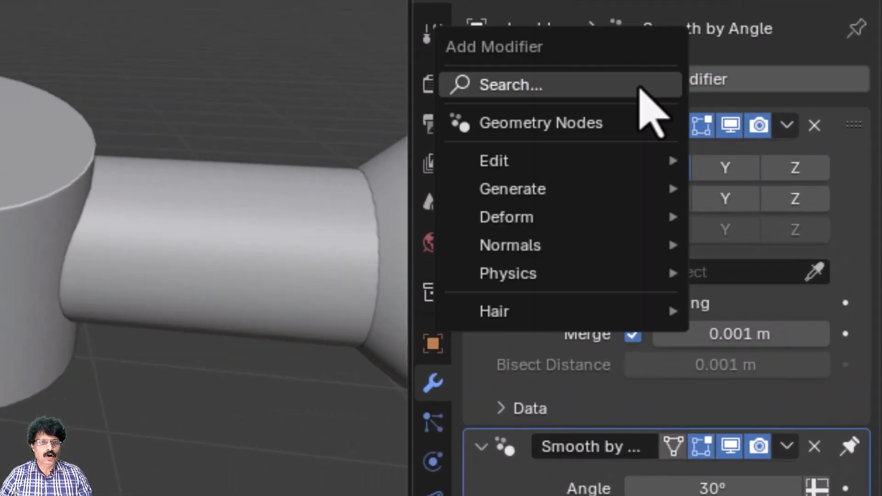
left_click(640, 87)
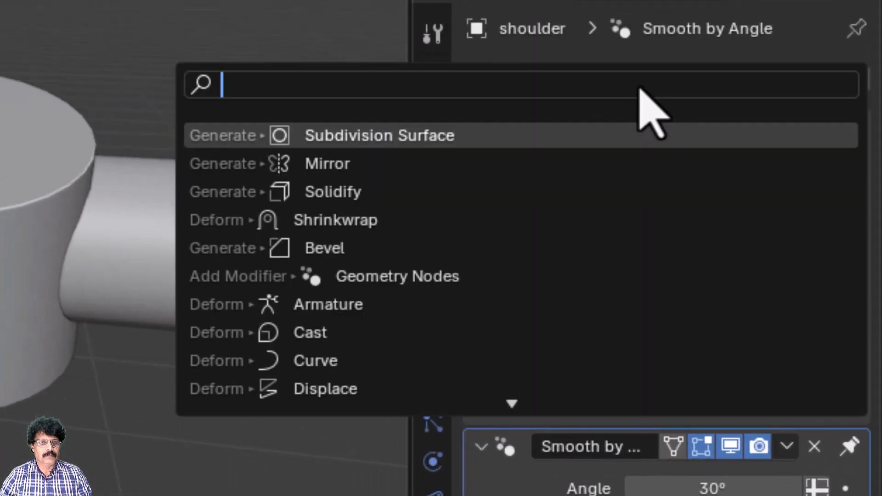
left_click(502, 144)
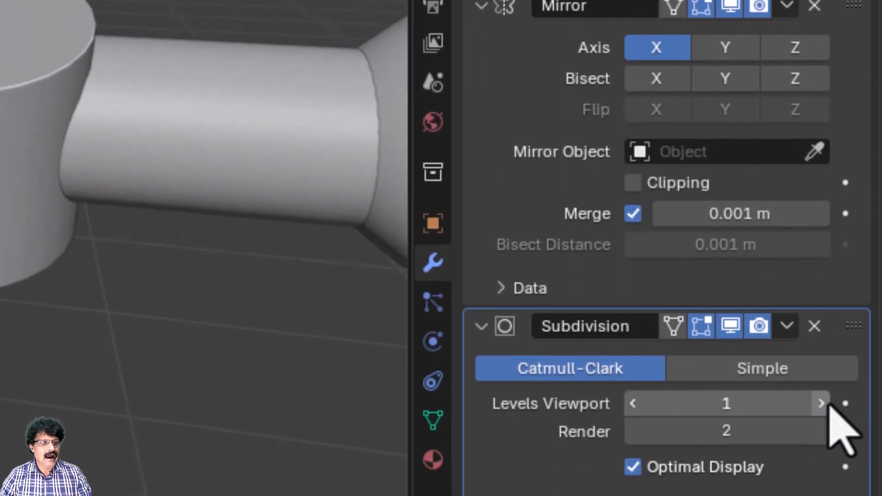
left_click(821, 403)
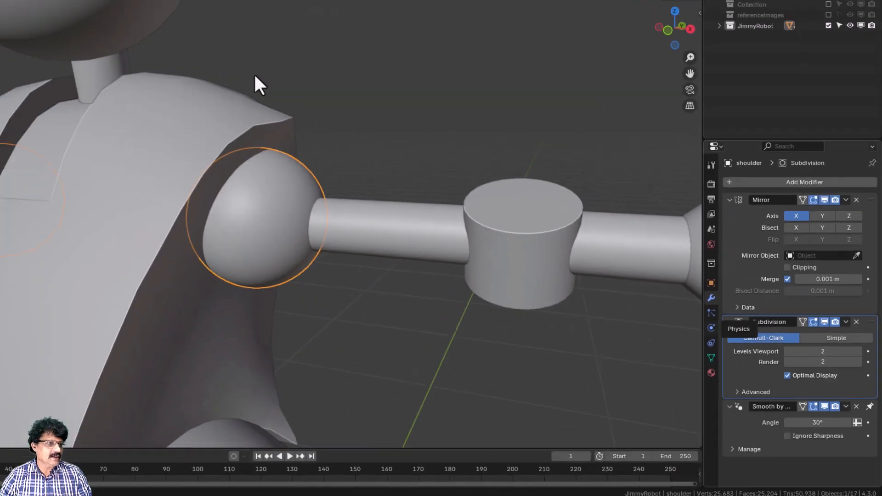
Rename the robot's misspelled "eblow" object in the JimmyRobot collection to "elbow"
left_click(376, 225)
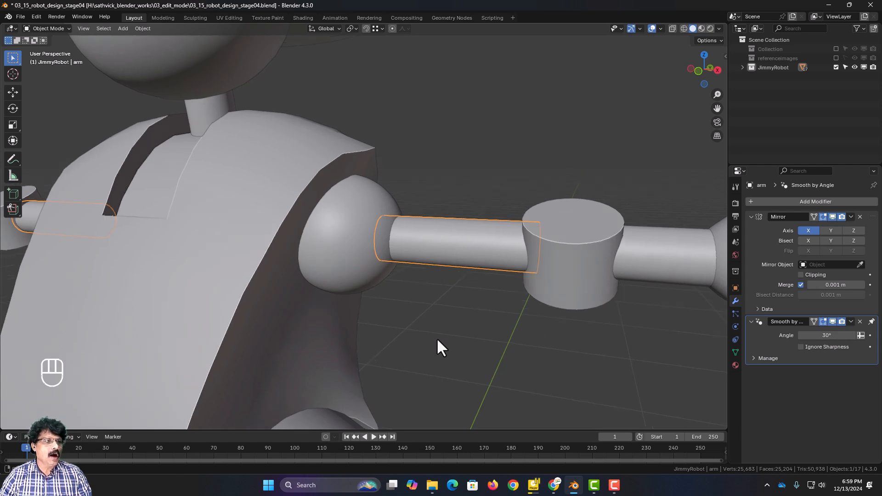
middle_click_drag(436, 338, 454, 276)
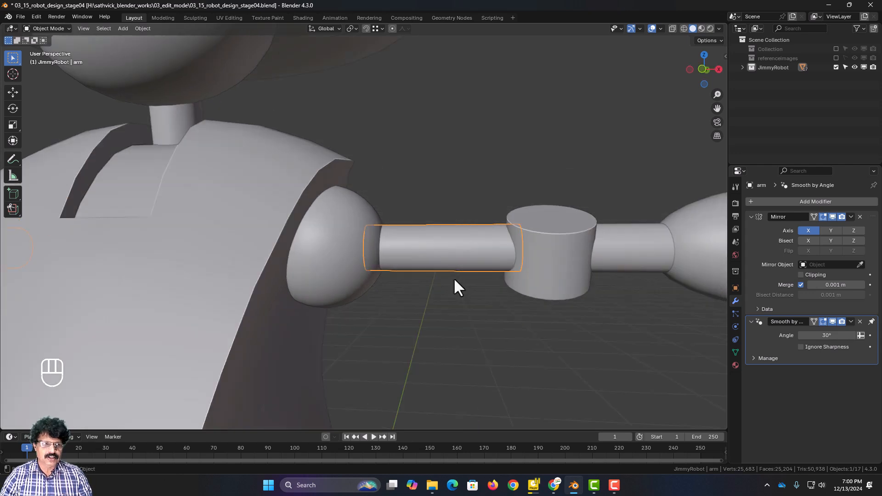
left_click(564, 289)
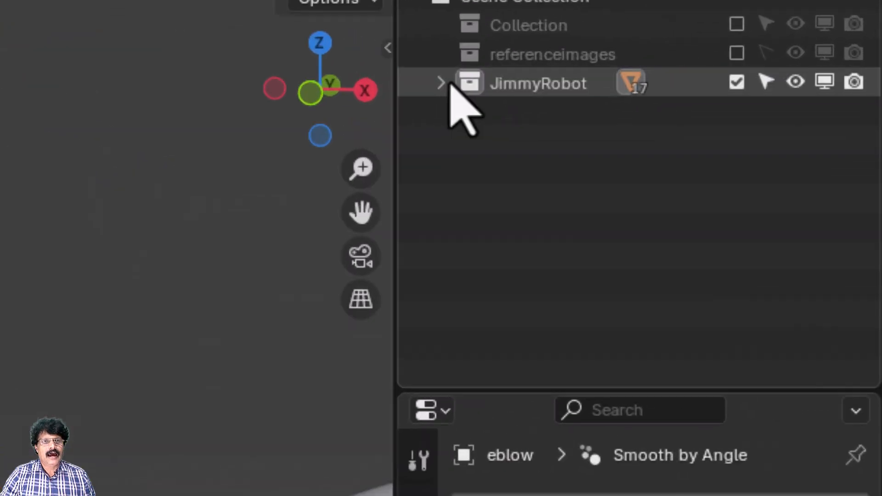
left_click(733, 68)
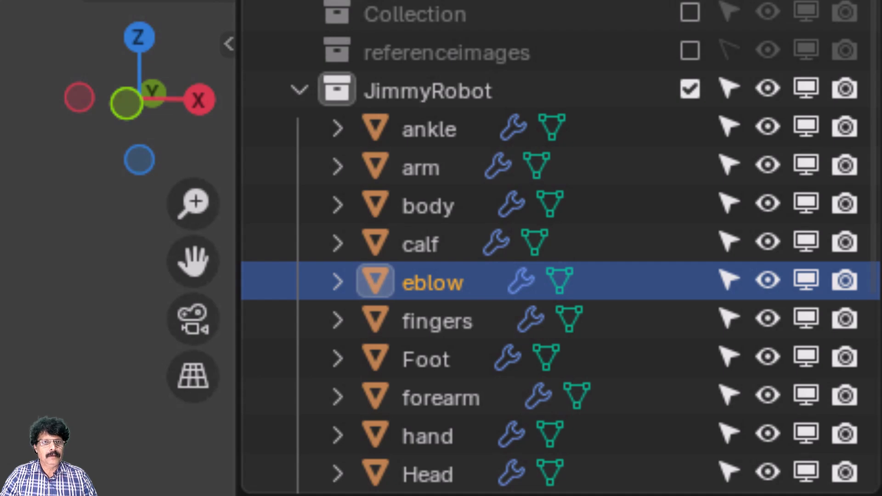
double_click(429, 289)
scroll(427, 294, "down", 2)
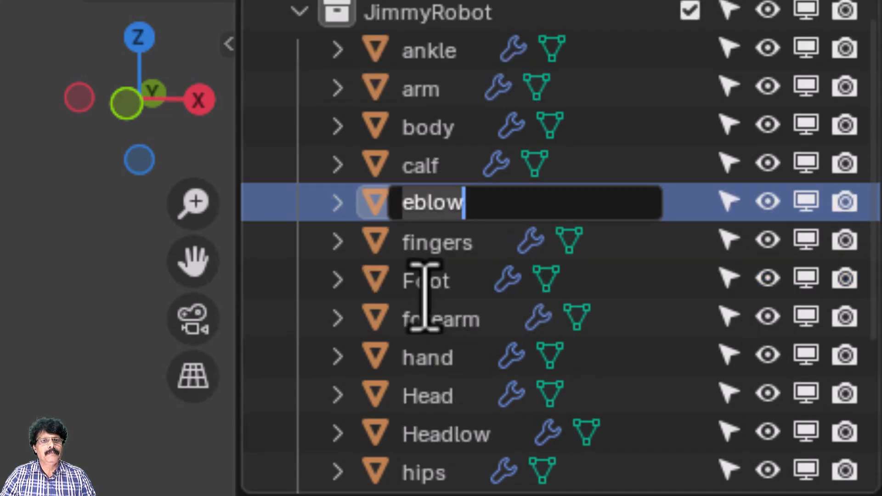
type("elbos")
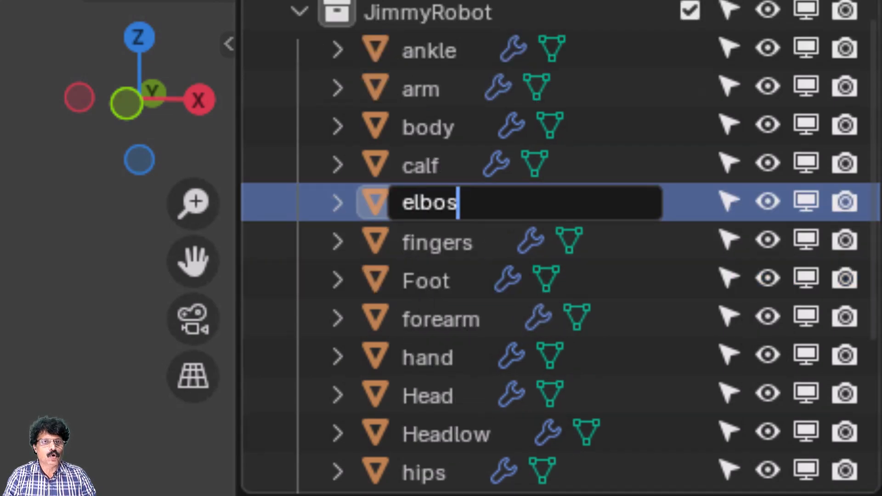
key("BackSpace")
type("w")
key("Return")
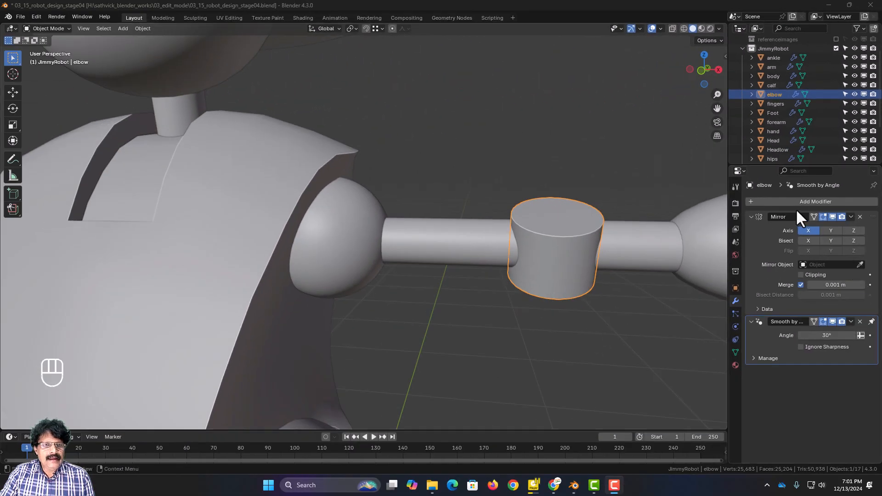
Add a Subdivision Surface modifier to the elbow with viewport levels set to 2
left_click(799, 202)
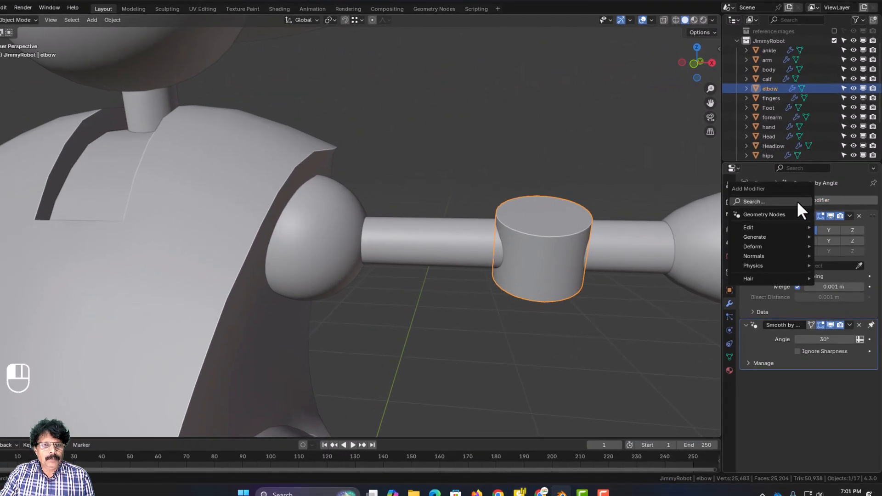
left_click(798, 208)
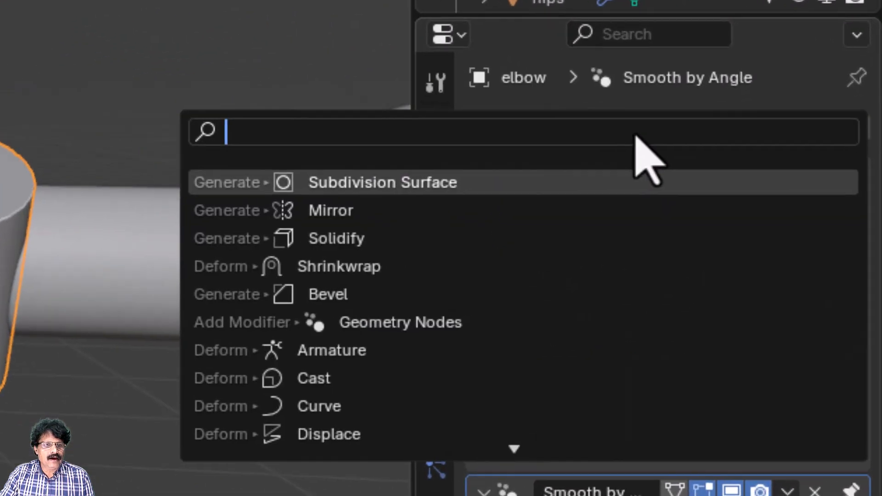
left_click(520, 182)
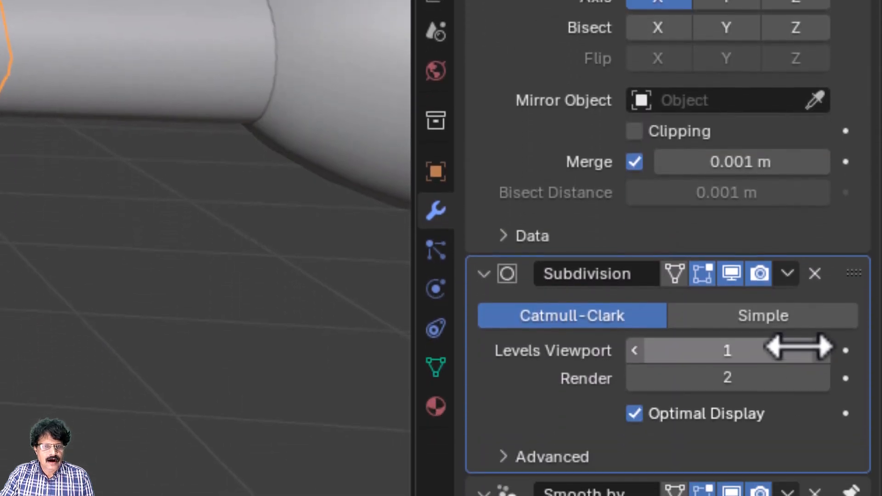
left_click(822, 359)
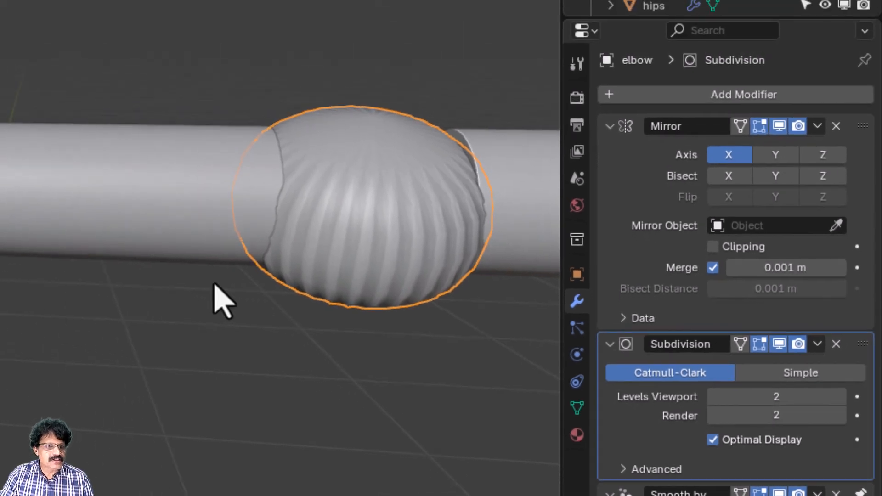
middle_click_drag(80, 239, 0, 238, "shift")
scroll(73, 334, "up", 2)
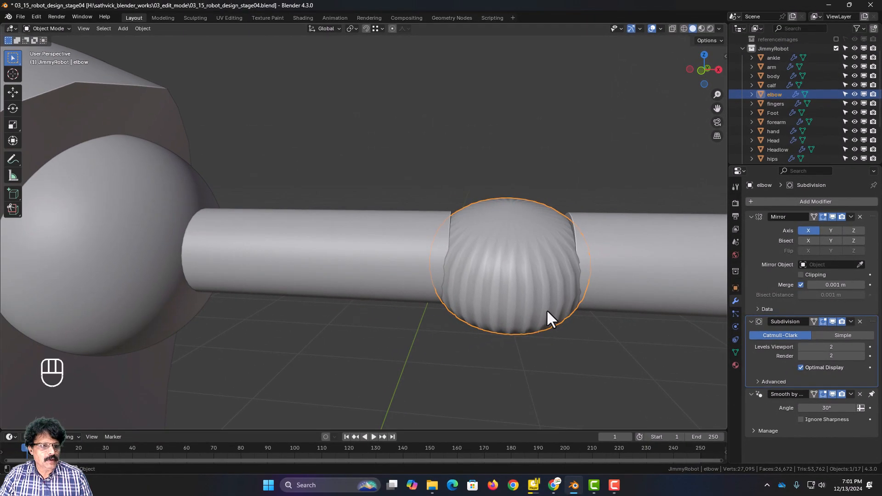
In the elbow mesh, select the top rim's edge loop and extrude it inward, scaled to about 0.819
key("Tab")
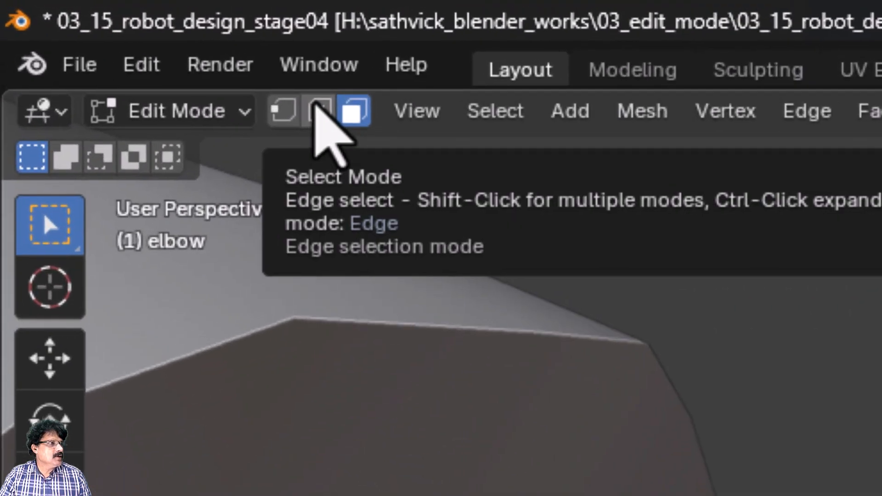
left_click(82, 28)
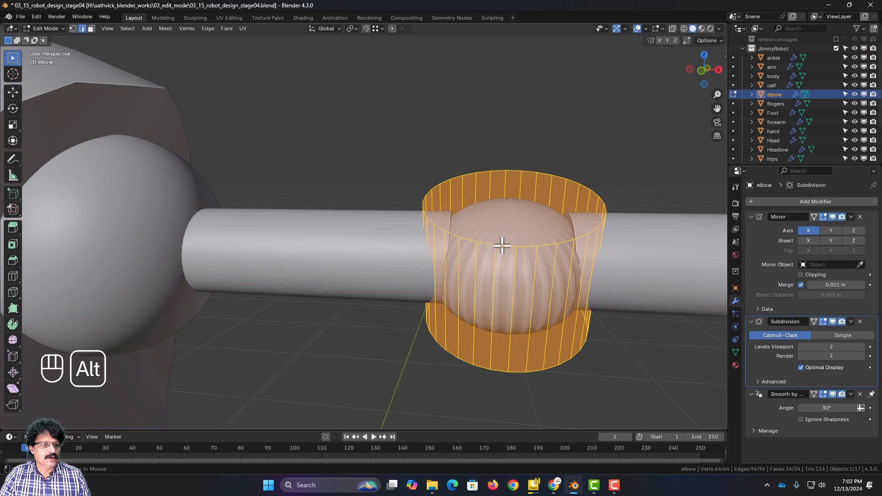
left_click(513, 256, "alt")
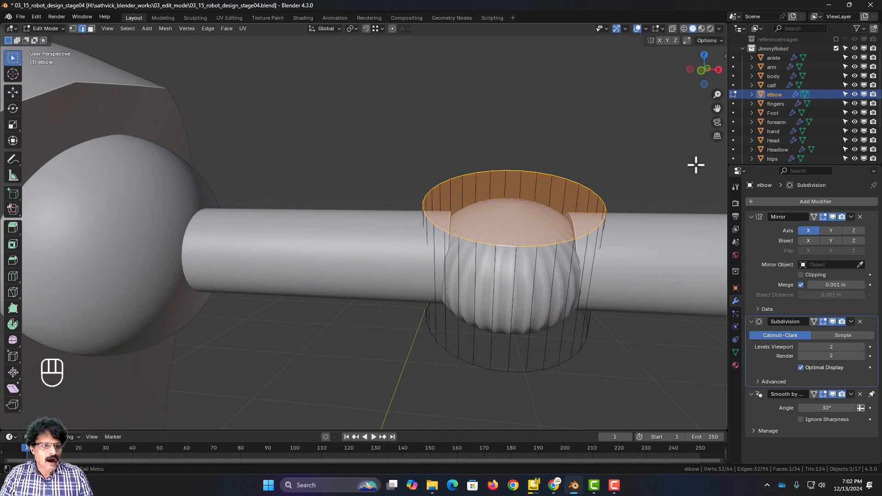
key("e")
key("s")
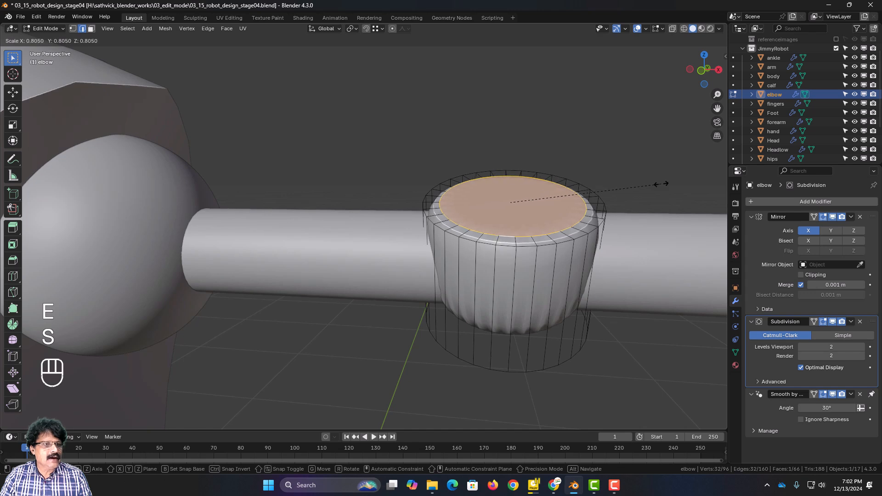
left_click(664, 184)
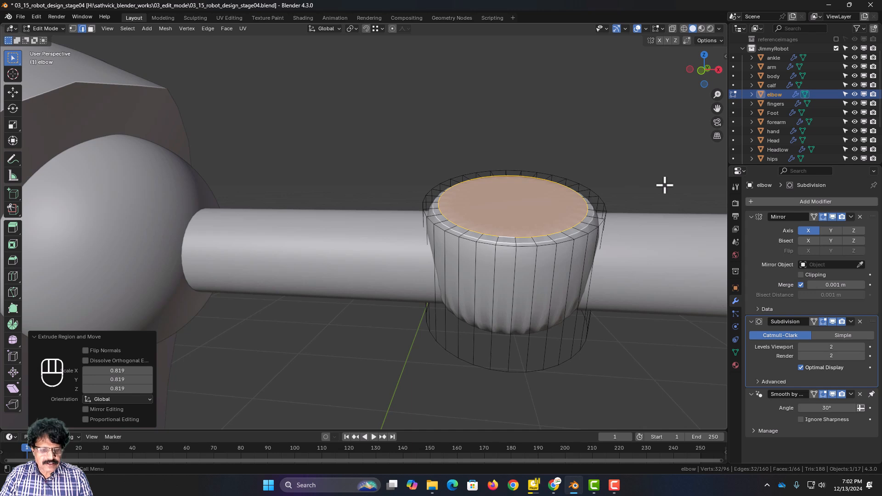
Extrude the elbow's top loop inward three more times, scaling the successive rings to about 0.787, 0.684 and 0.555
key("e")
key("s")
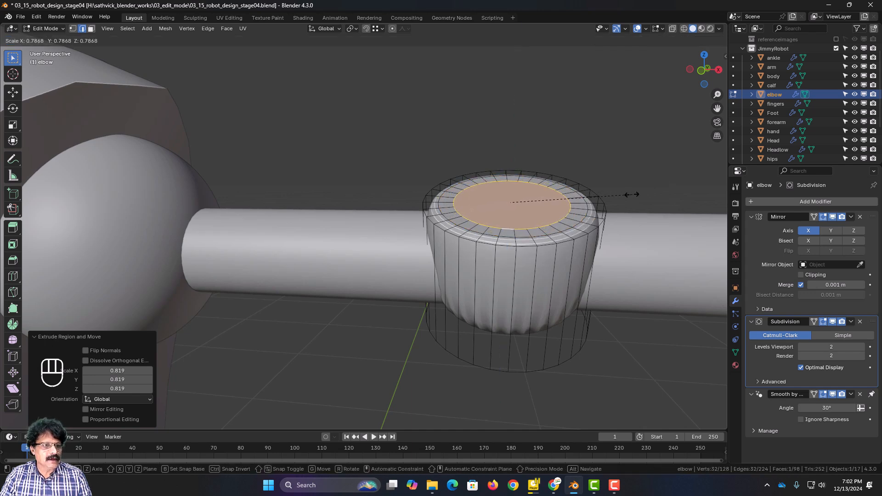
left_click(631, 195)
key("e")
key("s")
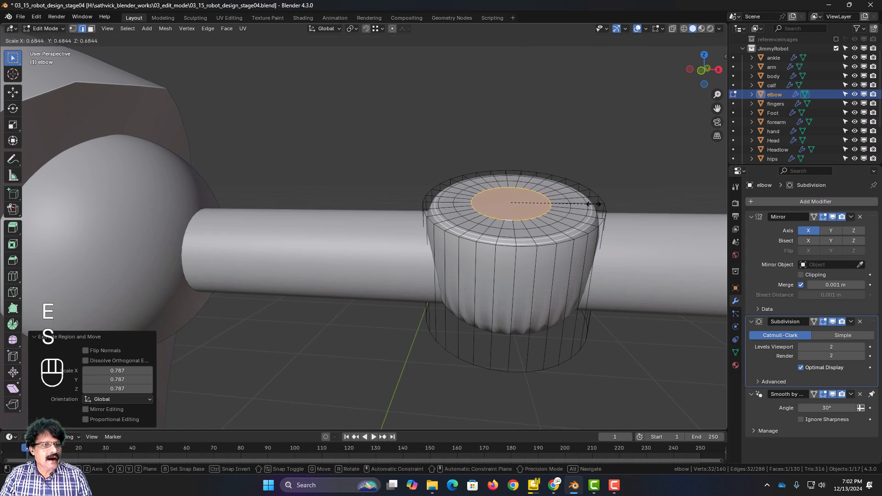
left_click(594, 205)
key("e")
key("s")
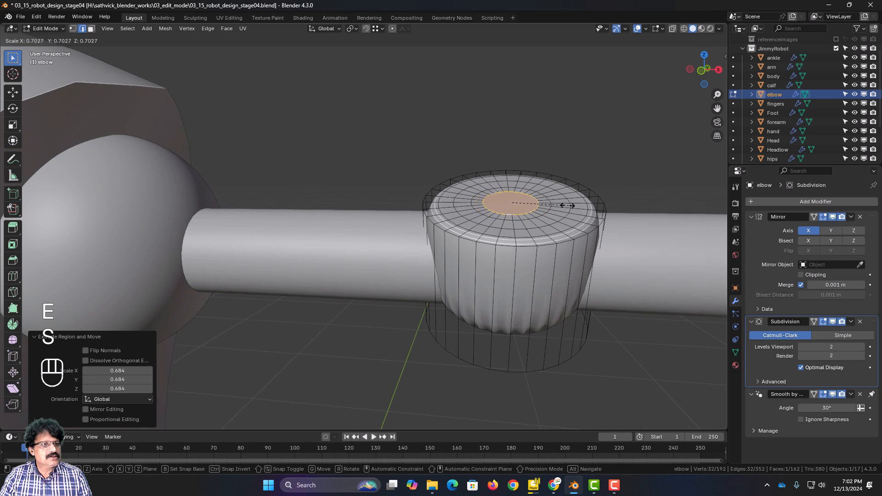
left_click(556, 207)
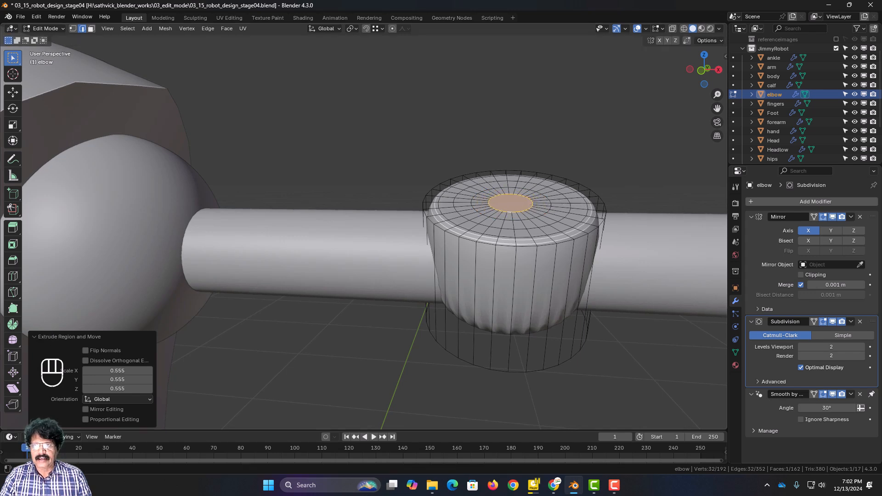
Select the elbow's bottom rim edge loop and extrude it inward twice, scaled to about 0.823 and 0.845
middle_click_drag(549, 340, 550, 299)
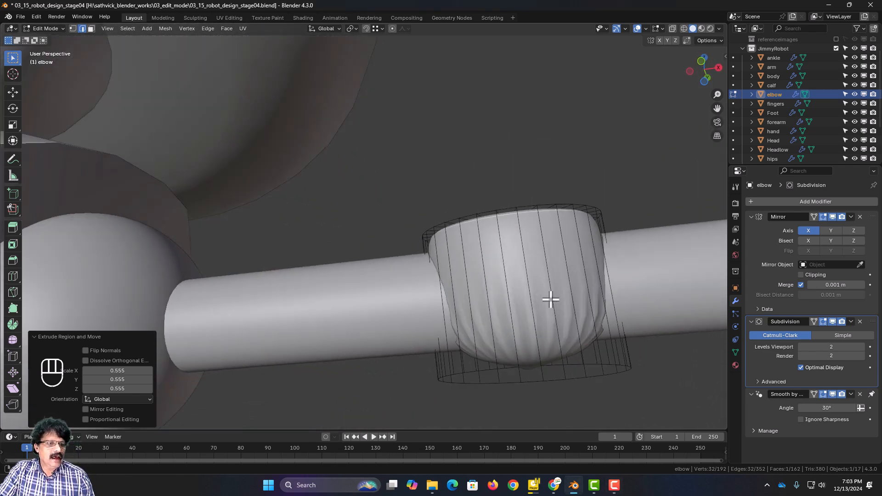
left_click(542, 382, "alt")
middle_click_drag(535, 449, 517, 321)
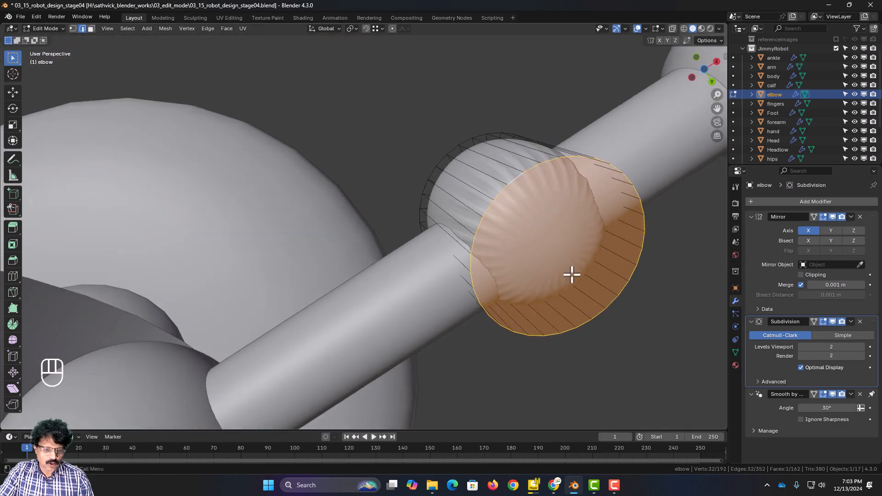
key("e")
key("s")
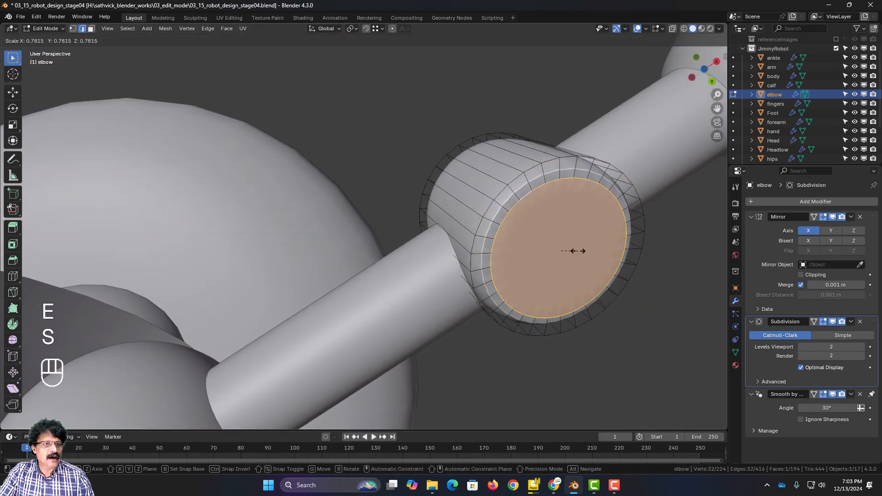
left_click(574, 249)
key("e")
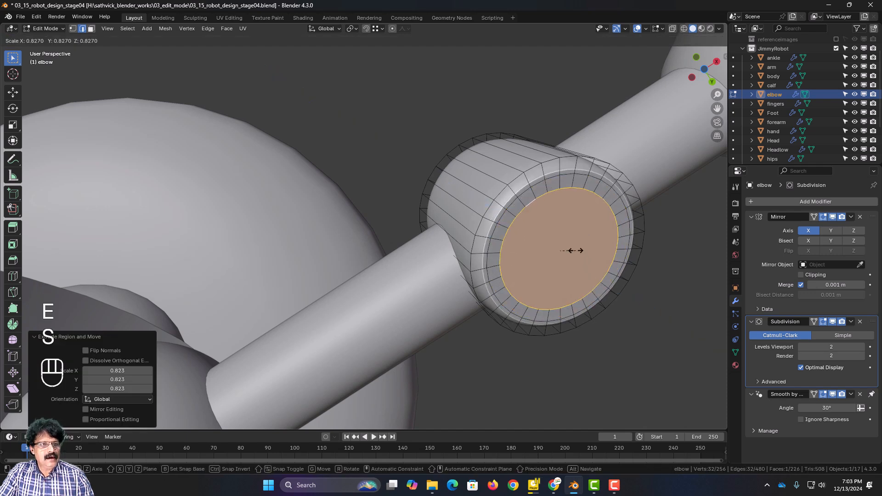
key("s")
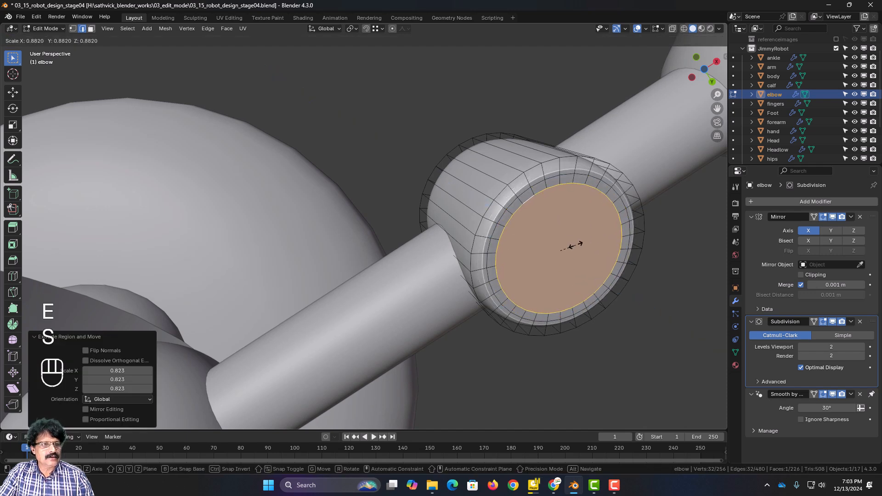
key("shift")
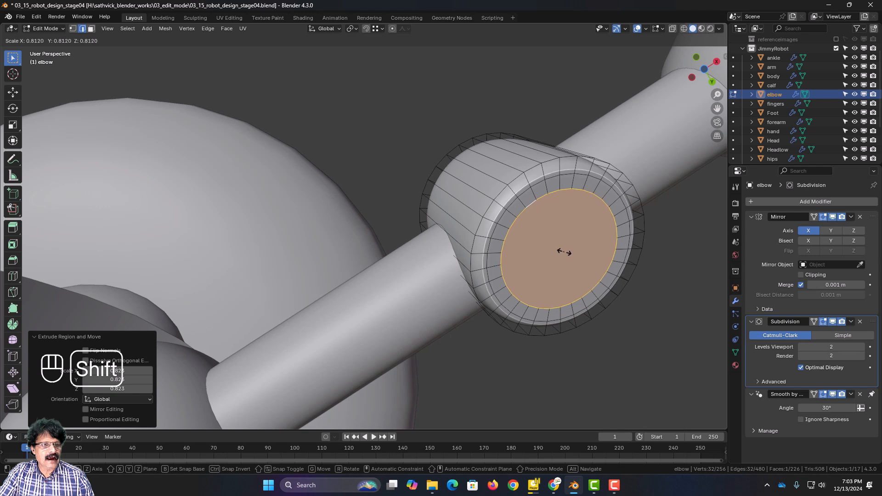
left_click(568, 250)
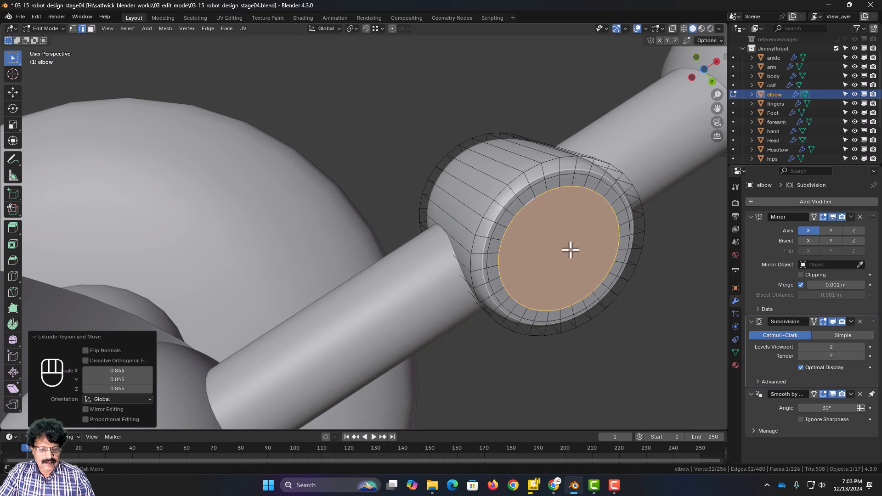
Extrude the elbow's bottom loop inward two more times, scaling the first ring to about 0.776 and the second smaller still
key("e")
key("s")
key("shift")
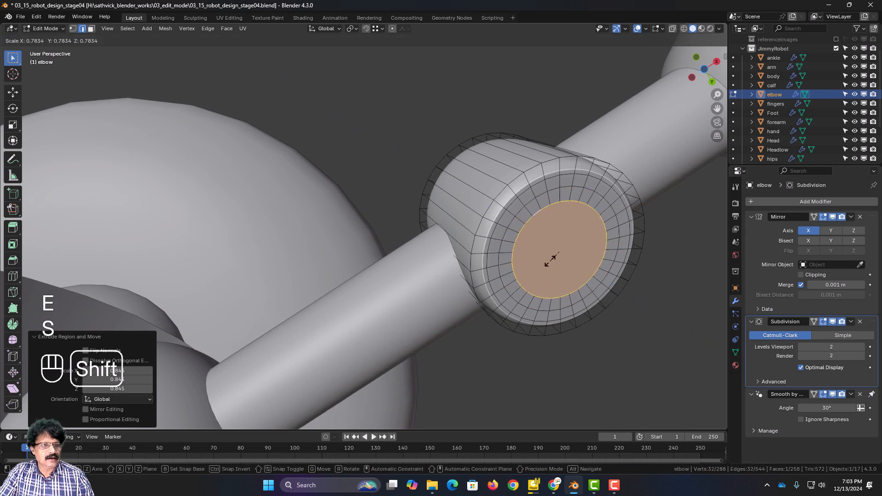
left_click(550, 260)
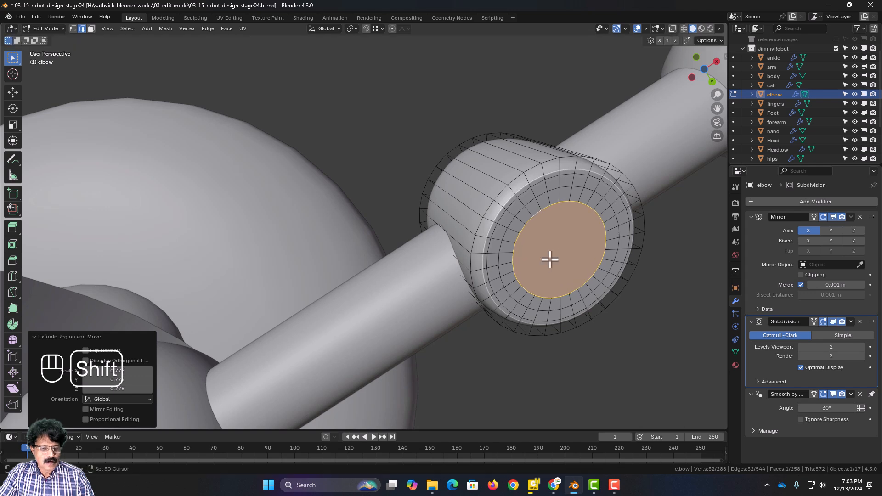
key("e")
key("s")
key("shift")
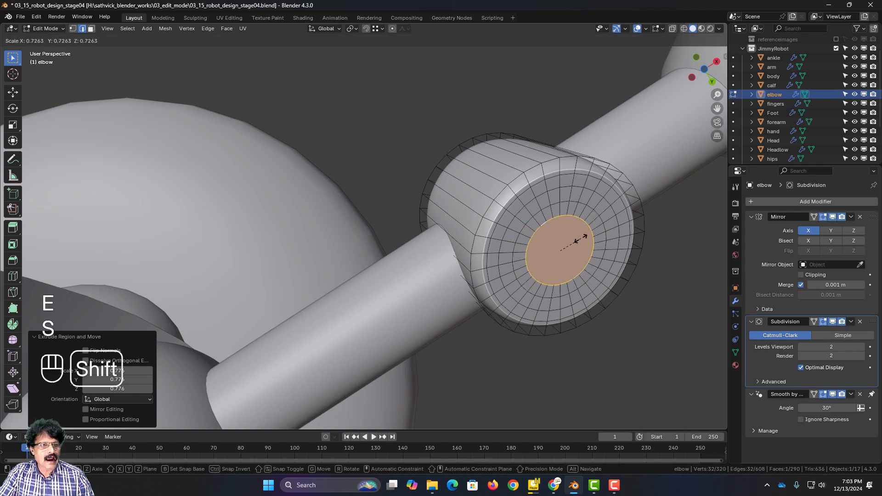
left_click(587, 230)
Return to Object Mode and examine the smoothed elbow's end caps and rims up close
key("Tab")
scroll(575, 225, "down", 3)
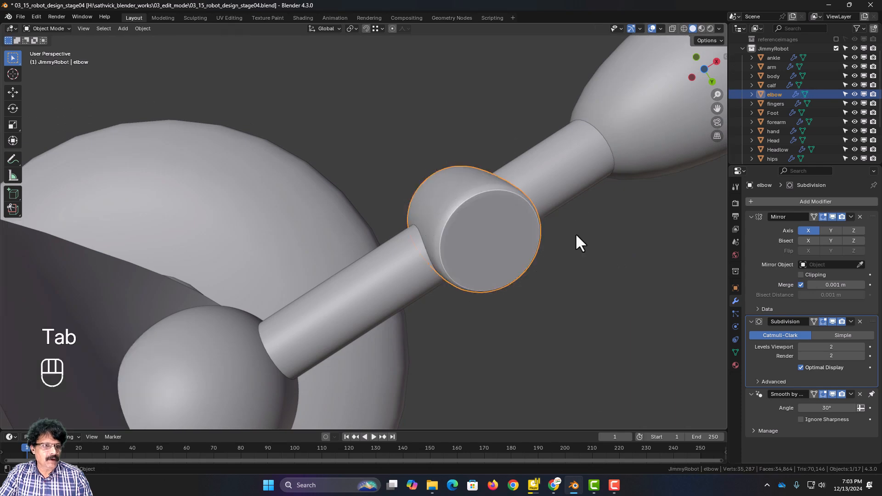
middle_click_drag(574, 213, 533, 308)
scroll(521, 310, "up", 4)
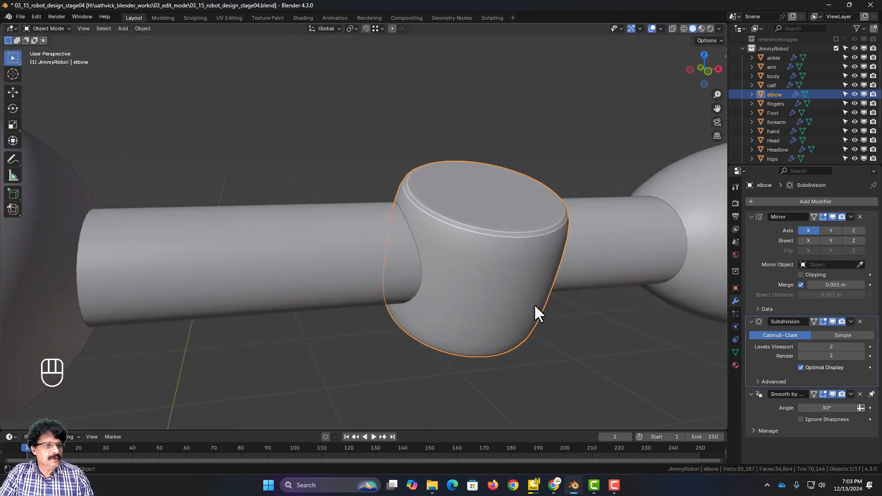
key("shift")
middle_click_drag(537, 265, 423, 296, "shift")
scroll(440, 271, "up", 1)
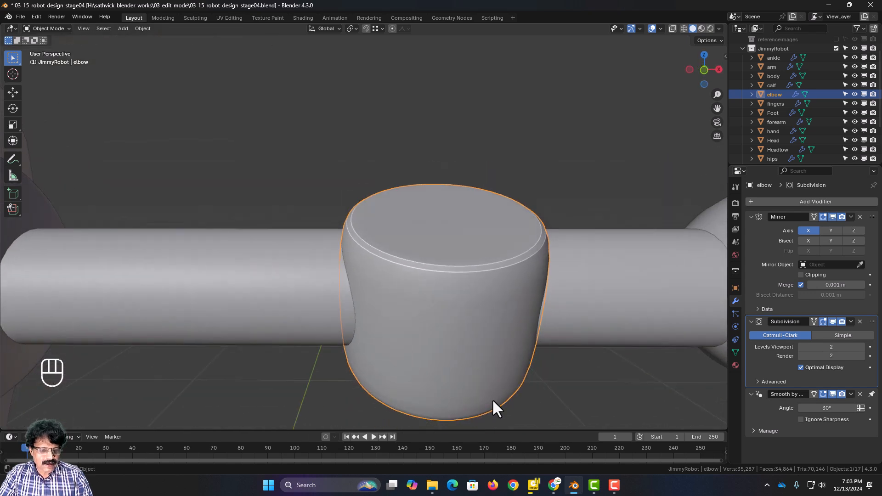
Select the elbow's top and bottom rim edge loops and bevel them about 0.00205 m with one segment, then return to Object Mode
key("Tab")
key("alt")
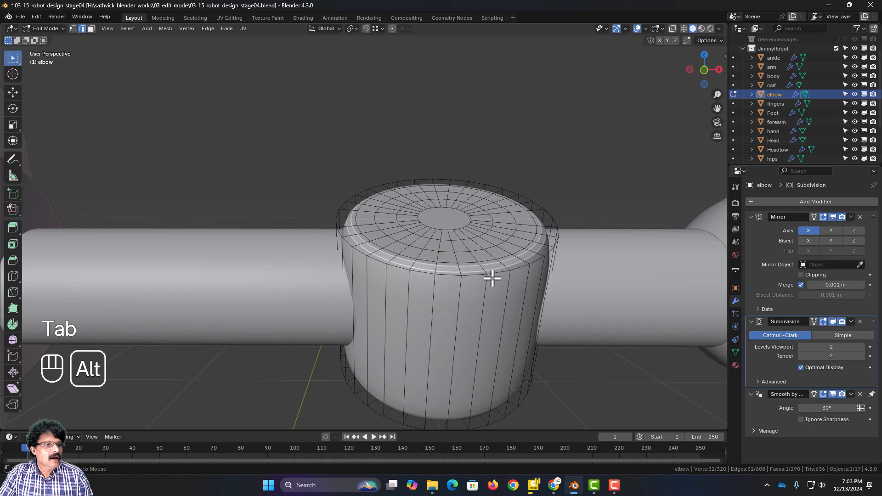
left_click(466, 276, "alt")
middle_click_drag(506, 384, 506, 346)
scroll(505, 350, "down", 2)
left_click(489, 410, "alt+shift")
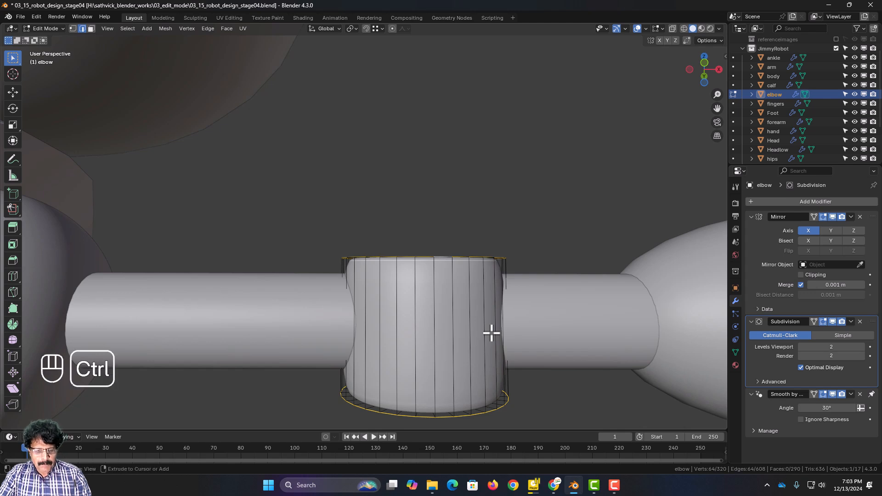
key("ctrl+b")
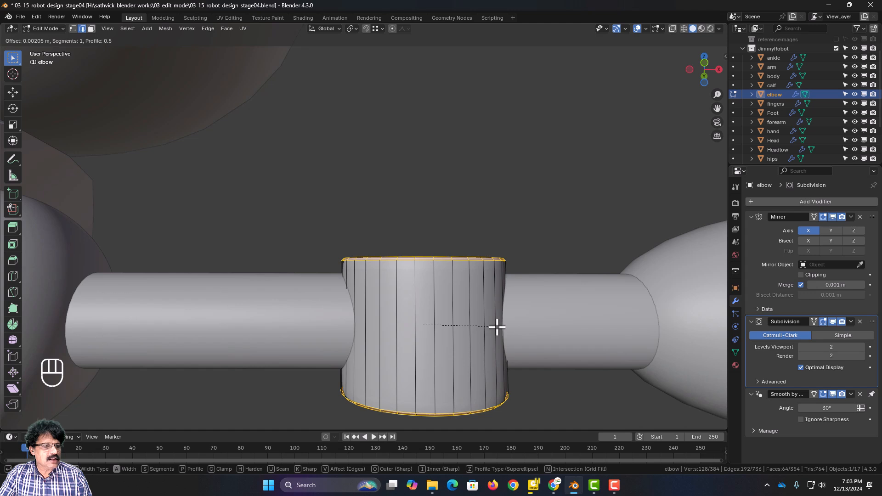
left_click(496, 326)
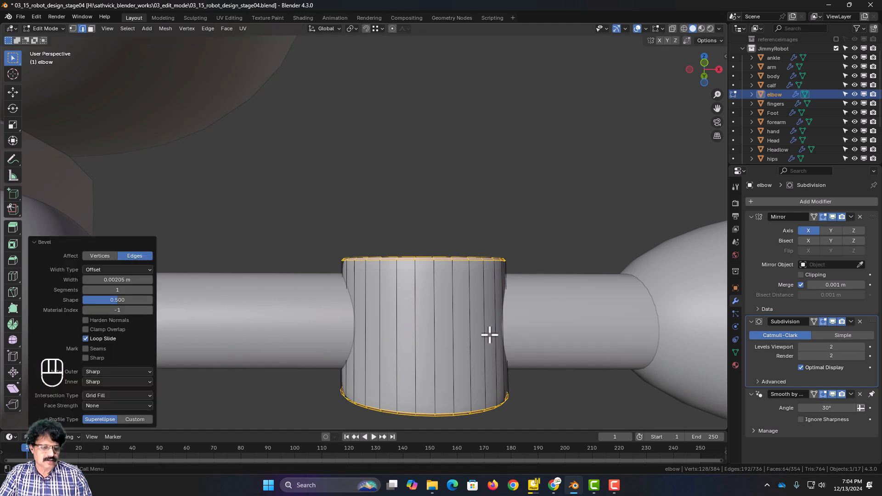
key("Tab")
middle_click_drag(456, 311, 387, 275)
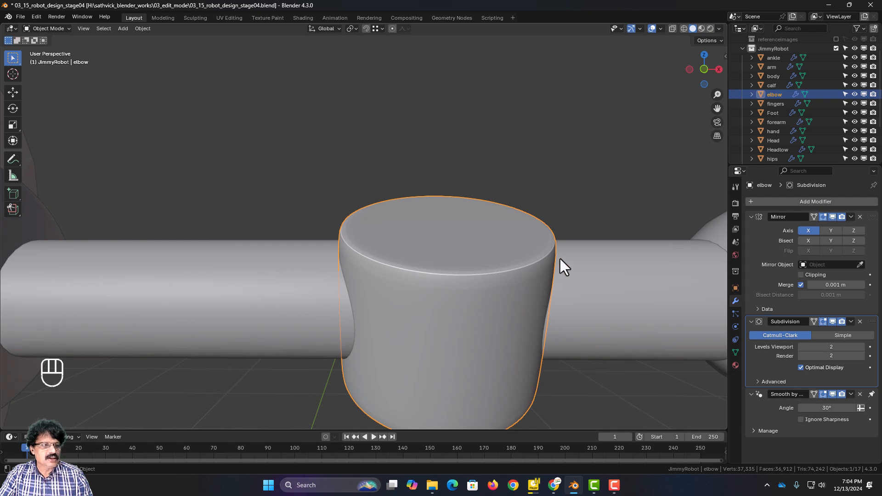
scroll(560, 258, "down", 2)
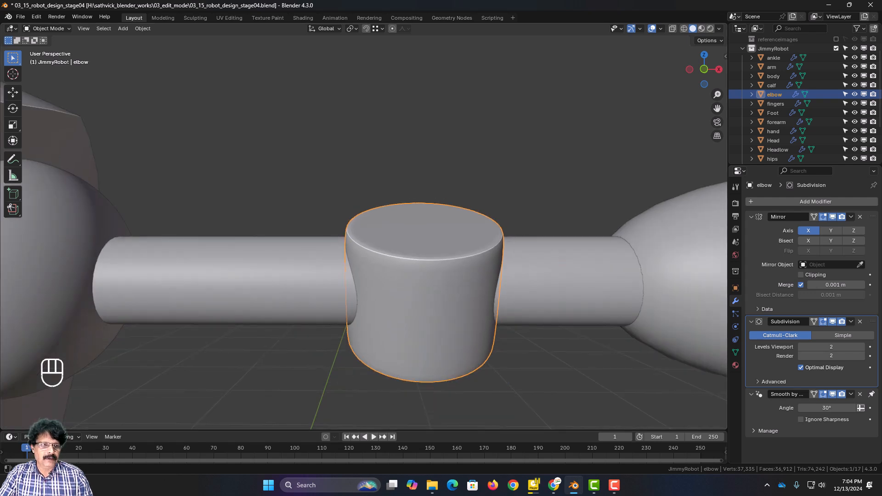
middle_click_drag(441, 314, 444, 336)
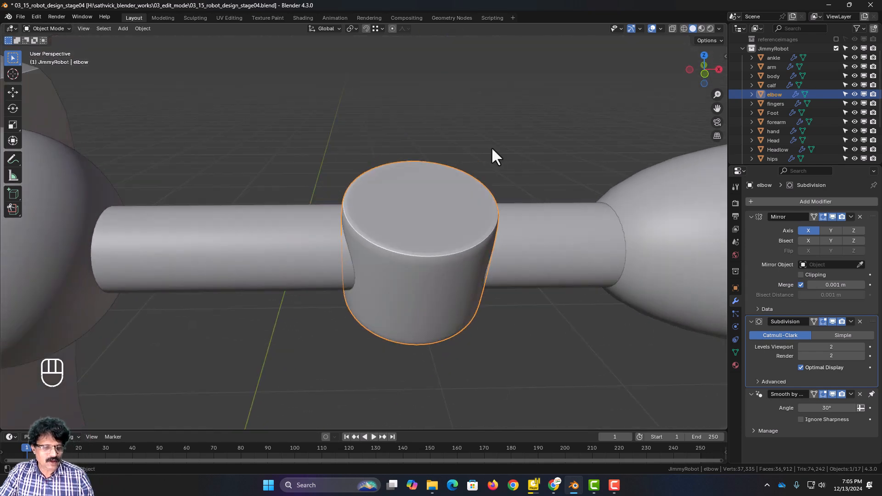
Using face selection, extrude the second face ring from the rim and the innermost ring on the elbow's top about 0.0116 m inward
key("Tab")
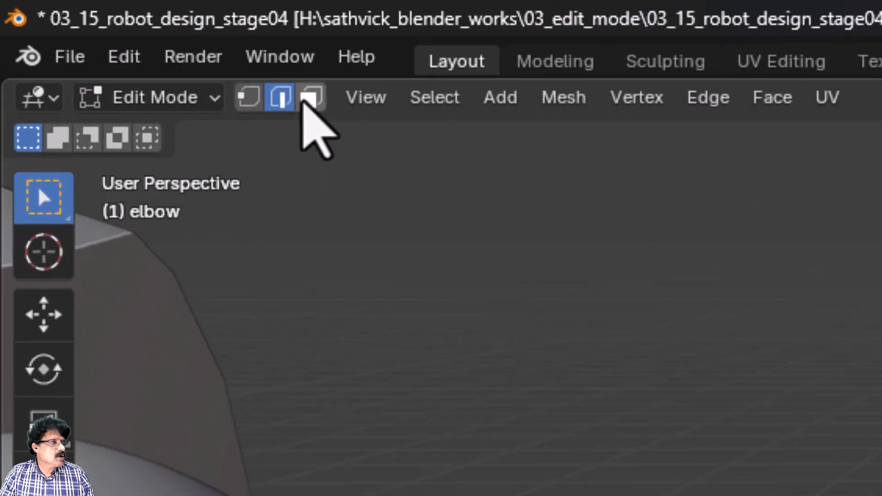
left_click(309, 98)
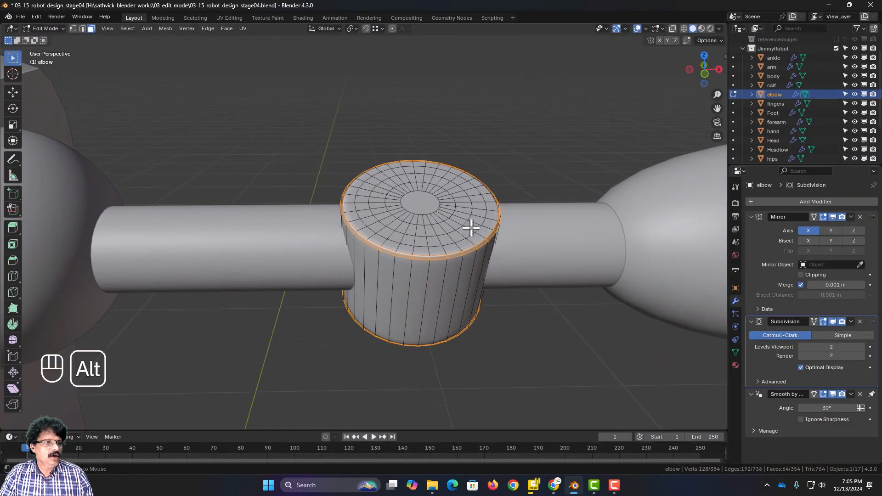
left_click(471, 227, "alt")
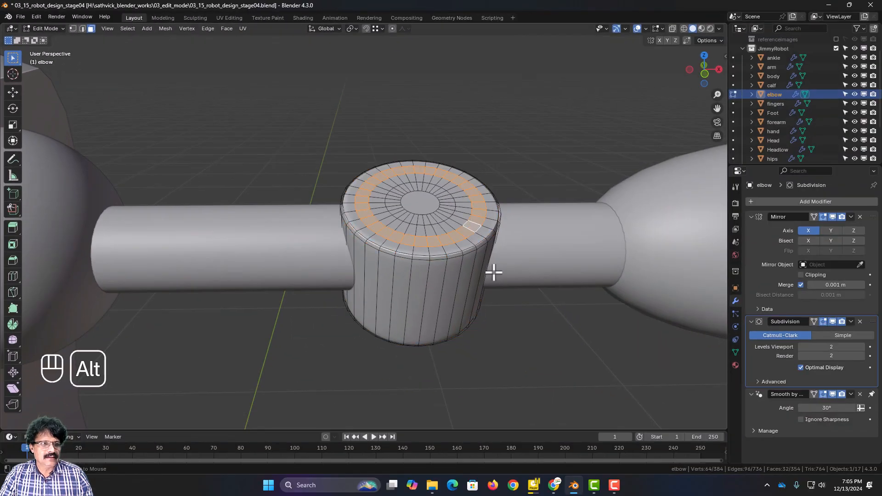
left_click(441, 212, "alt+shift")
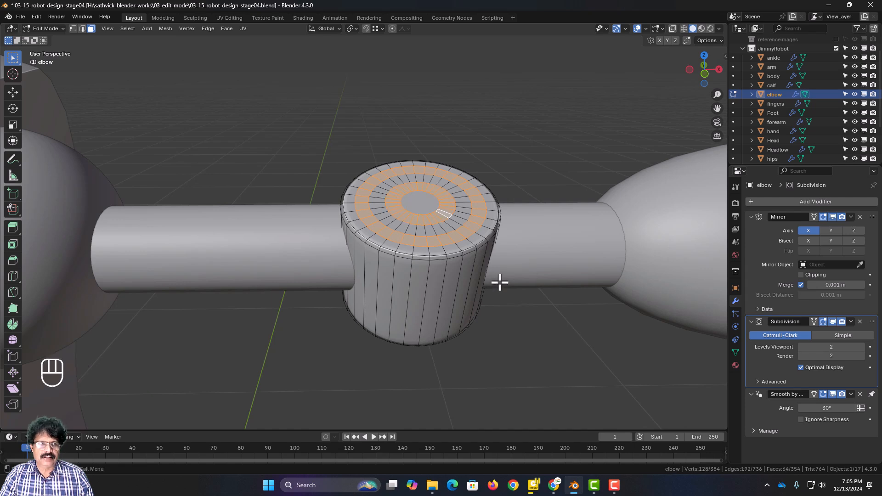
scroll(495, 283, "up", 2)
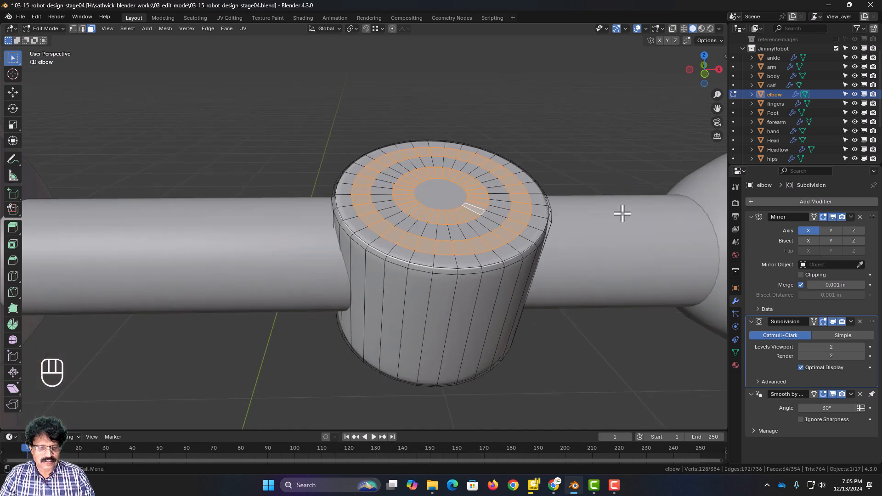
key("e")
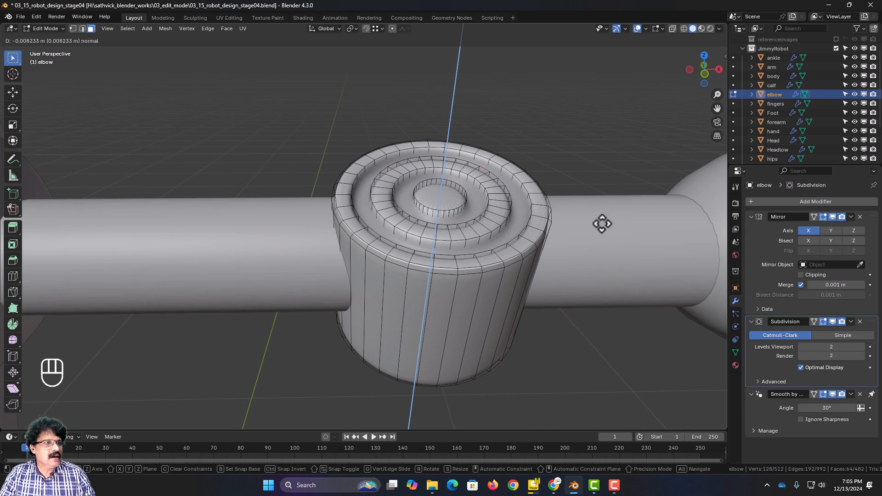
left_click(600, 228)
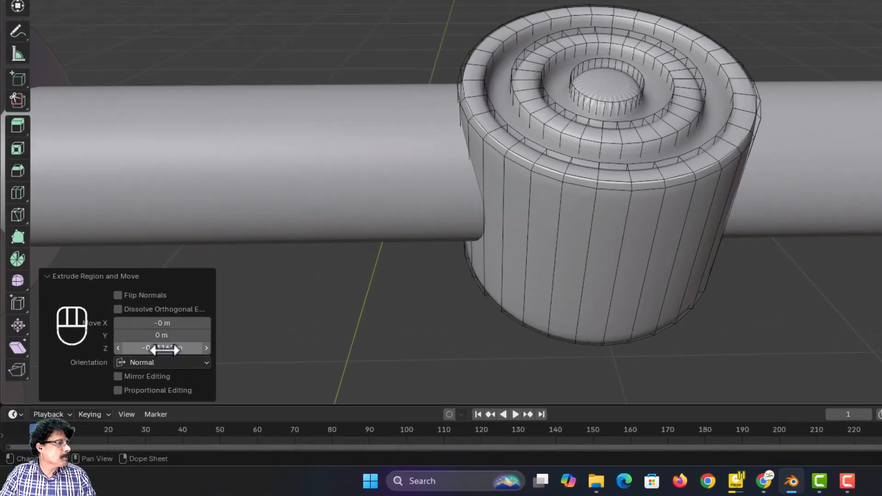
Set the Z move of the face rings' extrusion to -0.01 m
left_click(118, 389)
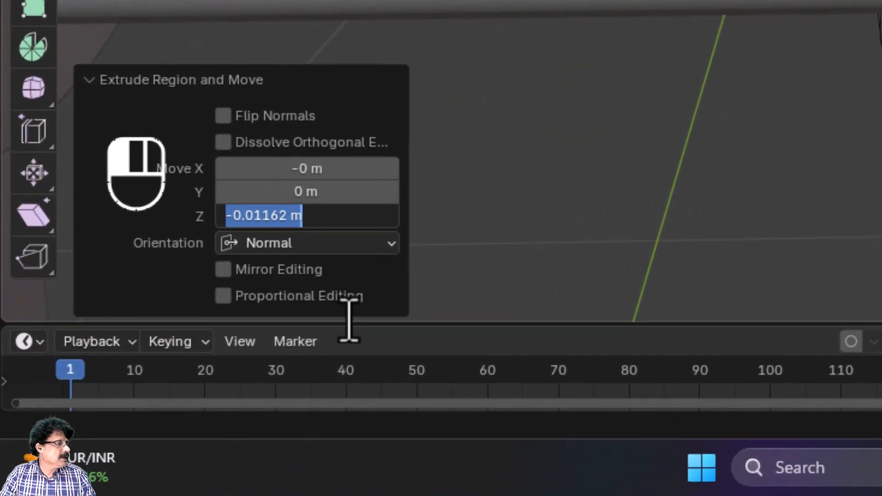
type("-0")
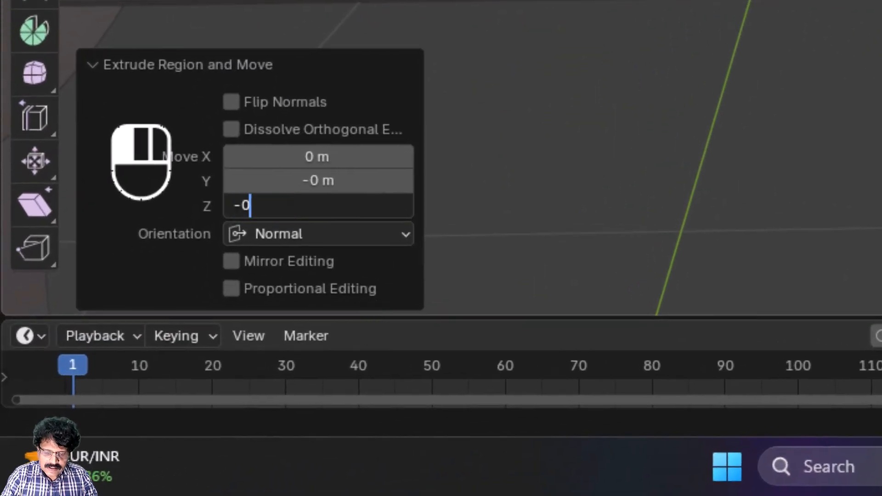
type(".01")
key("Return")
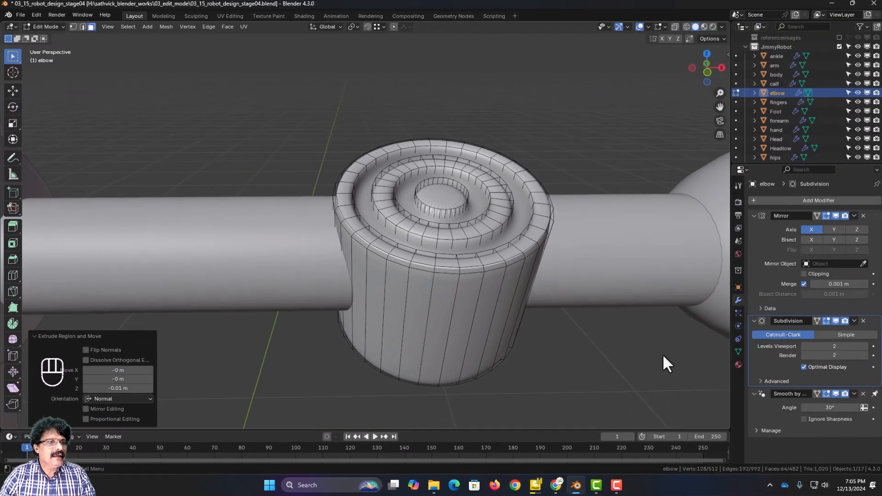
scroll(601, 327, "up", 2)
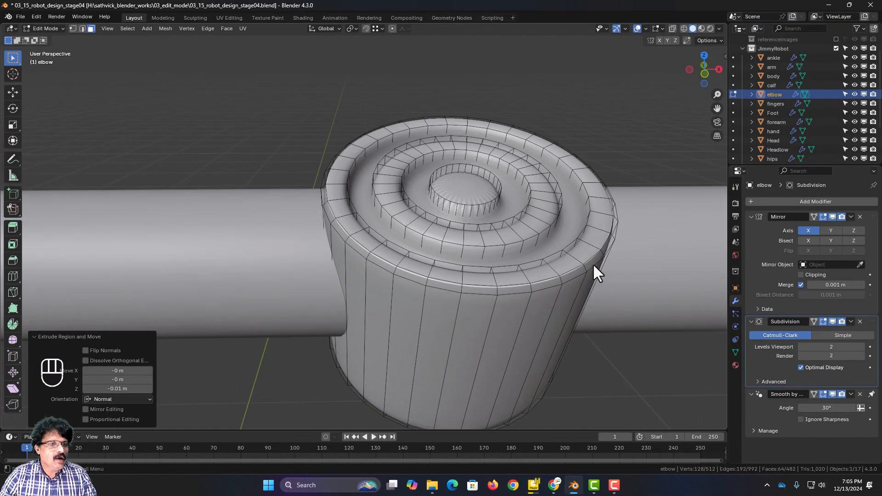
Return to Object Mode and examine the extruded rings on the elbow's top with subdivision smoothing
key("Tab")
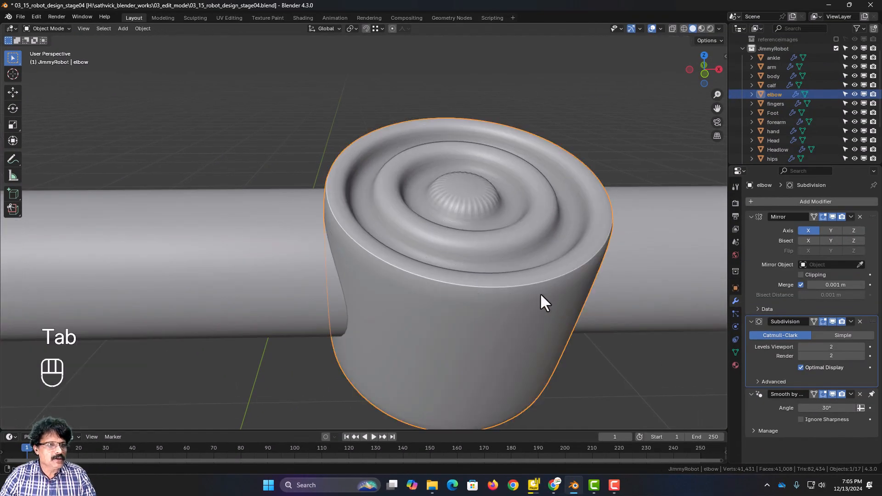
scroll(540, 292, "down", 2)
middle_click_drag(544, 297, 545, 300)
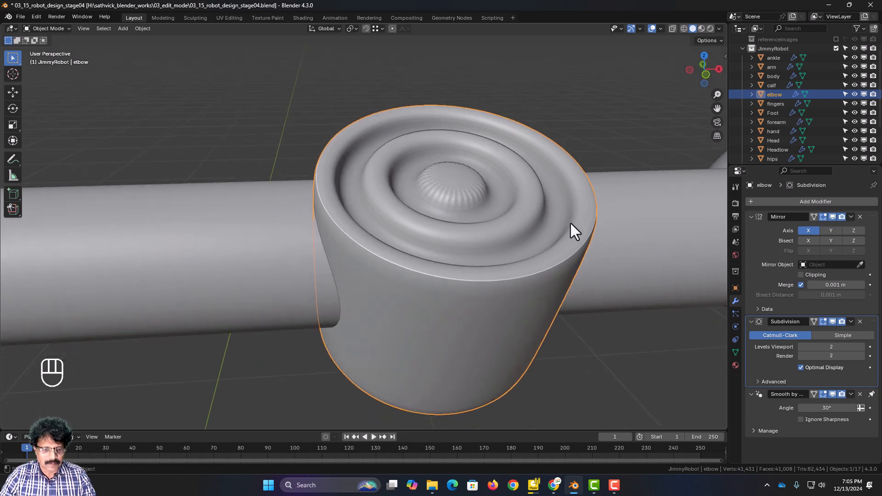
key("Tab")
key("Tab")
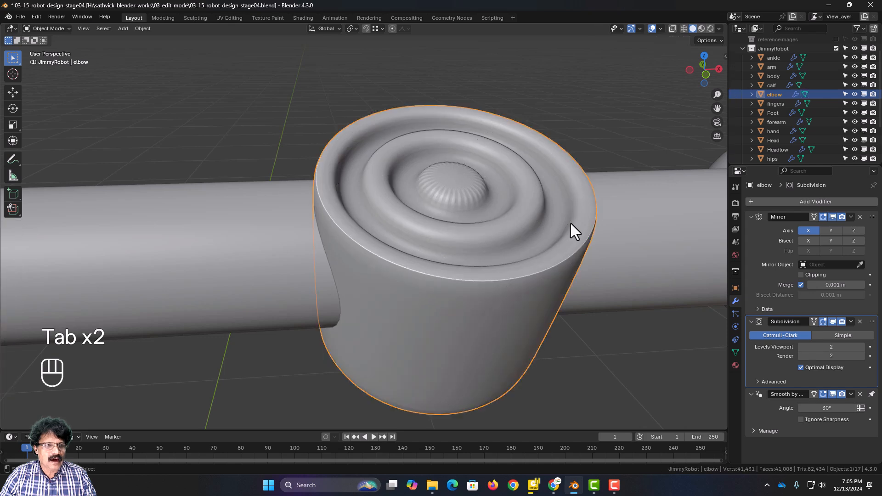
Add supporting edge loops near the upper edges of the outer groove's walls, with factor about 0.851 on the outer wall and 0.657 on the inner
key("Tab")
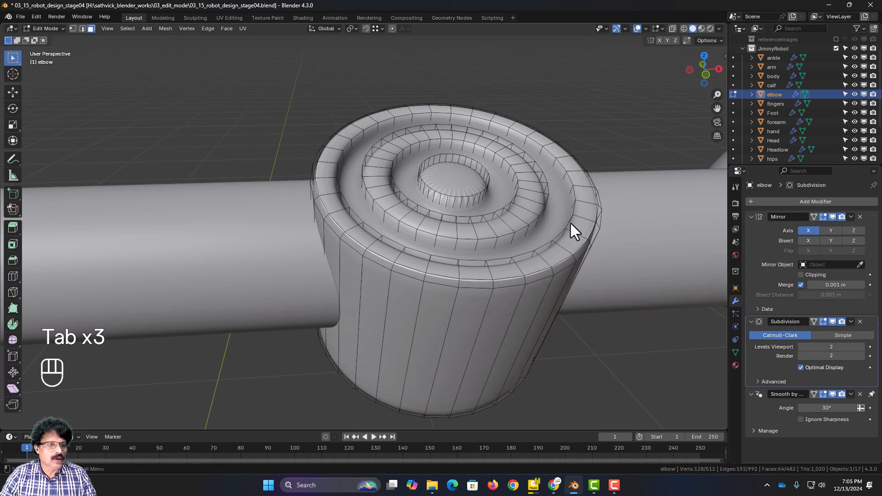
key("ctrl+r")
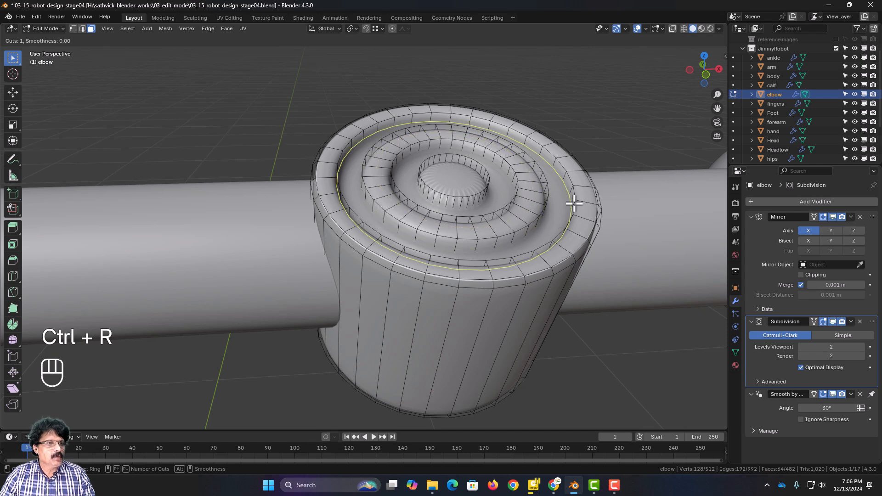
left_click(575, 202)
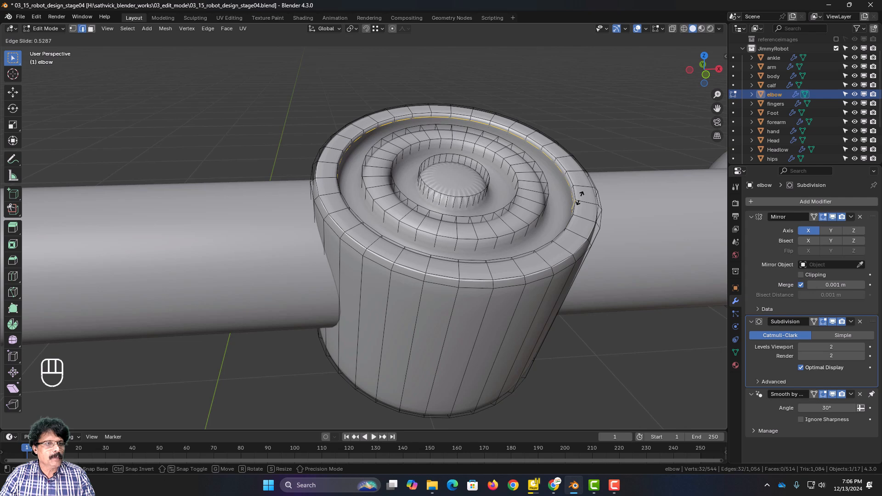
left_click(582, 195)
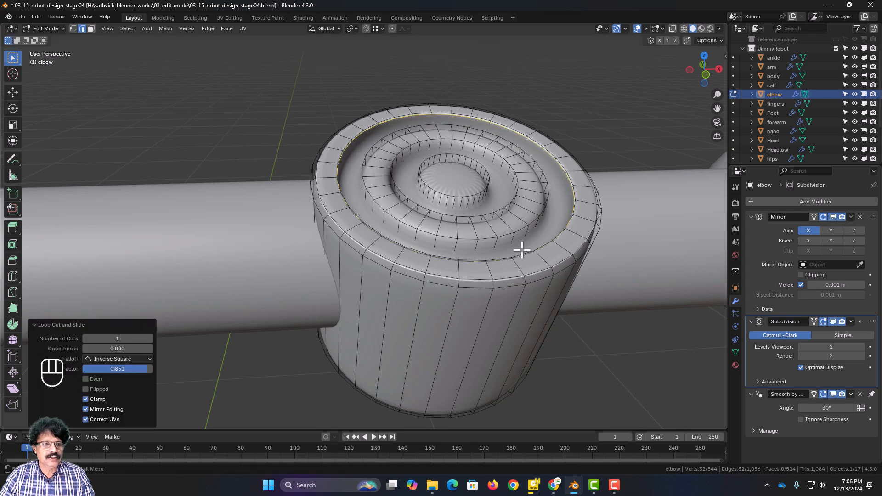
key("ctrl+r")
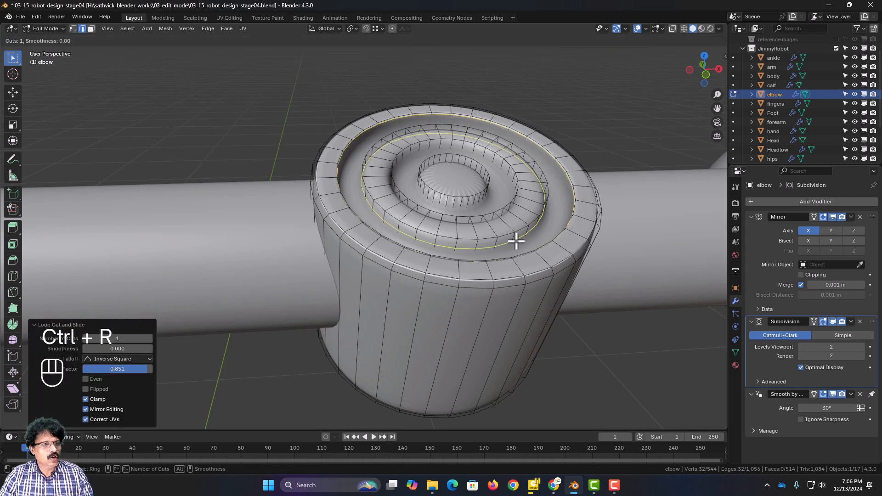
left_click(516, 238)
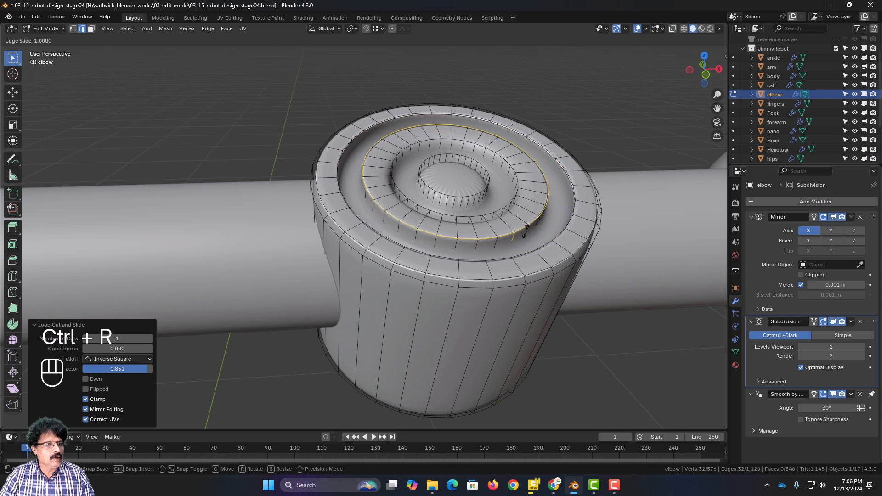
left_click(526, 235)
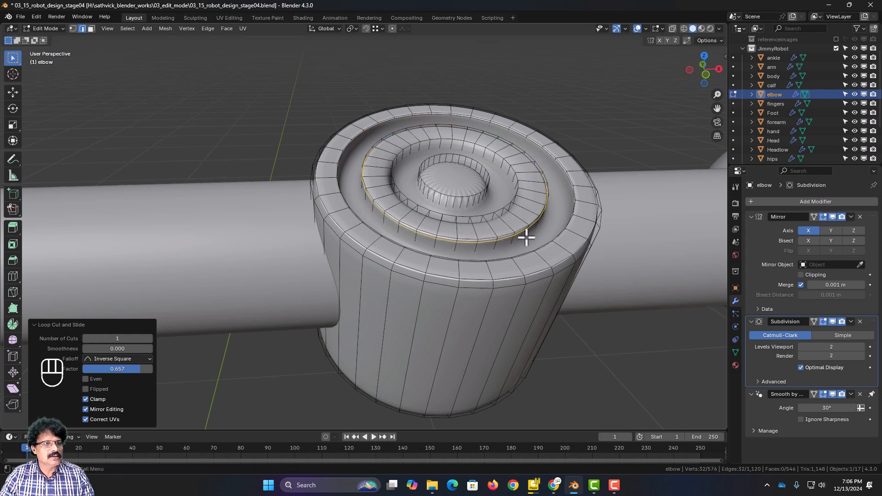
Add supporting edge loops near the upper edges of the inner groove's walls, with factor about 0.969 around the central disc and 0.820 opposite
key("ctrl+r")
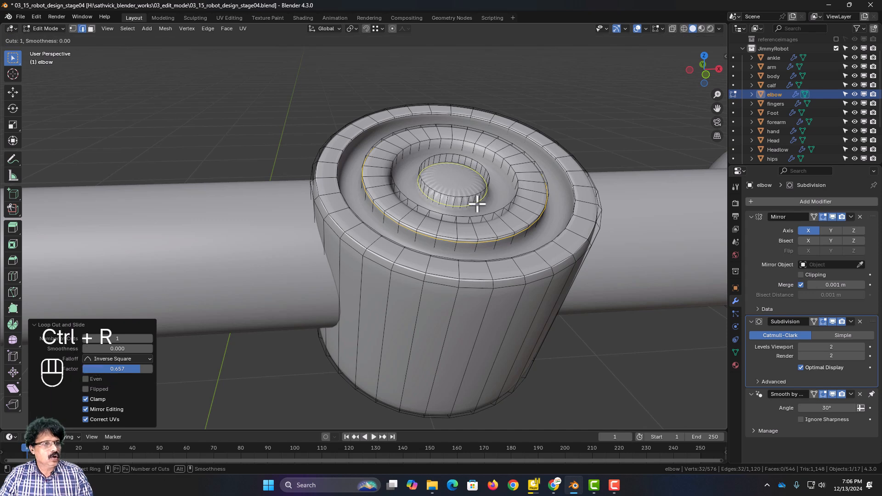
left_click(477, 204)
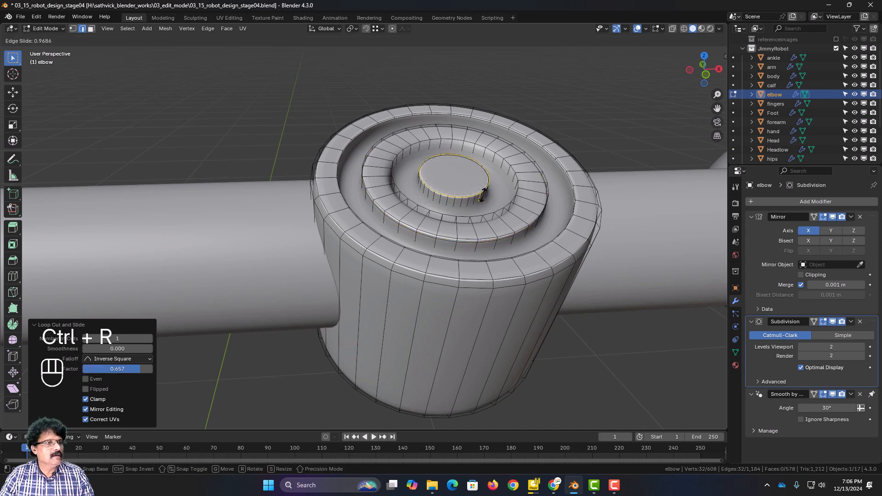
left_click(483, 193)
middle_click_drag(435, 237, 475, 242)
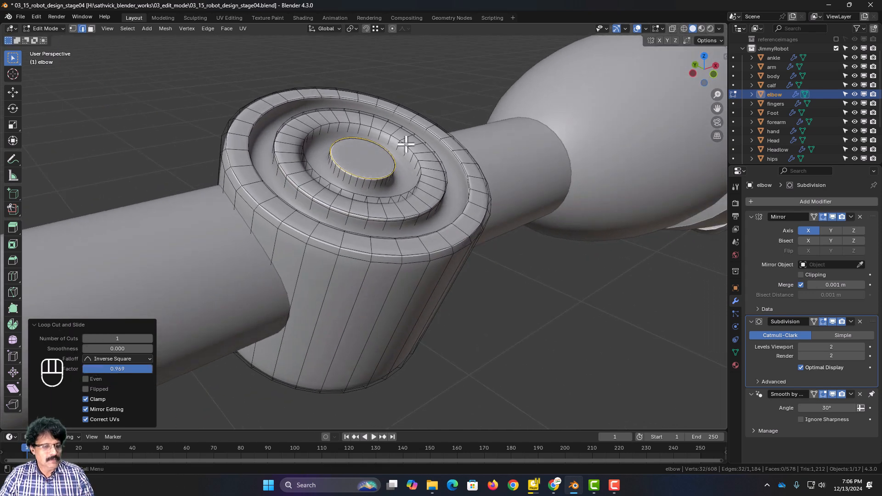
key("ctrl+r")
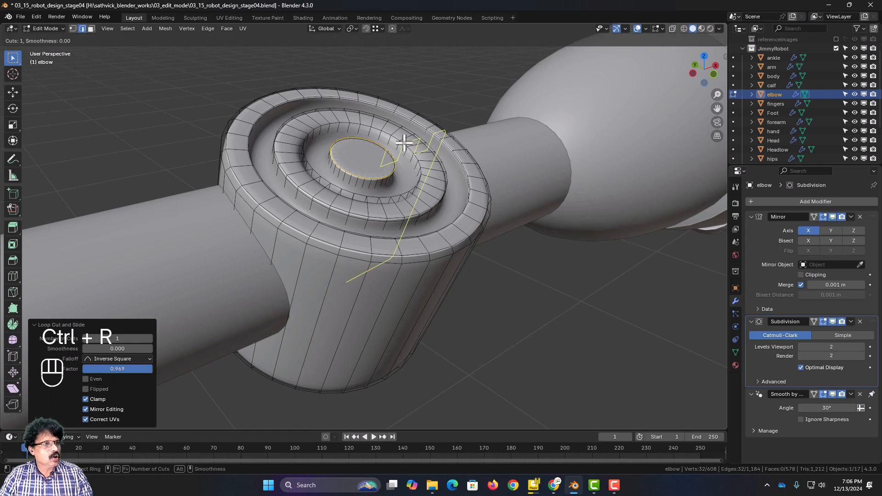
left_click(378, 139)
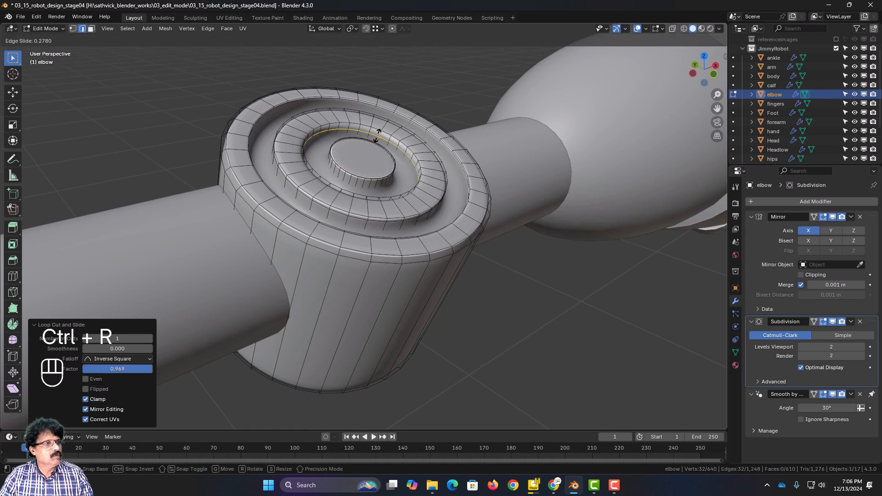
left_click(381, 132)
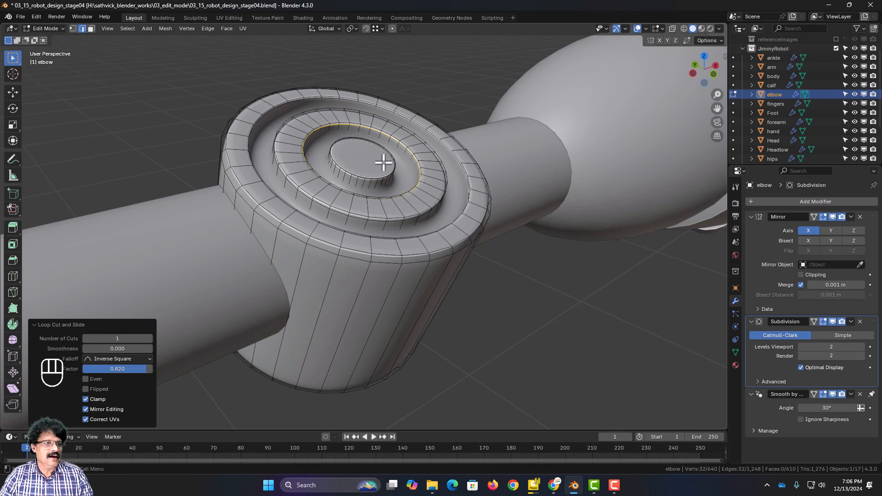
Return to Object Mode and examine the sharpened rings and central disc on the elbow's top up close
middle_click_drag(383, 162, 347, 202)
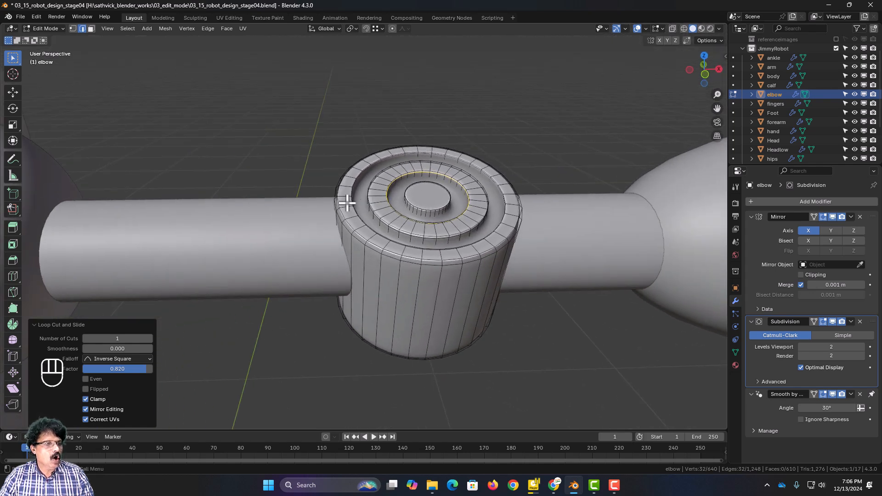
key("Tab")
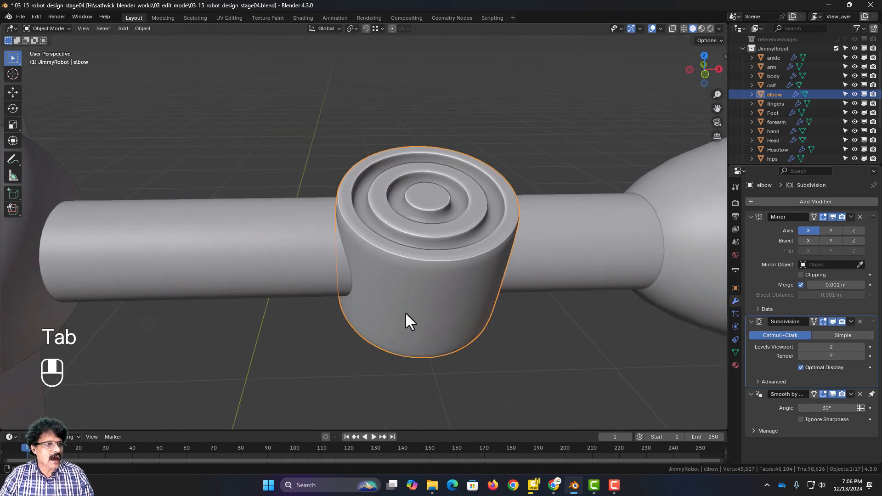
scroll(404, 311, "down", 3)
middle_click_drag(415, 314, 379, 415, "shift")
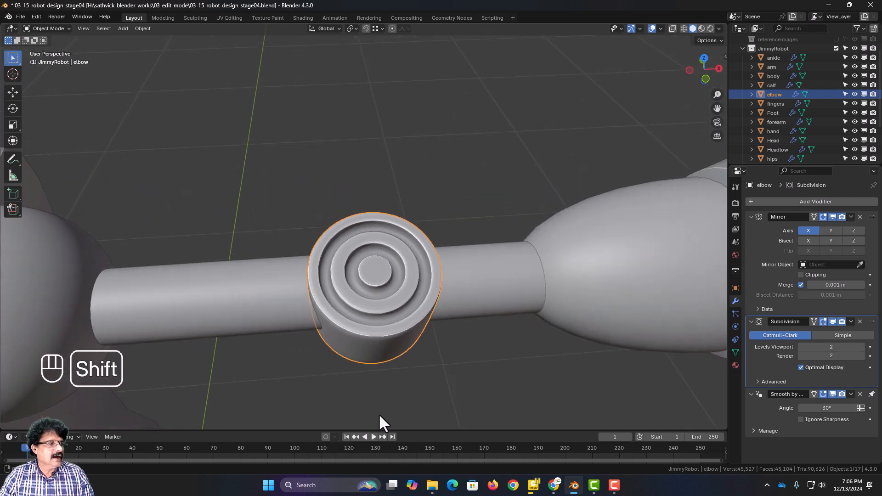
scroll(383, 391, "up", 4)
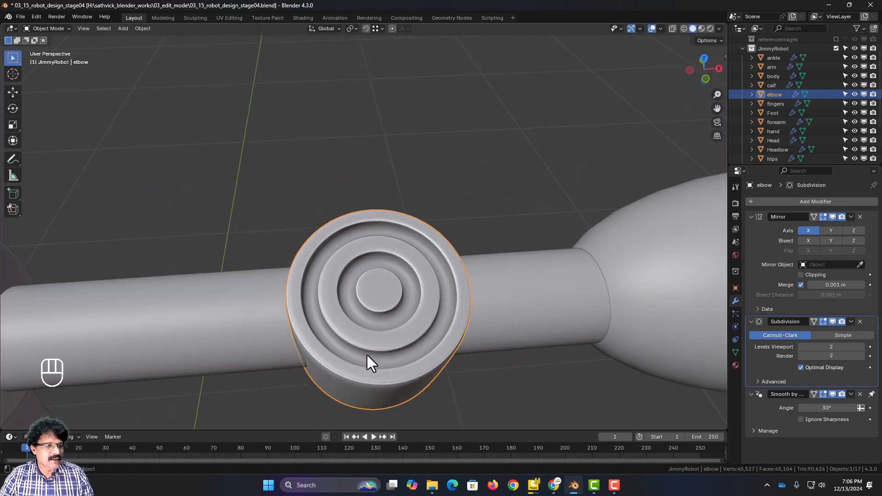
scroll(367, 360, "up", 1)
scroll(327, 339, "up", 2)
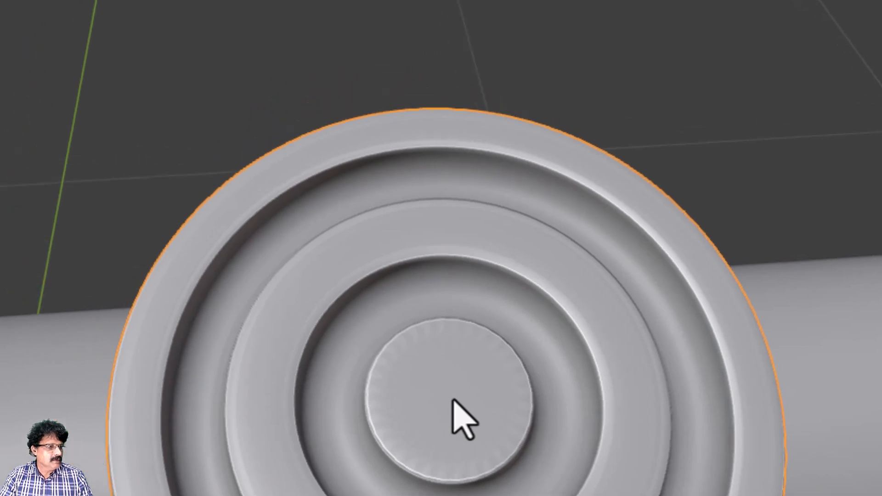
Extrude the elbow's top central disc face in place, scale it to about 0.763, and return to Object Mode
key("Tab")
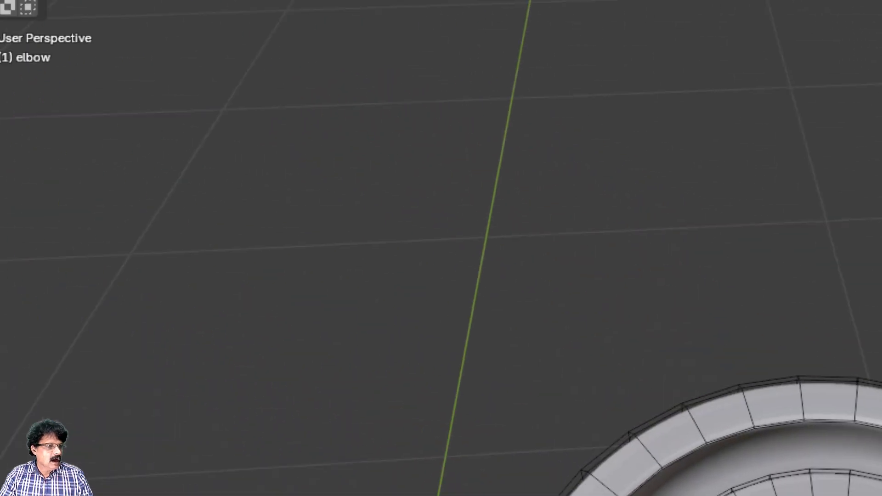
left_click(215, 30)
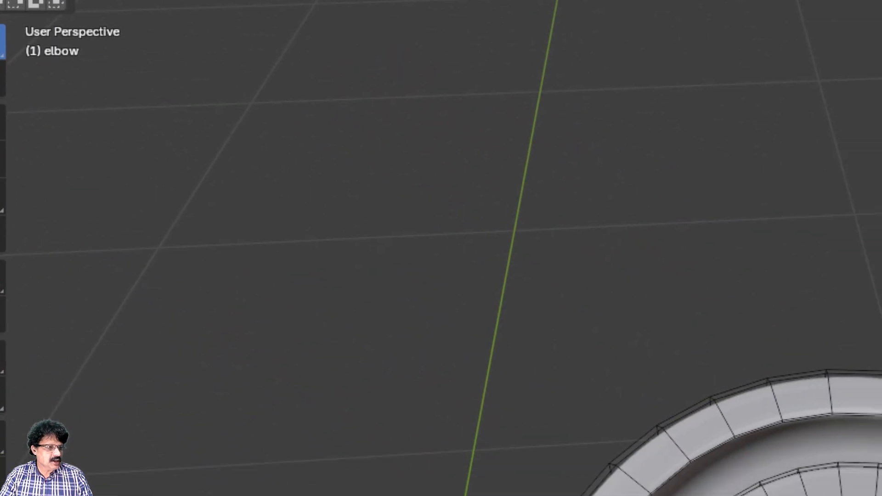
left_click(608, 347)
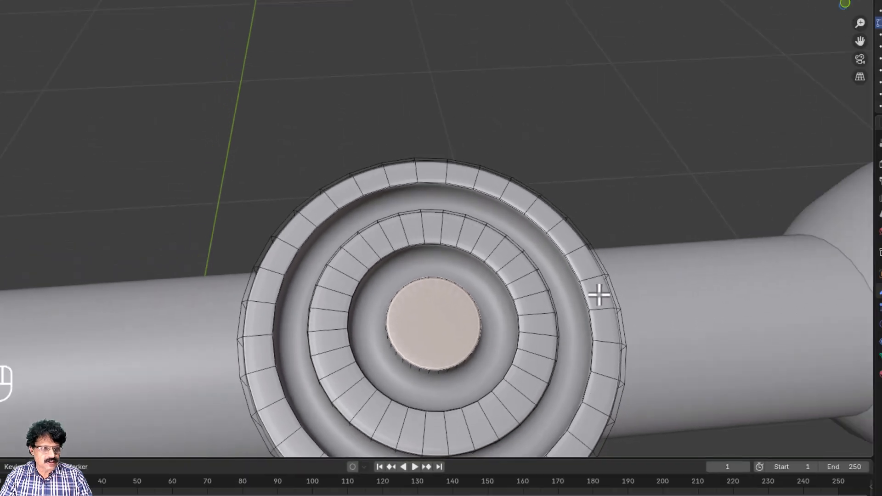
key("e")
key("s")
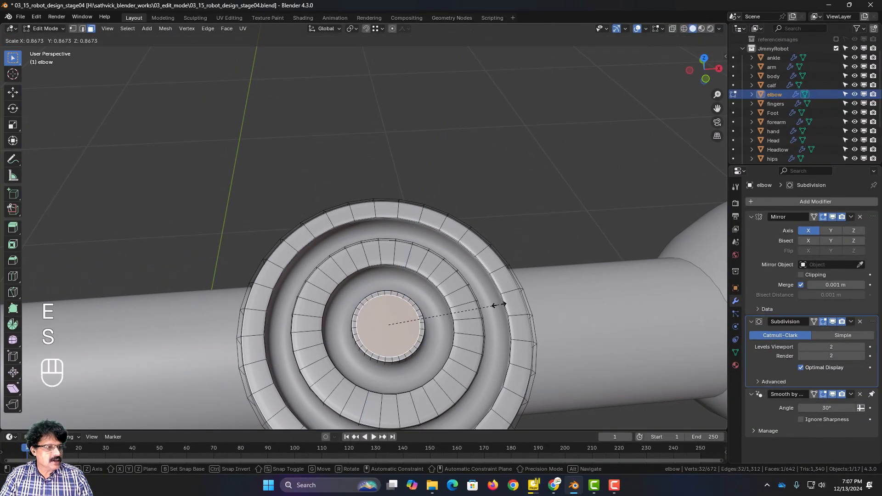
left_click(486, 313)
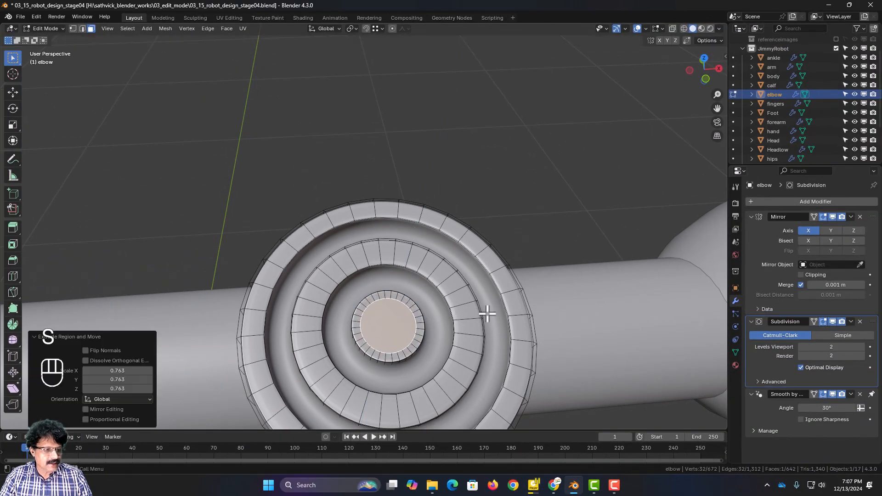
key("Tab")
On the elbow's underside, select the second face ring from the rim and the innermost ring, and extrude them about 0.0025 m inward
middle_click_drag(408, 323, 384, 98)
middle_click_drag(384, 251, 391, 271)
scroll(390, 269, "down", 2)
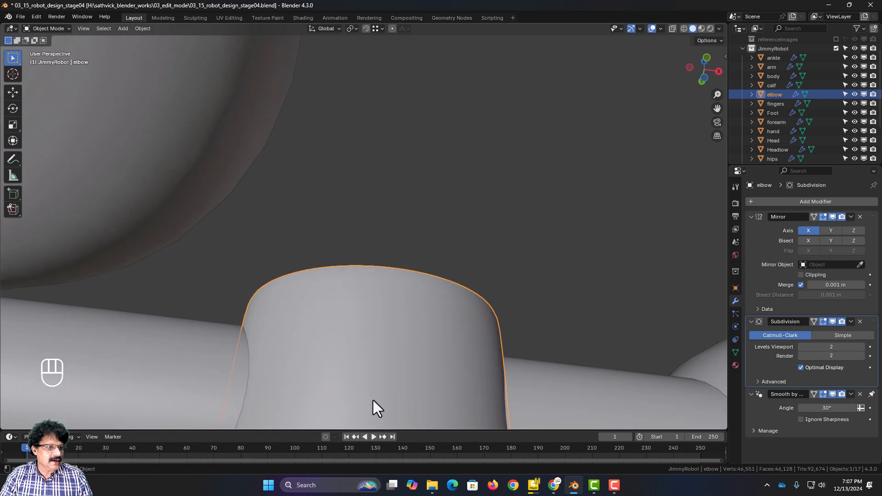
middle_click_drag(373, 400, 400, 160, "shift")
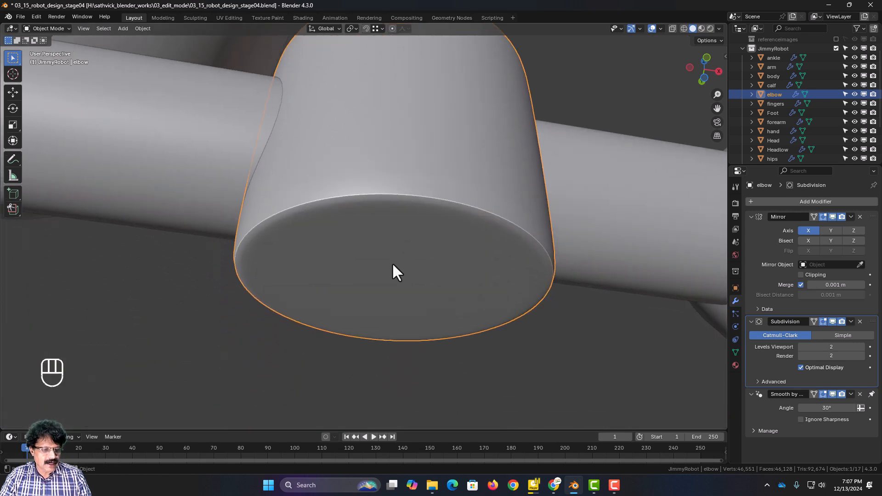
key("Tab")
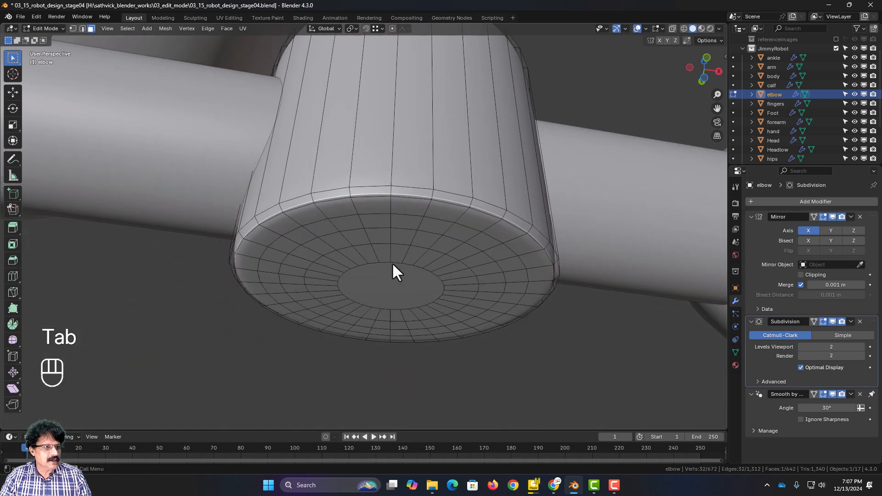
left_click(416, 223, "alt")
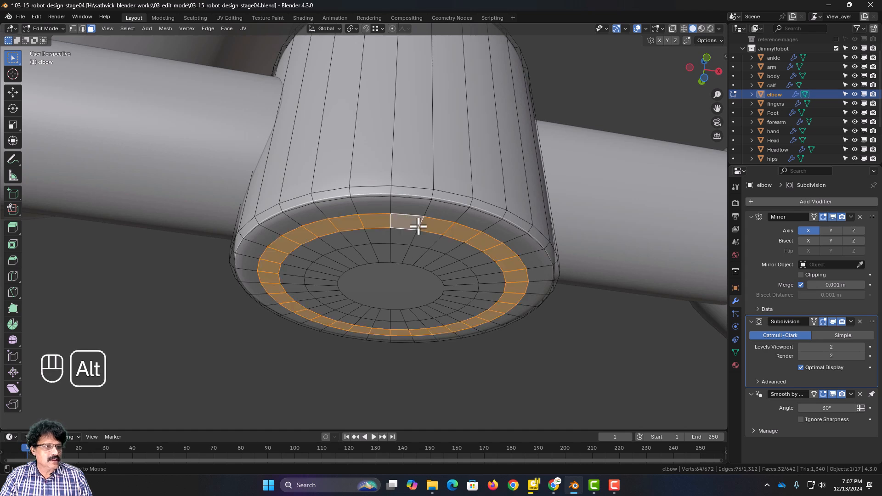
left_click(404, 258, "alt+shift")
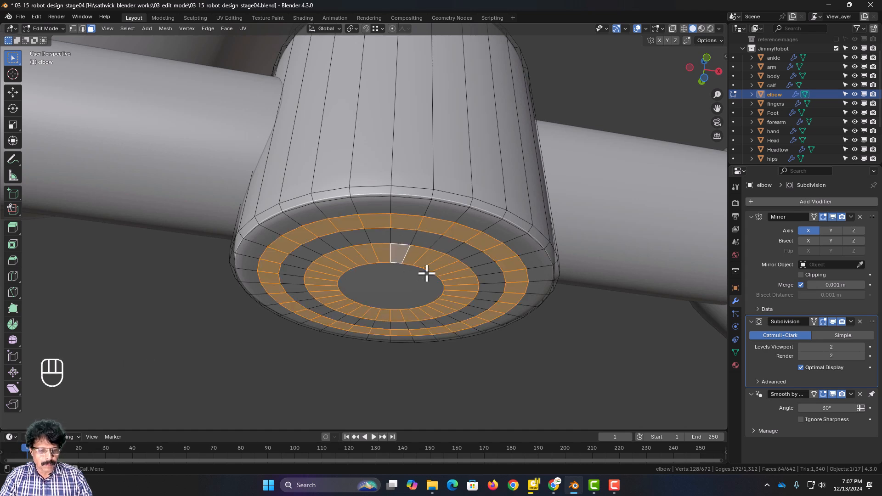
key("e")
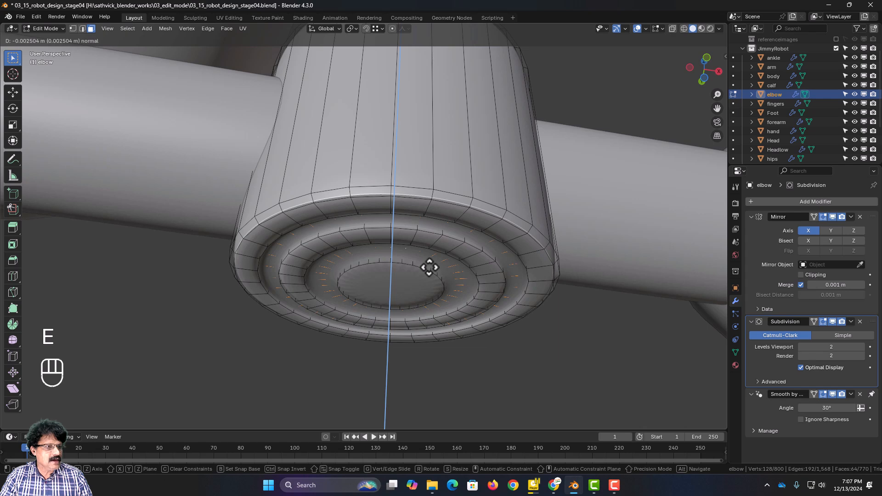
left_click(429, 267)
Set the Z move of the underside rings' extrusion to -0.01 m
double_click(143, 389)
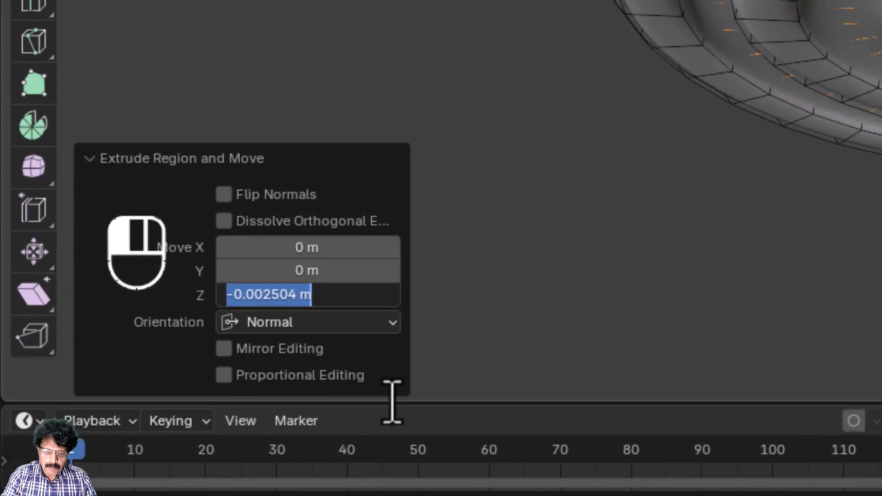
type("-0")
type(".")
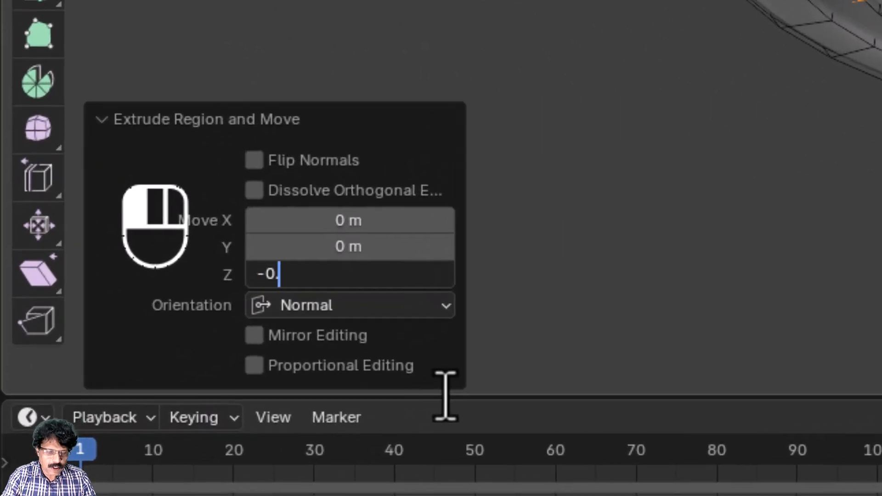
type("01")
key("Return")
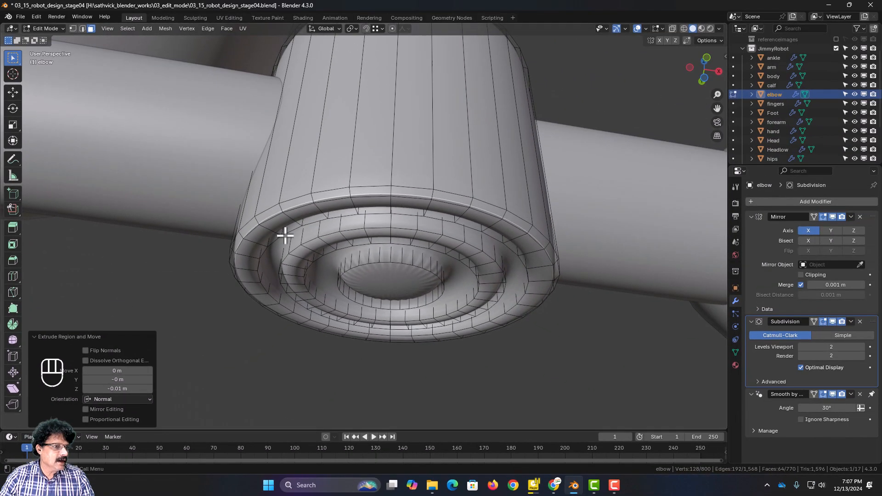
scroll(548, 239, "down", 1)
middle_click_drag(523, 247, 520, 214)
scroll(477, 222, "up", 1)
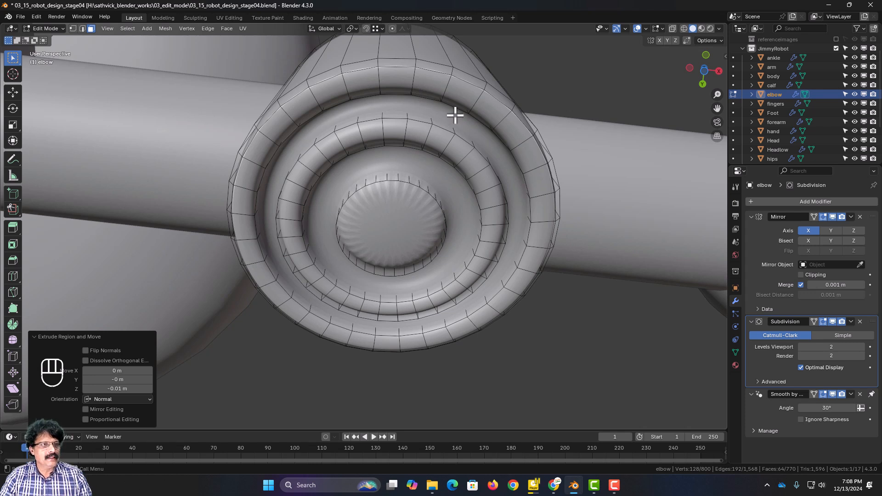
key("ctrl+r")
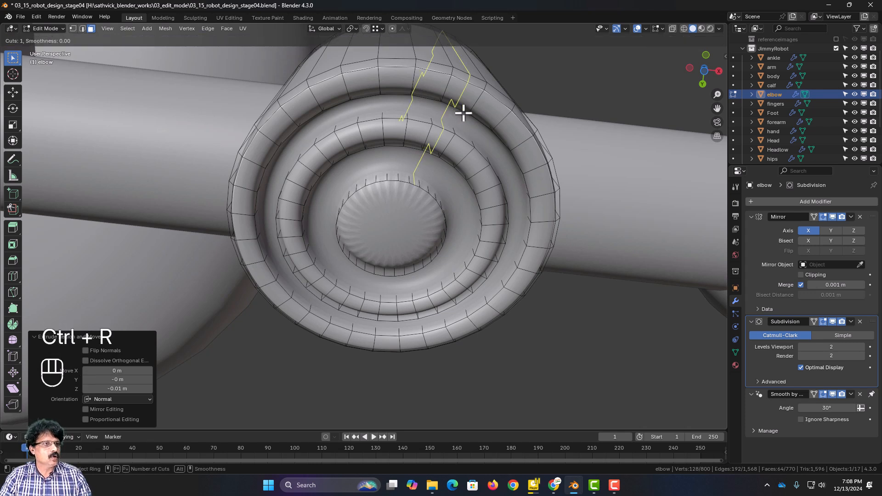
right_click(491, 147)
Add a supporting loop cut inside the outer rim of the elbow's underside, slid to a factor of about 0.787
middle_click_drag(487, 197, 492, 108)
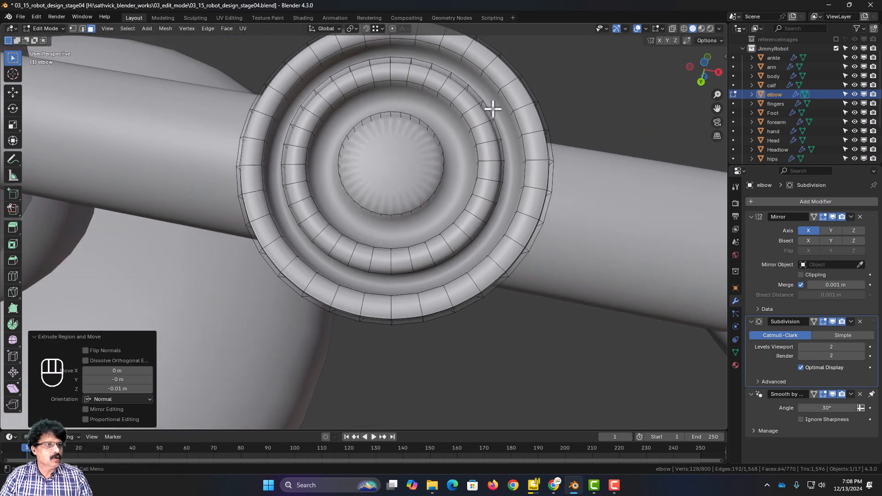
key("ctrl+r")
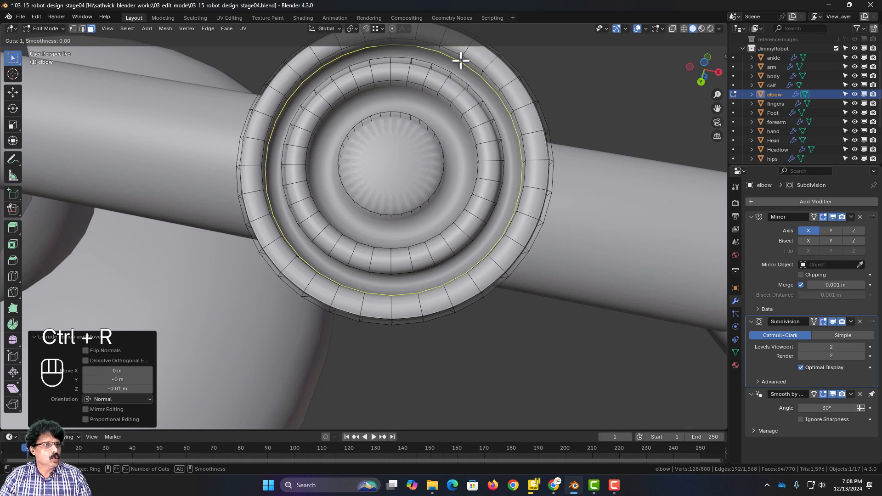
left_click(461, 60)
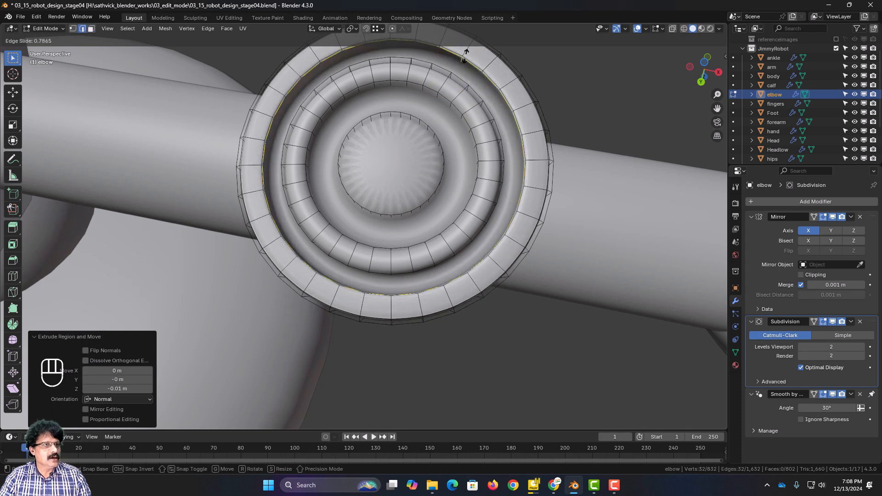
left_click(465, 54)
Add loop cuts to the underside middle ring's outer and inner walls, with slide factors of about 0.187 and 1.000 respectively
middle_click_drag(372, 252, 381, 225)
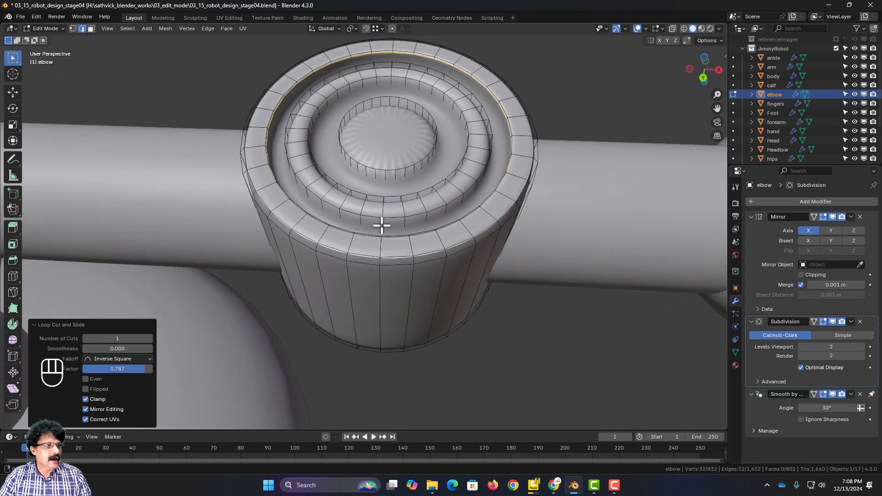
key("ctrl+r")
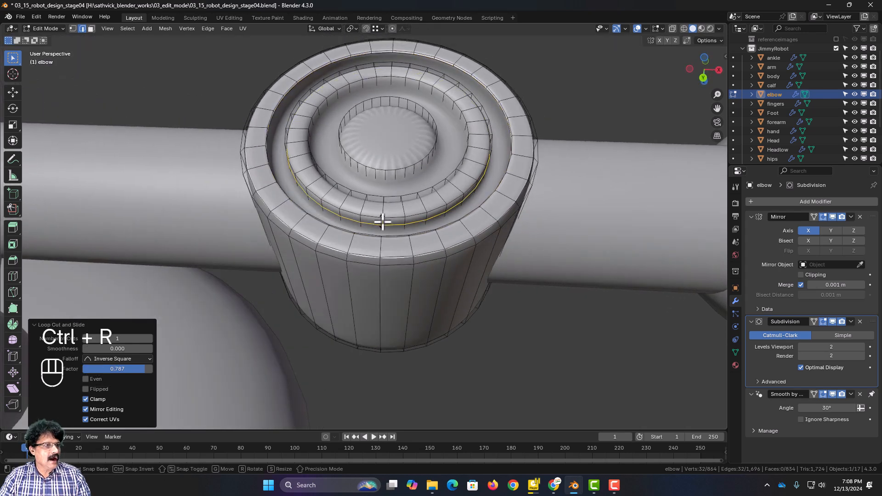
left_click(382, 222)
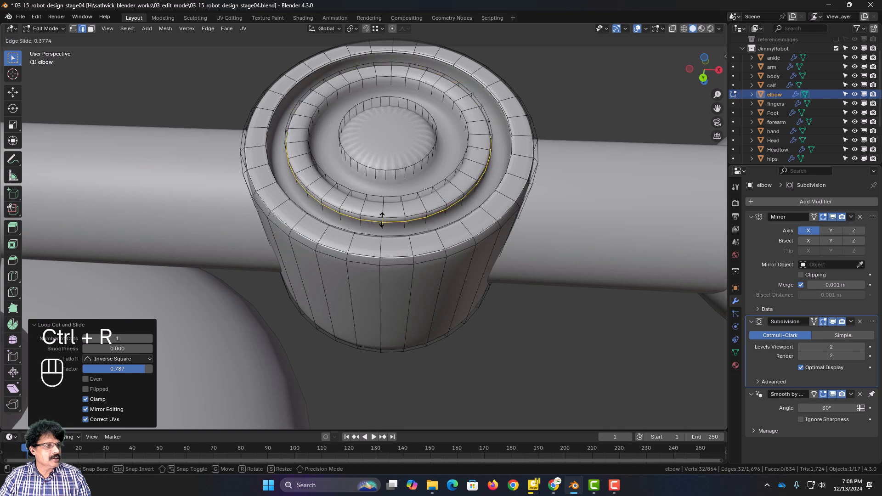
left_click(382, 221)
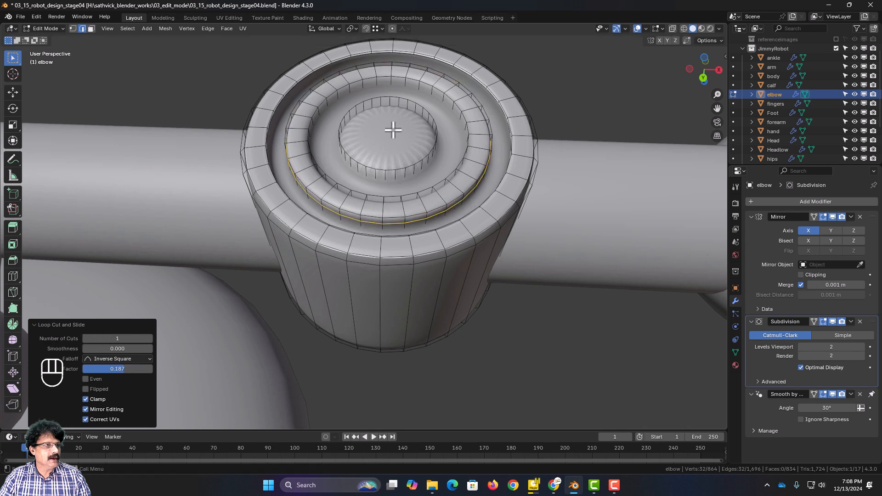
key("ctrl+r")
left_click(388, 84)
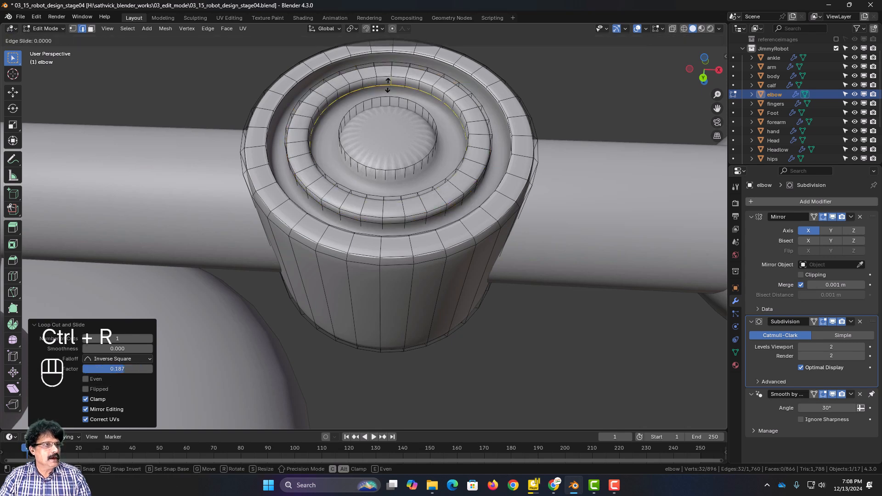
left_click(392, 81)
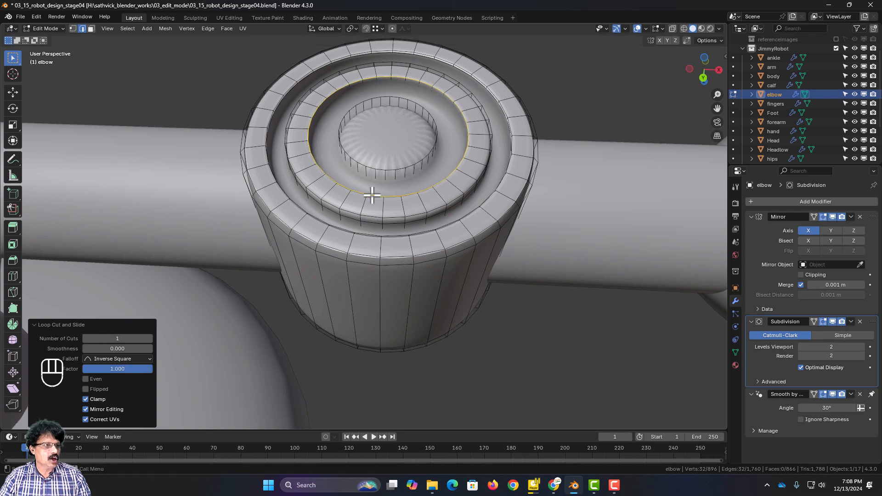
Add a loop cut around the side wall of the underside's central disc, slid to a factor of about 0.722
key("ctrl+r")
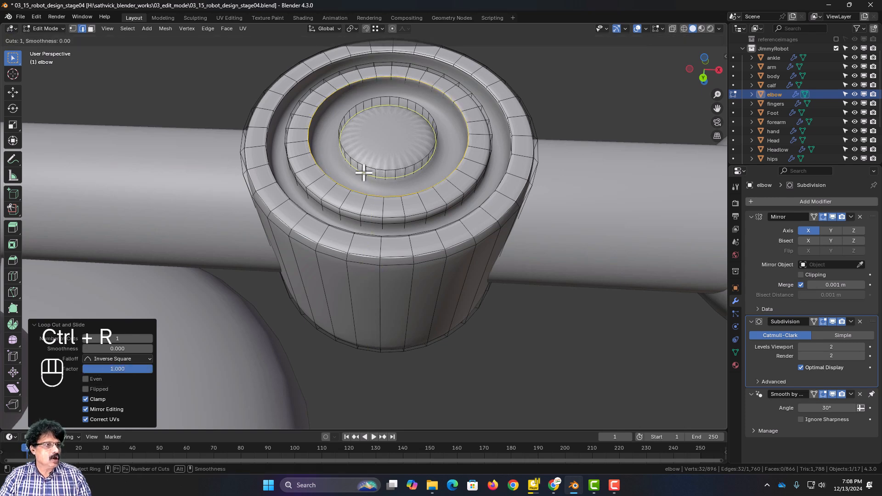
left_click(363, 171)
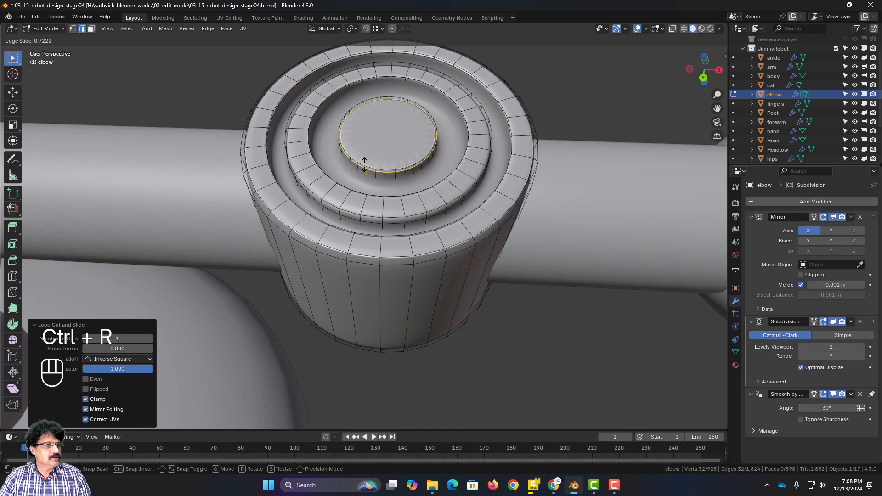
left_click(365, 164)
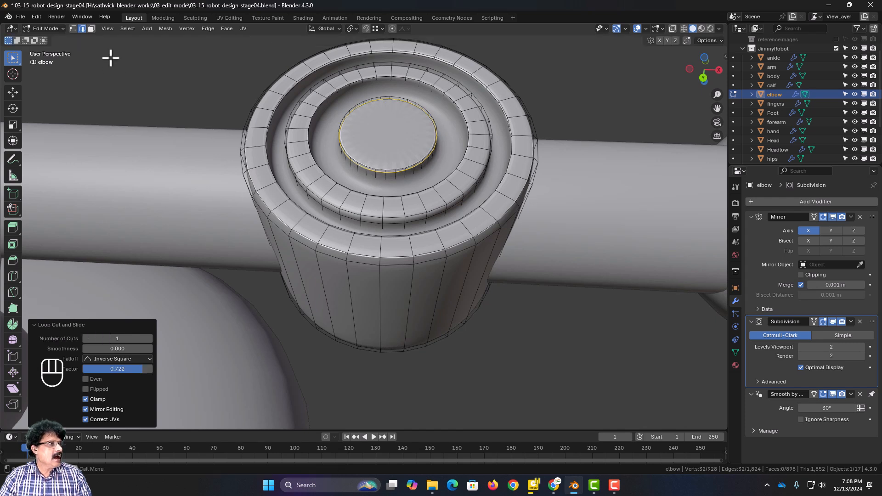
Extrude the underside's central disc face in place, scale it to about 0.731, and return to Object Mode
left_click(90, 30)
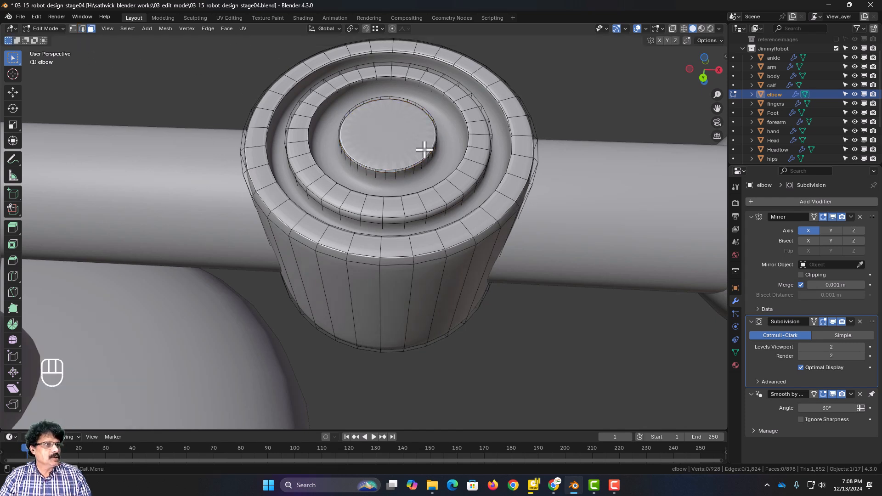
left_click(357, 131)
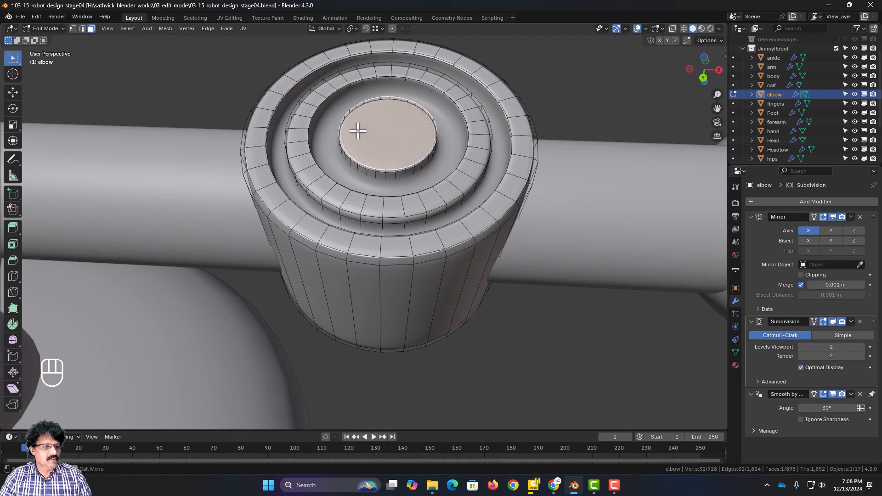
key("e")
key("s")
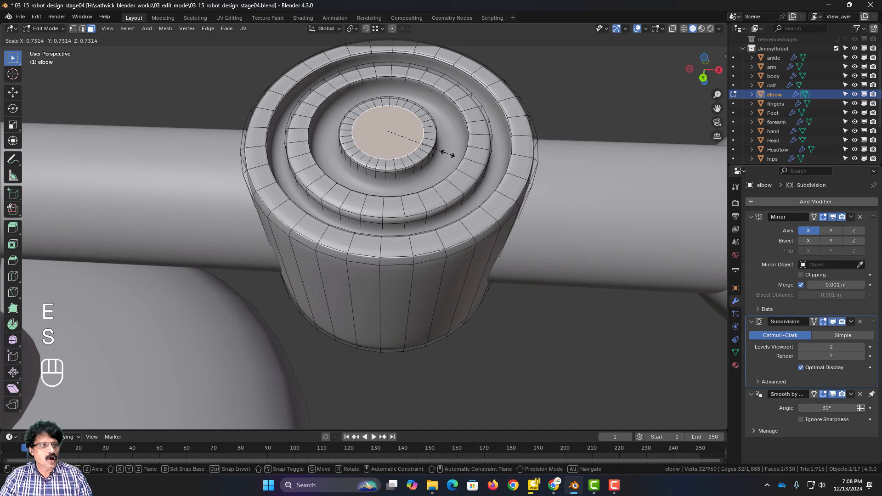
left_click(448, 154)
key("Tab")
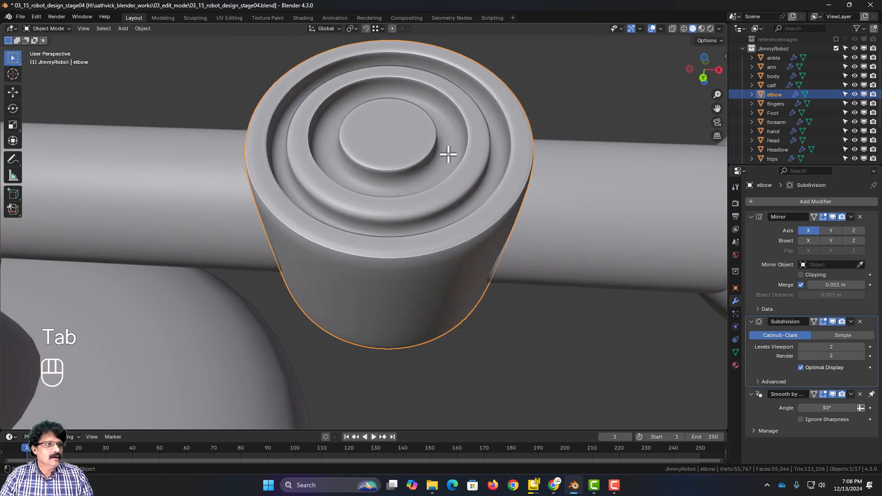
scroll(427, 193, "down", 5)
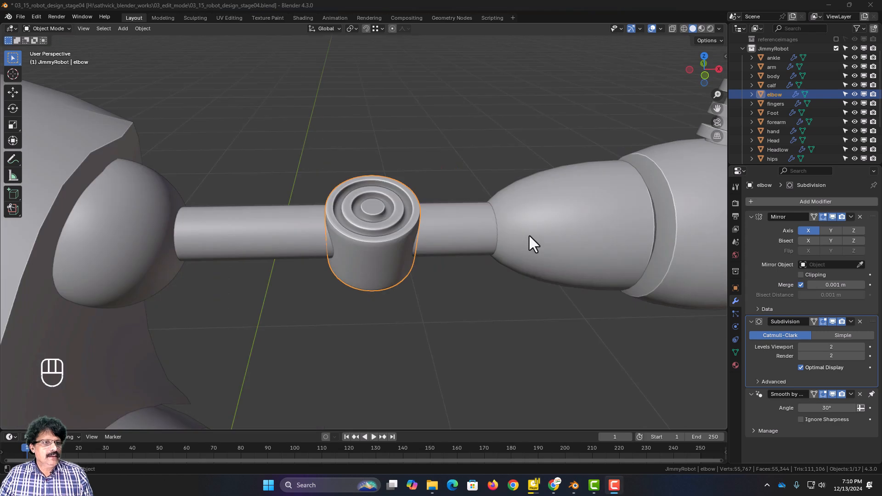
Add a Subdivision Surface modifier to the wrist and set its viewport levels to 2
left_click(551, 232)
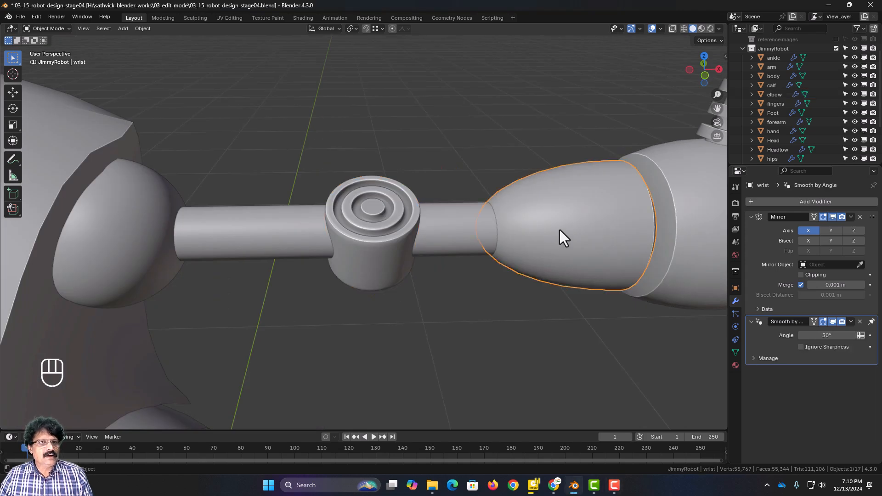
middle_click_drag(585, 270, 559, 274)
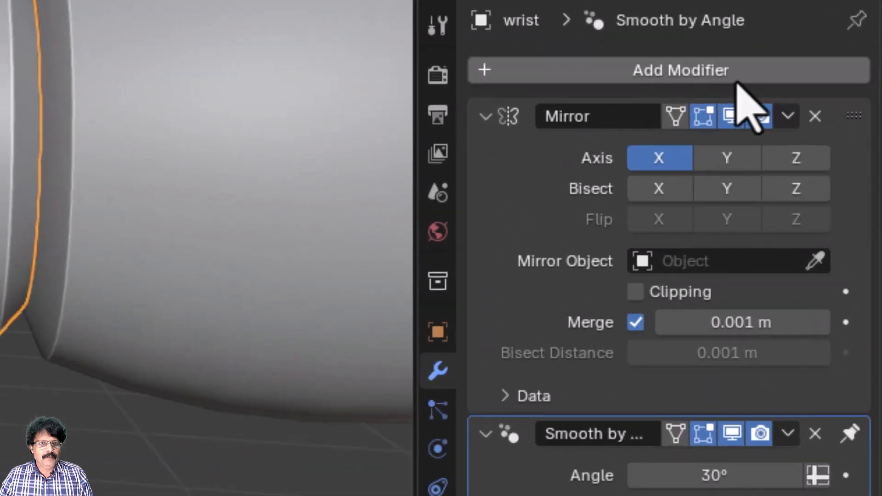
left_click(825, 202)
left_click(685, 44)
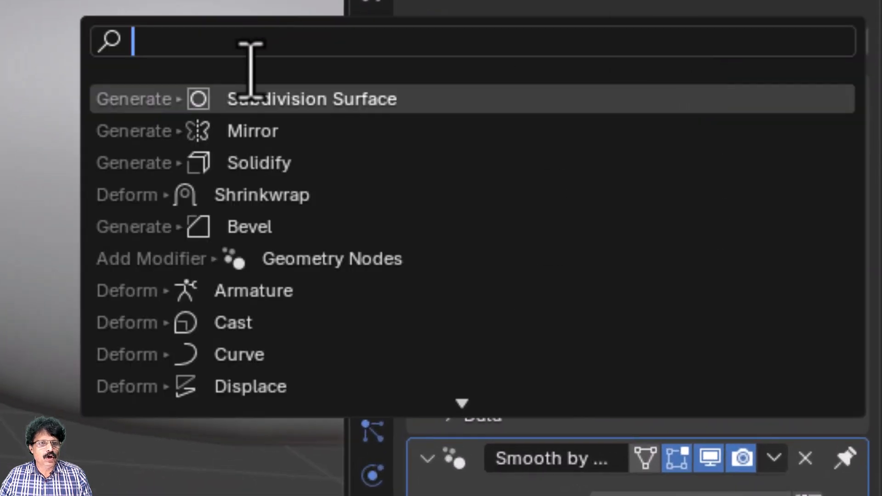
left_click(252, 97)
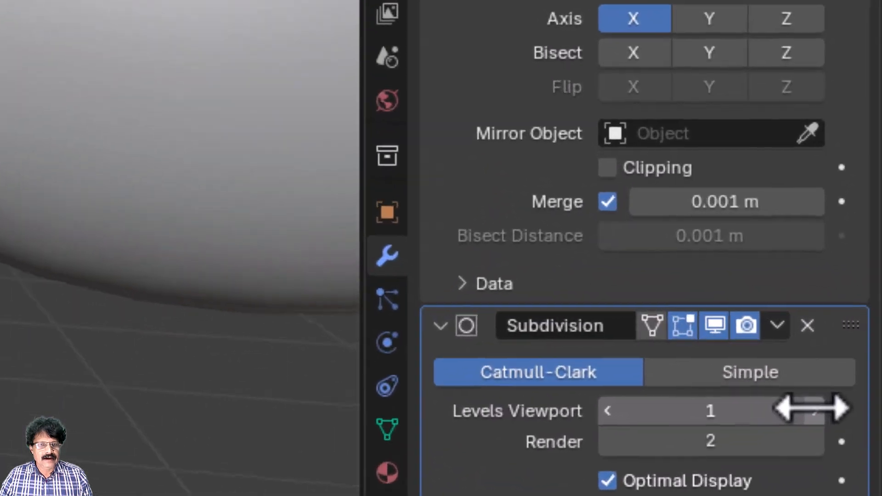
left_click(813, 410)
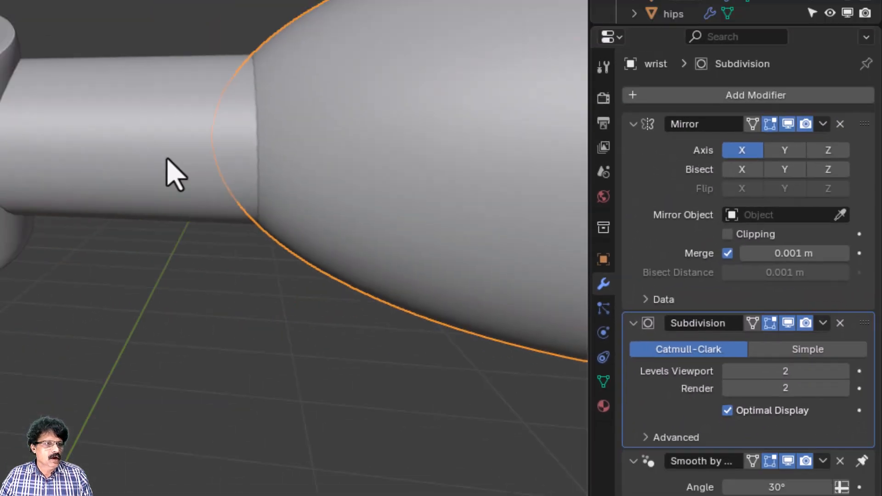
In Edit Mode, add a loop cut near the wrist's wide end, slid to a factor of about -0.808
middle_click_drag(514, 225, 431, 118, "shift")
key("Tab")
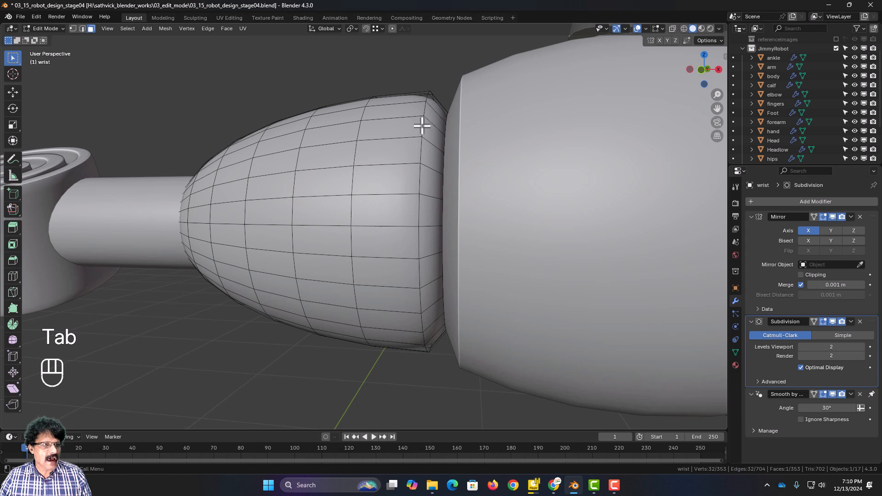
key("ctrl+r")
left_click(412, 133)
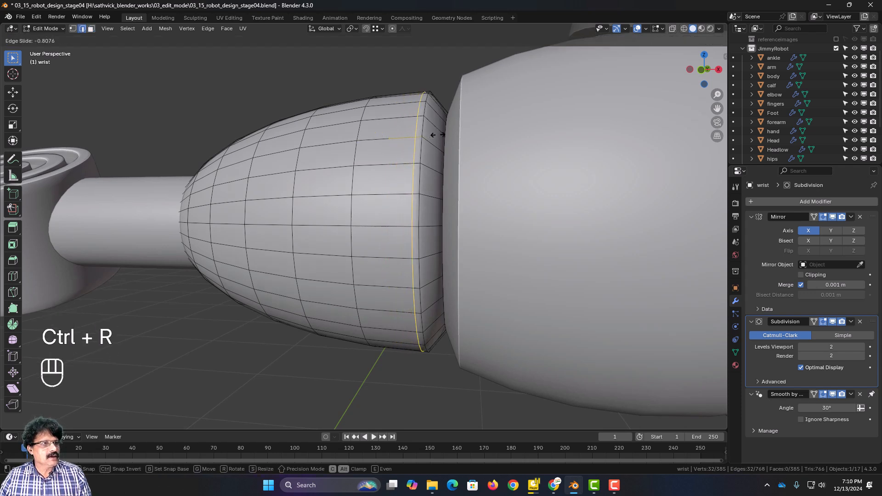
left_click(433, 135)
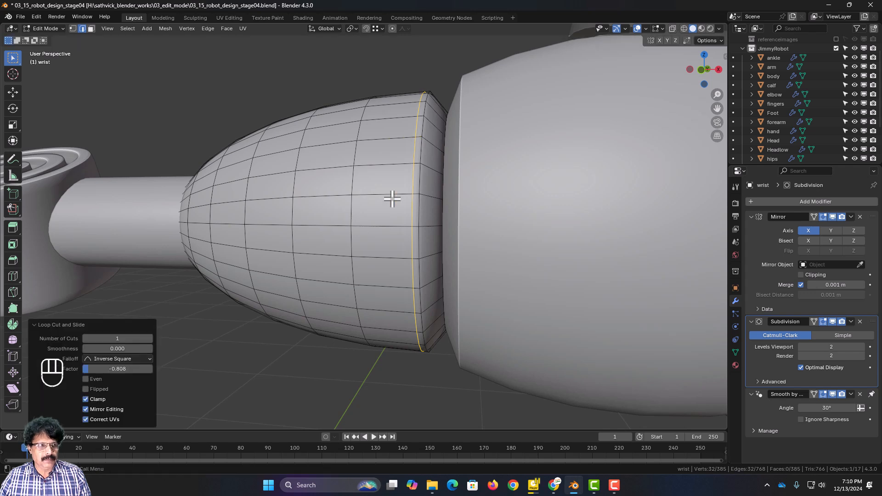
Add two centred loop cuts in the wide band beside the wrist's end loop and scale them to about 0.483 along X
key("ctrl+r")
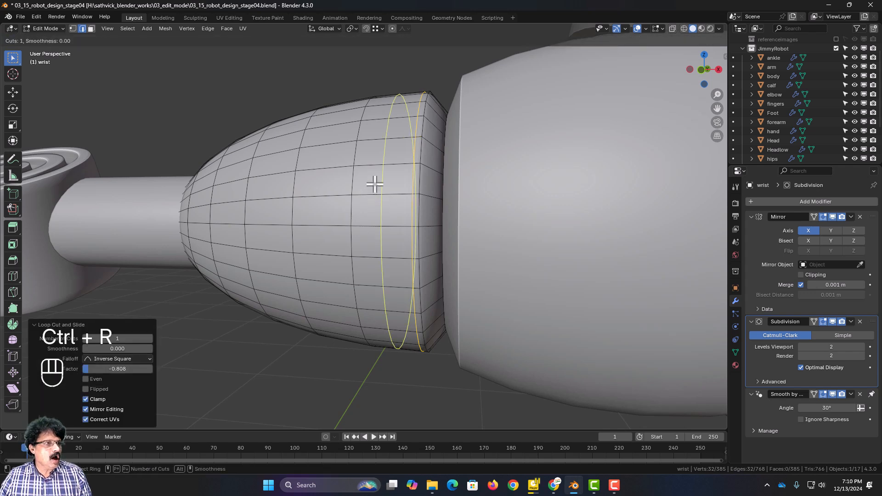
scroll(374, 184, "up", 1)
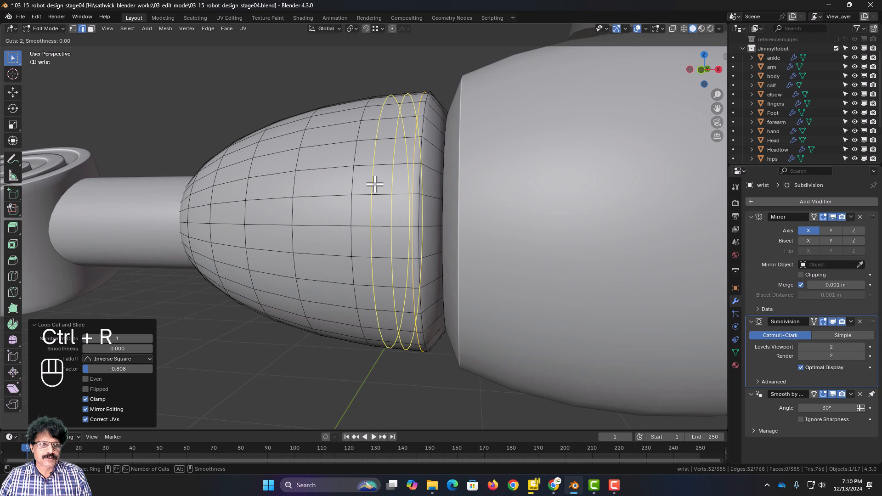
left_click(374, 183)
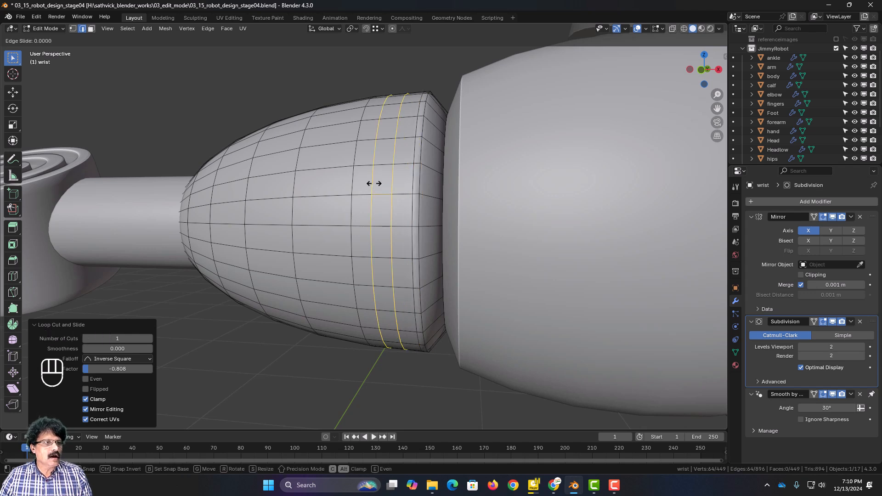
right_click(374, 180)
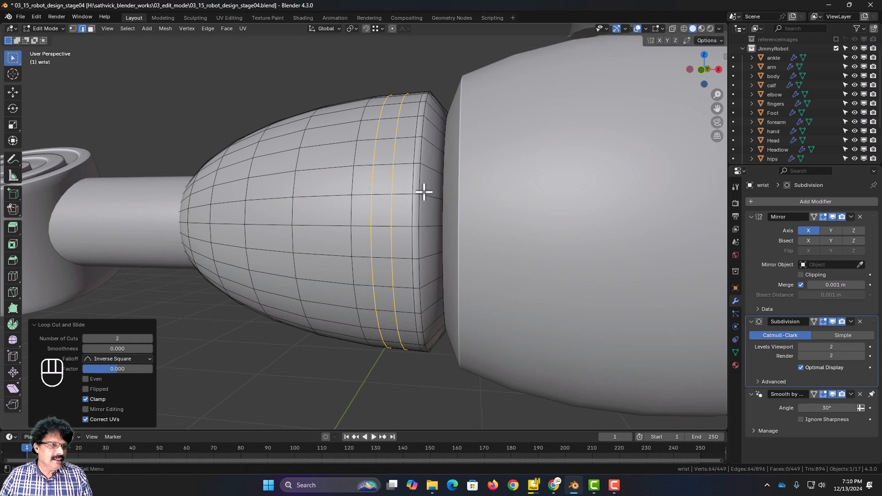
key("s")
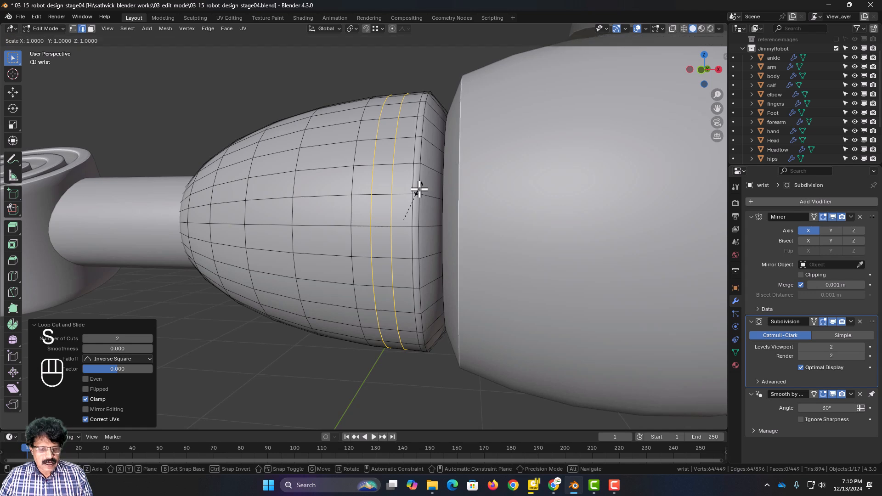
key("x")
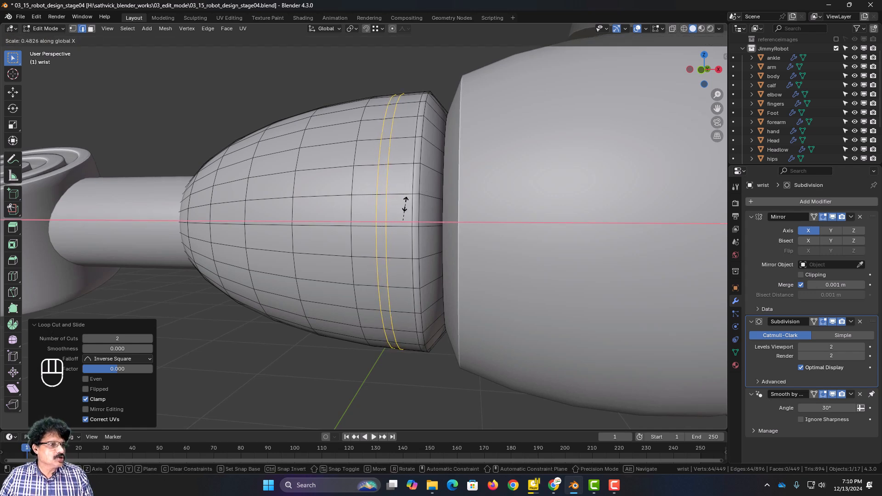
left_click(404, 204)
Select the narrow face loop between the wrist's two new loop cuts and extrude it in place
scroll(404, 204, "up", 1)
left_click(91, 29)
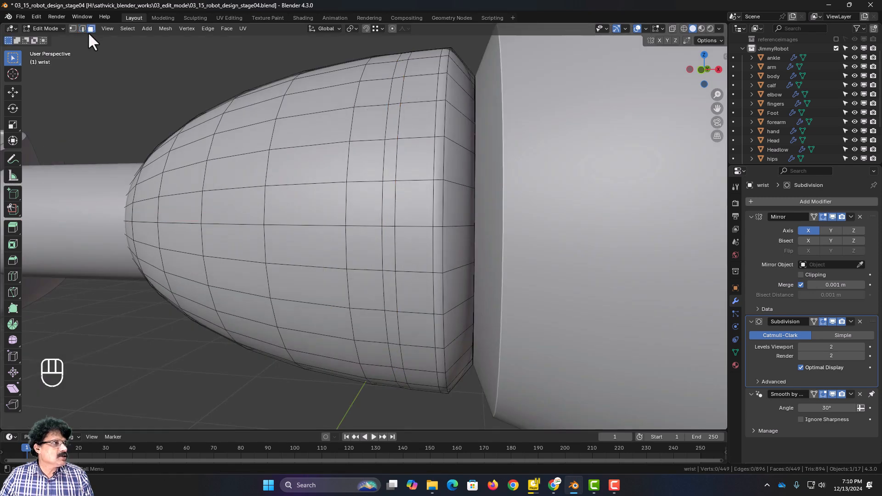
left_click(389, 278, "alt")
scroll(369, 258, "down", 3)
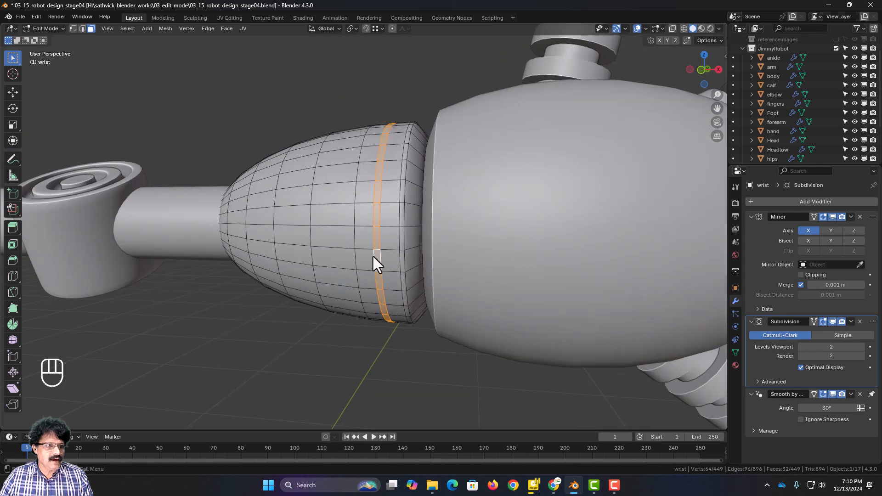
scroll(373, 256, "up", 3)
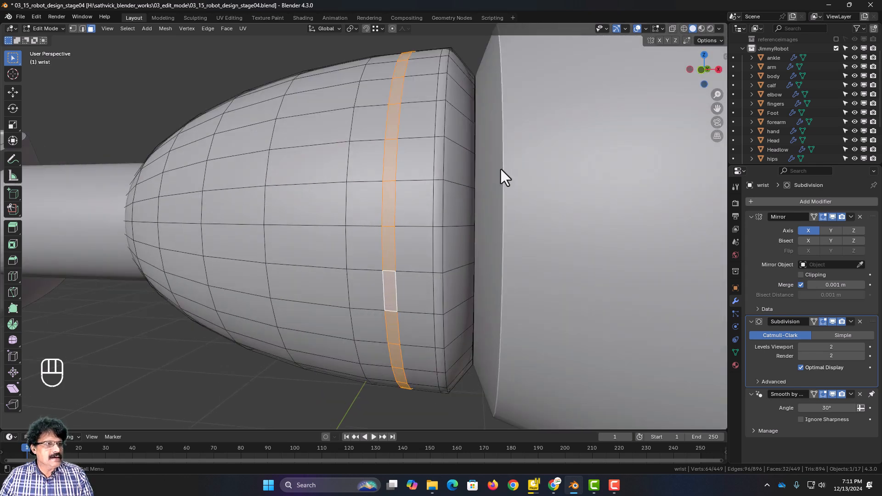
key("e")
right_click(475, 180)
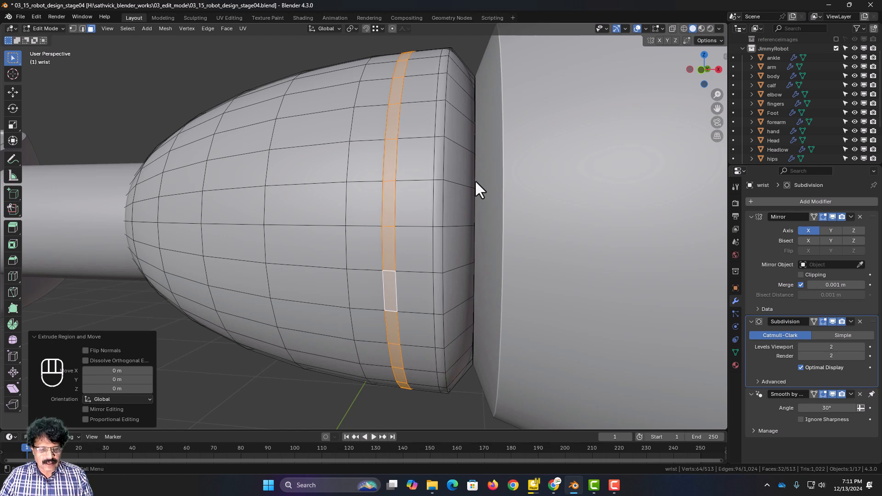
Shrink the extruded wrist face loop inward with a Shrink/Fatten offset of -0.004 m and return to Object Mode
key("alt+s")
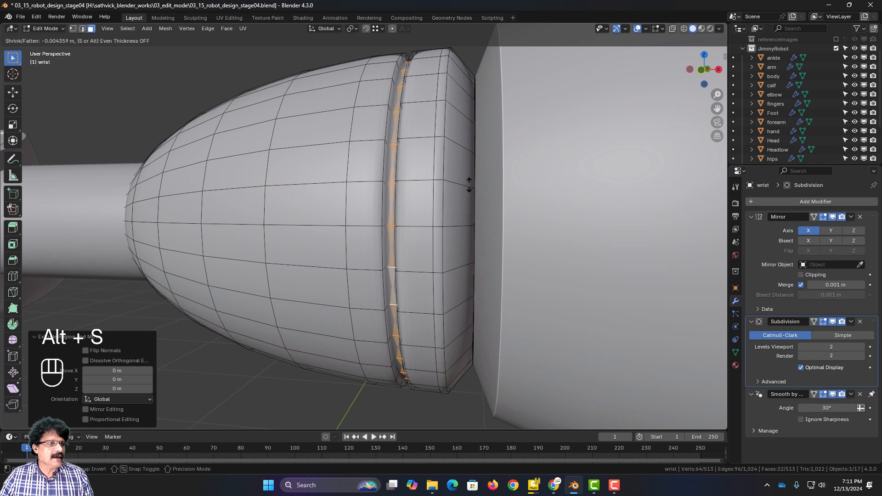
left_click(468, 183)
left_click(114, 409)
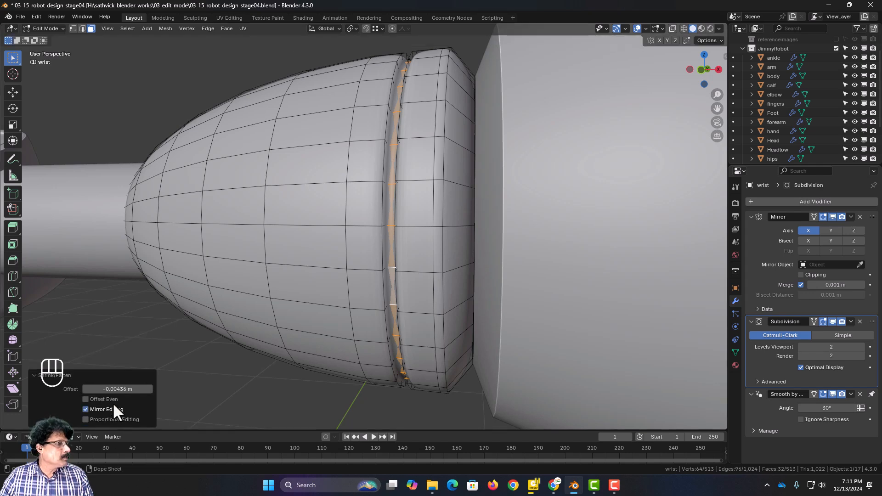
left_click(138, 388)
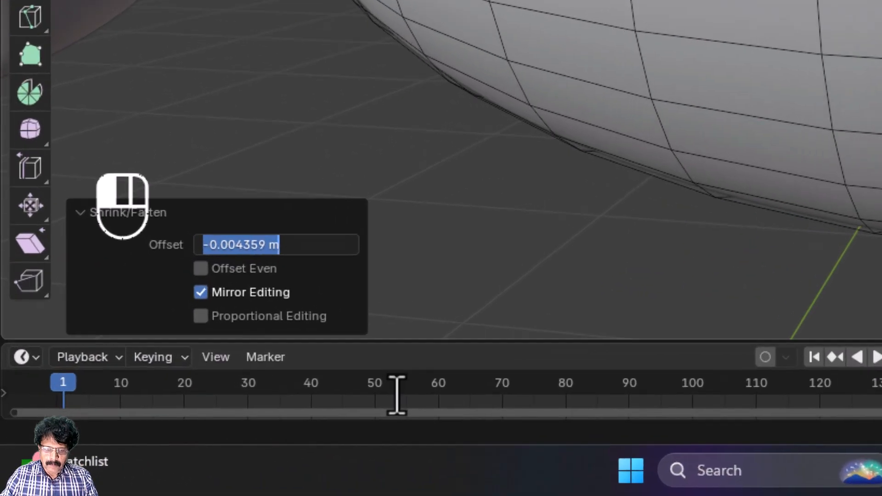
type("-0.")
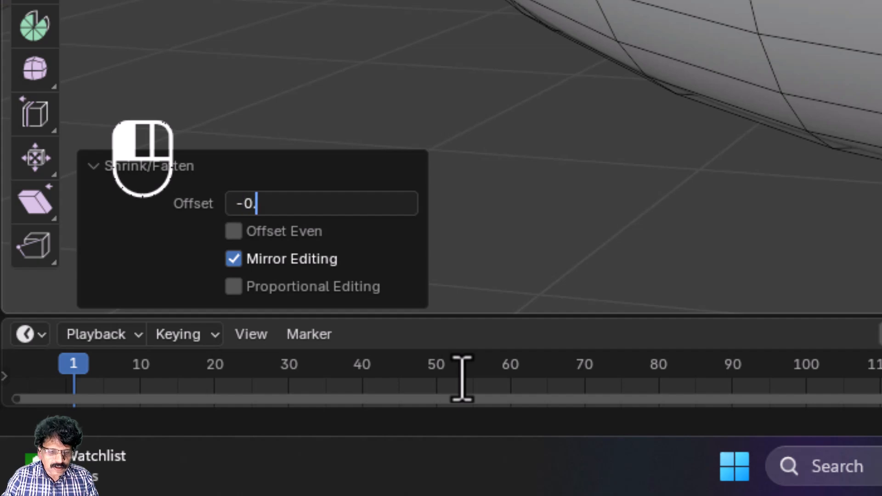
type("004")
key("Return")
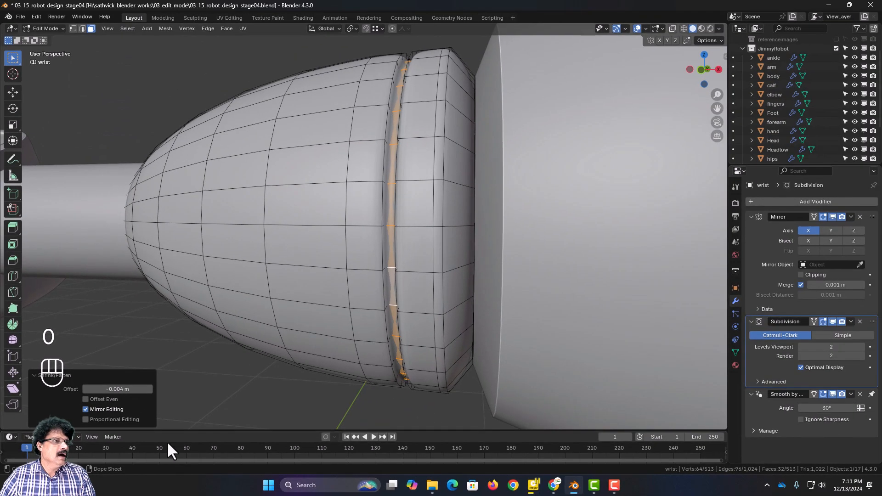
key("Tab")
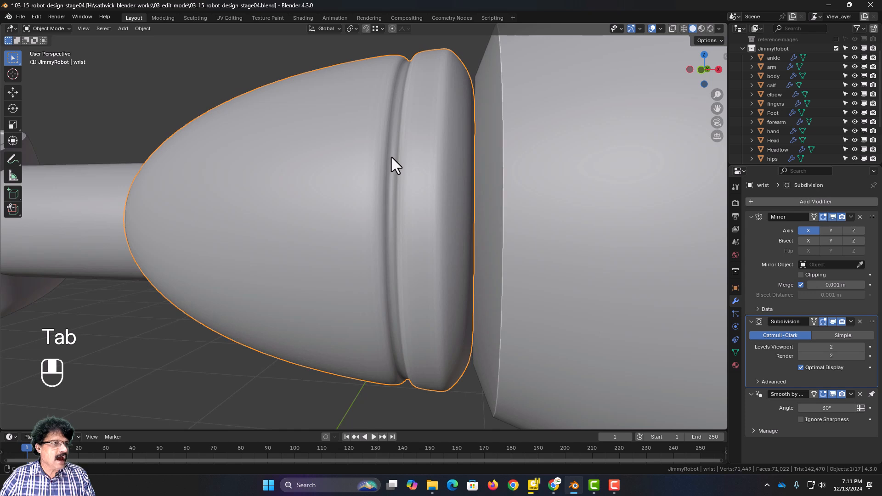
middle_click_drag(391, 157, 400, 165)
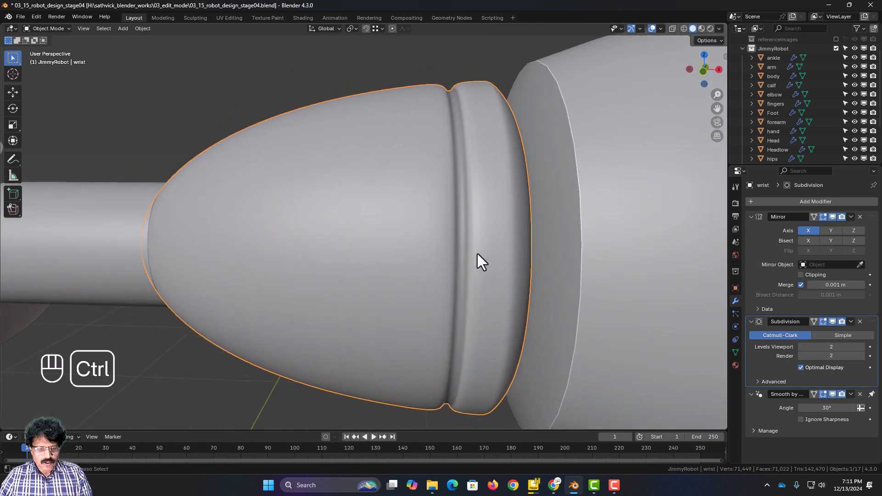
In Edit Mode, add supporting loop cuts on both sides of the wrist groove at factors of about 0.829 and -0.925, then return to Object Mode
key("ctrl+r")
key("Tab")
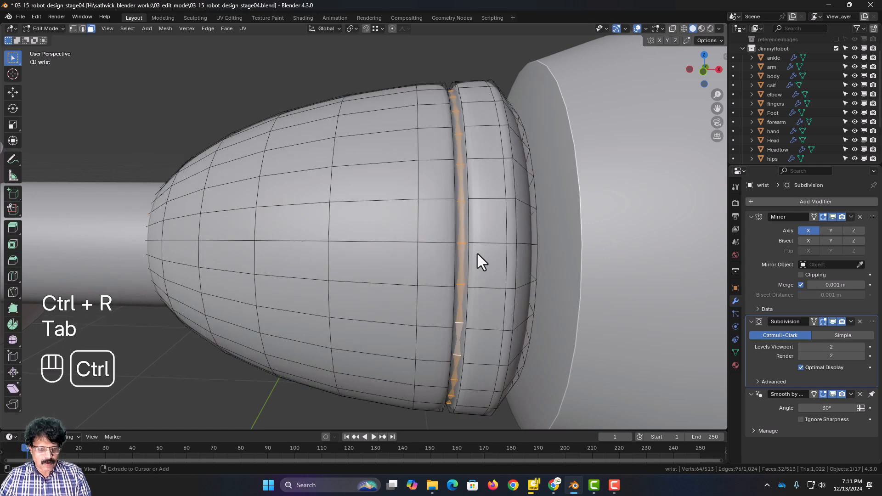
key("ctrl+r")
left_click(488, 215)
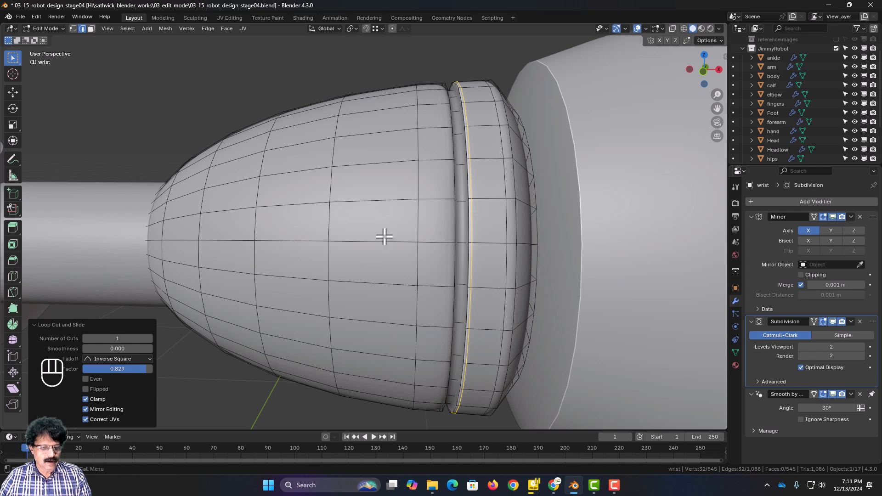
key("ctrl+r")
left_click(437, 183)
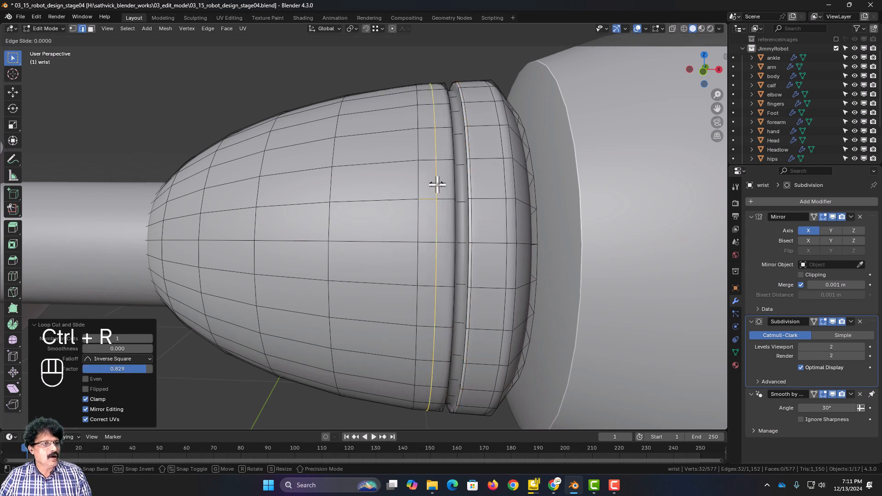
left_click(451, 179)
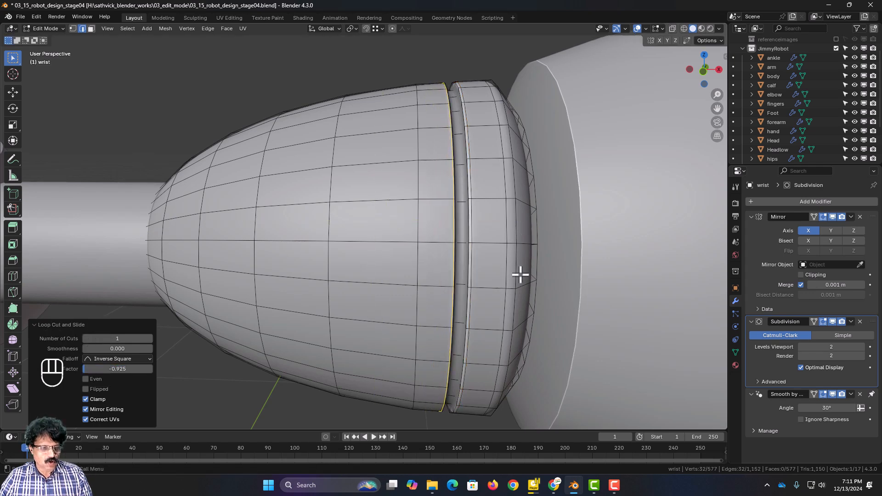
key("Tab")
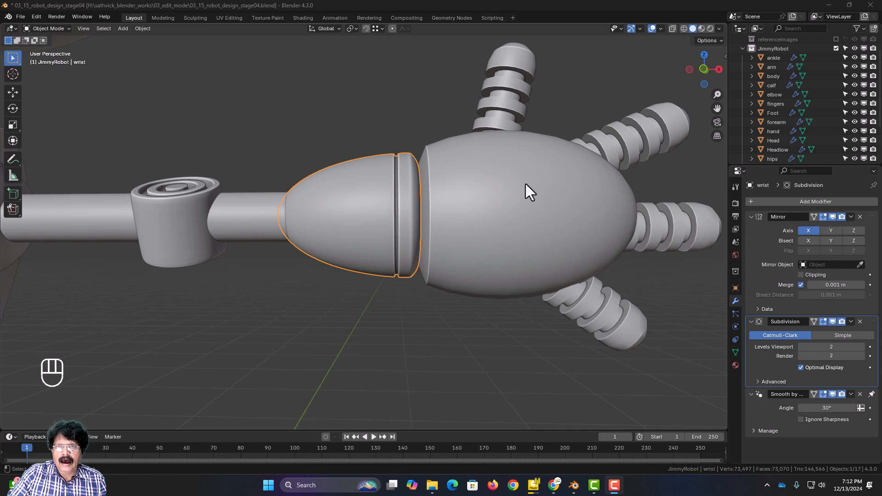
Add a Subdivision Surface modifier to the hand and set its viewport levels to 2
left_click(526, 183)
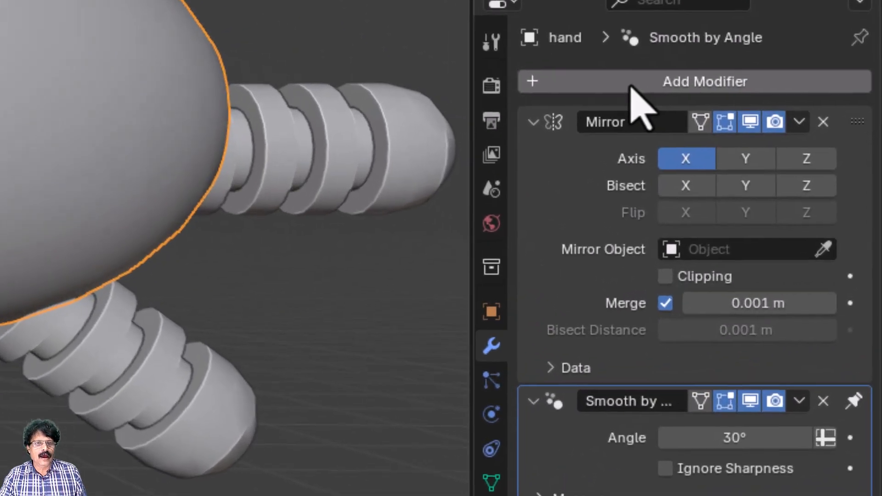
left_click(788, 202)
left_click(788, 202)
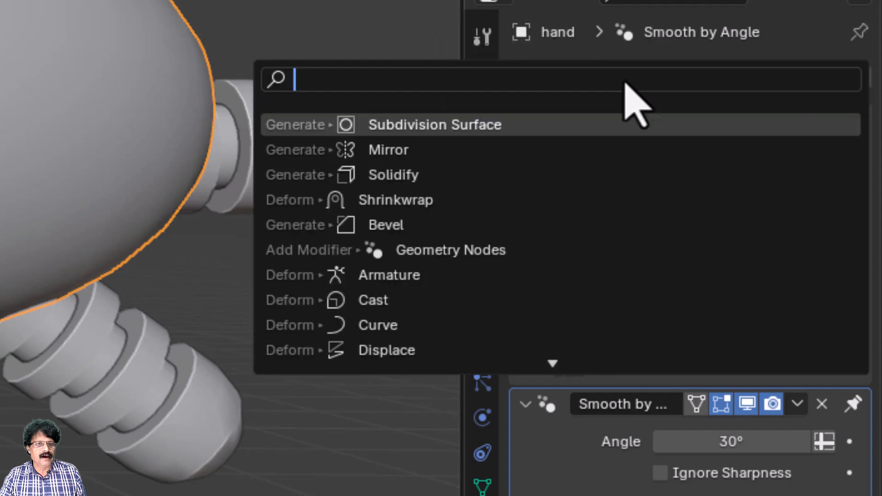
left_click(451, 127)
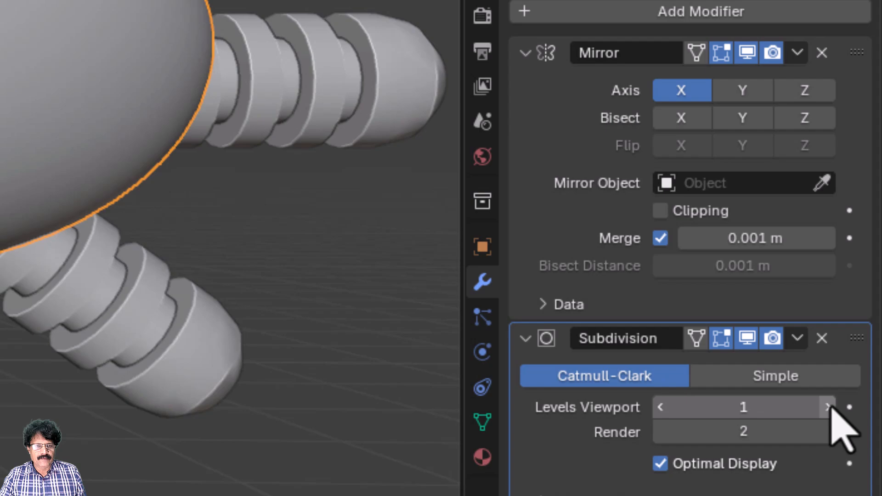
left_click(828, 407)
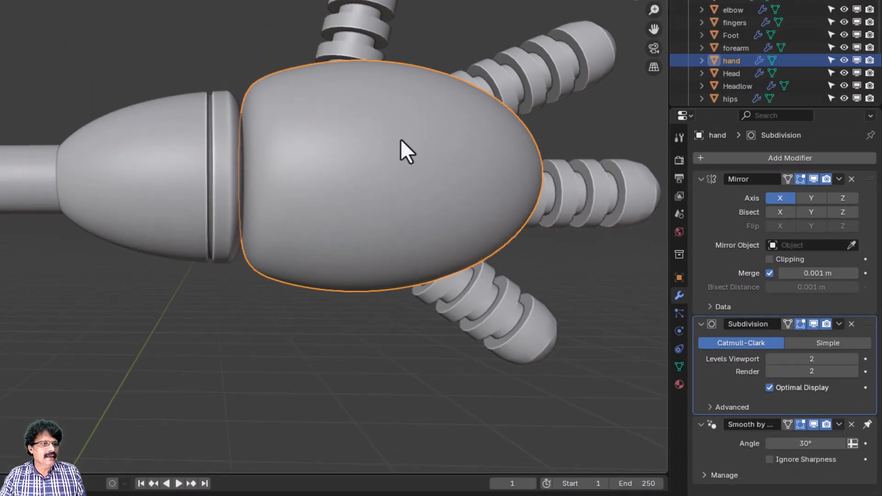
In Edit Mode, add a loop cut near the hand's wrist end and edge-slide it toward that end by a factor of about 0.777
scroll(518, 195, "up", 3)
scroll(563, 191, "down", 2)
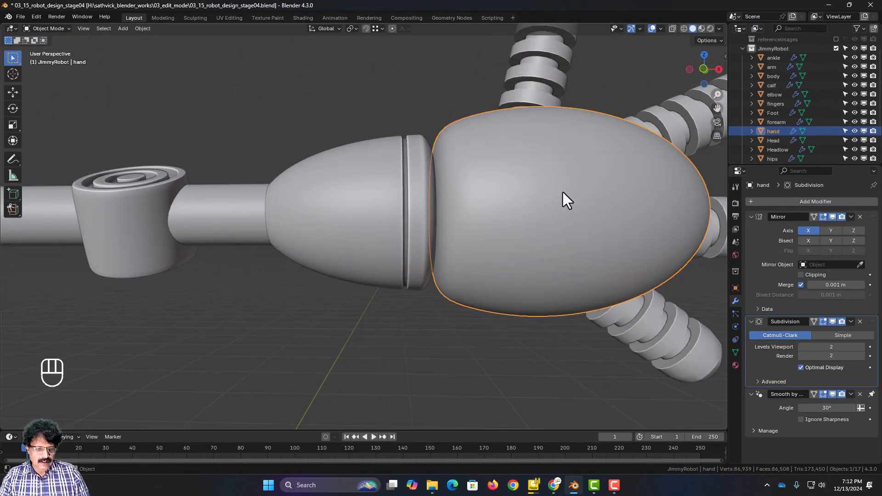
key("Tab")
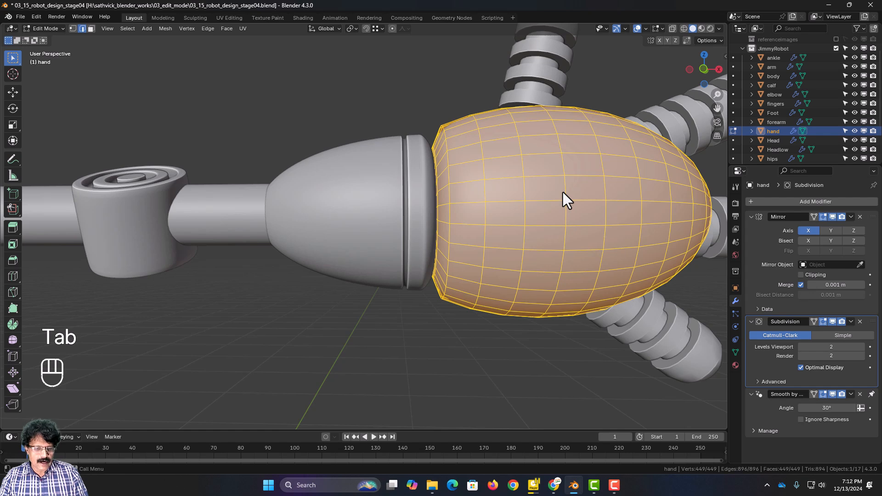
key("ctrl+r")
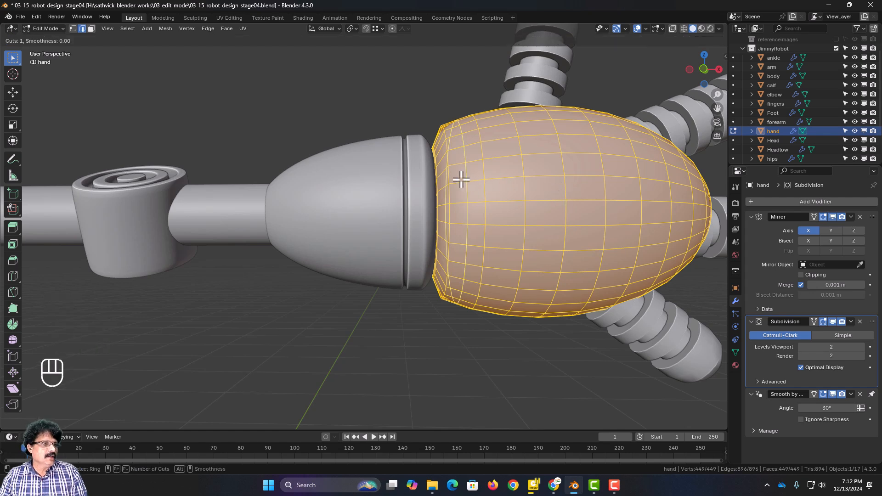
left_click(459, 178)
right_click(461, 179)
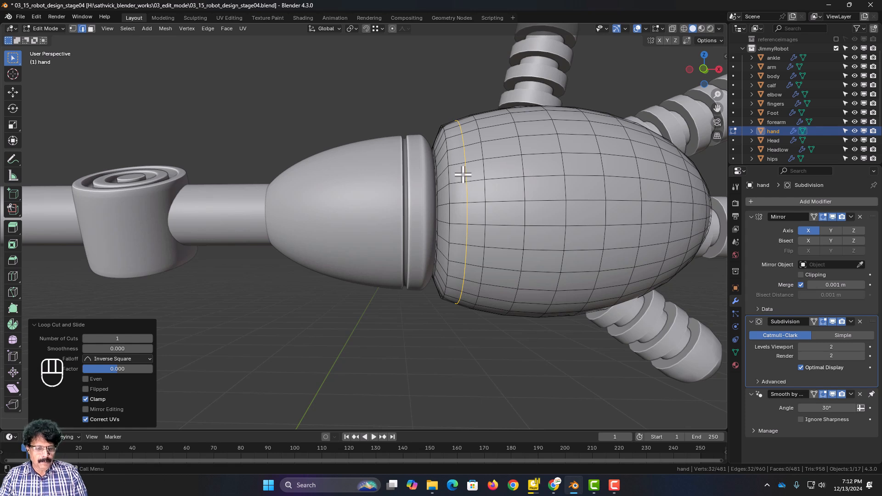
key("g")
key("g")
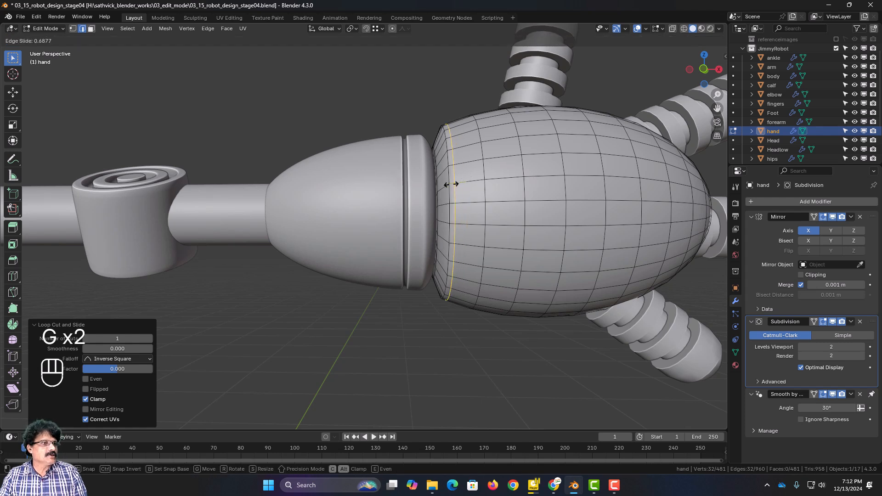
left_click(449, 185)
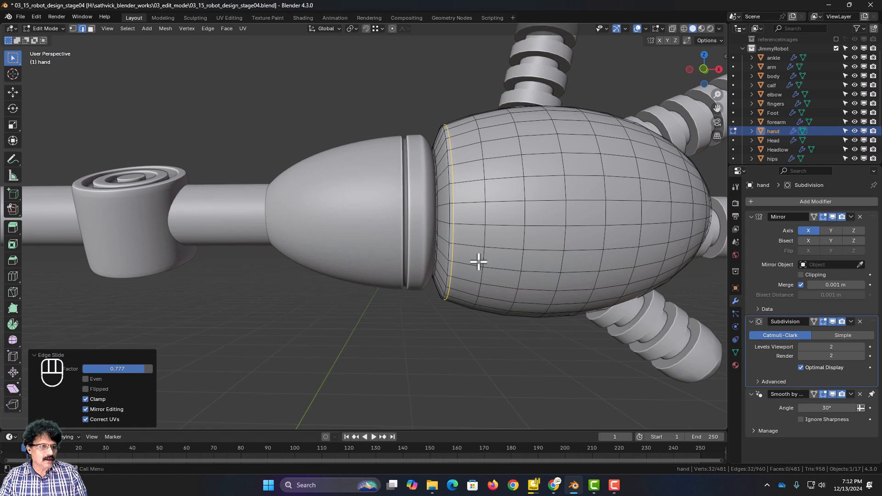
Add two centred loop cuts in the band beside the hand's supporting loop and scale them to about 0.631 along X
key("Tab")
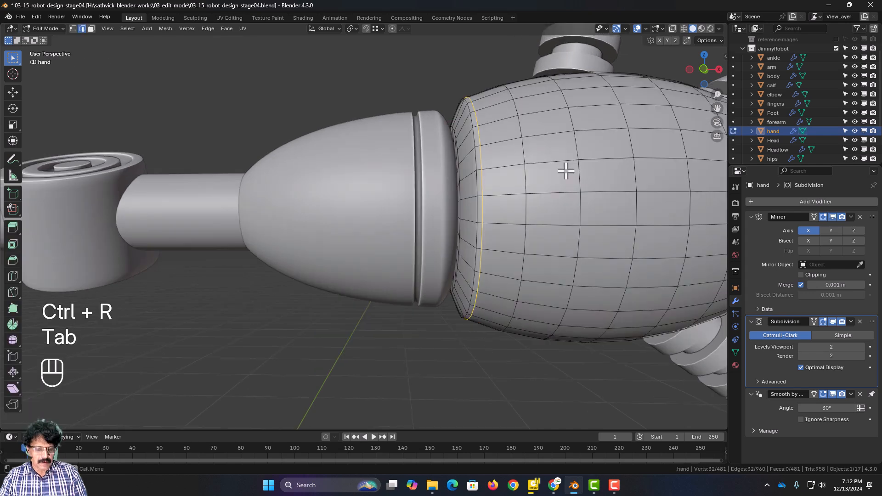
key("ctrl+r")
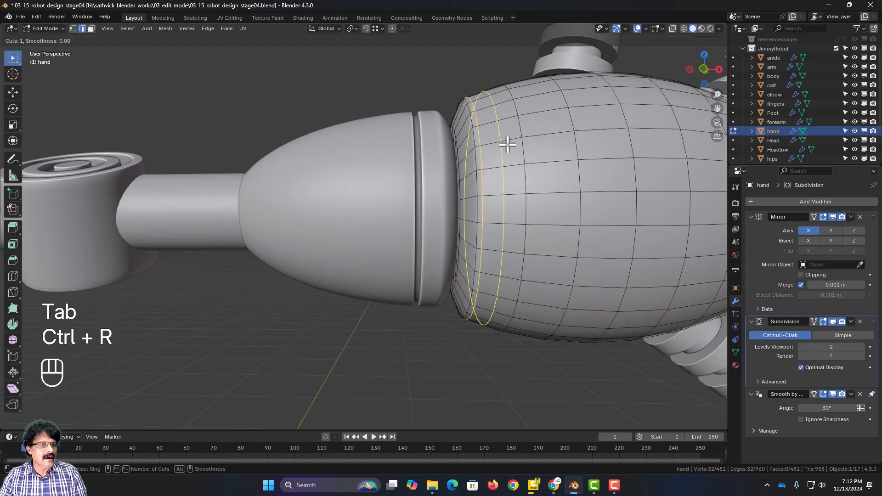
scroll(512, 140, "up", 1)
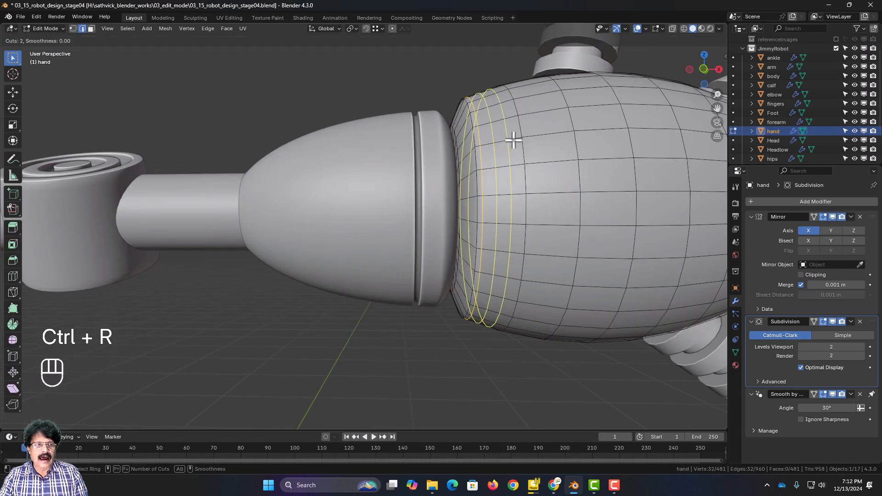
left_click(513, 140)
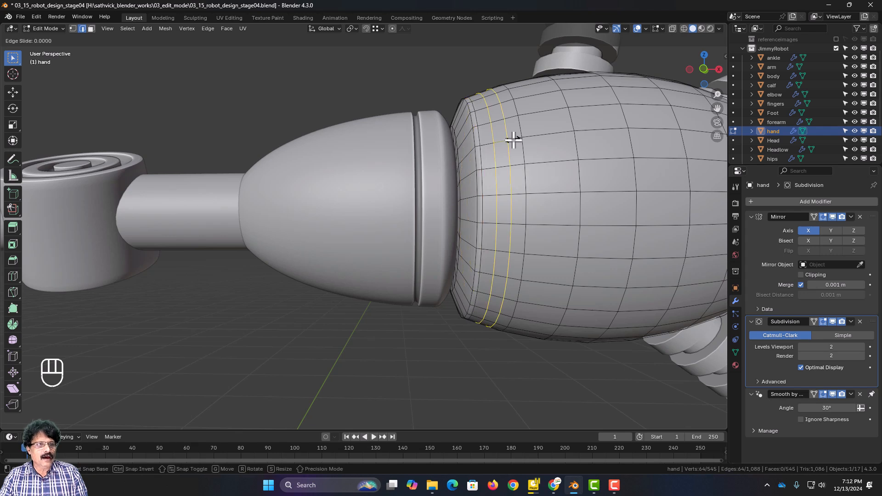
right_click(513, 141)
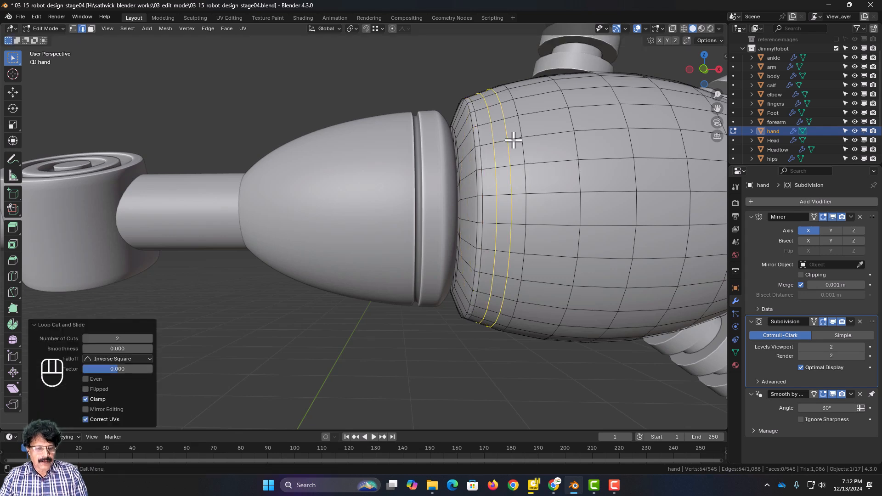
key("s")
key("x")
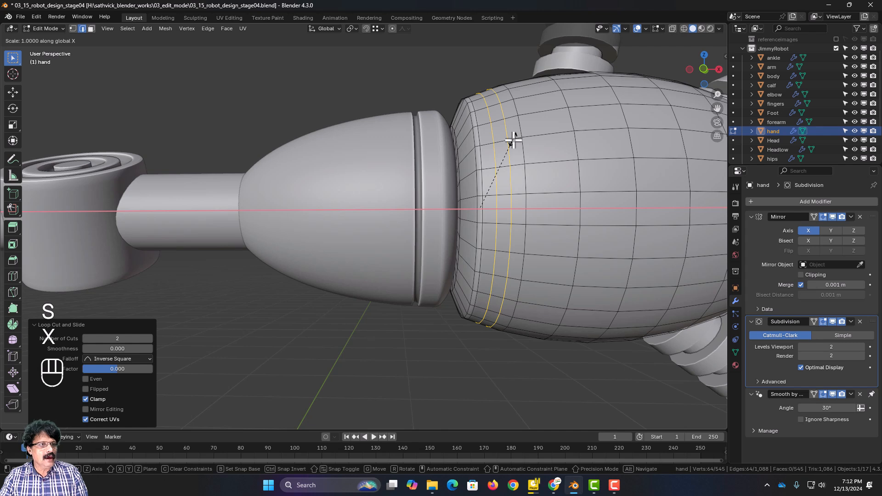
left_click(490, 161)
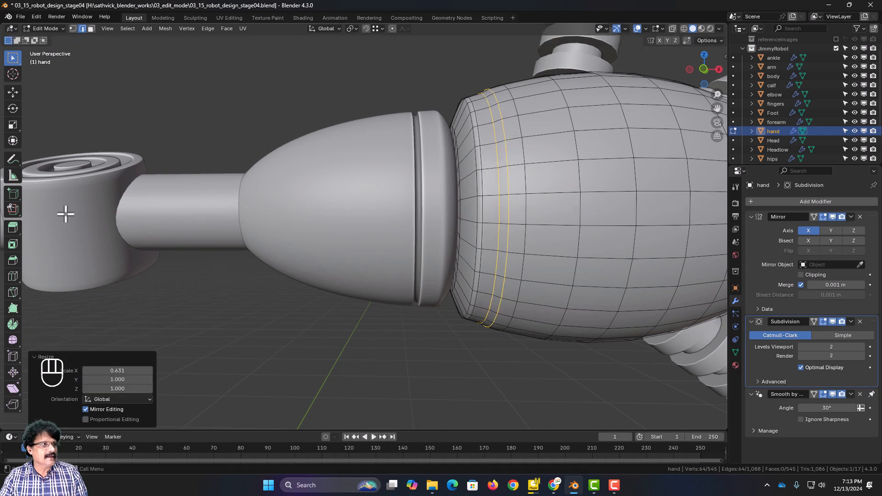
Select the narrow face loop between the hand's two new cuts, extrude it in place and shrink it with an offset of -0.02 m
left_click(91, 29)
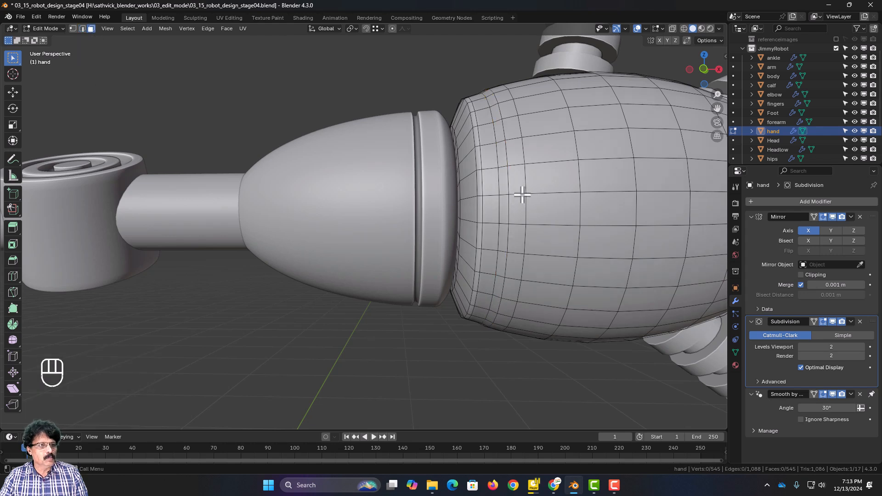
left_click(505, 194, "alt")
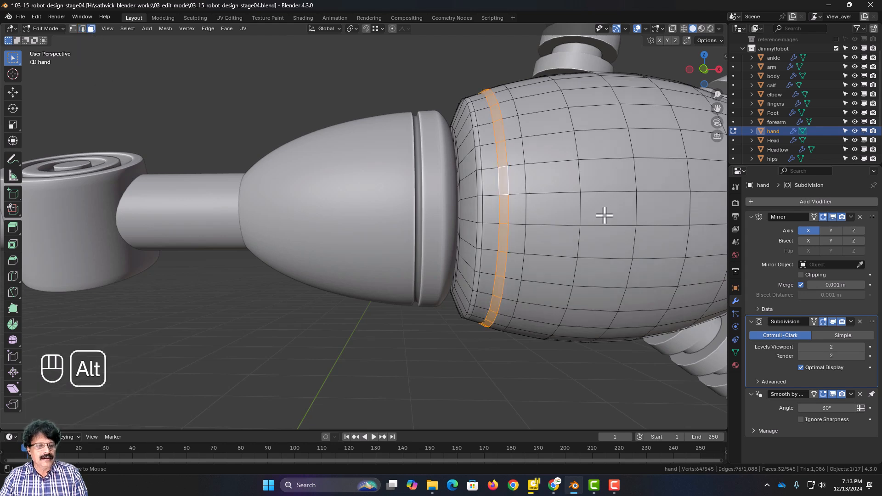
key("e")
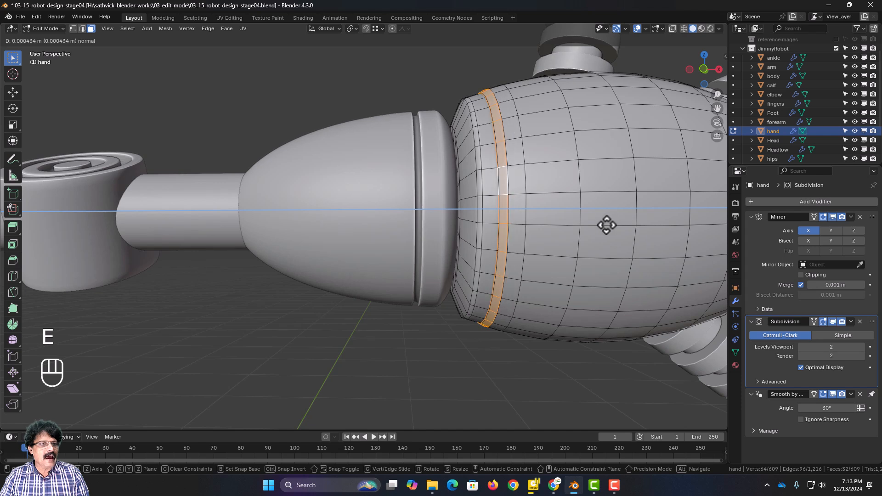
right_click(609, 225)
key("alt+s")
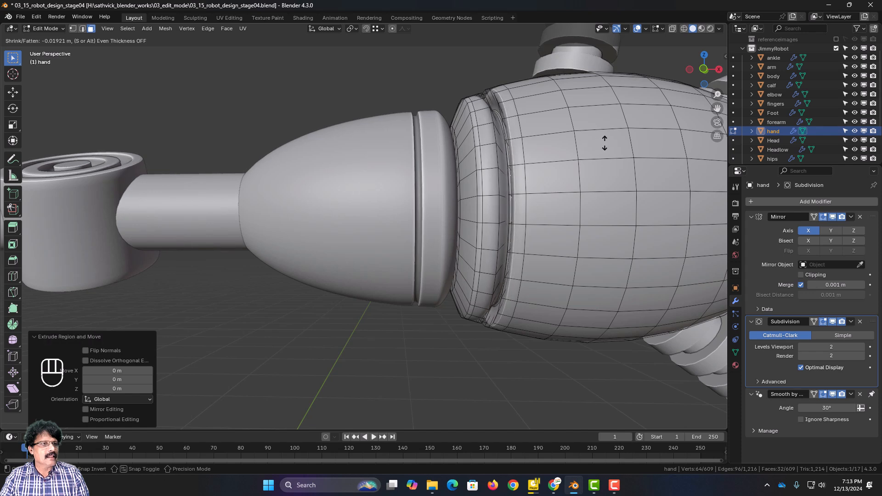
left_click(601, 139)
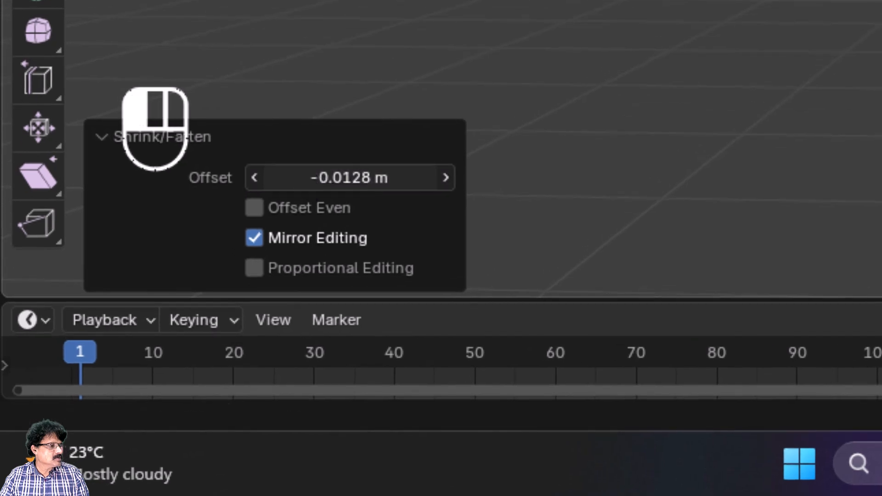
left_click(117, 388)
type("-0.")
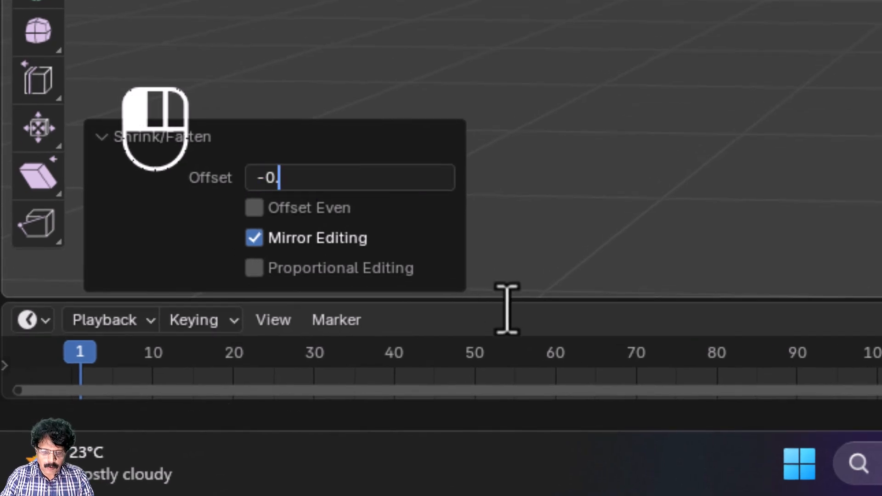
type("02")
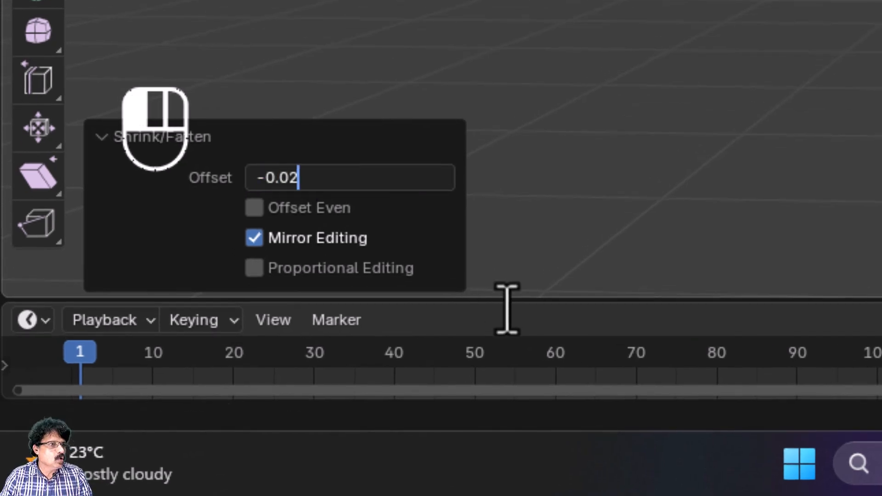
key("Return")
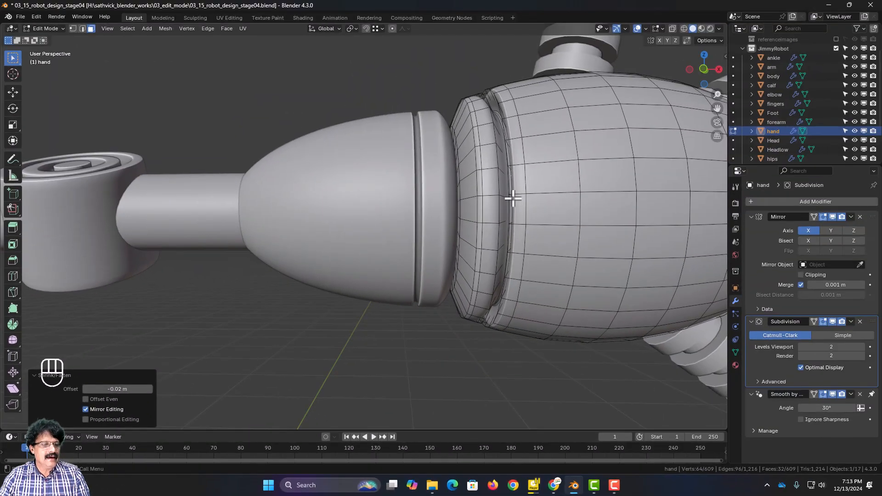
Add supporting loop cuts on both sides of the hand's groove at factors of about 0.278 and -0.934
key("ctrl+r")
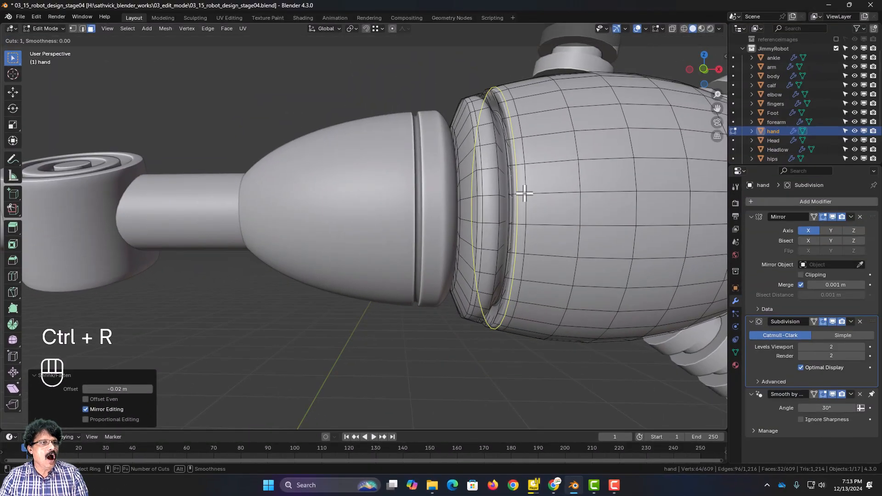
left_click(523, 193)
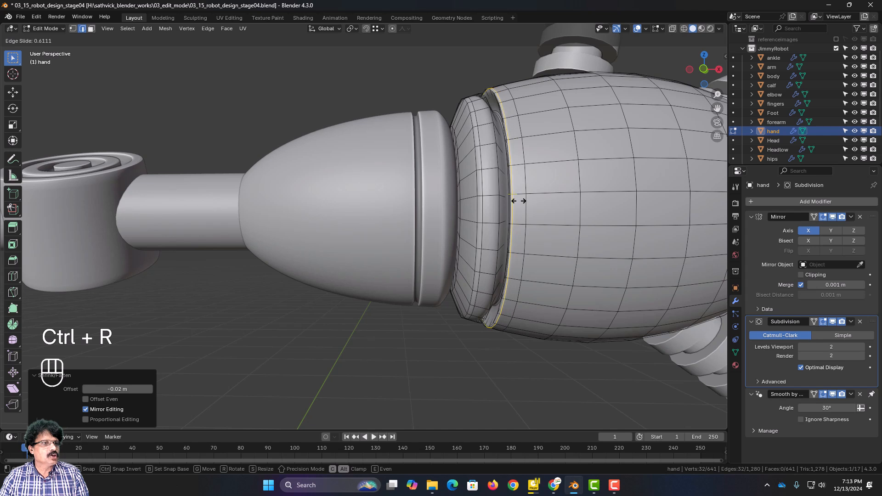
left_click(520, 203)
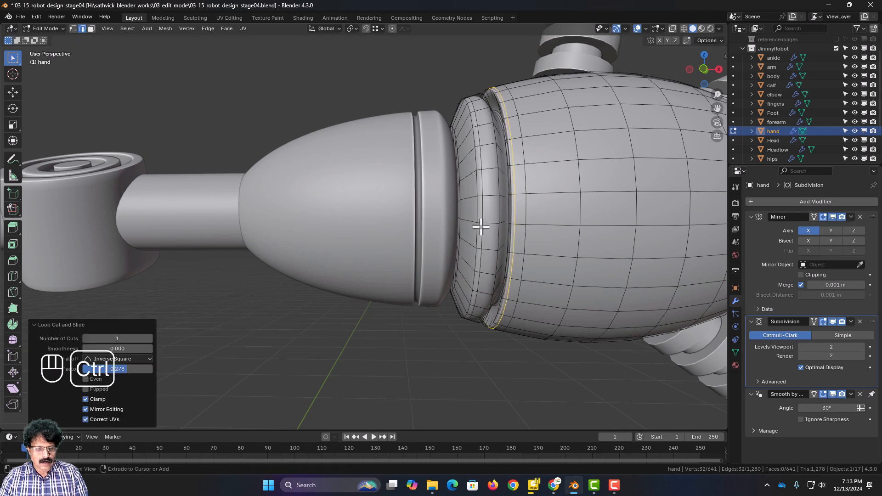
key("ctrl+r")
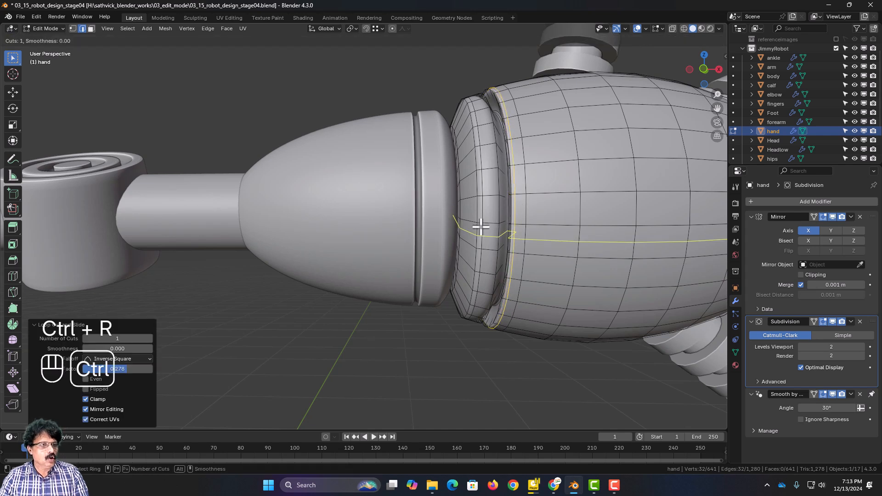
left_click(491, 169)
left_click(498, 169)
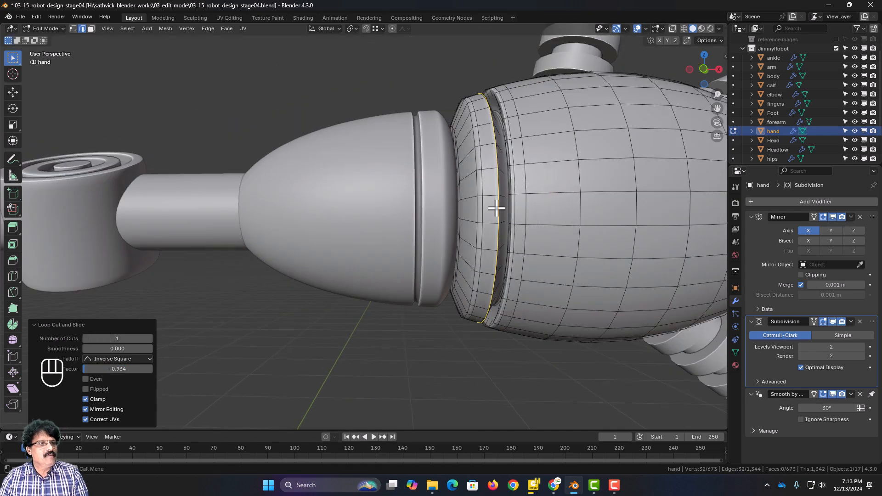
Add a loop cut on the groove's inner wall, slide it toward the wrist-side rim, and return to Object Mode
key("ctrl+r")
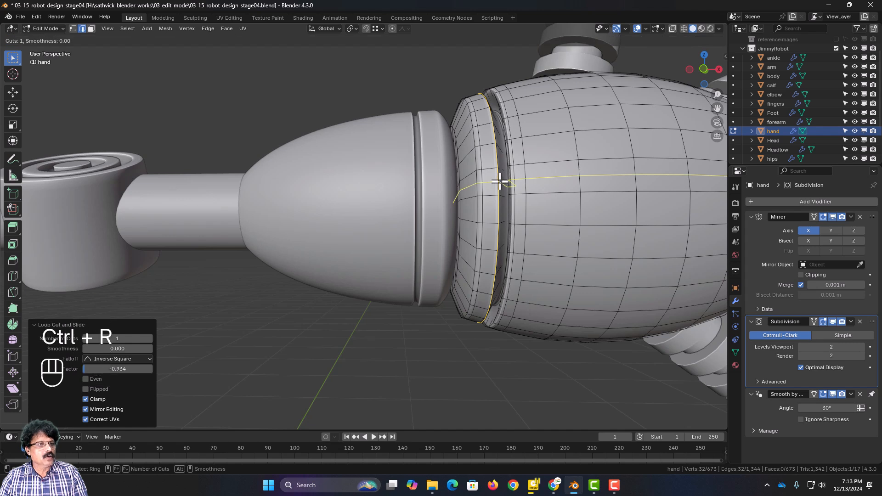
left_click(501, 171)
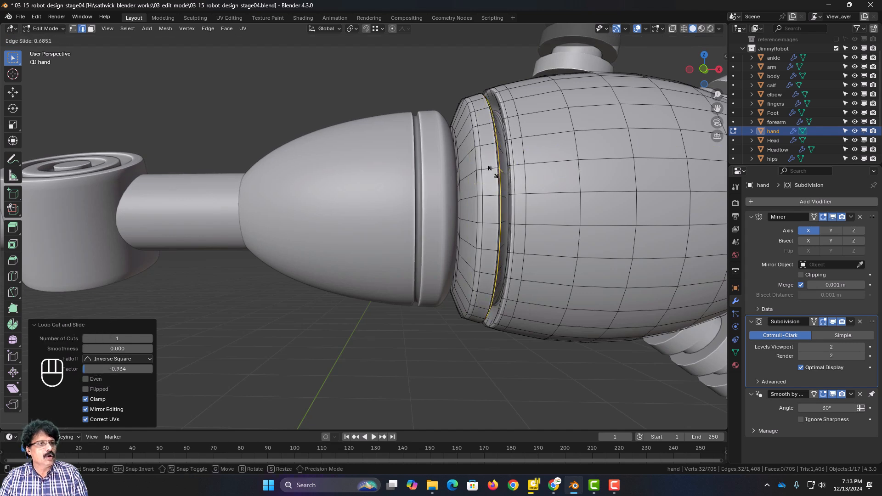
left_click(496, 172)
key("Tab")
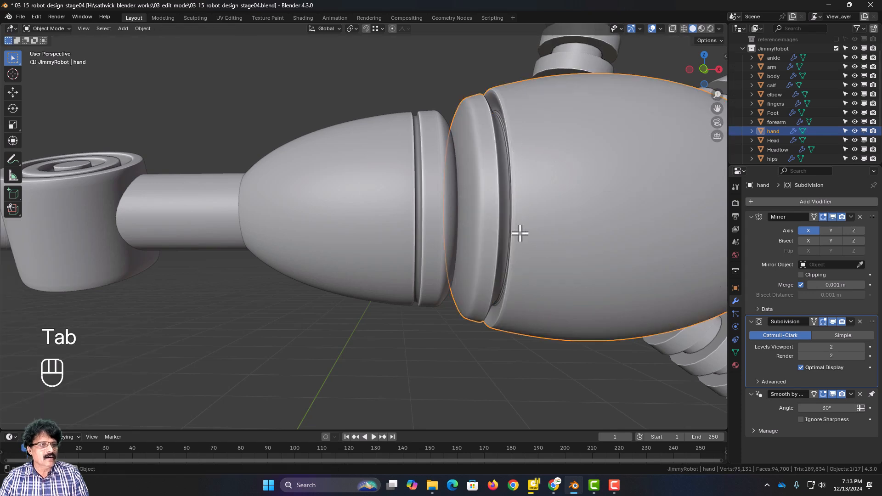
In Edit Mode, add a loop cut on the hand's wrist-facing end at a factor of about -0.812, then return to Object Mode
scroll(519, 237, "down", 5)
mouse_move(519, 240)
middle_mouse_down()
mouse_move(496, 256)
mouse_move(505, 255)
mouse_move(518, 234)
mouse_move(511, 231)
mouse_move(524, 248)
mouse_move(515, 251)
middle_mouse_up()
scroll(492, 274, "up", 6)
scroll(512, 231, "down", 5)
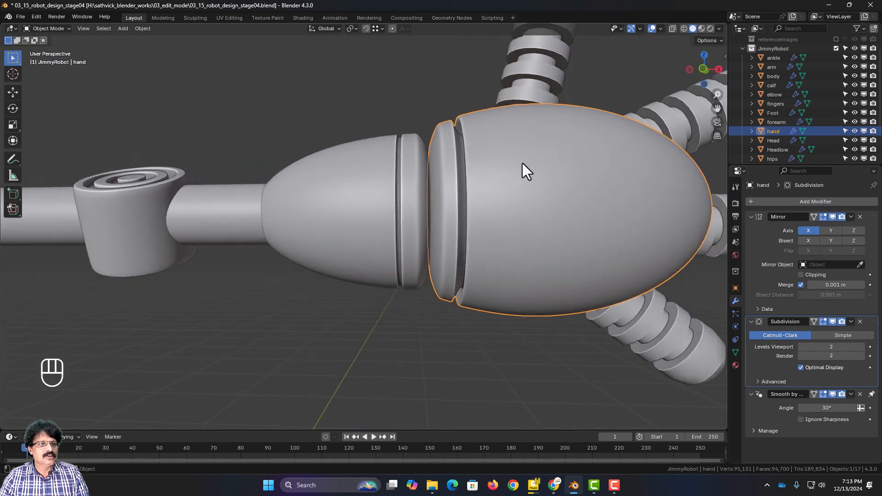
key("Tab")
scroll(489, 204, "up", 3)
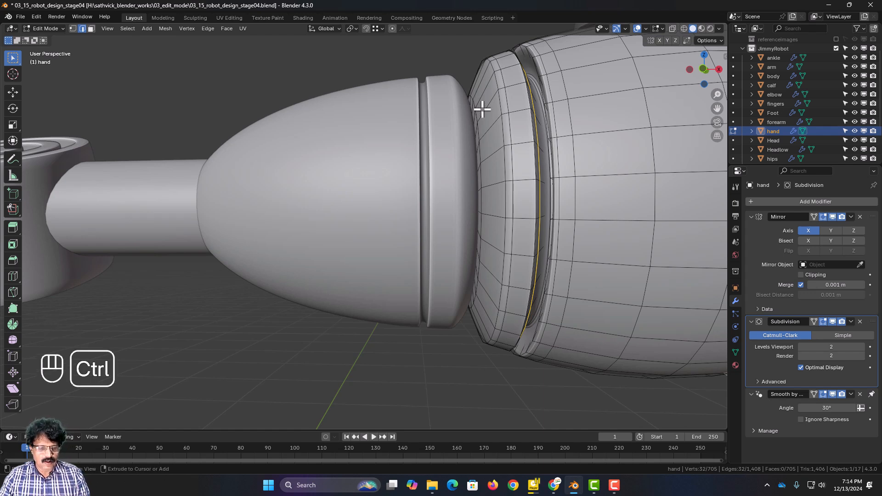
key("ctrl+r")
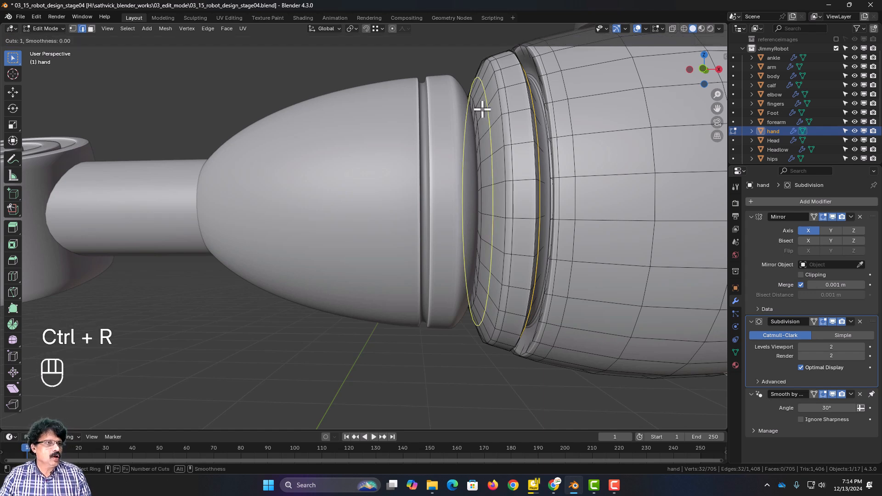
left_click(484, 109)
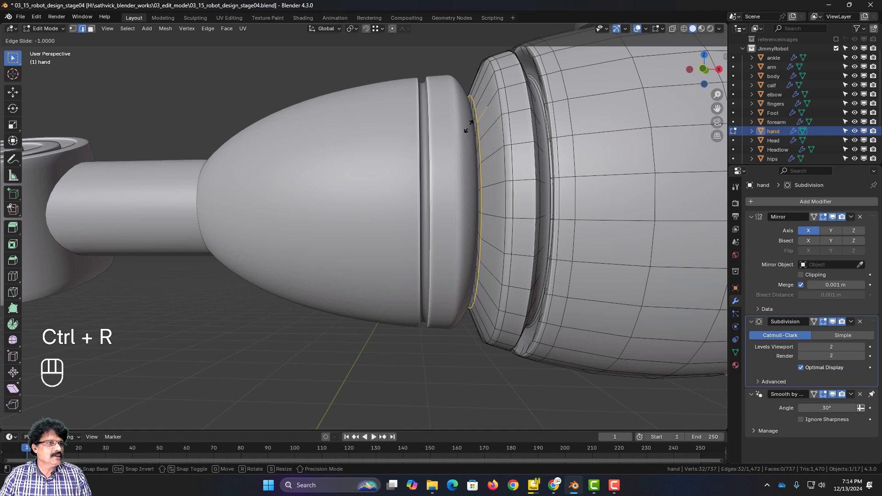
left_click(475, 122)
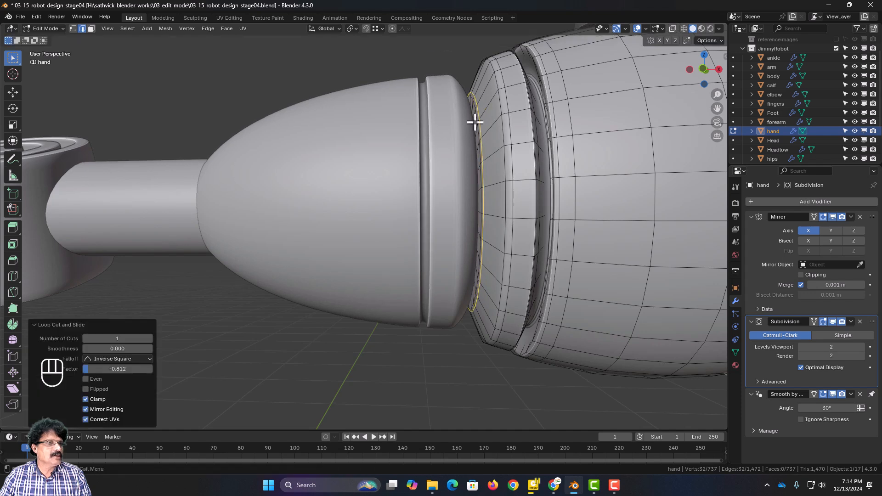
key("Tab")
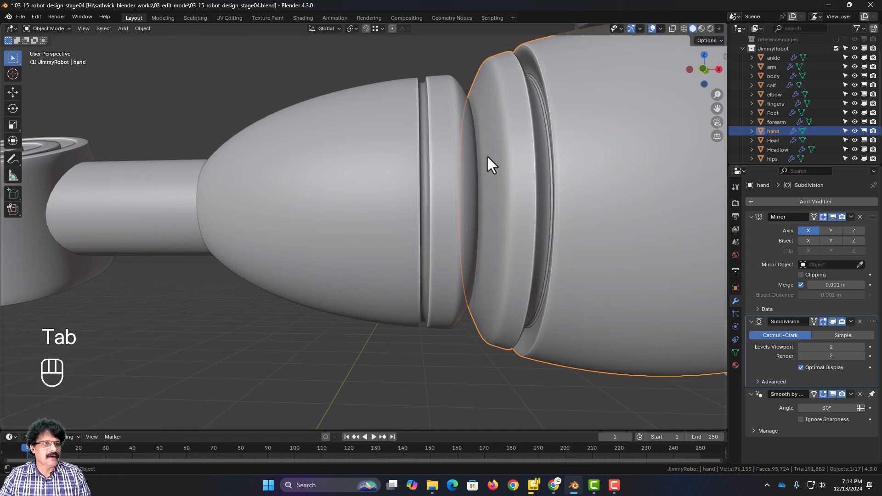
In Edit Mode, add a loop cut at the wrist's hand-facing end with a factor of about -0.87, then return to Object Mode and deselect the wrist
left_click(442, 163)
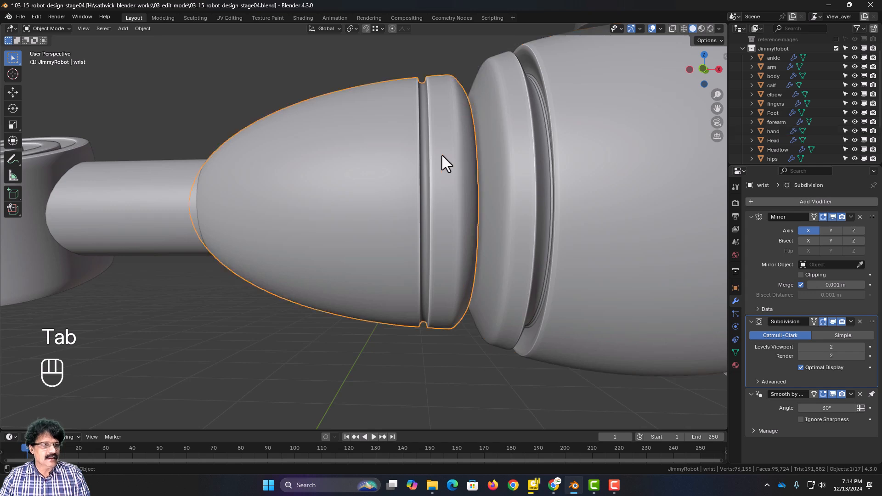
key("Tab")
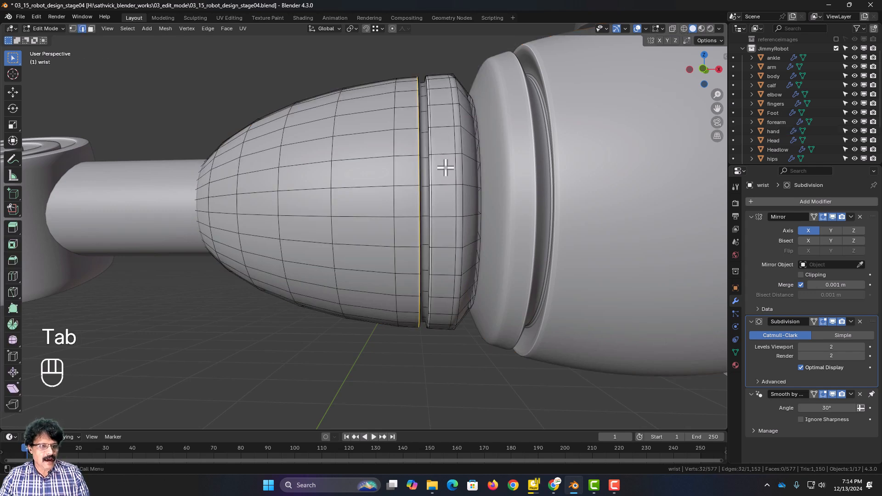
key("ctrl+r")
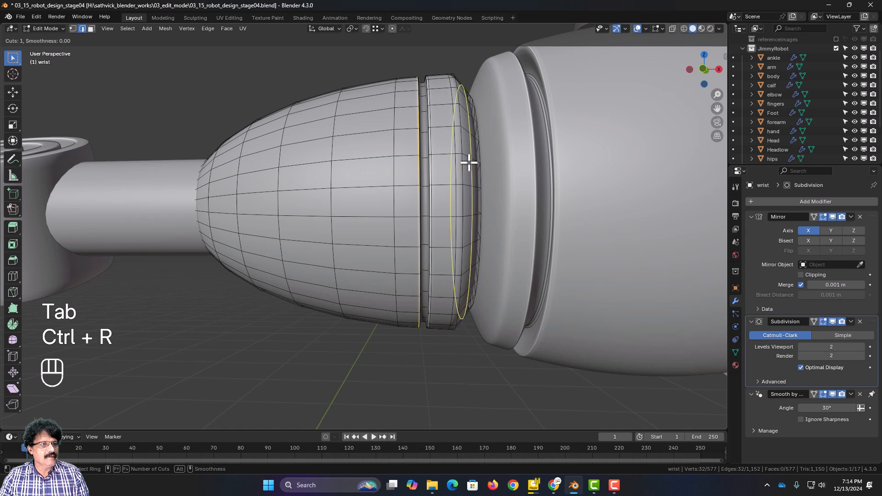
left_click(469, 167)
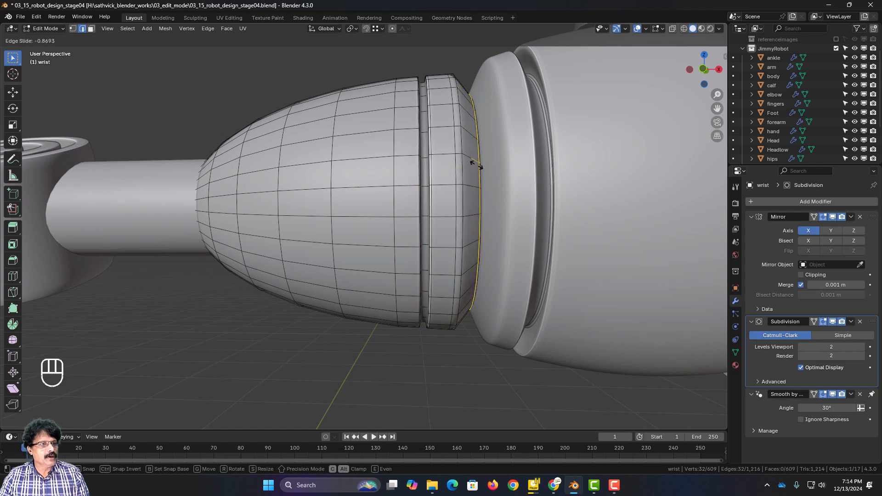
left_click(476, 166)
key("Tab")
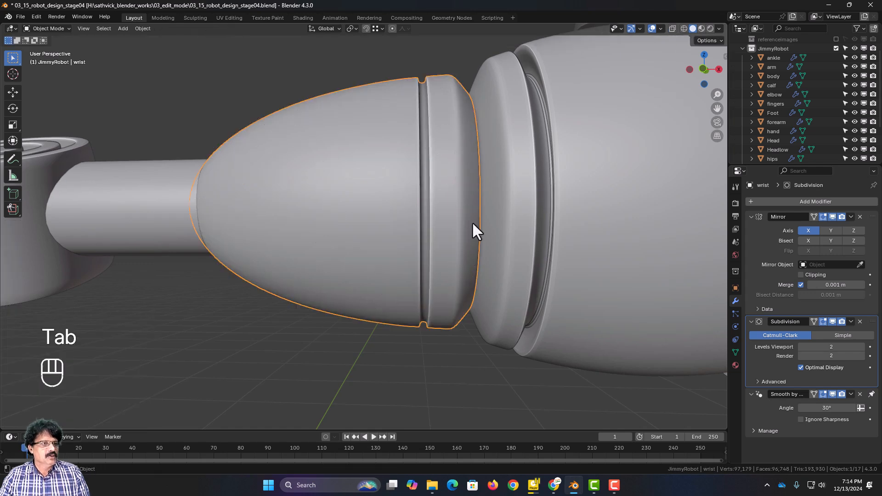
left_click(338, 361)
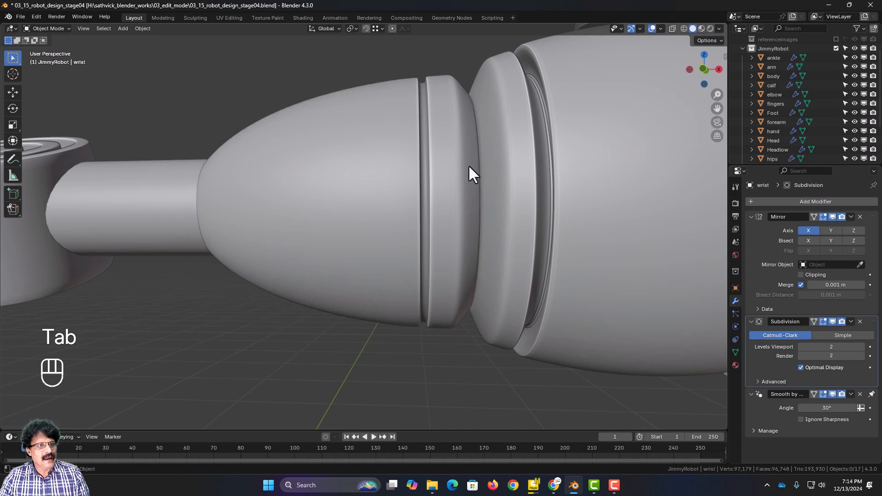
Add a Subdivision Surface modifier to the fingers in front view and set its viewport levels to 2
scroll(461, 257, "down", 6)
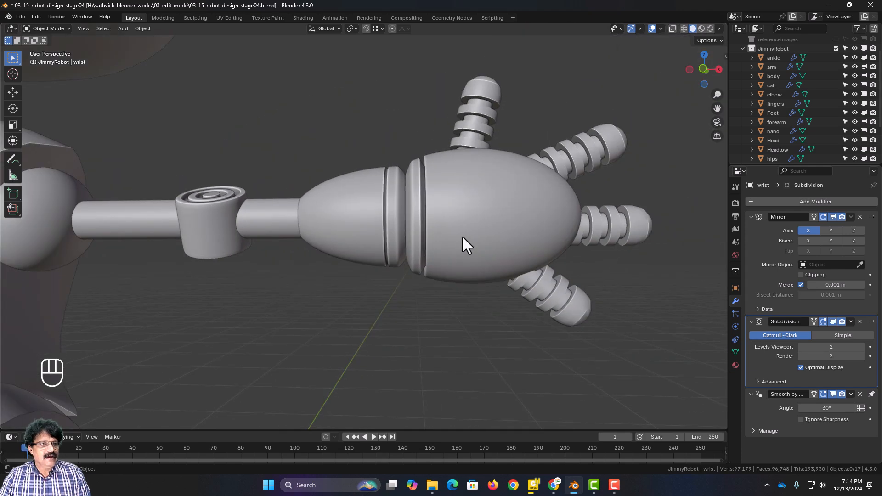
left_click(461, 128)
key("KP_1")
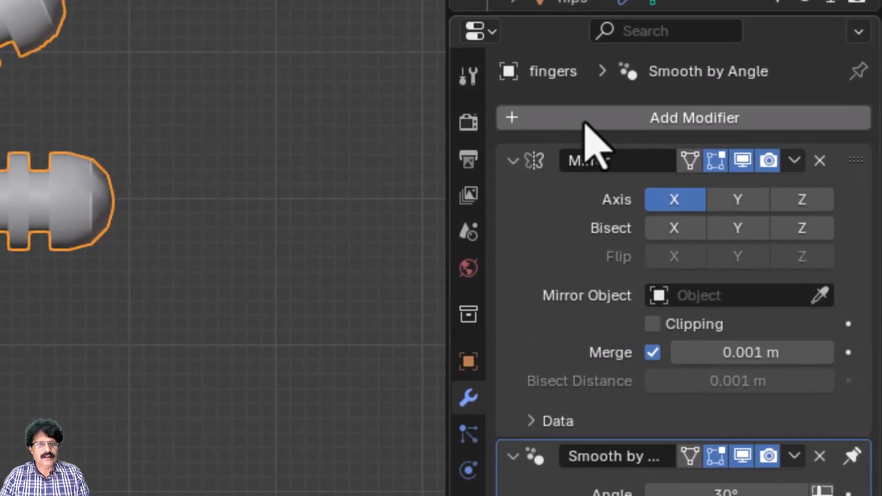
left_click(803, 202)
left_click(661, 119)
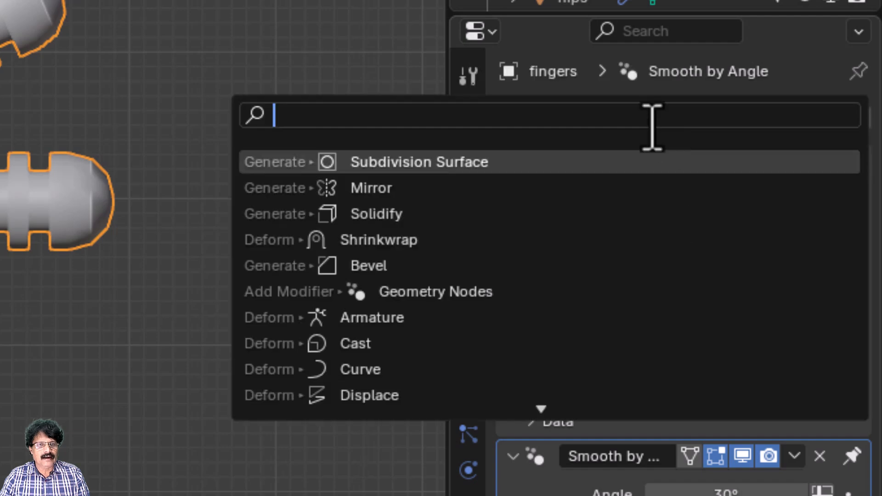
left_click(548, 161)
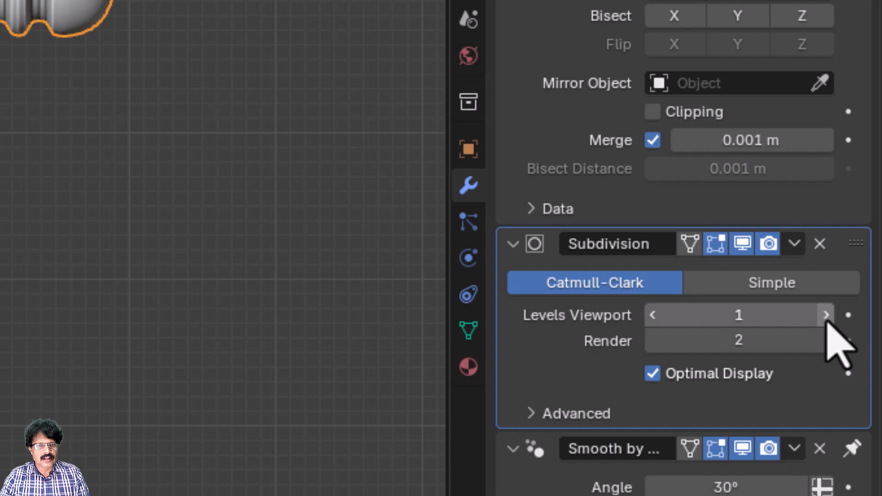
left_click(826, 435)
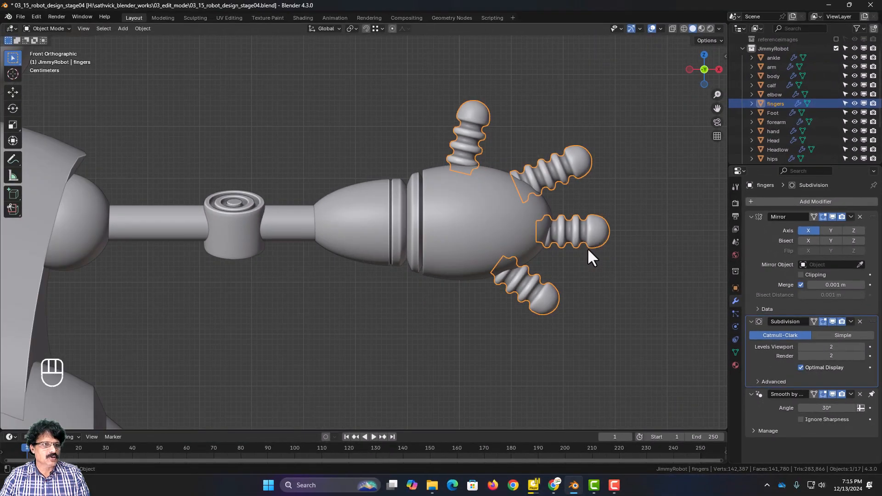
Add a Subdivision Surface modifier to the body and set its viewport levels to 2
middle_click_drag(586, 255, 450, 275)
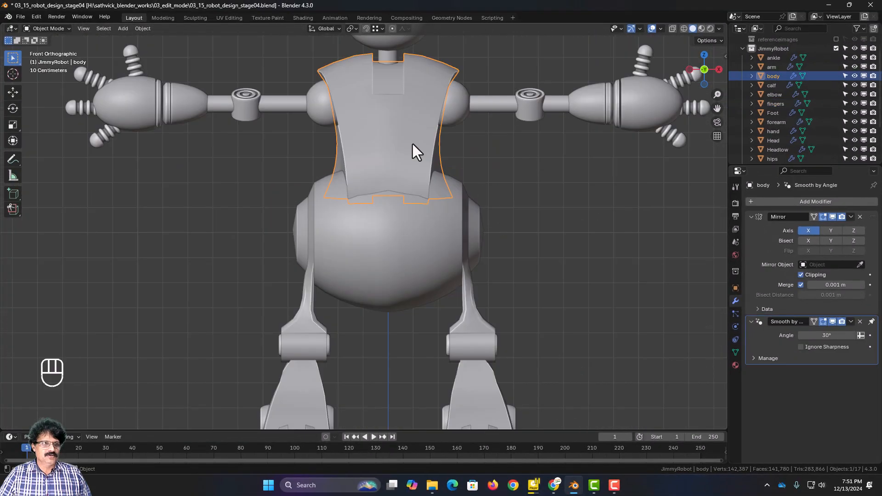
scroll(413, 145, "up", 3)
middle_click_drag(412, 144, 426, 282, "shift")
middle_click_drag(426, 283, 395, 279)
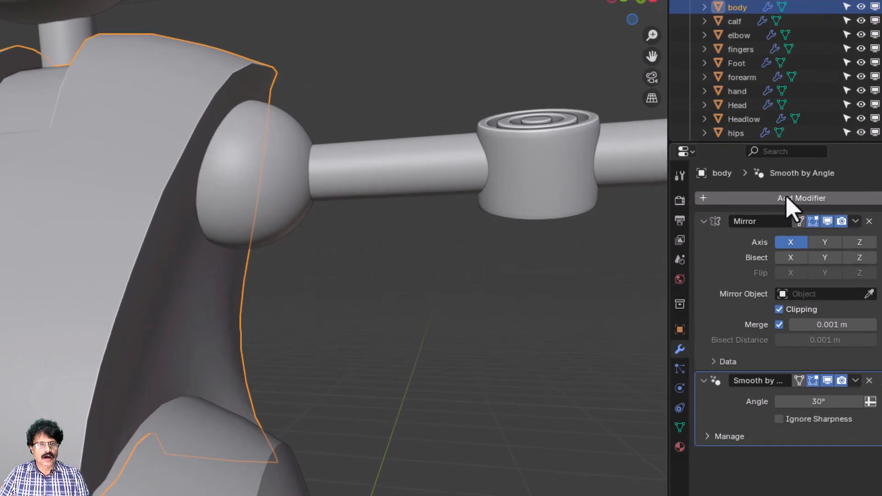
left_click(809, 202)
left_click(806, 204)
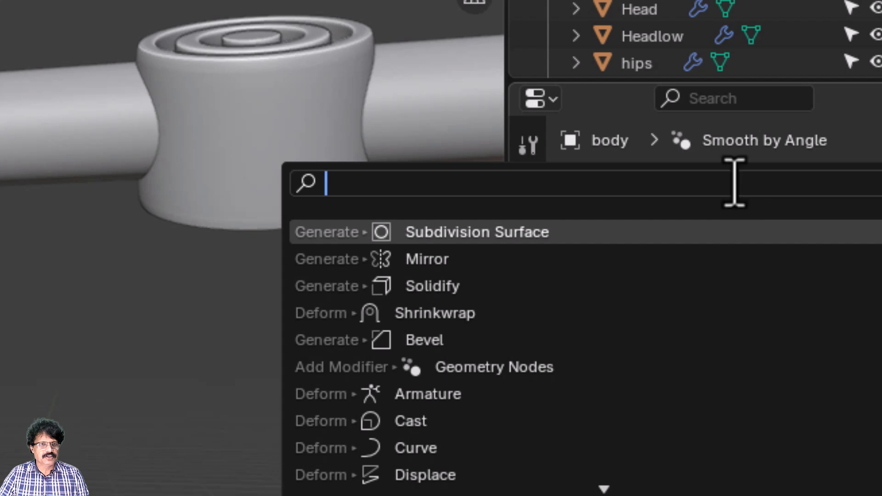
key("Return")
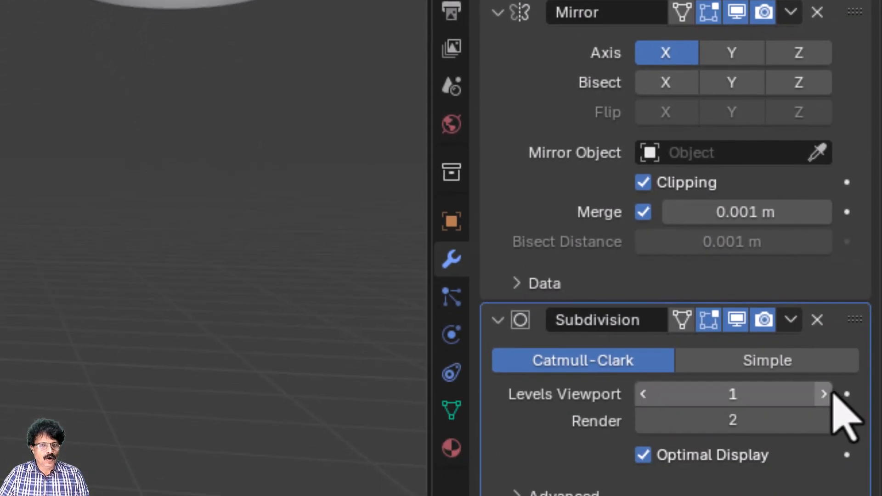
left_click(824, 394)
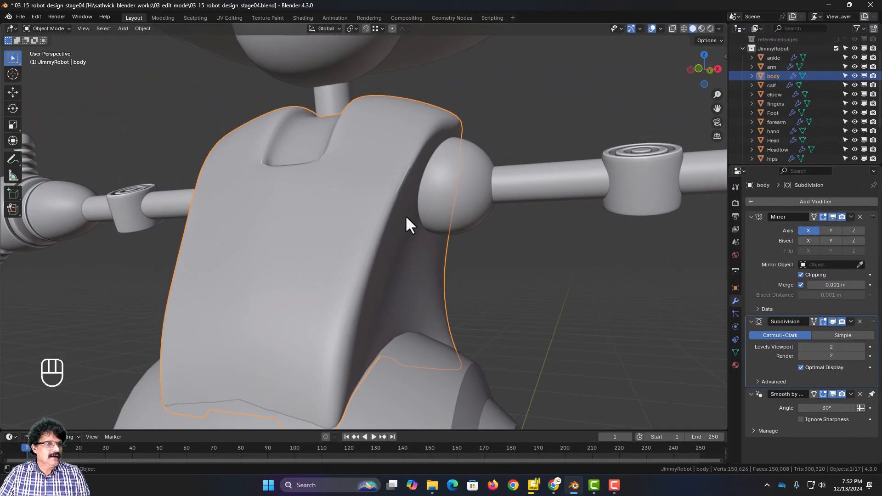
In Edit Mode, add a loop cut on the body's front, slide it close to the arm-side edge, and return to Object Mode
scroll(406, 217, "down", 3)
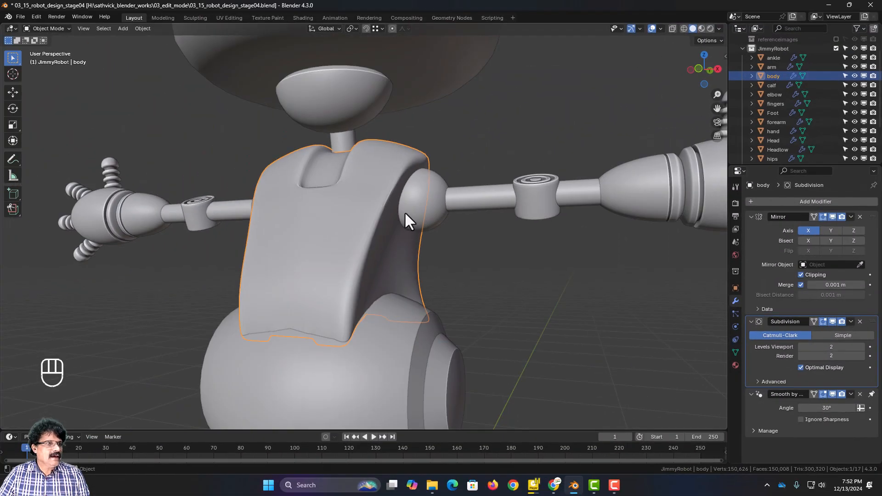
scroll(405, 213, "up", 3)
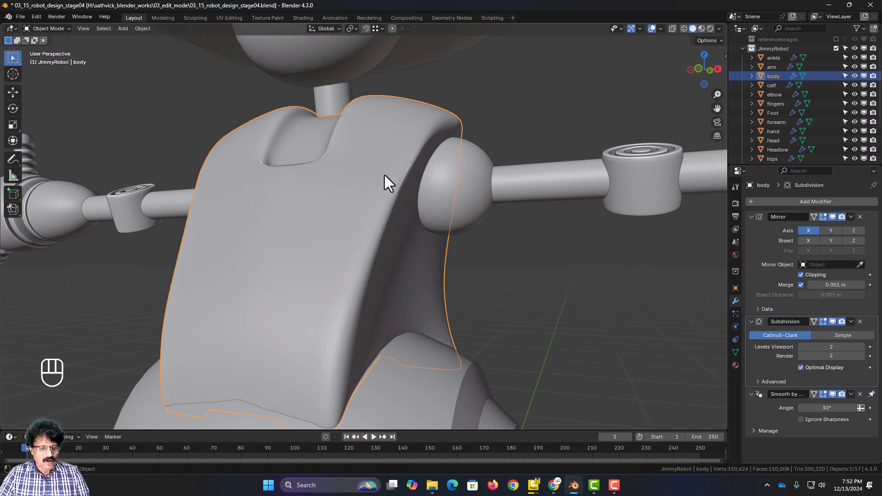
key("Tab")
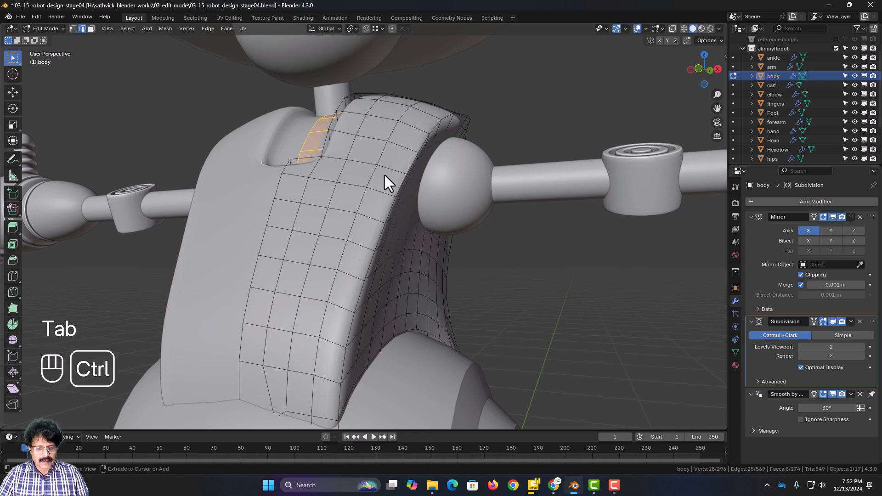
key("ctrl+r")
left_click(384, 175)
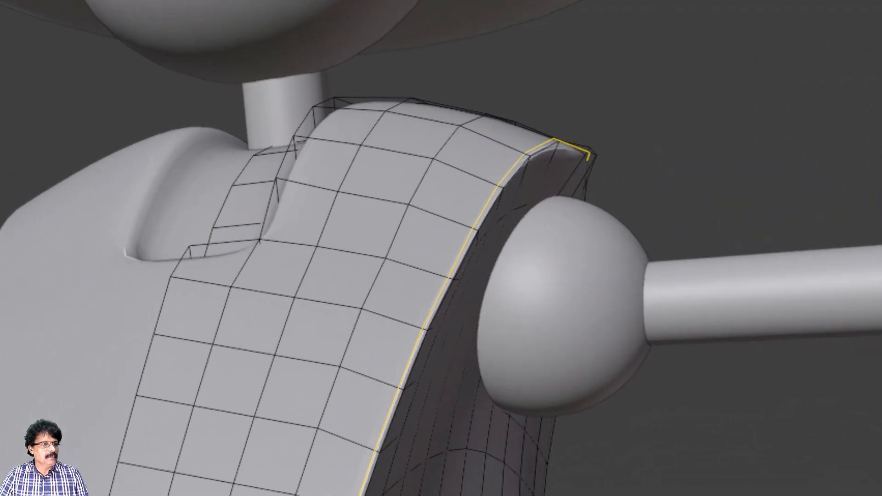
left_click(432, 288)
key("Tab")
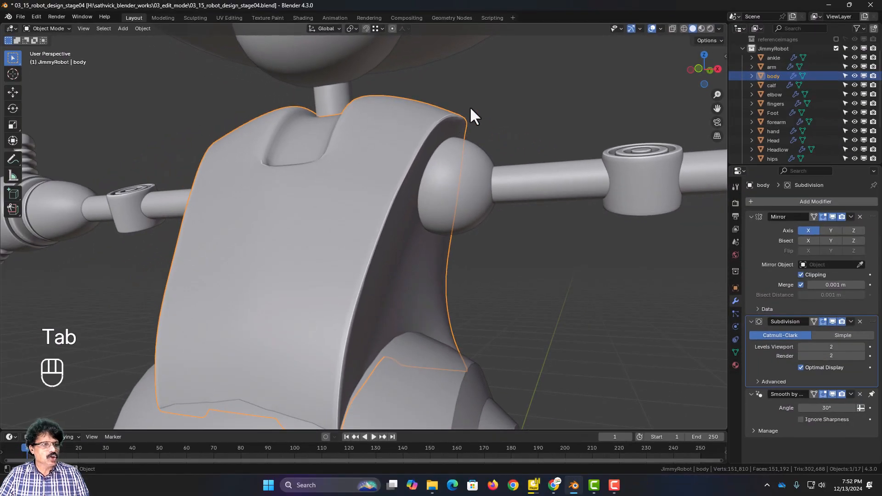
In right wireframe view, enter vertex editing on the body and circle-select all vertices along its curved lower rim above the hips
key("KP_3")
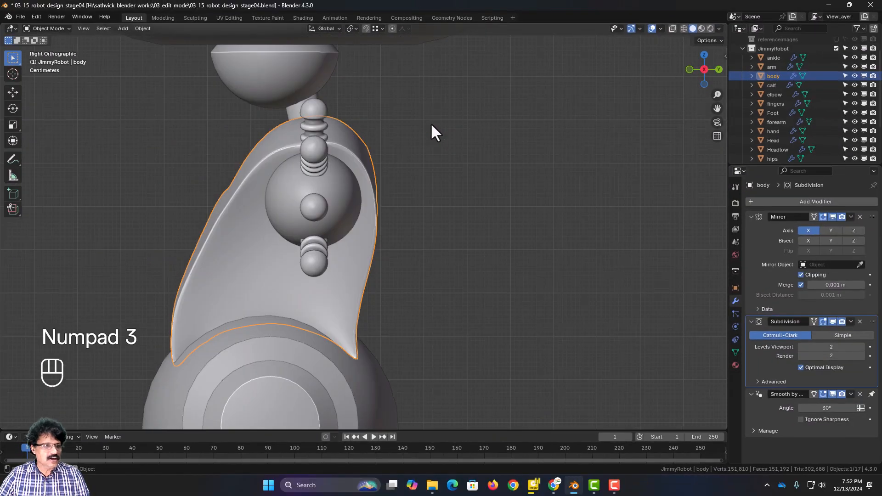
scroll(297, 303, "up", 2)
middle_click_drag(298, 304, 415, 126, "shift")
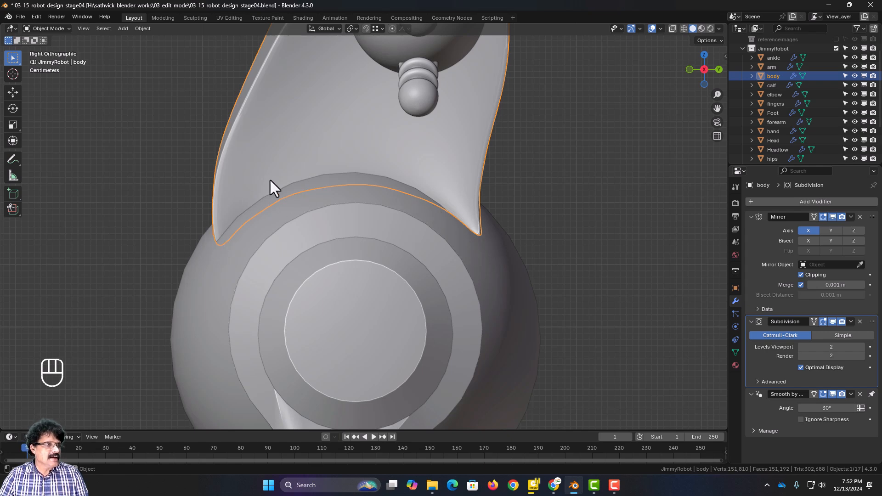
left_click(684, 29)
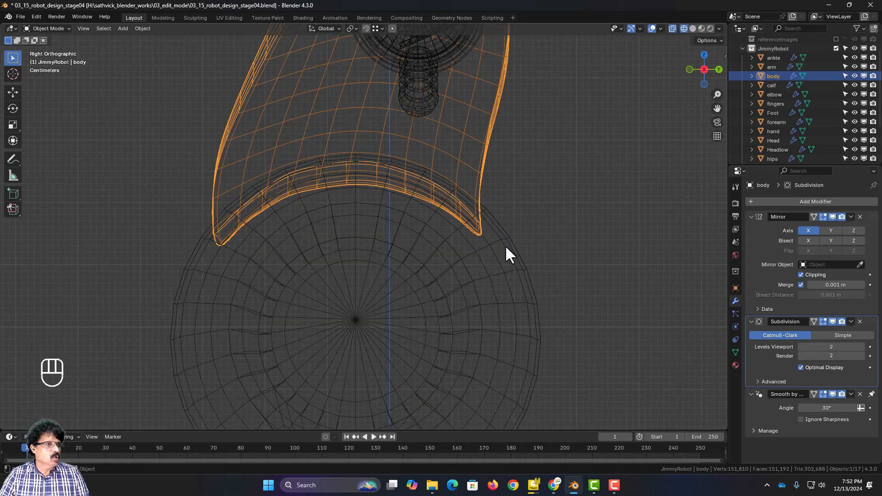
scroll(460, 297, "up", 1)
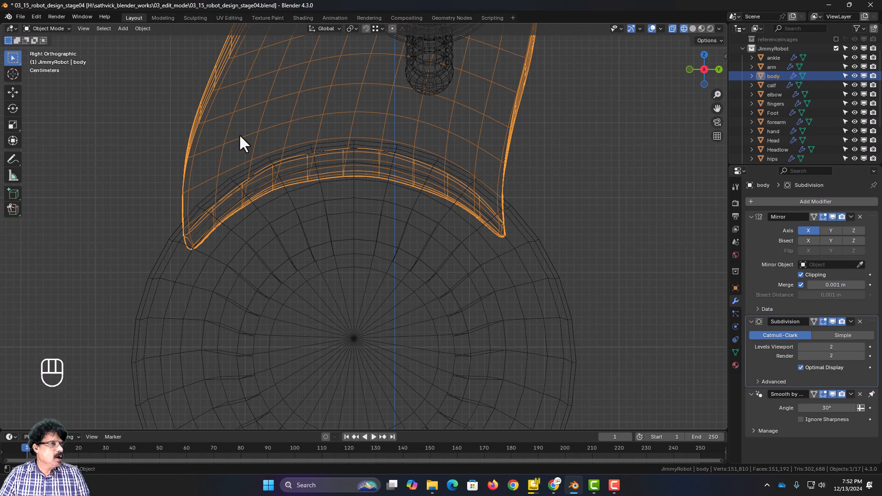
key("Tab")
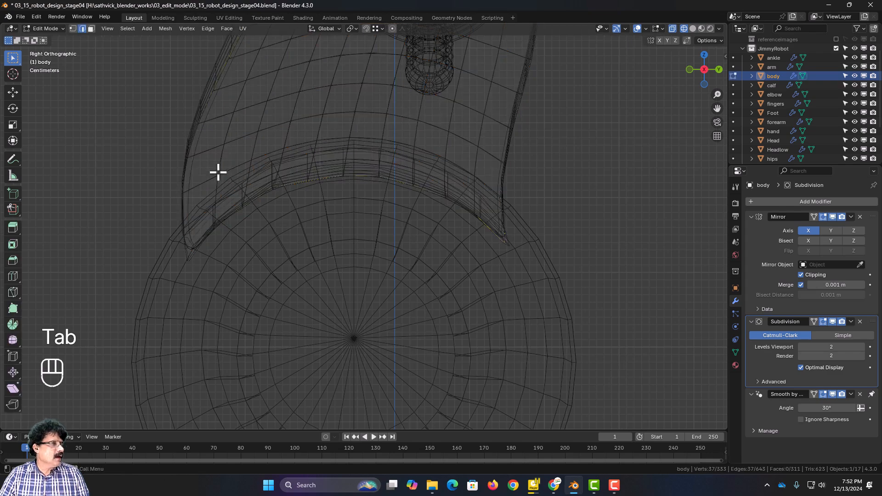
left_click(73, 29)
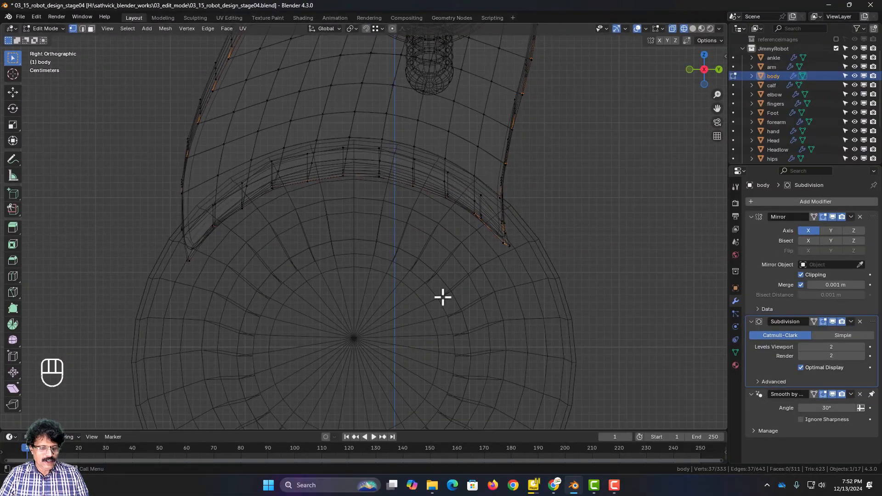
key("c")
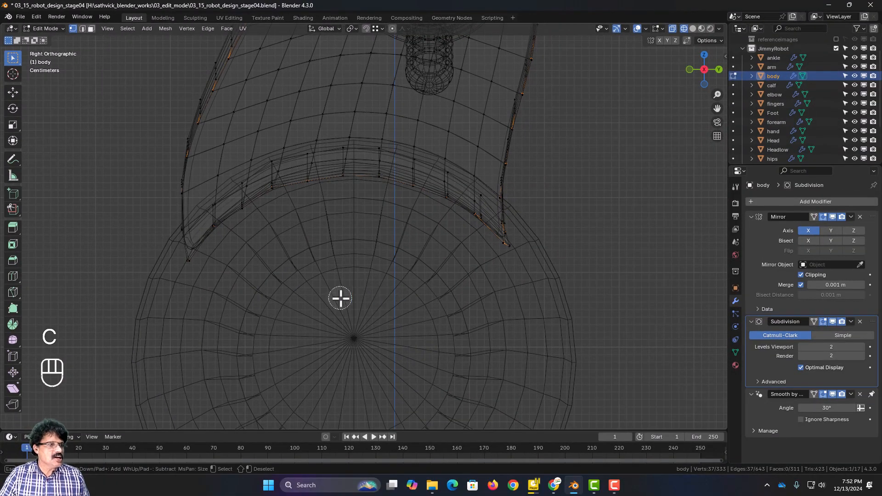
scroll(342, 294, "down", 15)
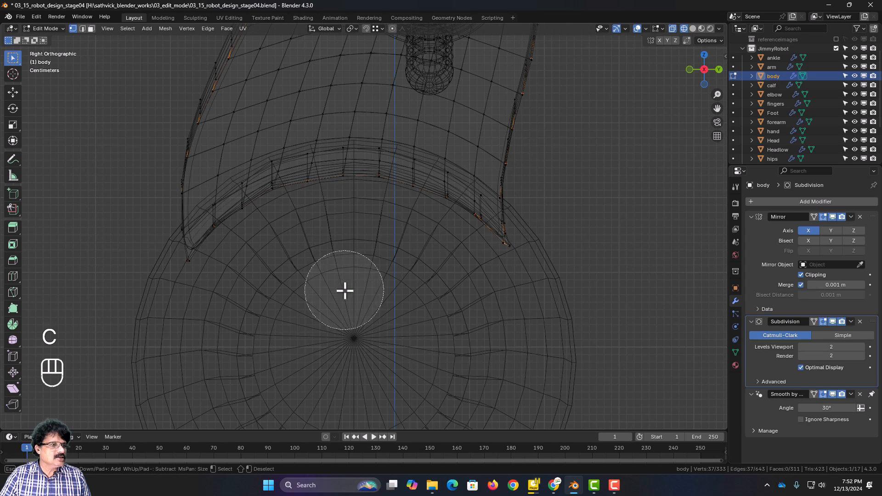
scroll(348, 289, "down", 10)
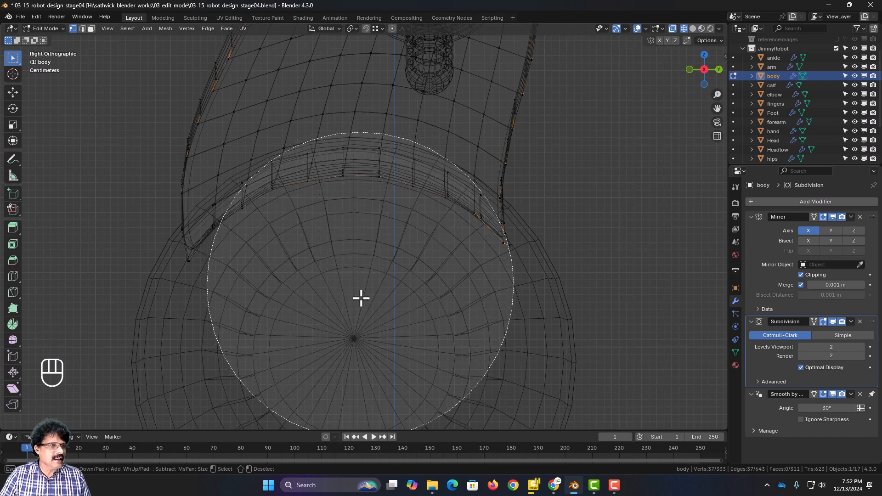
scroll(360, 336, "down", 6)
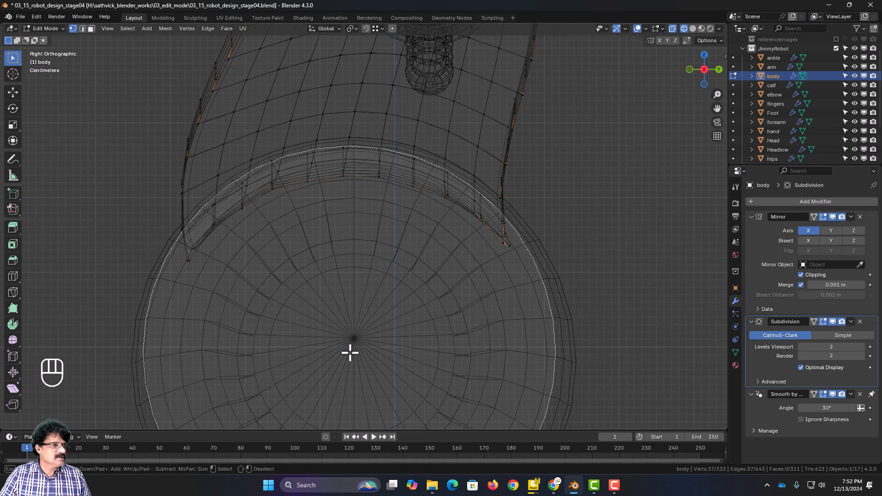
left_click(350, 352)
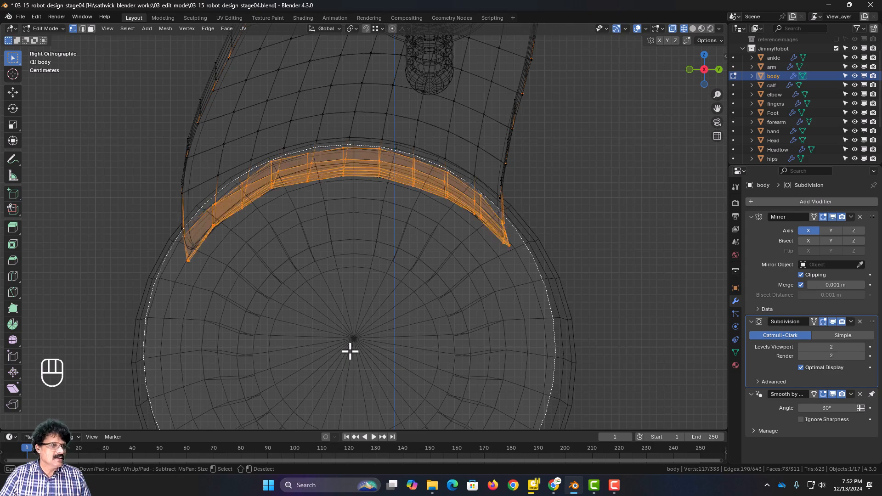
key("Escape")
mouse_move(359, 313)
middle_mouse_down()
mouse_move(456, 297)
mouse_move(435, 317)
mouse_move(291, 328)
mouse_move(311, 329)
mouse_move(318, 314)
middle_mouse_up()
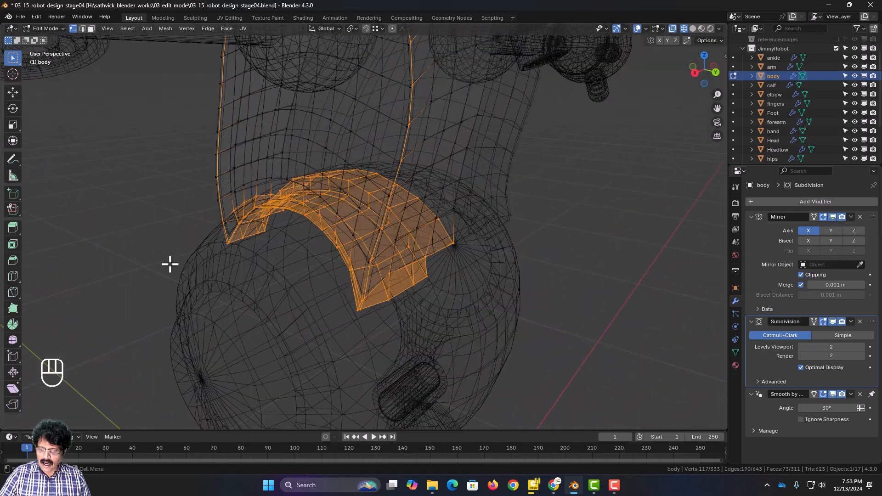
Raise the selected lower rim about 0.0485 m along Z using Sharp proportional editing with a size of about 0.2327 m
key("KP_1")
key("KP_3")
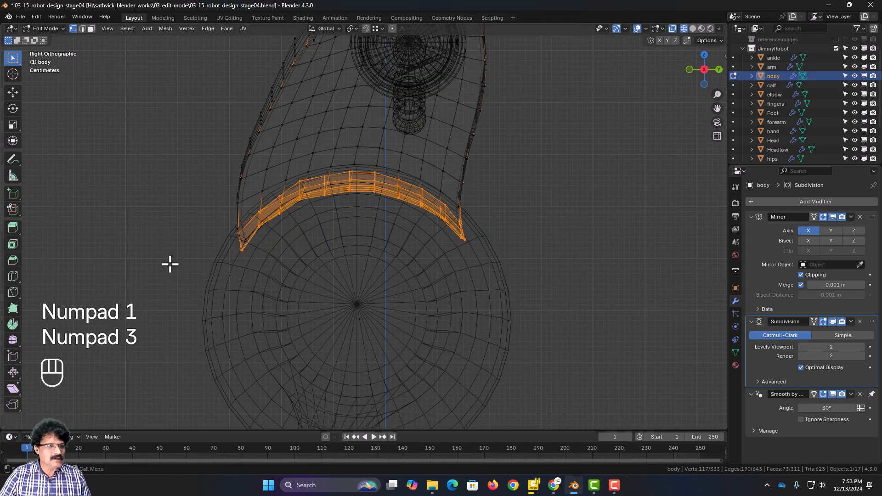
scroll(79, 219, "up", 2)
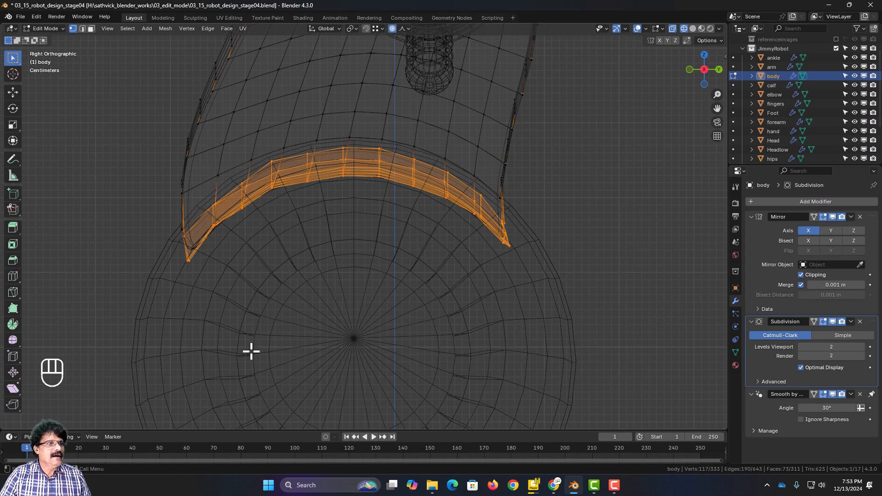
key("g")
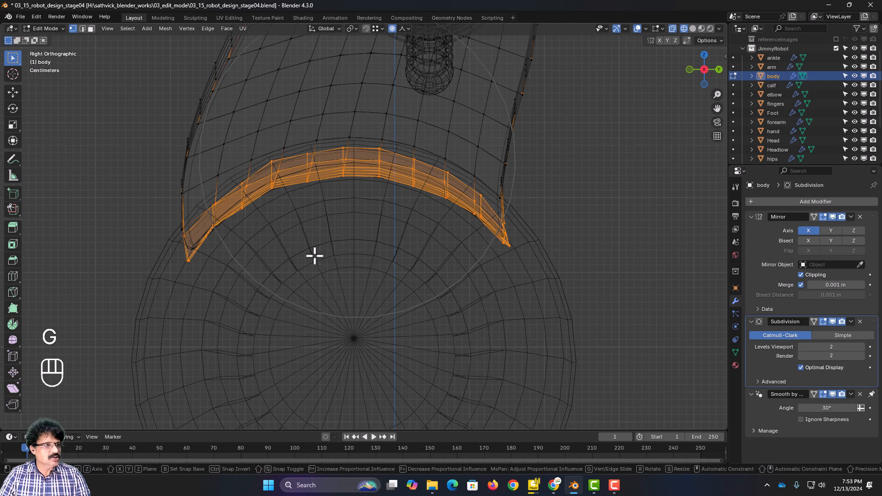
key("z")
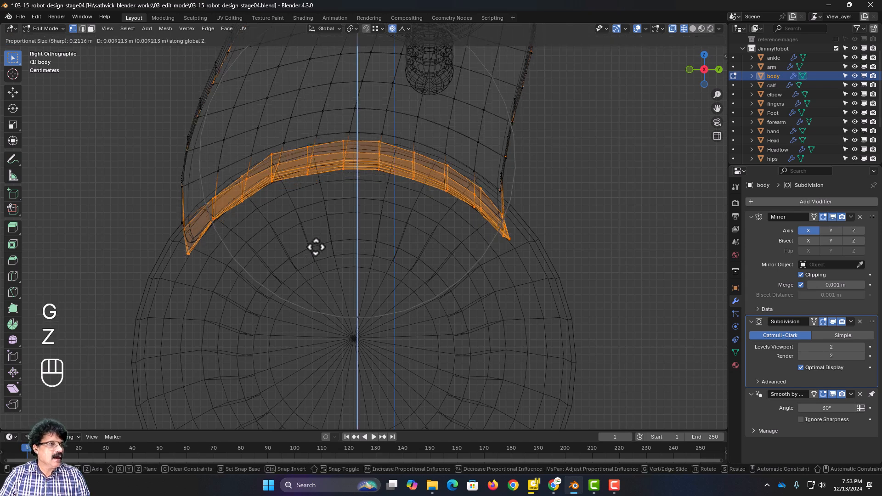
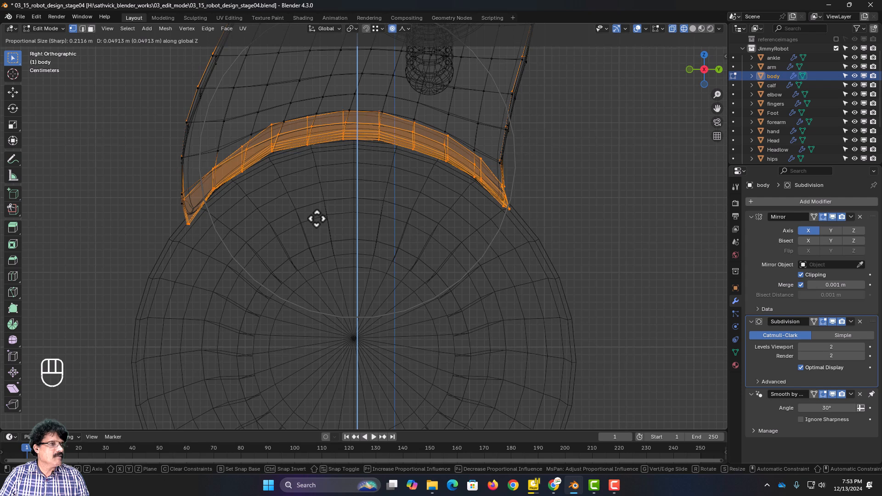
scroll(316, 219, "down", 1)
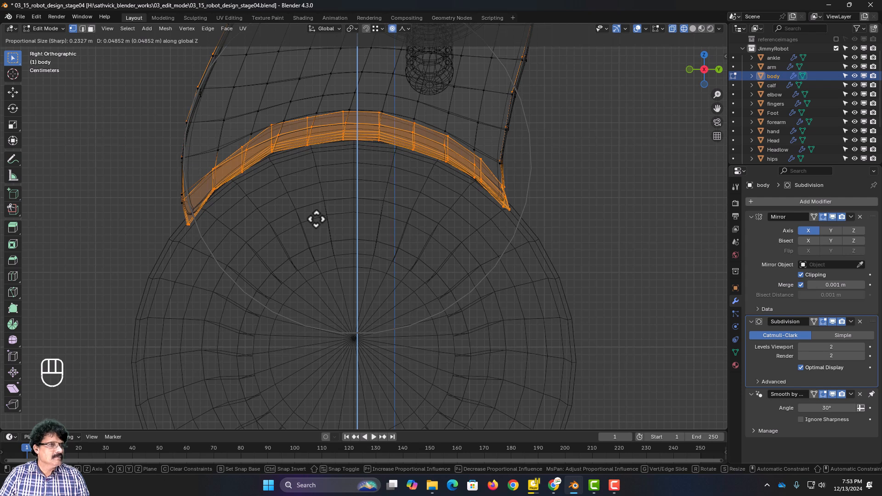
left_click(317, 219)
Box-select the front tip of the body's lower rim and move it about -0.0078 m in Y and 0.0032 m in Z with proportional editing
scroll(344, 215, "up", 1)
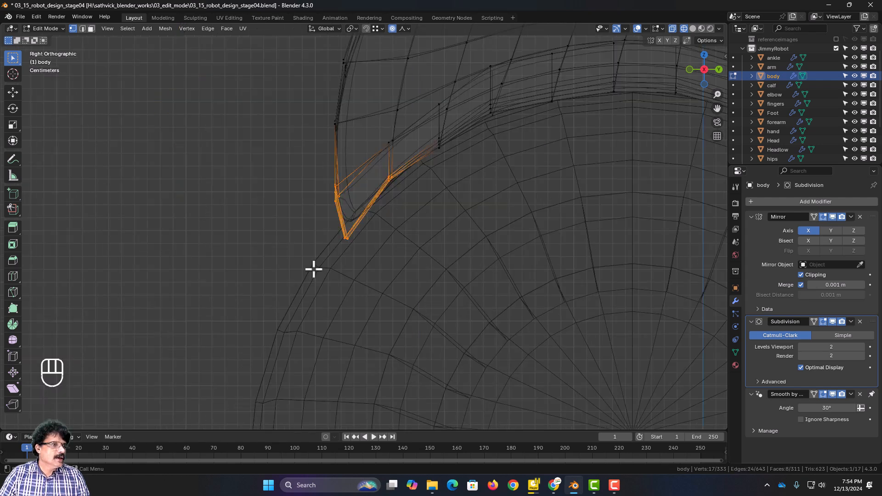
left_click_drag(253, 209, 366, 293)
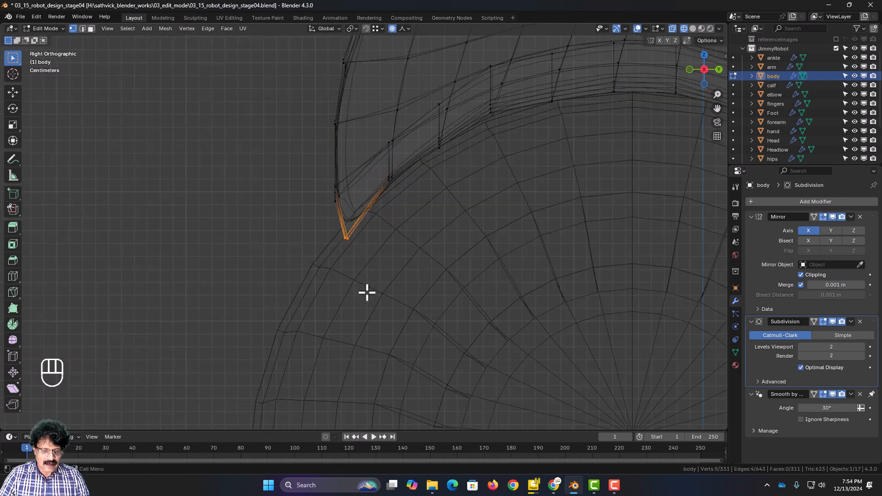
key("g")
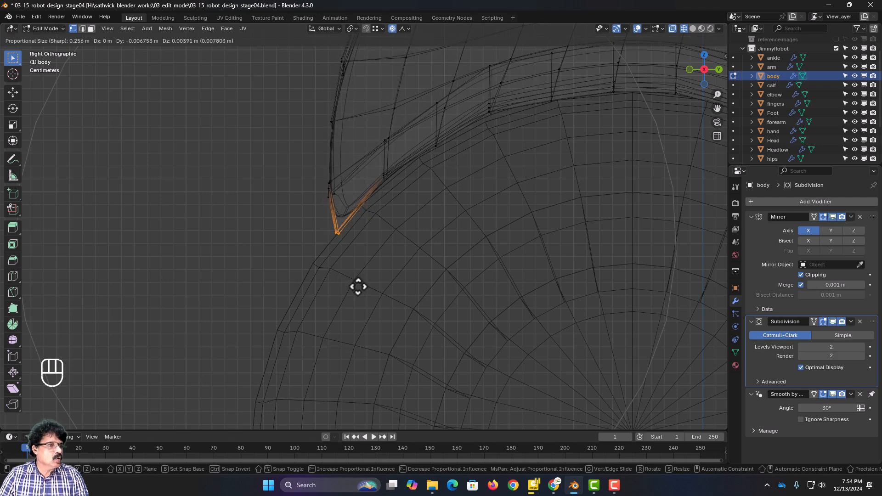
left_click(356, 285)
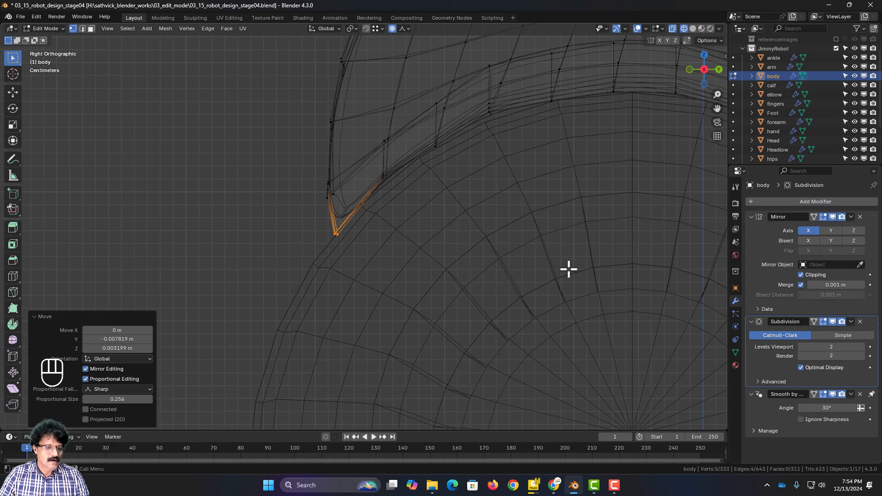
Box-select the rear tip of the body's lower rim, raise it about 0.0107 m along Z with proportional editing, and return to solid-shaded Object Mode
middle_click_drag(568, 269, 40, 270, "shift")
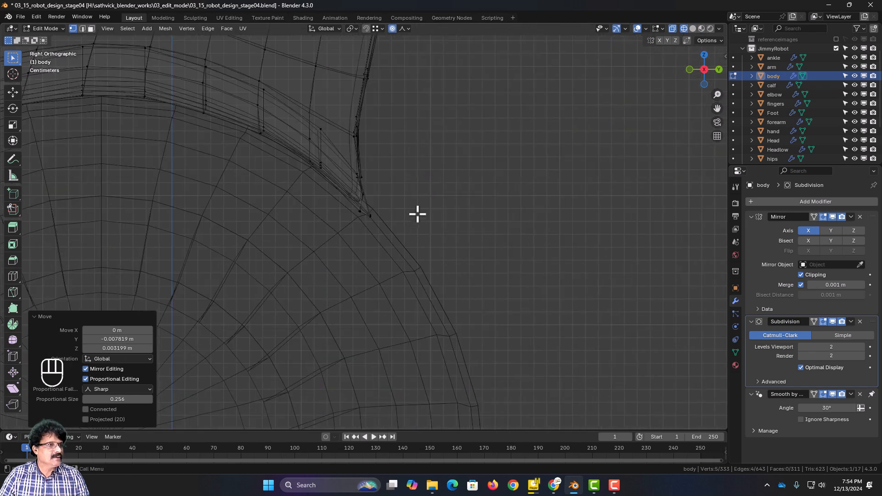
left_click_drag(429, 183, 340, 247)
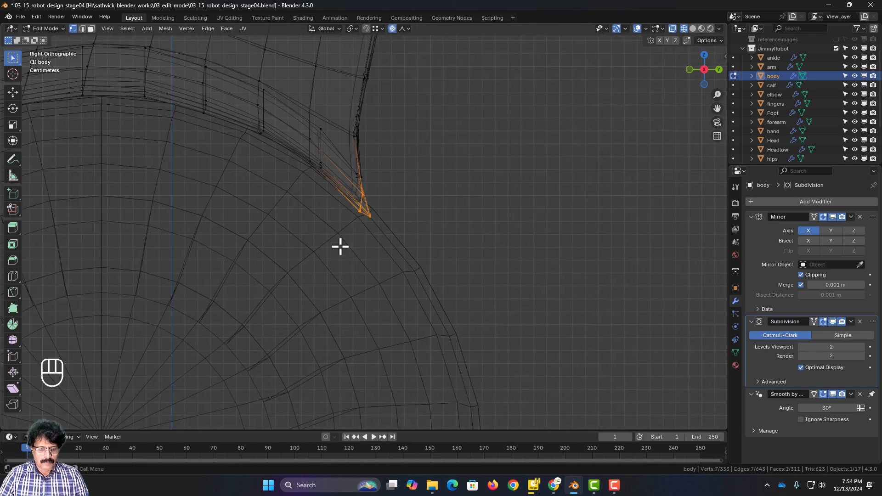
key("g")
key("z")
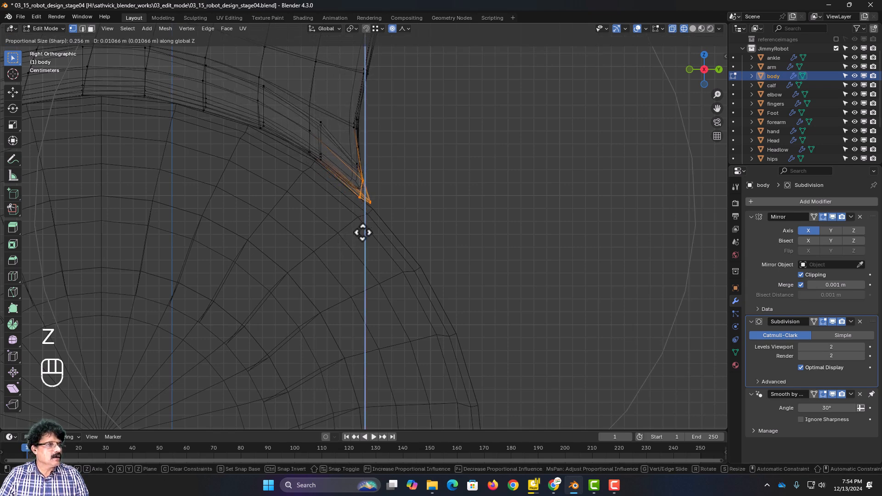
left_click(362, 233)
left_click(692, 28)
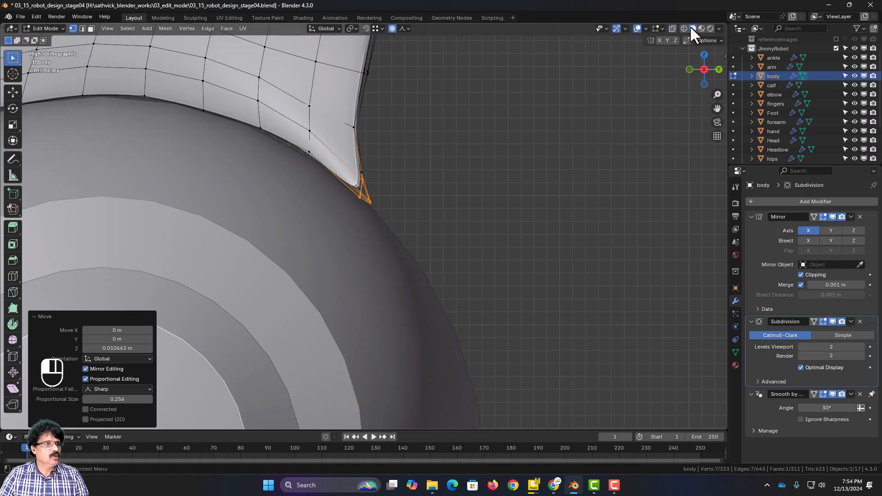
key("Tab")
In right view, box-select the body together with the head, neck and arm parts and shift them slightly along Z above the hips
middle_click_drag(321, 224, 252, 270)
key("KP_1")
key("KP_3")
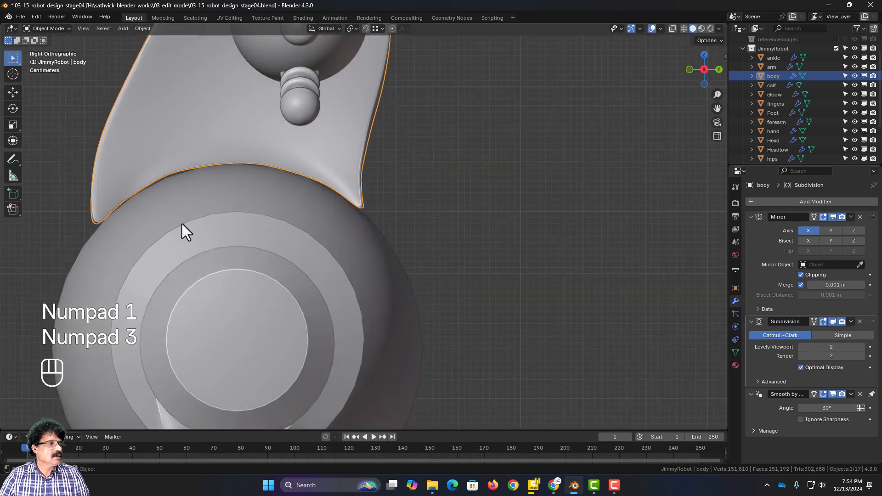
scroll(219, 234, "down", 4)
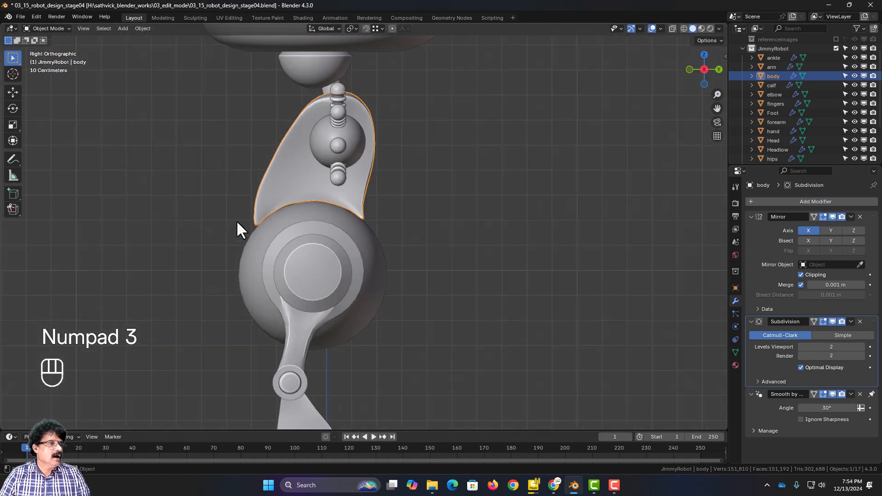
scroll(248, 222, "down", 3)
scroll(256, 223, "down", 2)
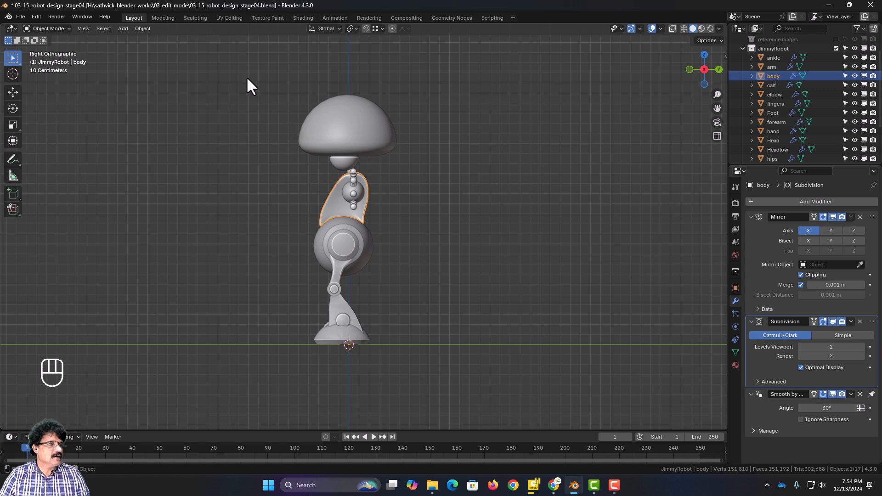
left_click_drag(215, 70, 517, 209)
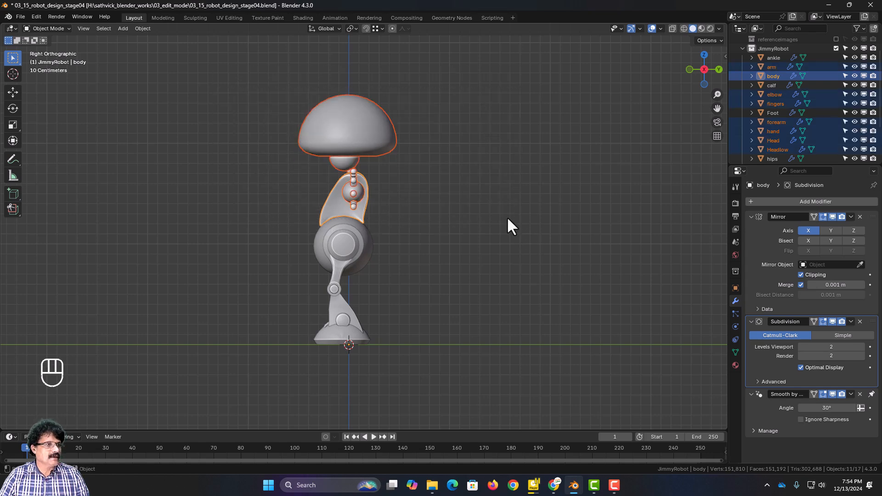
scroll(507, 224, "up", 3)
scroll(274, 215, "up", 6)
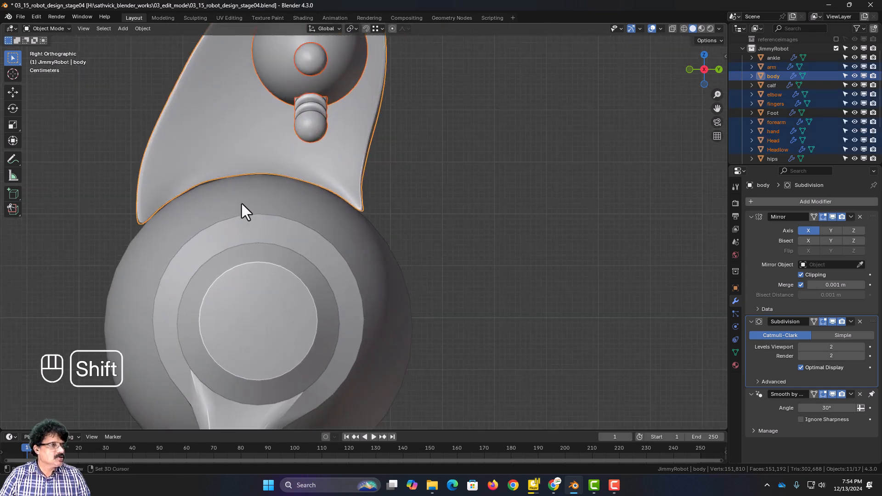
scroll(350, 263, "up", 5)
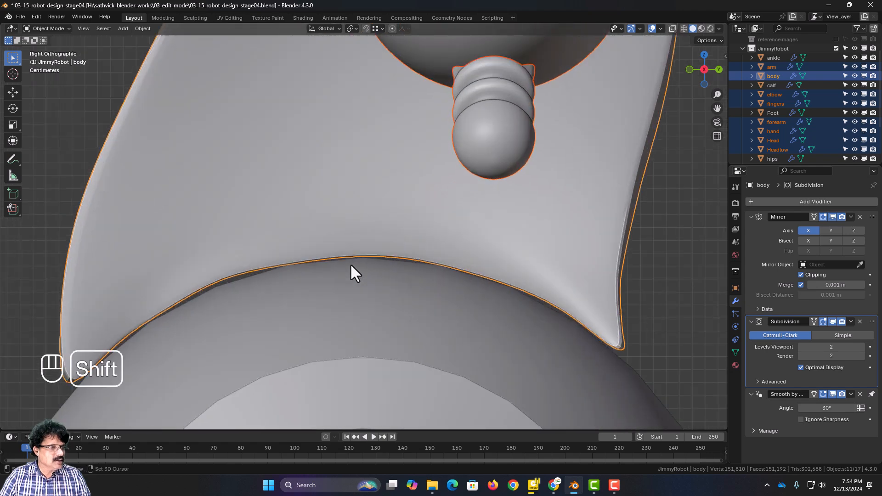
middle_click_drag(350, 263, 360, 106, "shift")
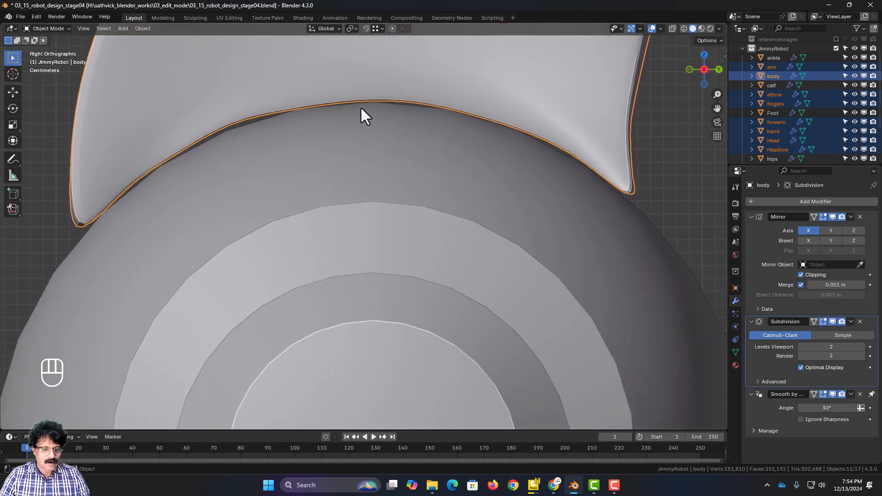
key("g")
key("z")
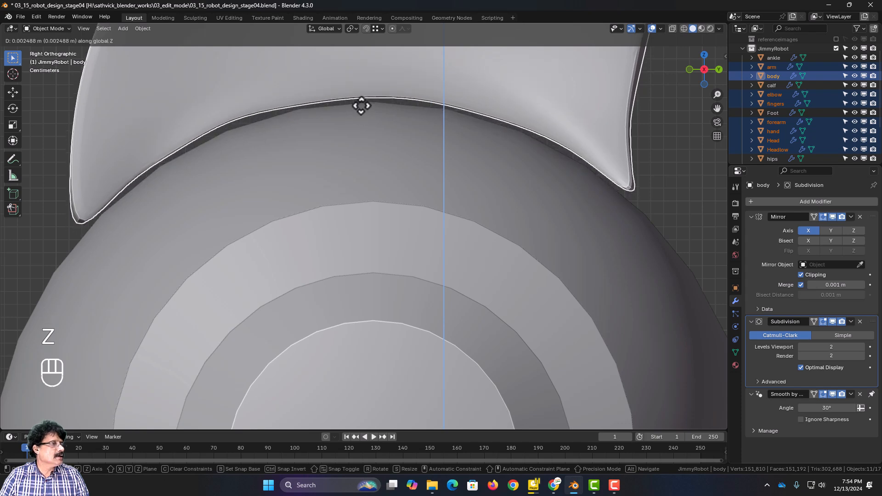
left_click(361, 112)
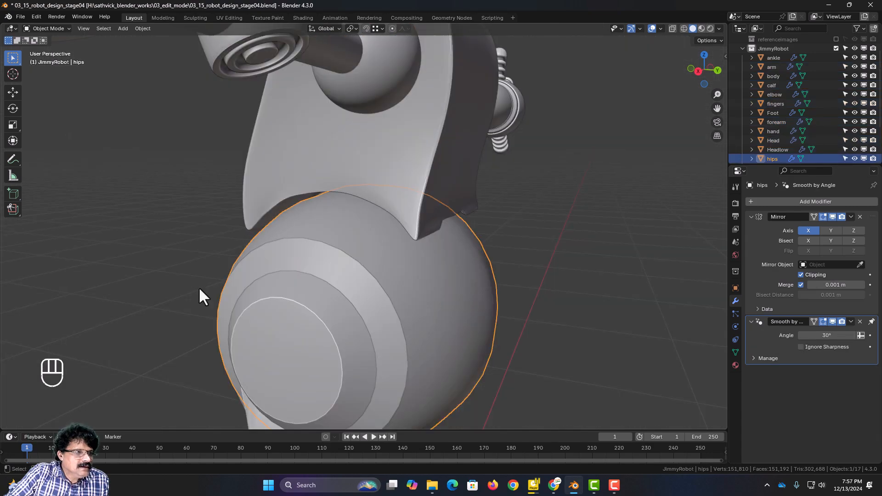
In Edit Mode on the body, add a vertical loop cut beside the lower rim's notch and slide it to a factor of about -0.783
middle_click_drag(198, 287, 343, 289)
scroll(345, 268, "up", 3)
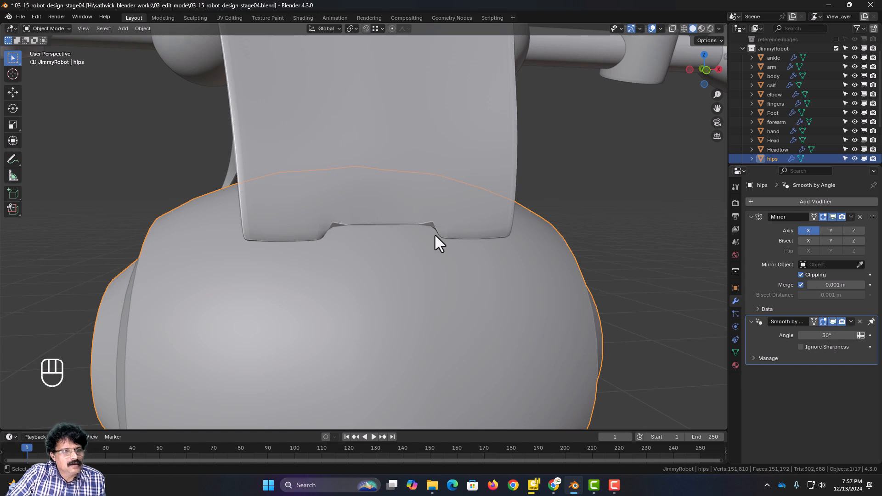
left_click(412, 183)
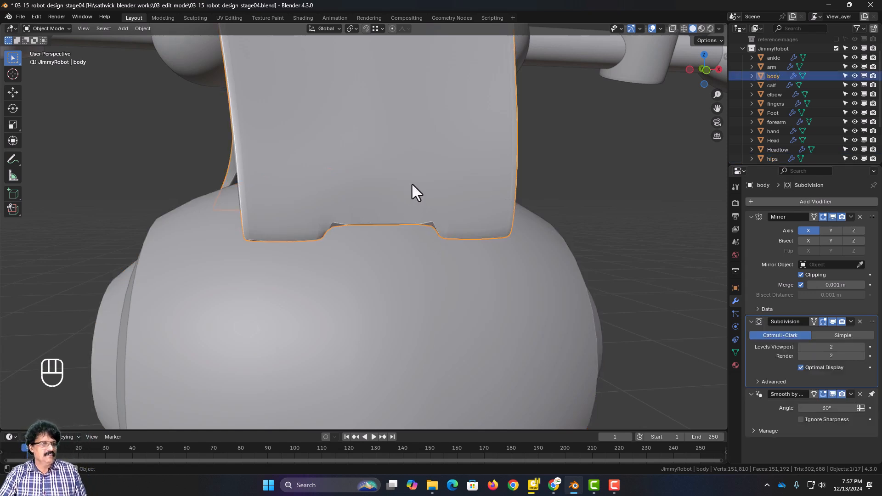
key("Tab")
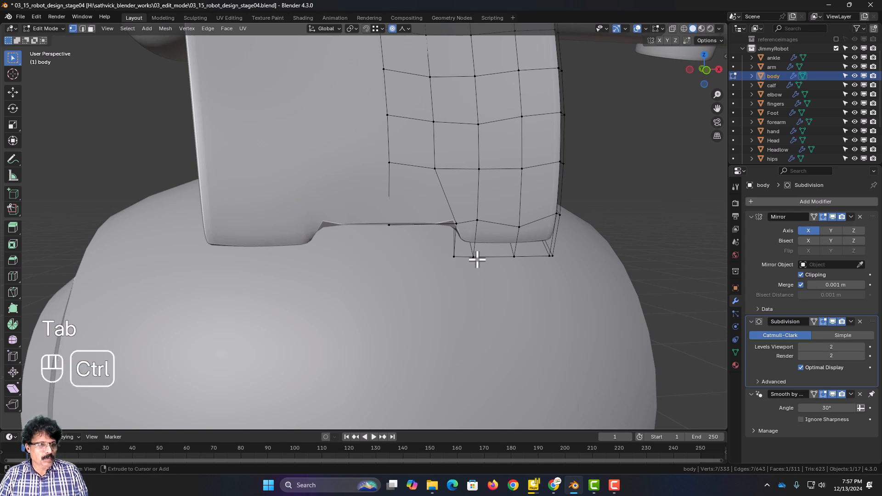
key("ctrl+r")
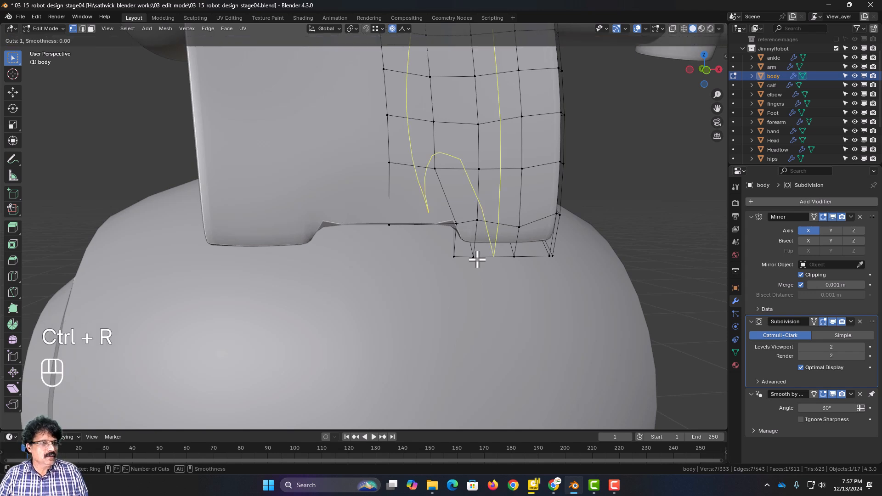
left_click(469, 217)
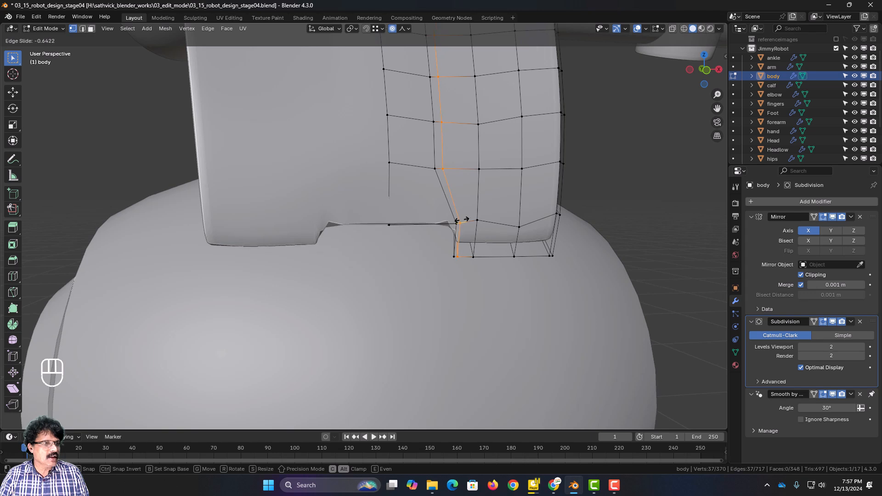
left_click(457, 222)
Add a horizontal loop cut above the notch, slide it down close to the notch's upper edge, and return to Object Mode
scroll(443, 264, "up", 5)
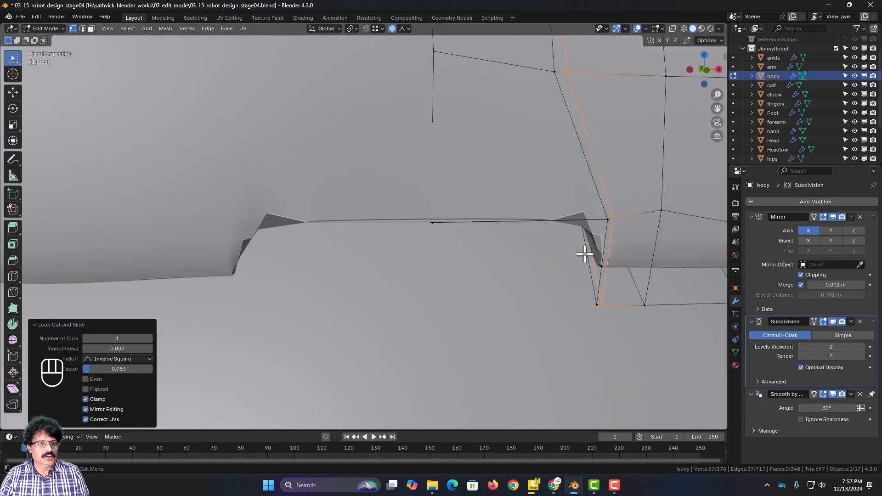
key("ctrl+r")
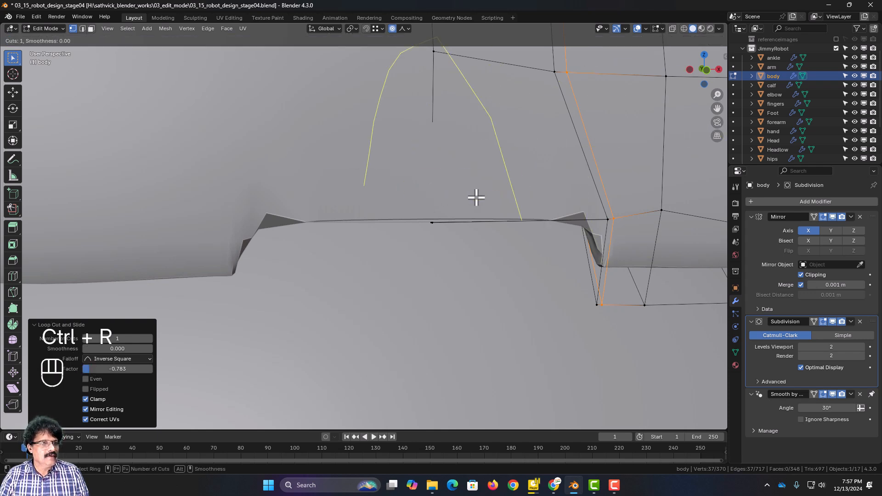
left_click(435, 189)
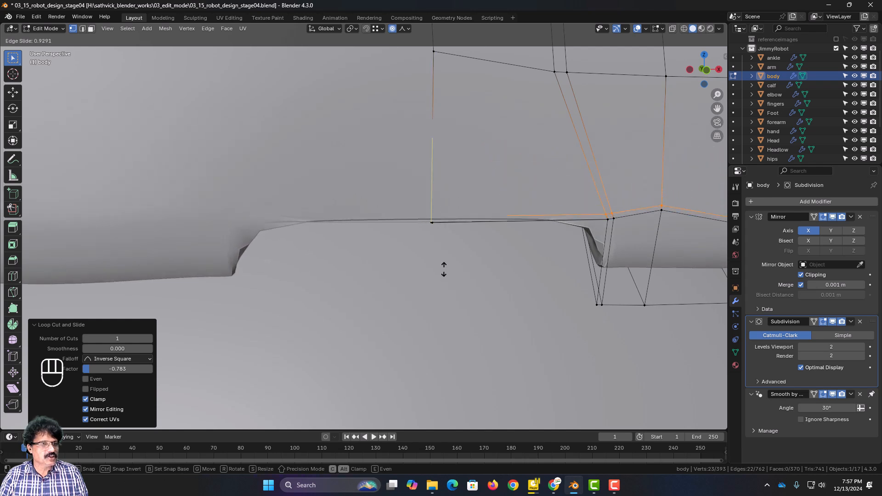
left_click(443, 270)
key("Tab")
middle_click_drag(442, 288, 470, 213)
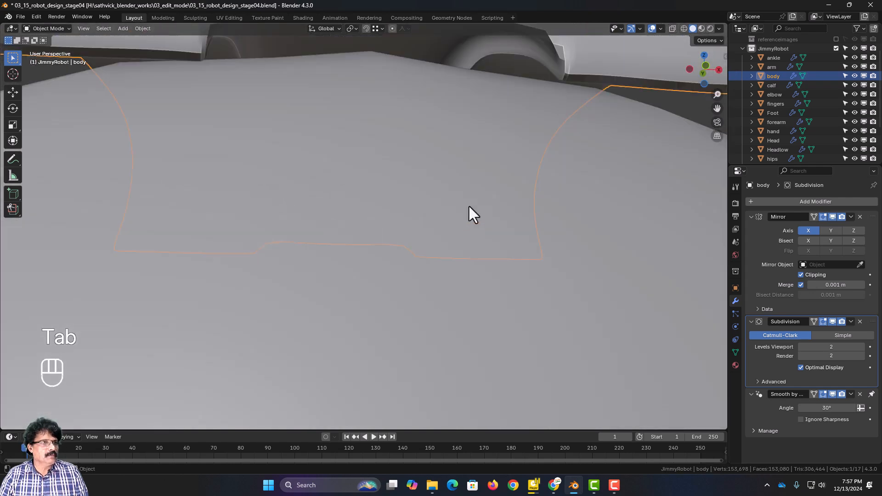
Hide the body's Subdivision in the viewport and add a loop cut around the rim's inner wall, slid to about 0.812 near its lower edge
middle_click_drag(482, 177, 288, 329, "shift")
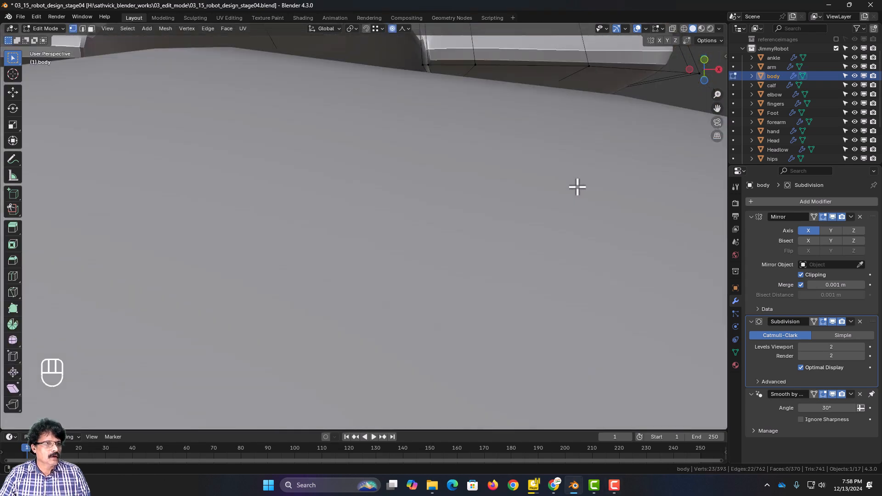
middle_click_drag(577, 186, 601, 203)
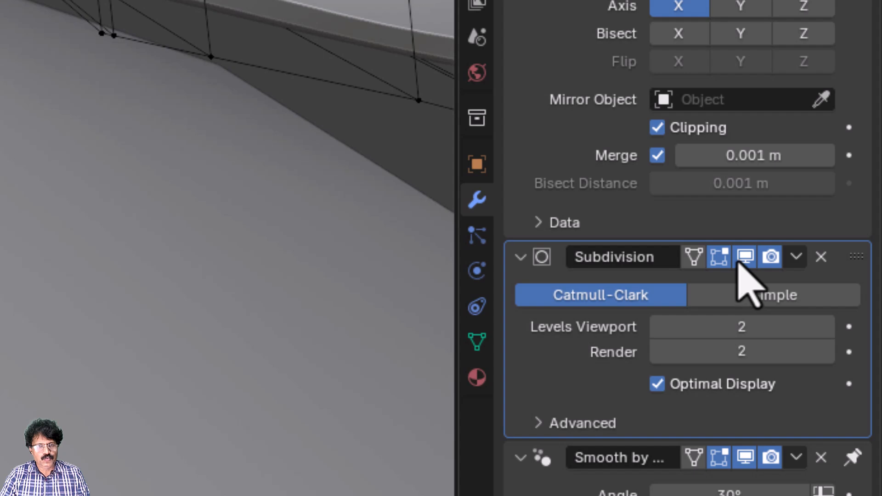
left_click(743, 257)
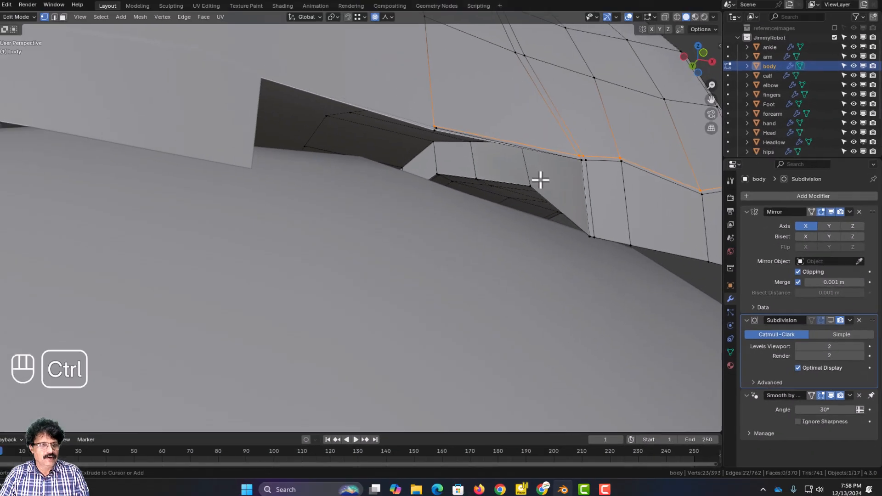
key("ctrl+r")
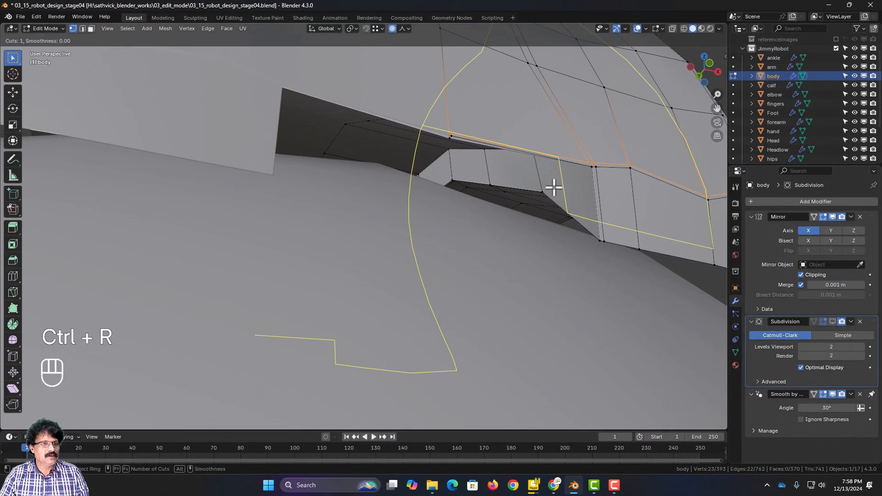
left_click(593, 201)
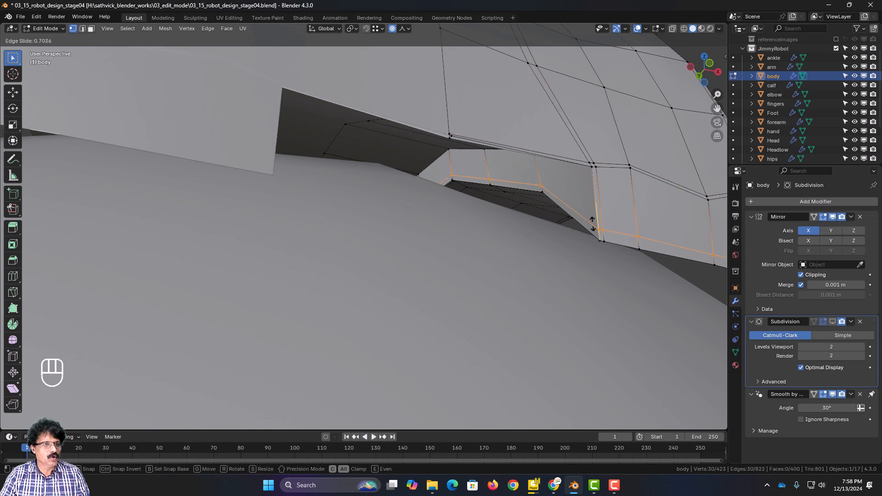
left_click(591, 228)
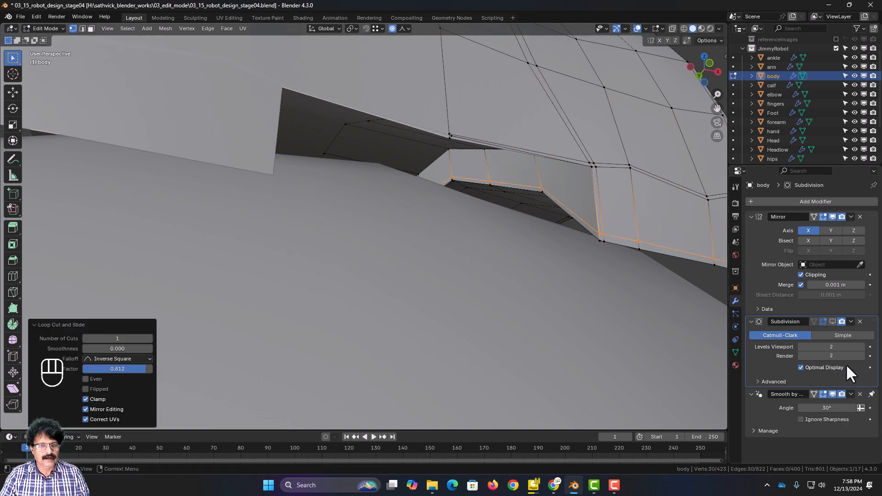
Show the Subdivision again, add a loop cut near the rim wall's upper edge at a factor of about -0.793, and return to Object Mode
left_click(823, 321)
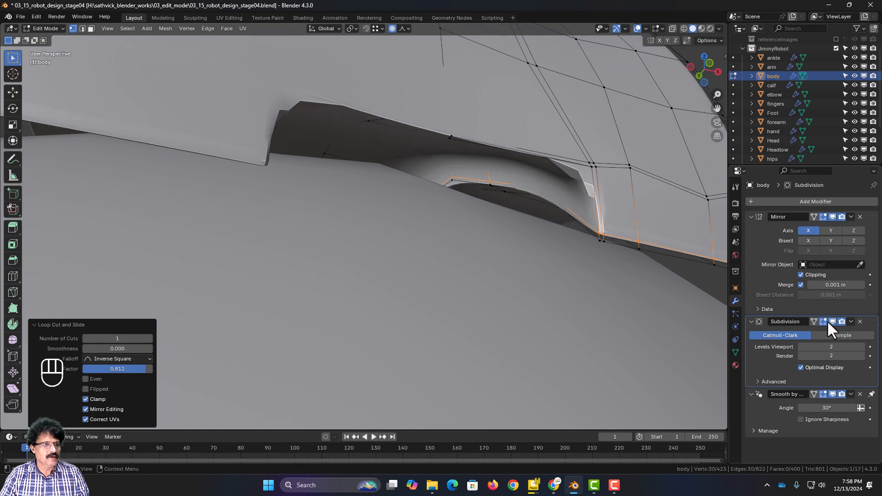
key("ctrl+r")
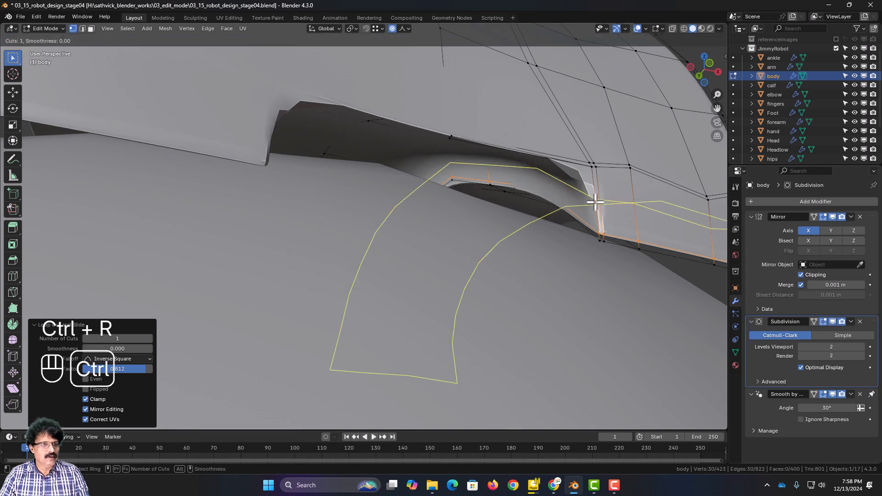
left_click(595, 201)
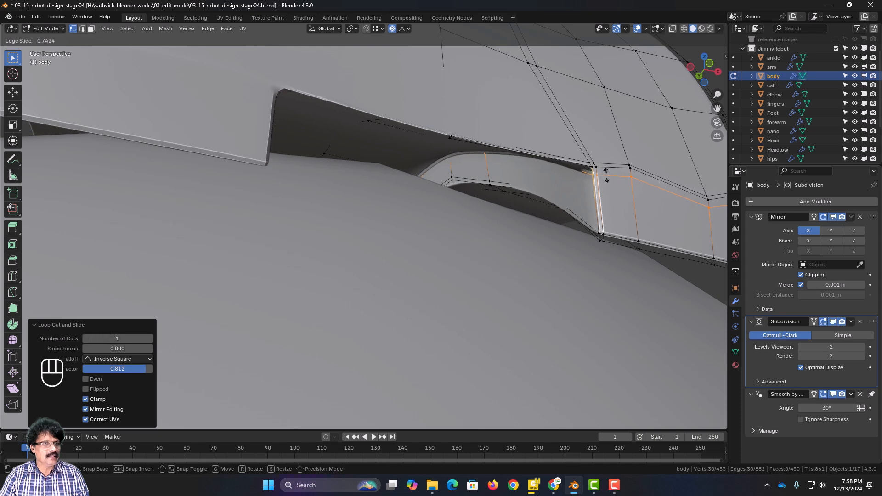
left_click(608, 174)
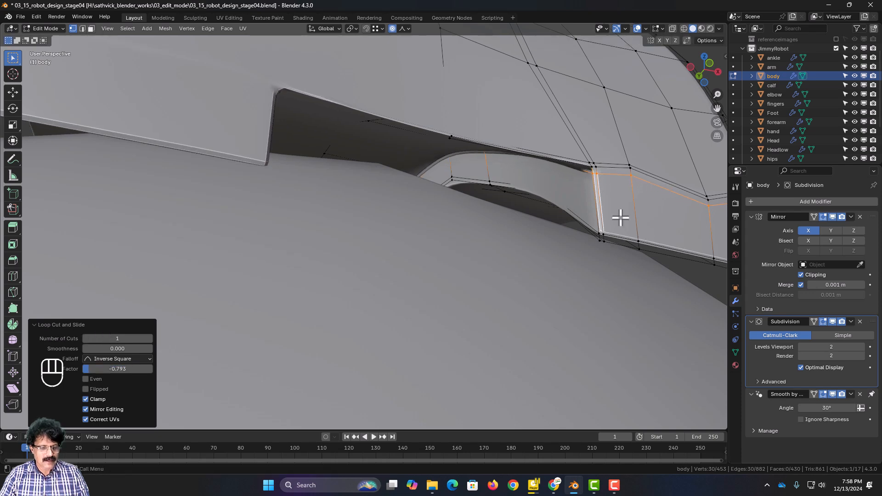
key("Tab")
In Edit Mode on the body, switch to edge selection and hide its Subdivision in the viewport
middle_click_drag(620, 217, 619, 216)
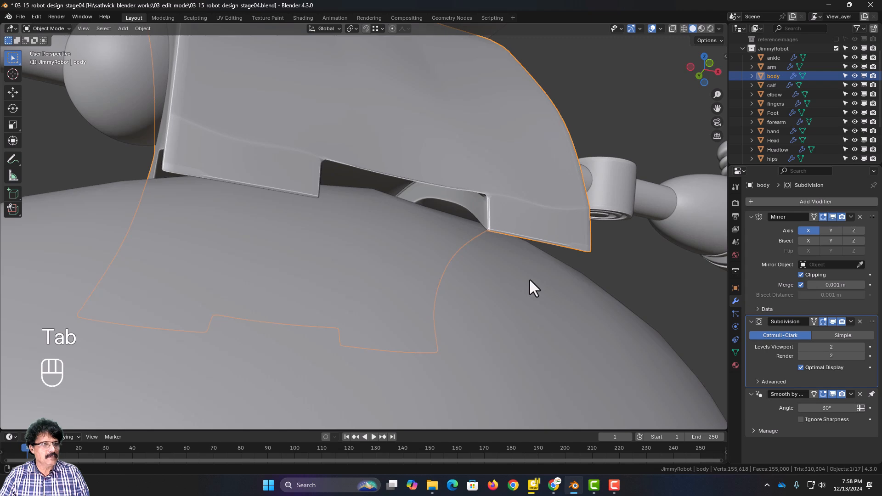
scroll(528, 278, "up", 3)
middle_click_drag(480, 298, 362, 370)
scroll(507, 288, "down", 3)
scroll(341, 342, "up", 4)
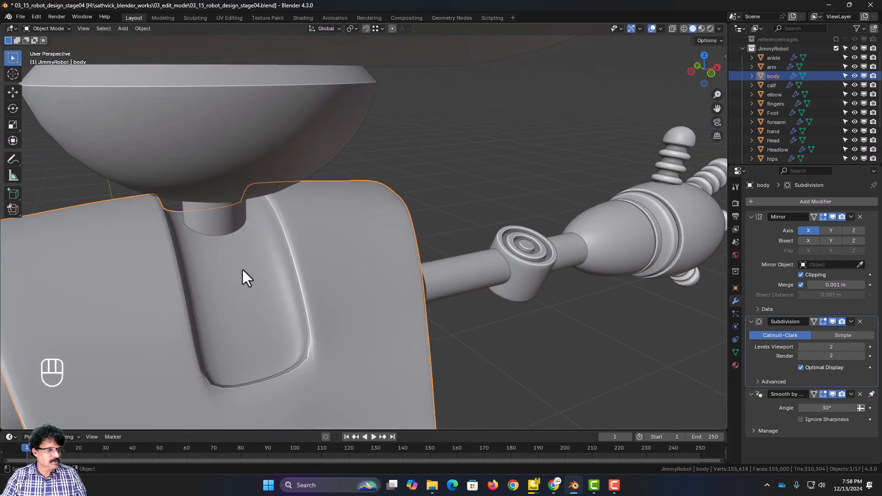
key("Tab")
scroll(250, 291, "up", 2)
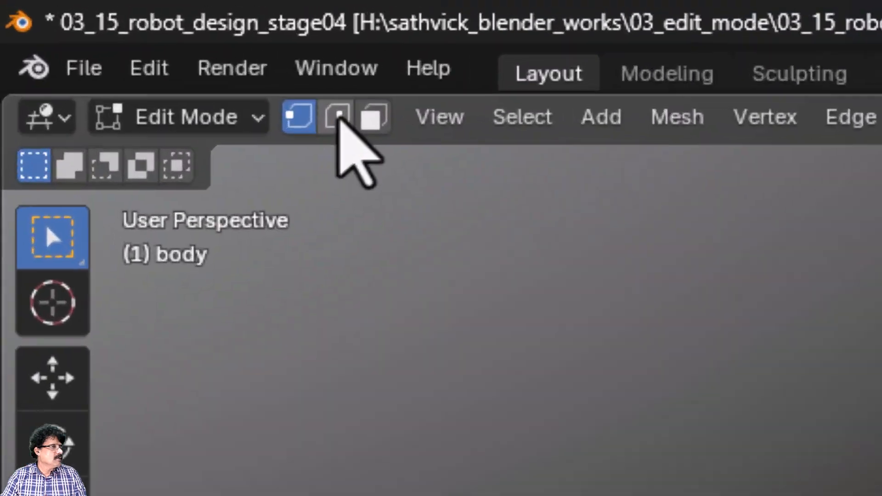
left_click(82, 29)
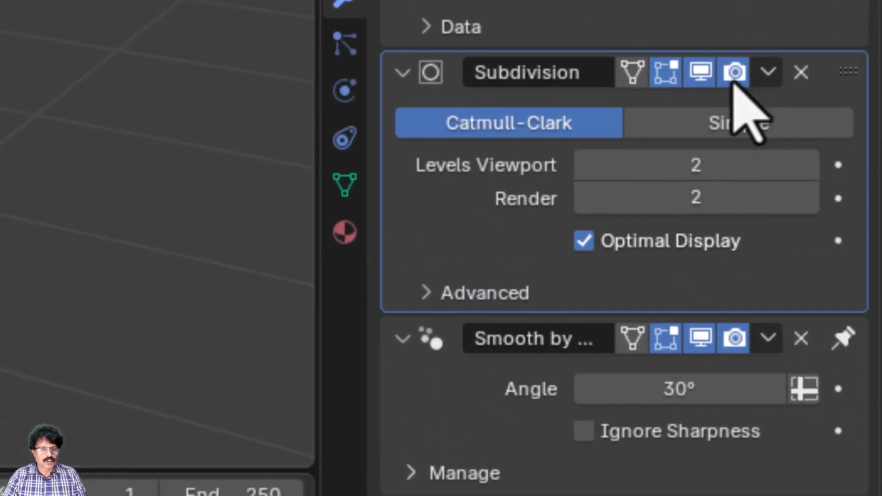
left_click(695, 75)
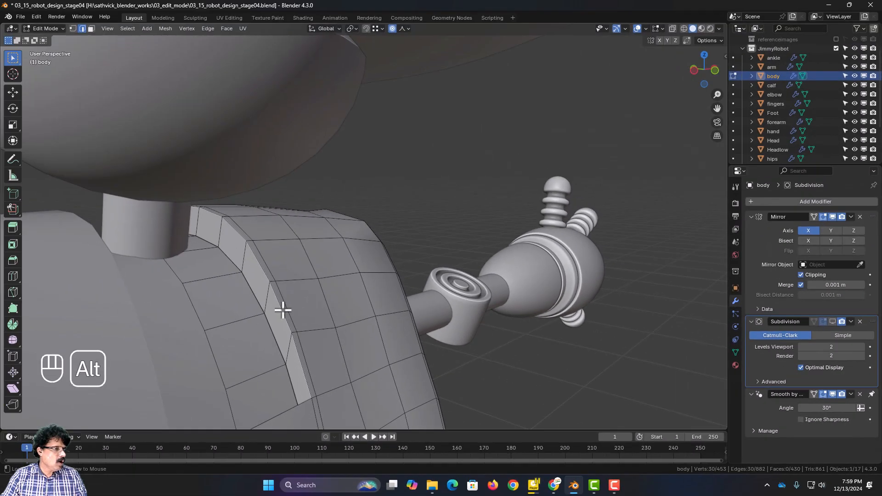
Select the chest recess's outer rim edges, including the adjoining lower-end edges, and bevel them with an offset of about 0.00139 m
left_click(282, 310, "alt")
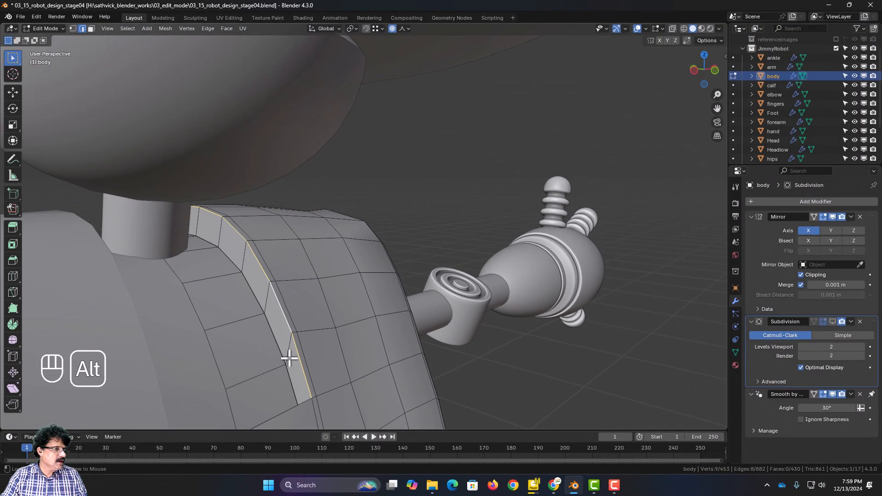
middle_click_drag(289, 358, 368, 397)
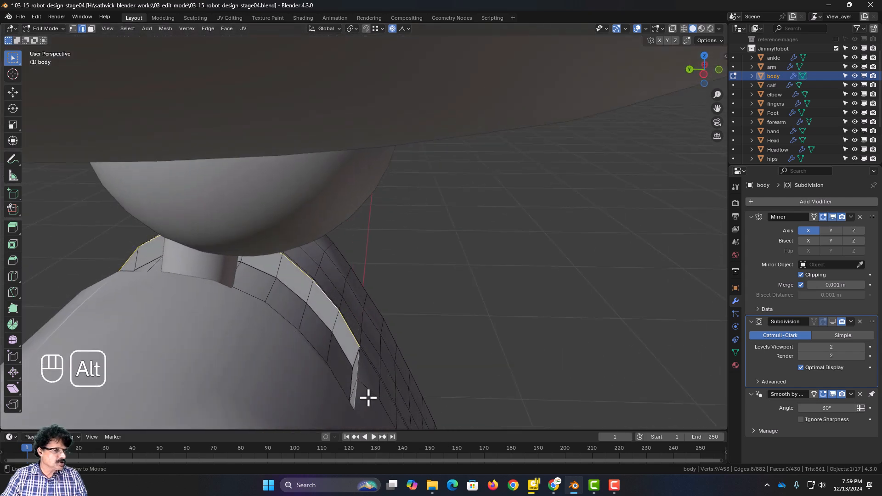
left_click(359, 369, "alt+shift")
middle_click_drag(109, 349, 177, 344)
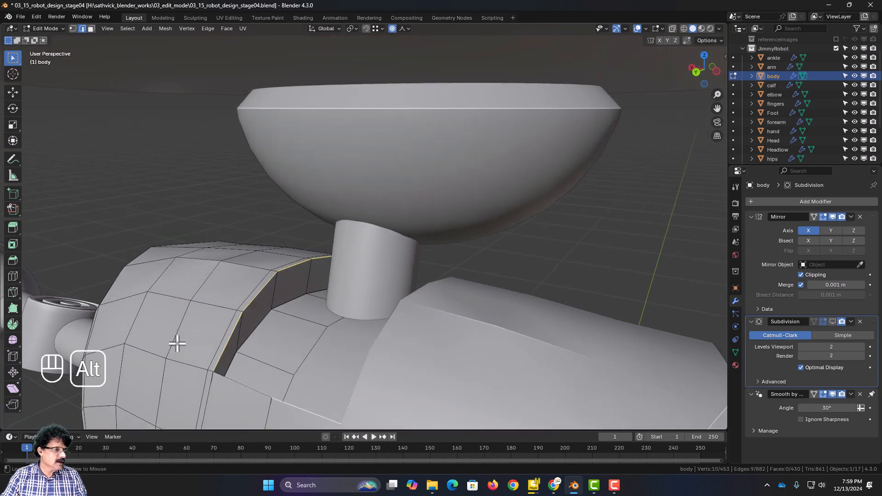
left_click(243, 387, "alt+shift")
middle_click_drag(445, 326, 305, 326)
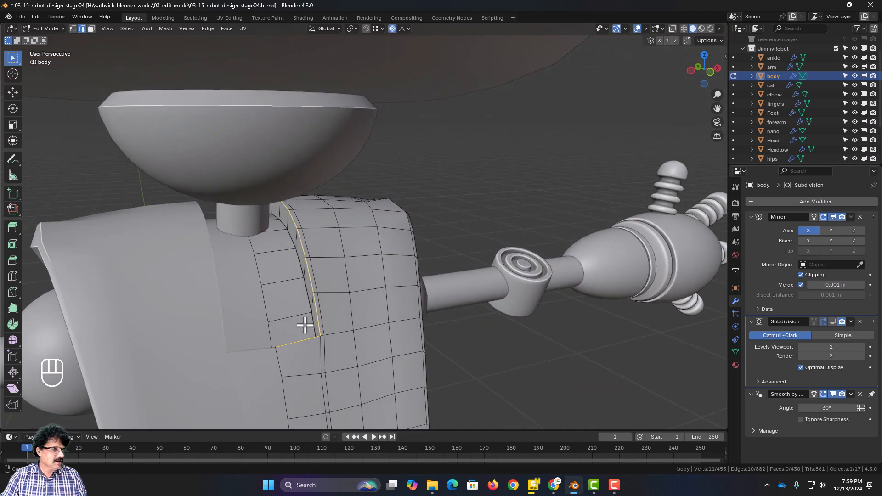
scroll(315, 316, "up", 2)
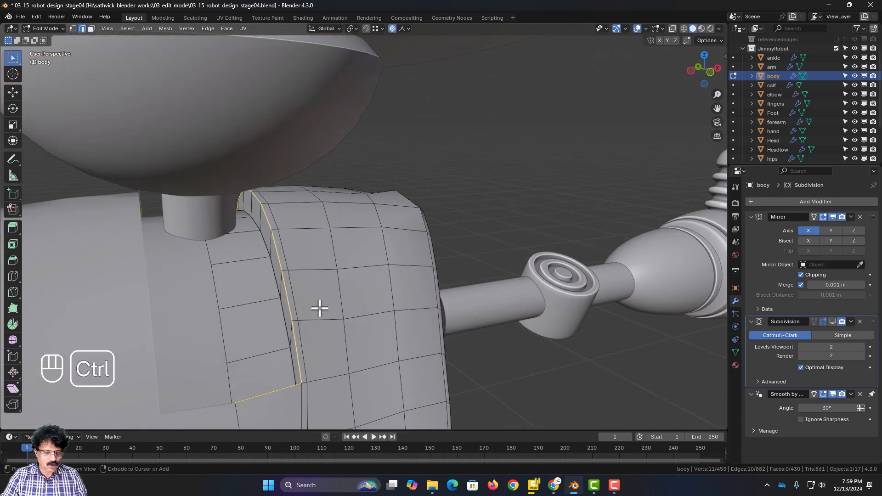
key("ctrl+b")
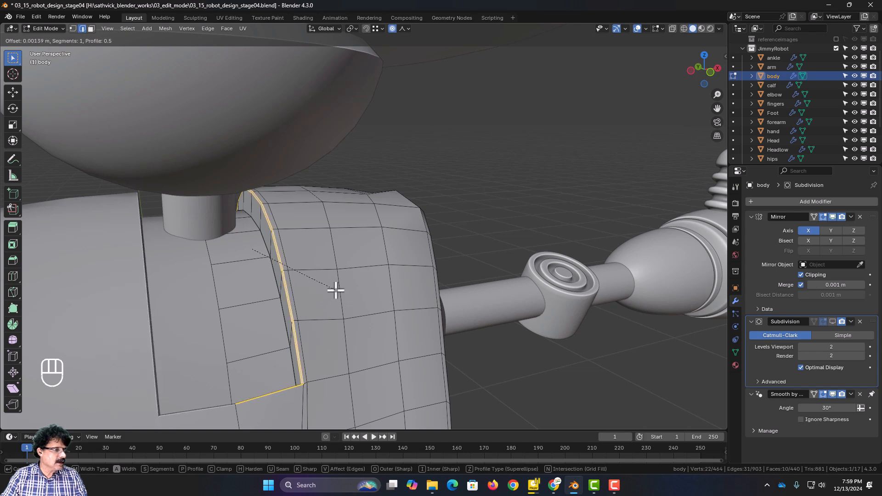
left_click(336, 289)
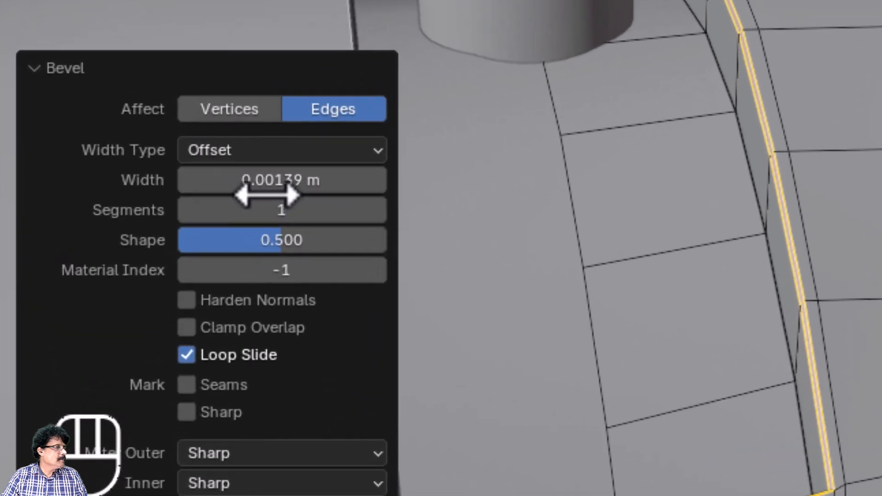
Set the rim bevel's width to 0.001 m
left_click(113, 279)
key("BackSpace")
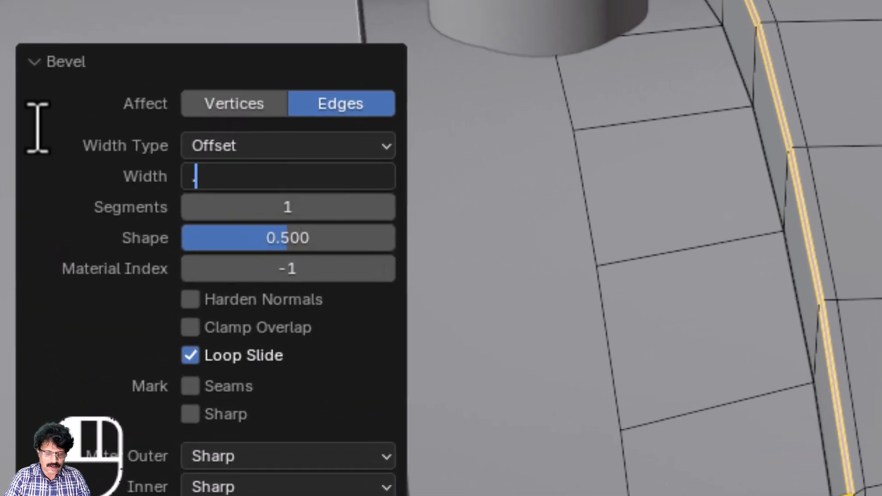
type(".001")
key("Return")
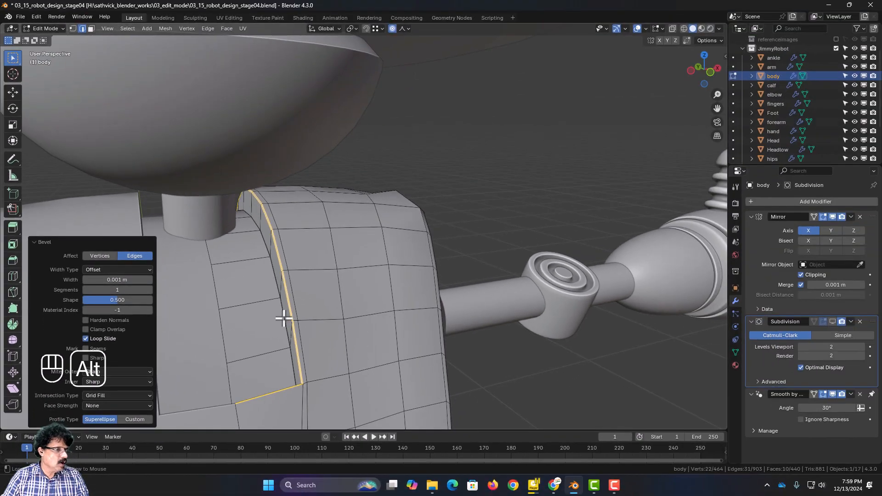
Select the edge loop where the recess's side wall meets its floor, including its end edges, and bevel it by about 0.00309 m
left_click(284, 320, "alt")
middle_click_drag(271, 357, 287, 268)
scroll(280, 271, "up", 3)
middle_click_drag(315, 270, 330, 276)
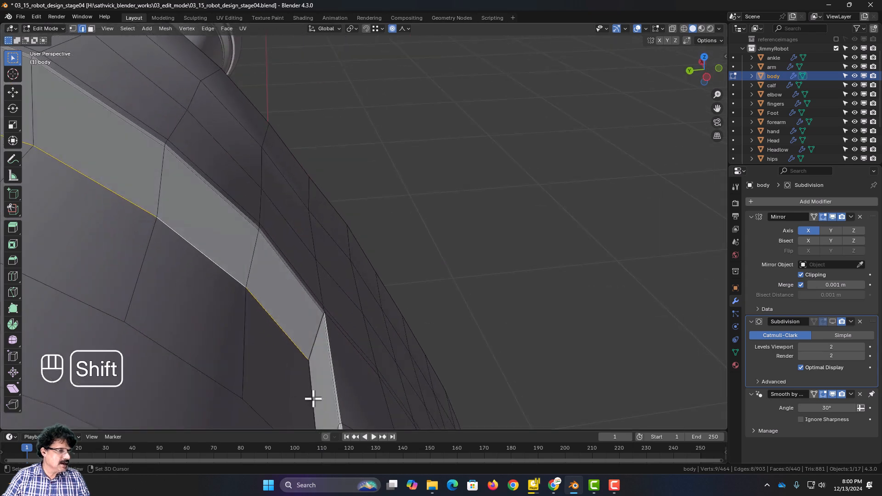
scroll(213, 342, "down", 4)
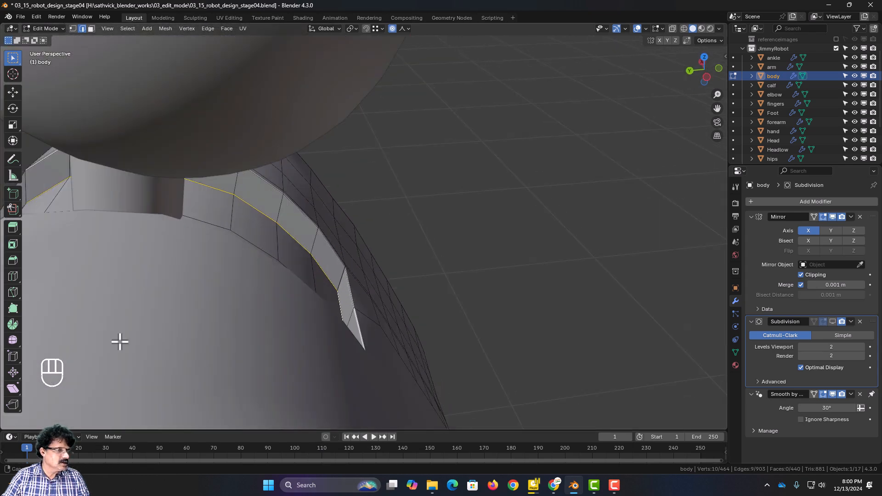
middle_click_drag(120, 342, 249, 359)
scroll(193, 326, "down", 3)
scroll(236, 334, "up", 5)
scroll(235, 333, "down", 5)
scroll(248, 359, "down", 1)
scroll(280, 363, "up", 5)
middle_click_drag(315, 405, 279, 241, "shift")
scroll(315, 268, "up", 4)
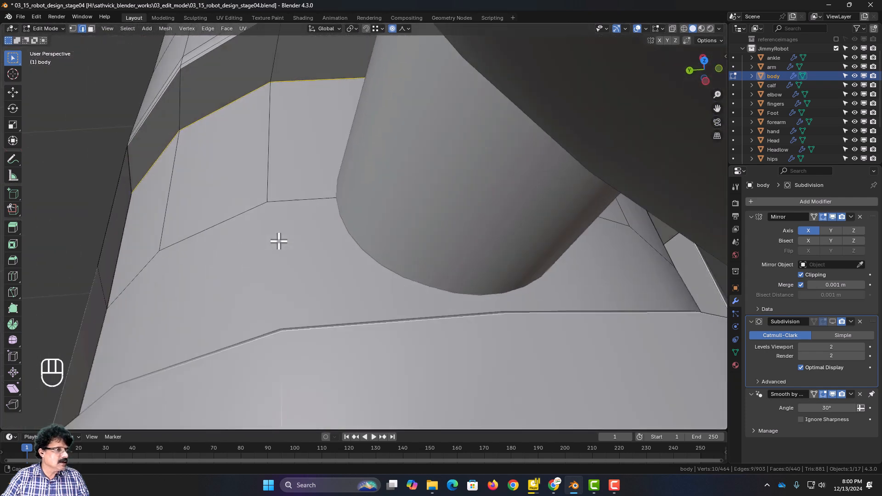
key("shift")
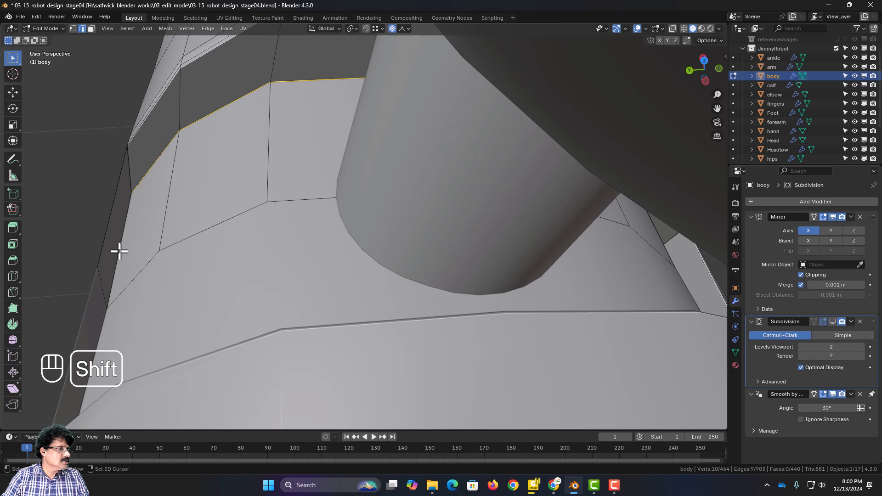
left_click(119, 251, "shift")
scroll(131, 303, "down", 2)
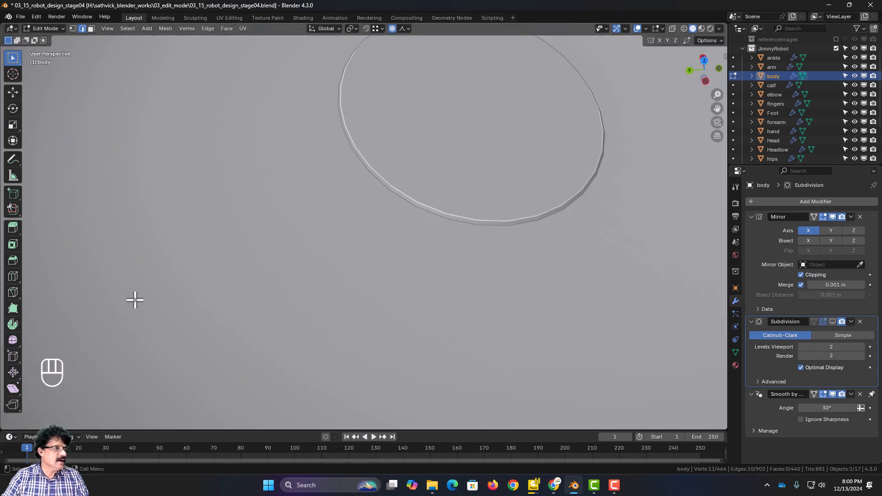
scroll(135, 300, "down", 4)
middle_click_drag(221, 317, 144, 277)
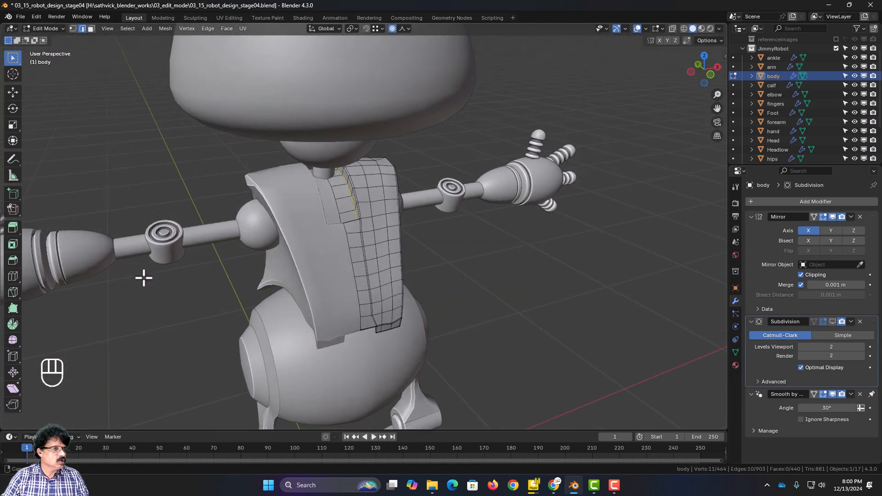
scroll(339, 242, "up", 8)
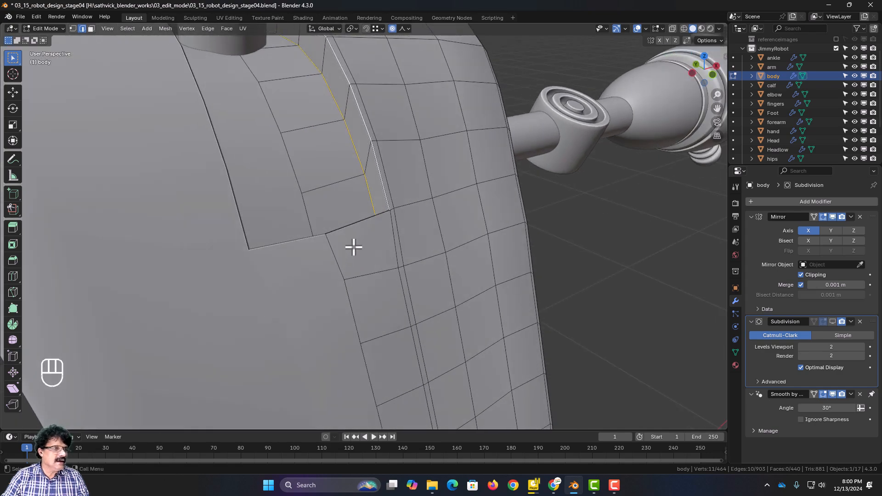
key("ctrl+b")
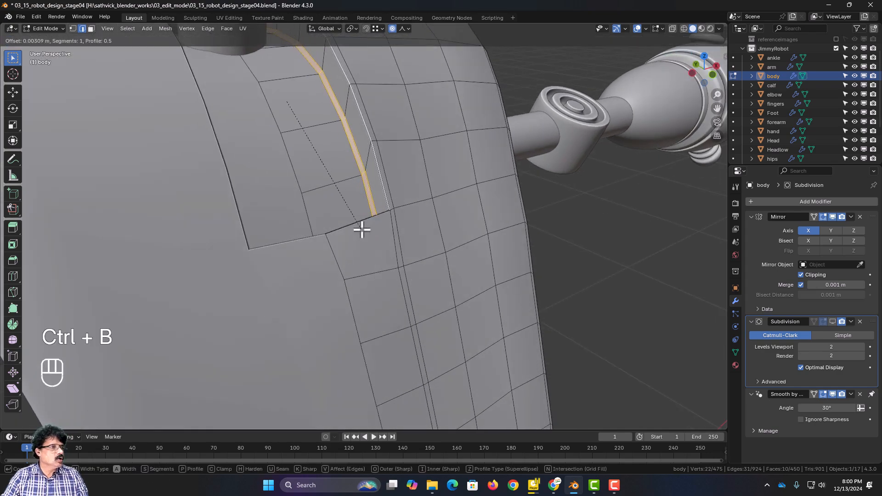
left_click(362, 230)
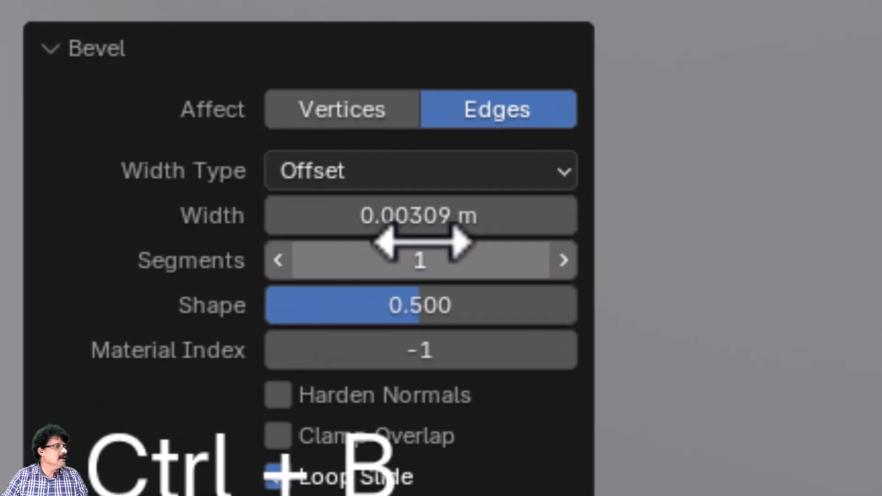
Set the inner edge bevel's width to 0.001 m, and show the body's Subdivision again in Object Mode
double_click(426, 224)
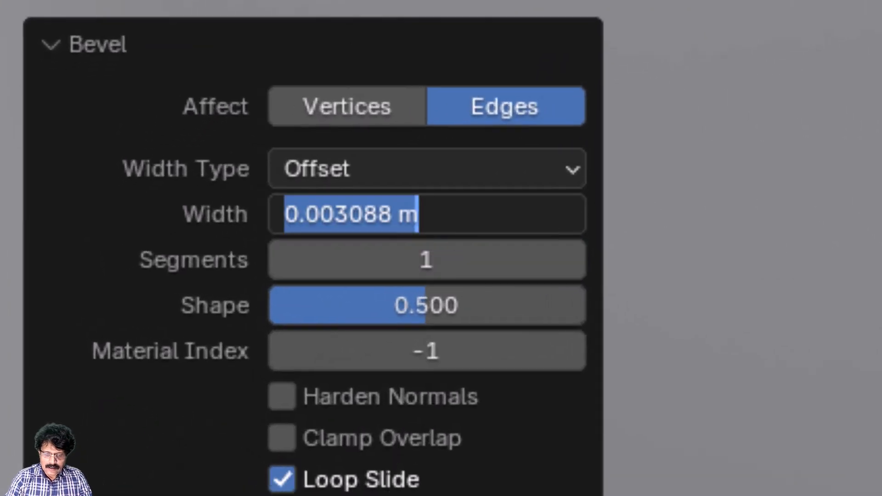
type(".001")
key("Return")
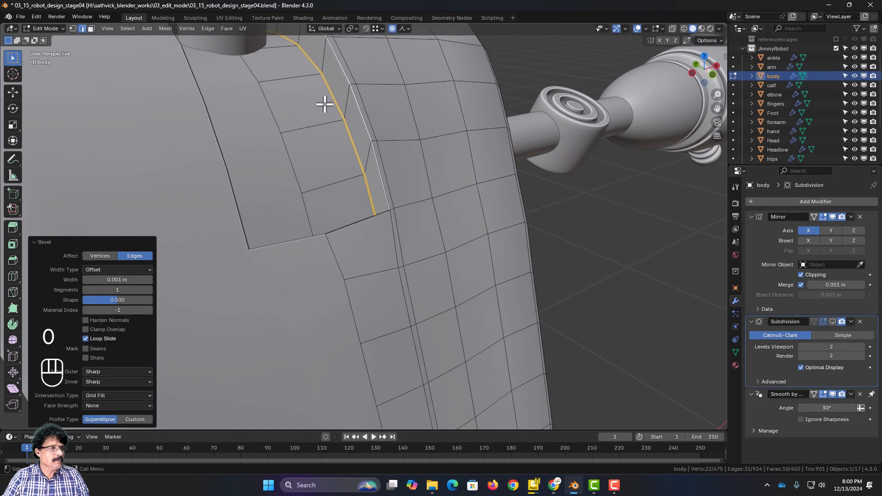
key("Tab")
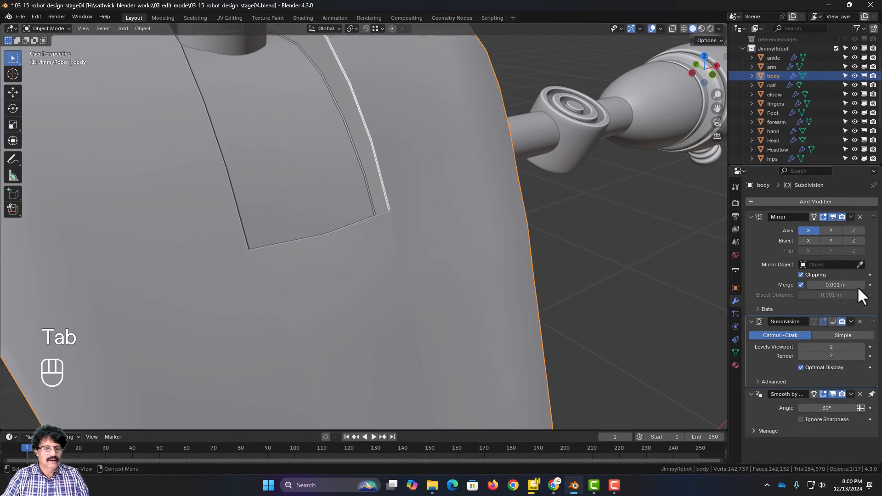
left_click(832, 321)
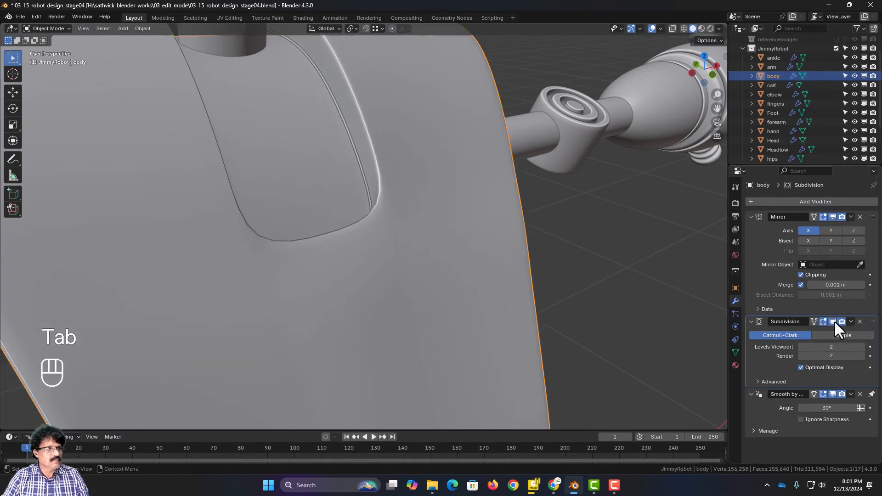
Examine the smoothed chest recess's rim, corners and inner edges from several angles
scroll(281, 159, "down", 3)
middle_click_drag(279, 158, 249, 159)
scroll(249, 159, "up", 5)
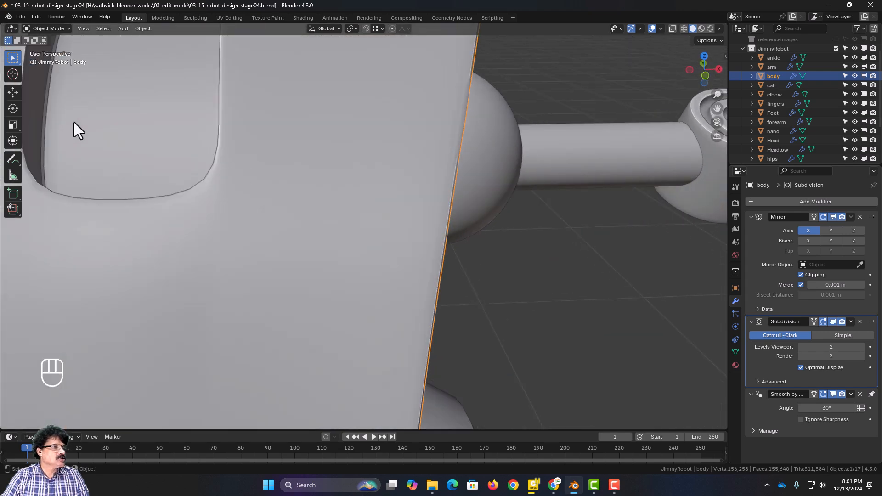
scroll(73, 122, "down", 3)
middle_click_drag(82, 142, 324, 156)
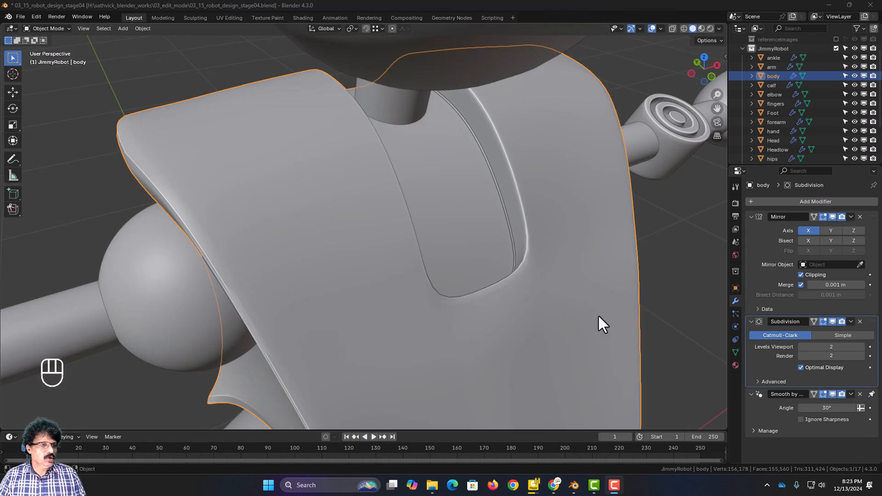
middle_click_drag(597, 314, 569, 317)
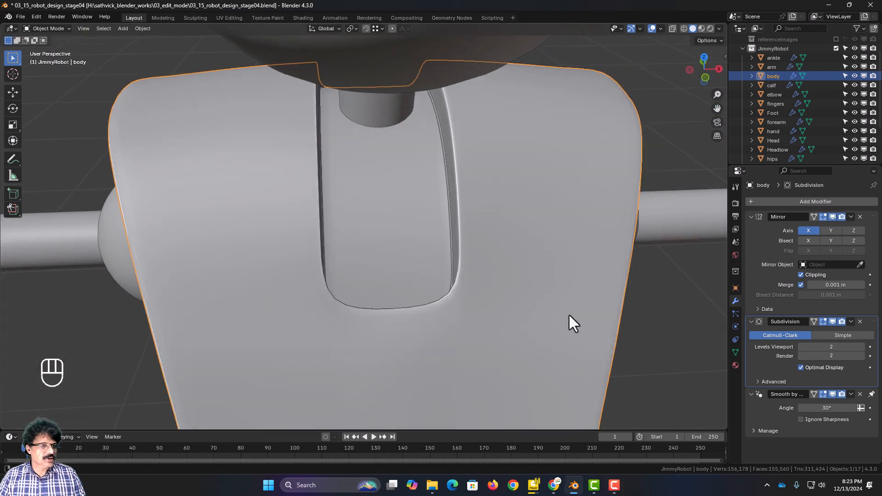
scroll(563, 304, "up", 2)
In the front view, add a vertical loop cut near the body's outer side, slide it to about -0.428, and switch to face selection
key("KP_1")
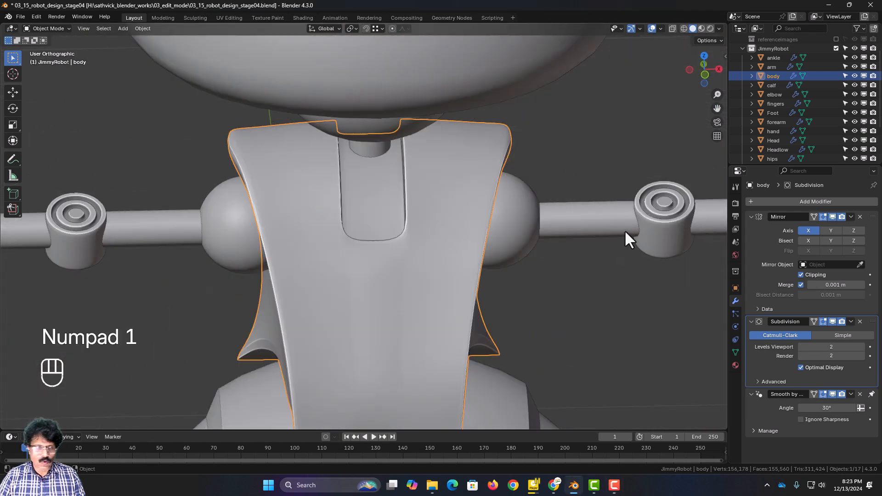
key("Tab")
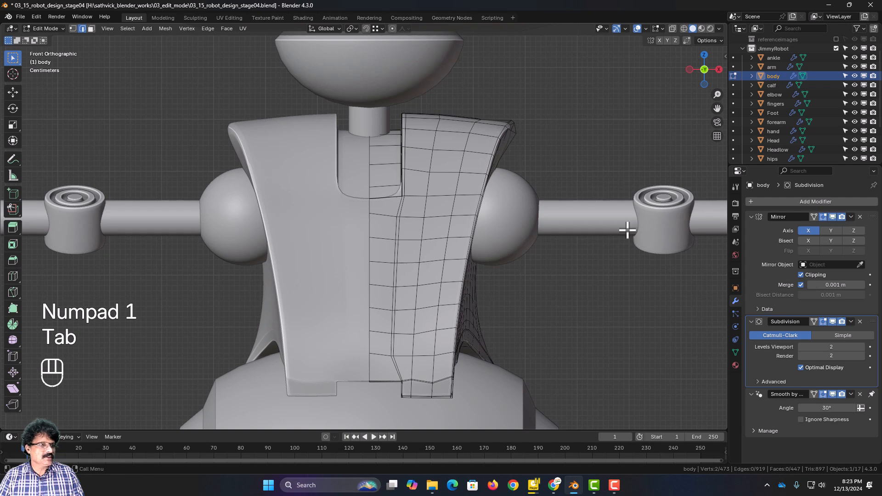
key("ctrl+r")
left_click(468, 169)
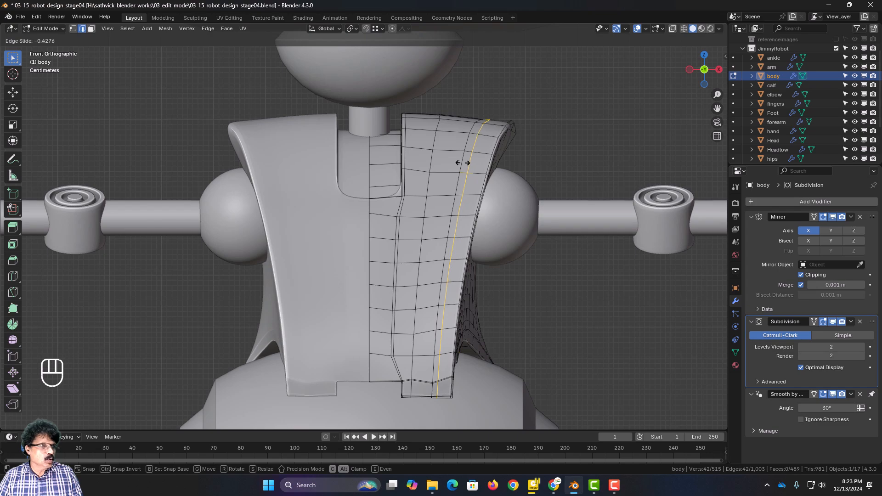
left_click(463, 163)
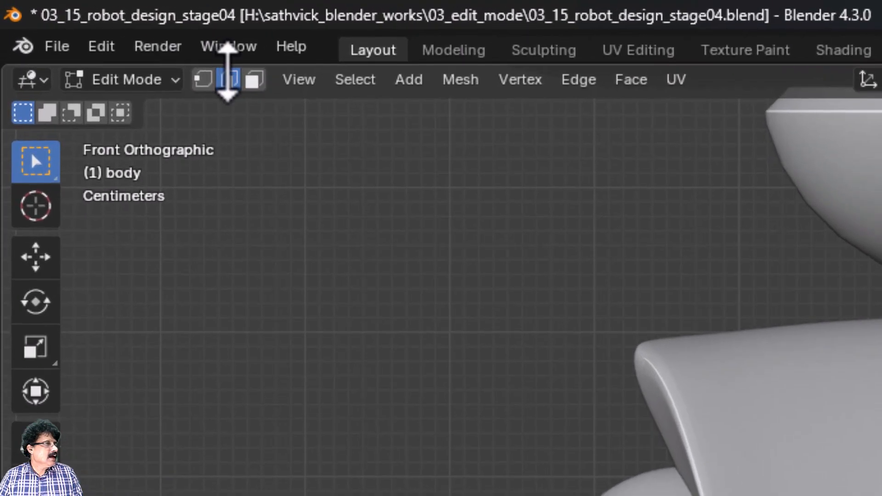
left_click(91, 28)
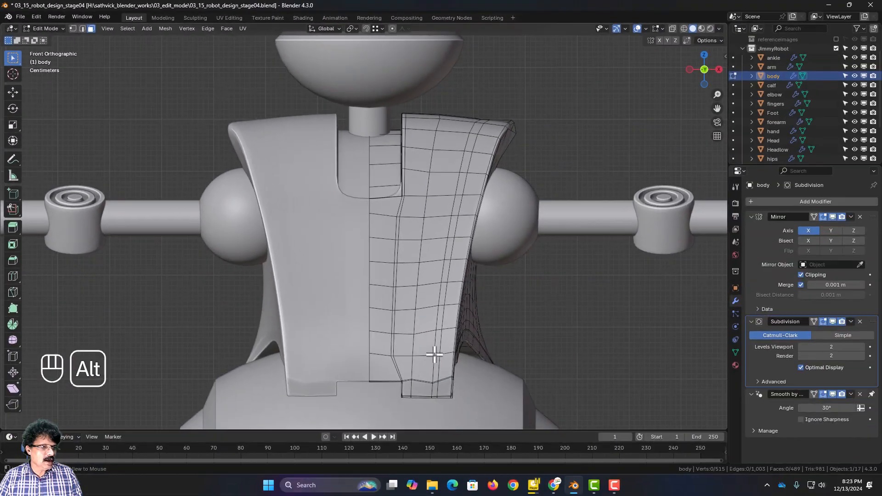
Select the narrow vertical face loop near the body's outer side and hide the Subdivision modifier in the viewport
left_click(436, 381, "alt")
scroll(457, 270, "up", 2)
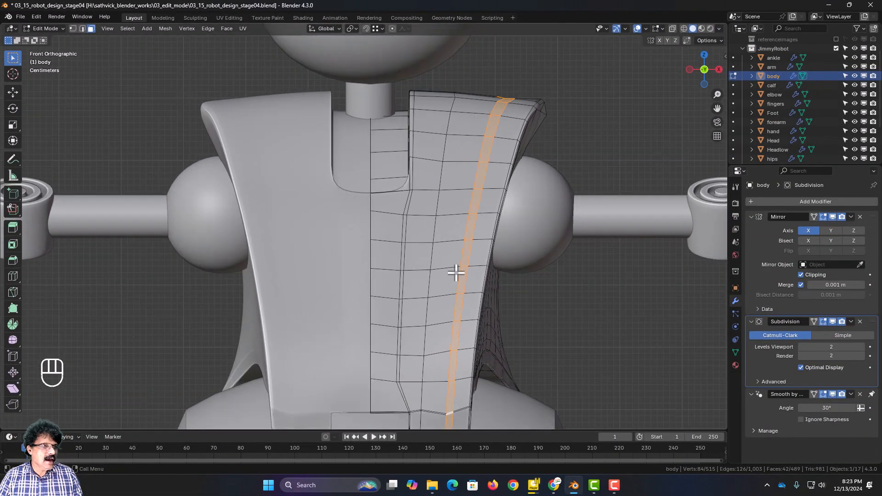
middle_click_drag(525, 132, 413, 197)
left_click(832, 321)
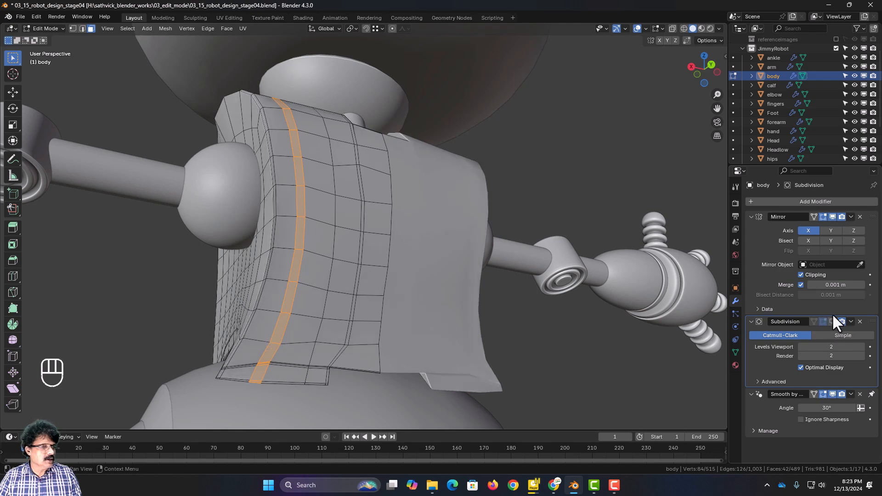
middle_click_drag(381, 233, 521, 275)
scroll(521, 273, "down", 2)
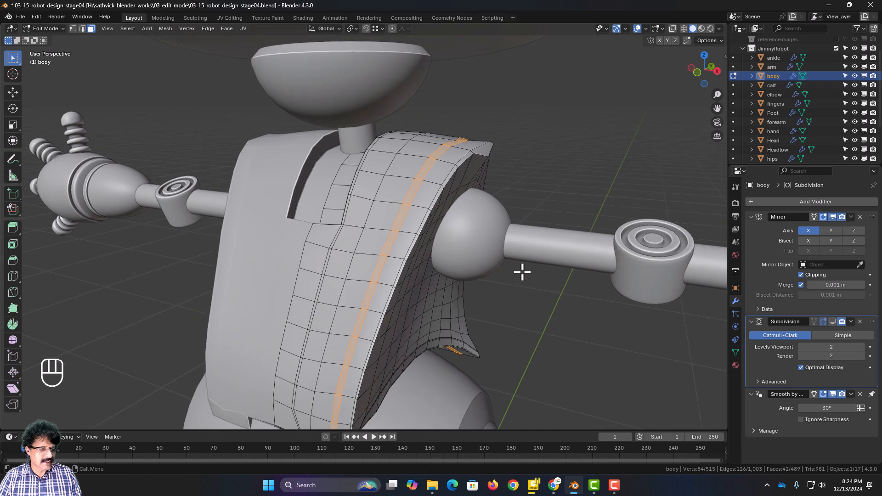
Extrude the selected face loop in place and sink it into a groove with a Shrink/Fatten offset of 0.02 m
key("e")
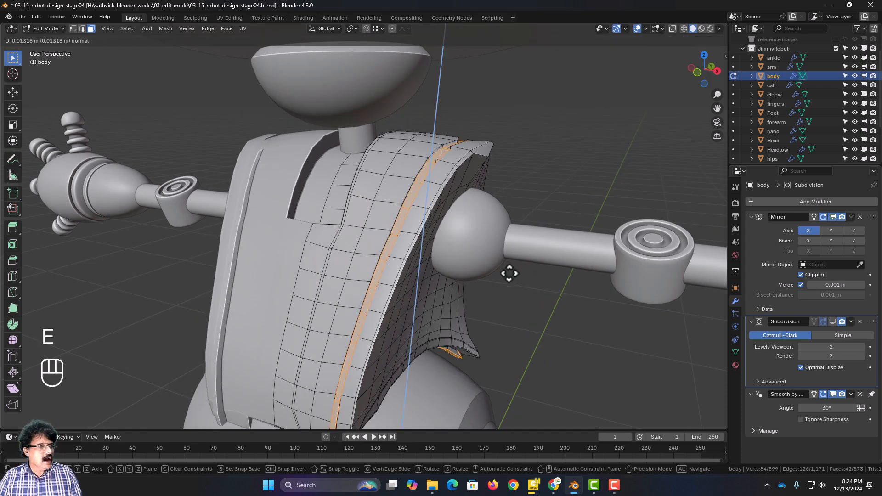
right_click(510, 273)
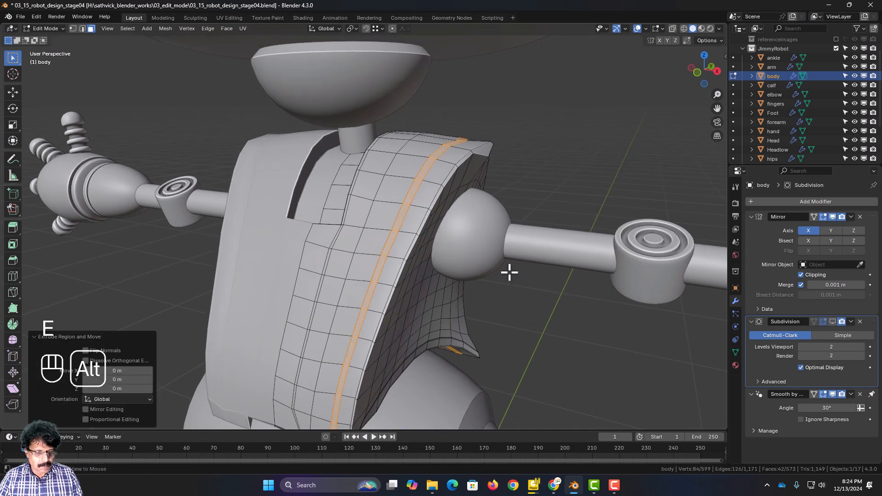
key("alt+s")
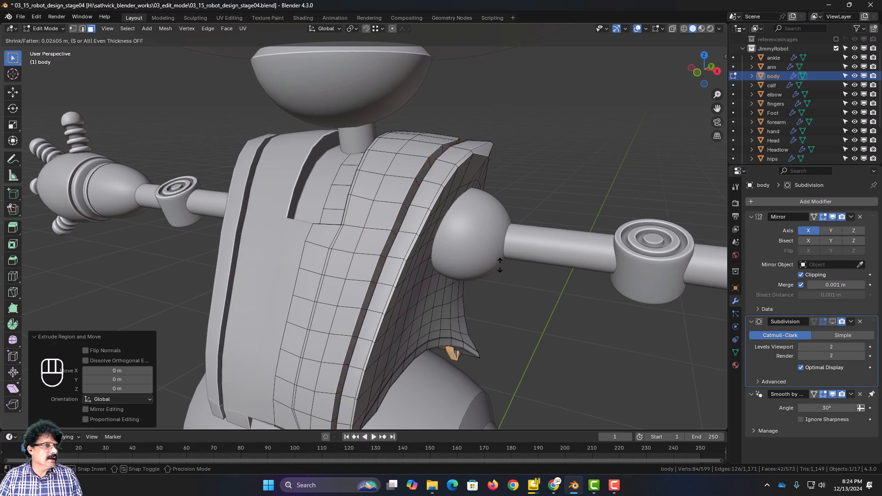
left_click(486, 271)
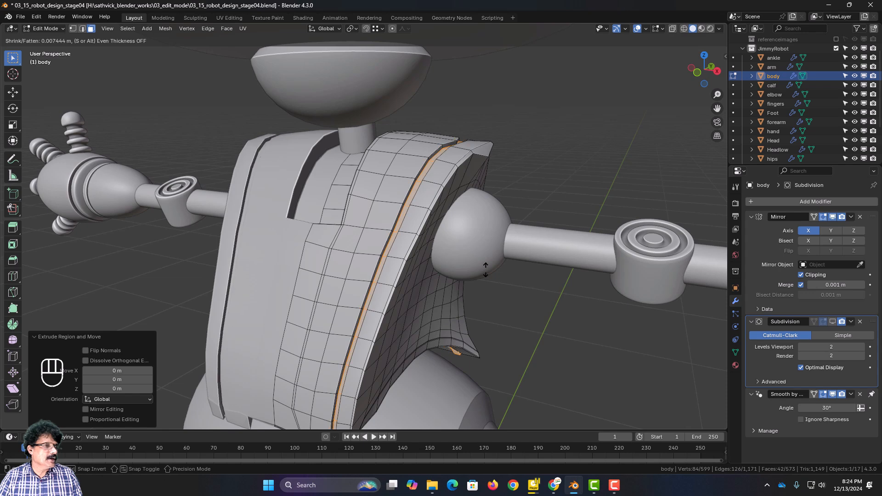
scroll(487, 269, "down", 1)
left_click(120, 389)
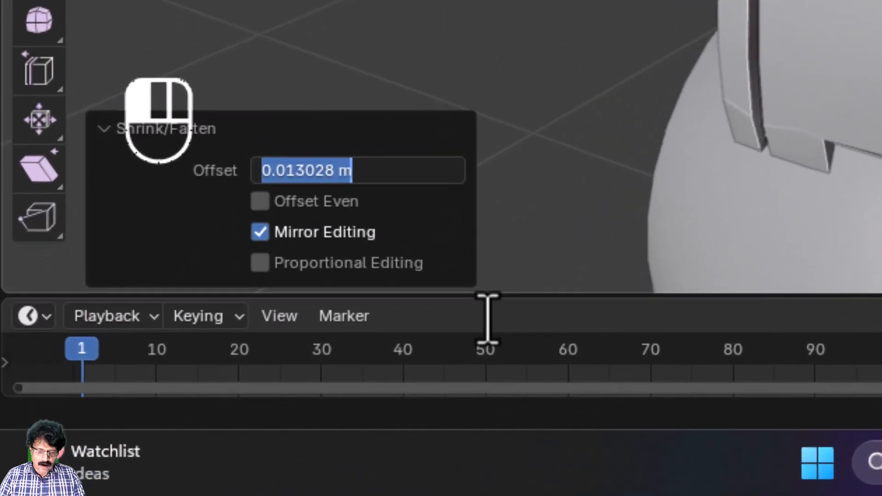
key("BackSpace")
type(".")
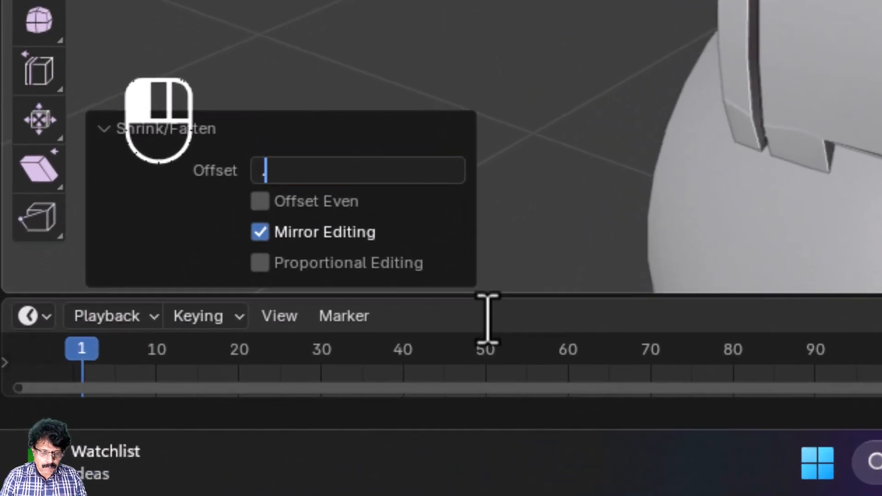
type("02")
key("Return")
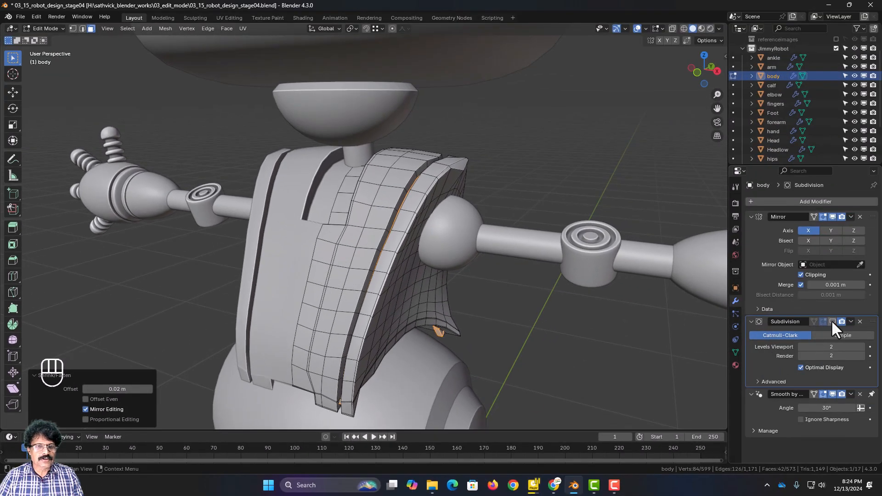
Show the body's Subdivision again and inspect the smoothed groove in Object Mode
left_click(832, 320)
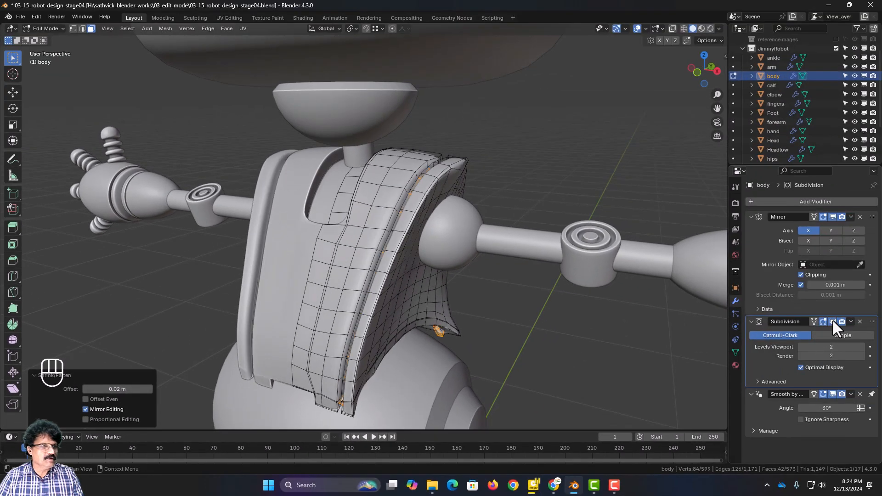
key("Tab")
middle_click_drag(365, 289, 392, 288)
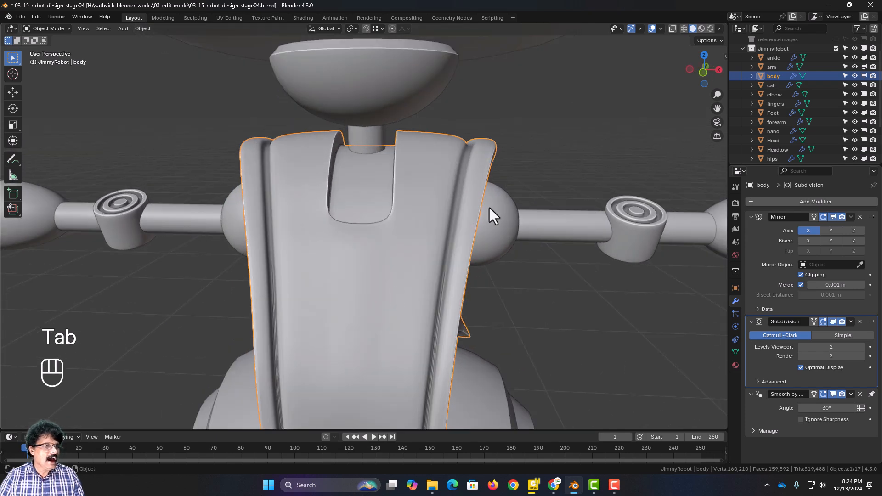
scroll(489, 207, "down", 3)
scroll(389, 289, "up", 2)
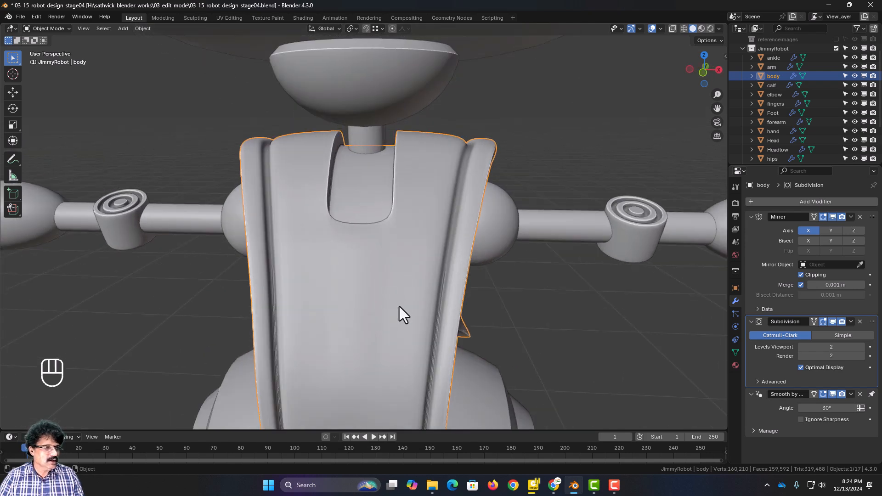
middle_click_drag(399, 306, 399, 299)
scroll(398, 297, "down", 1)
scroll(400, 289, "down", 1)
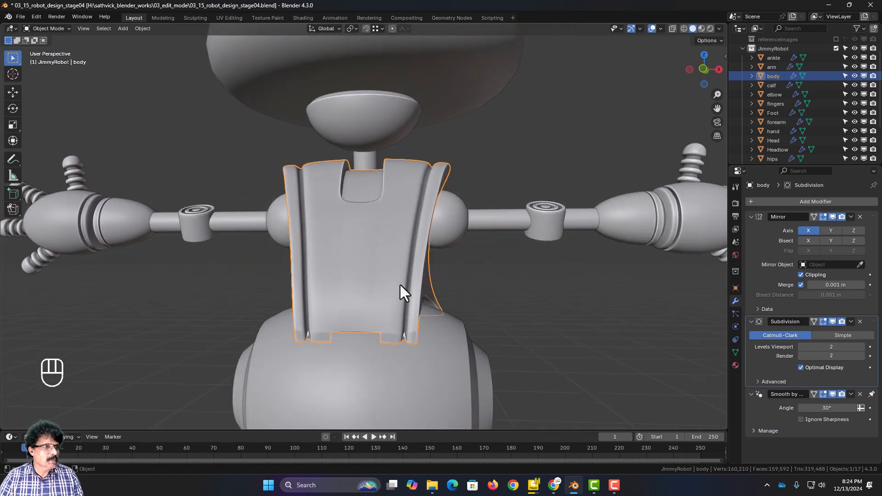
Add a vertical supporting loop cut on the strip outside the groove and slide it toward the groove to about -0.663
scroll(420, 216, "up", 2)
key("Tab")
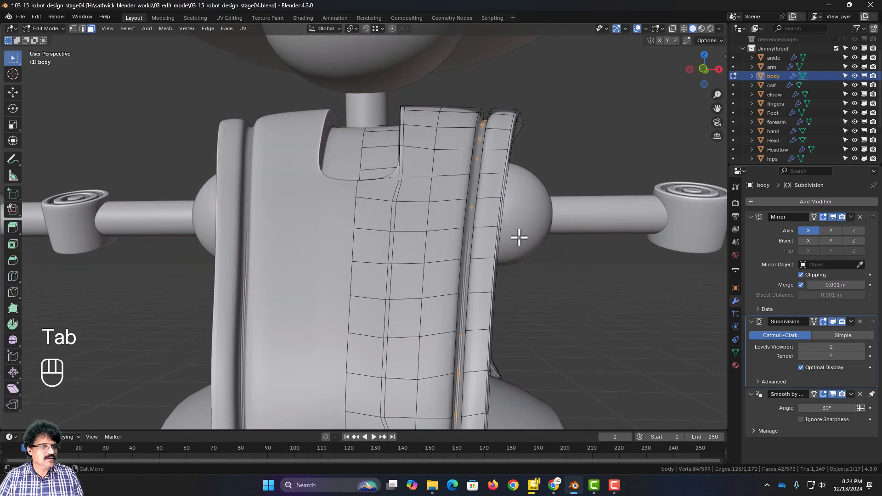
key("ctrl+r")
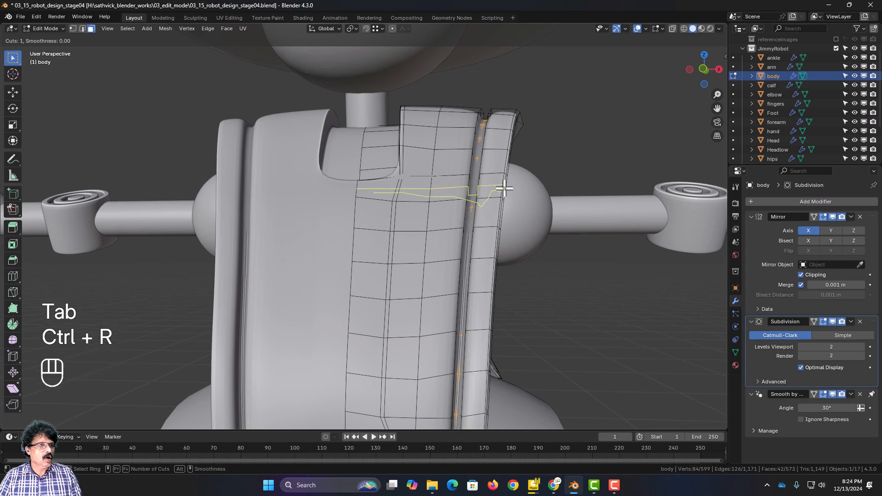
left_click(488, 181)
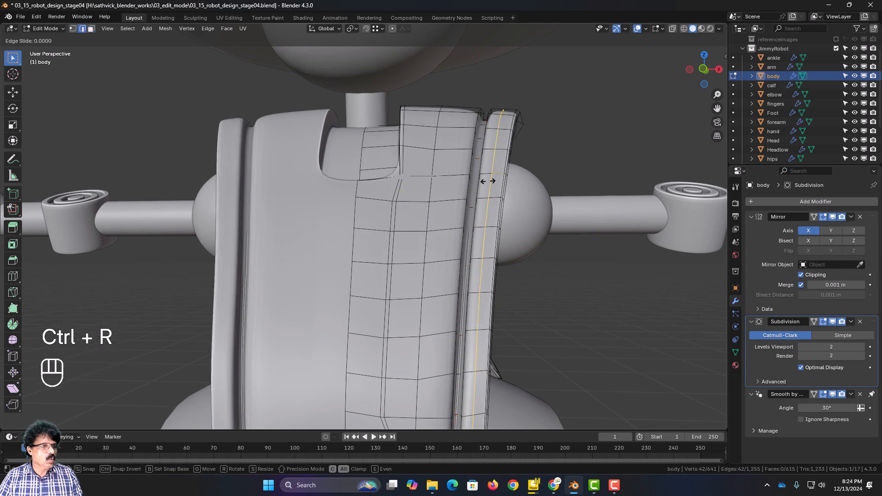
left_click(482, 179)
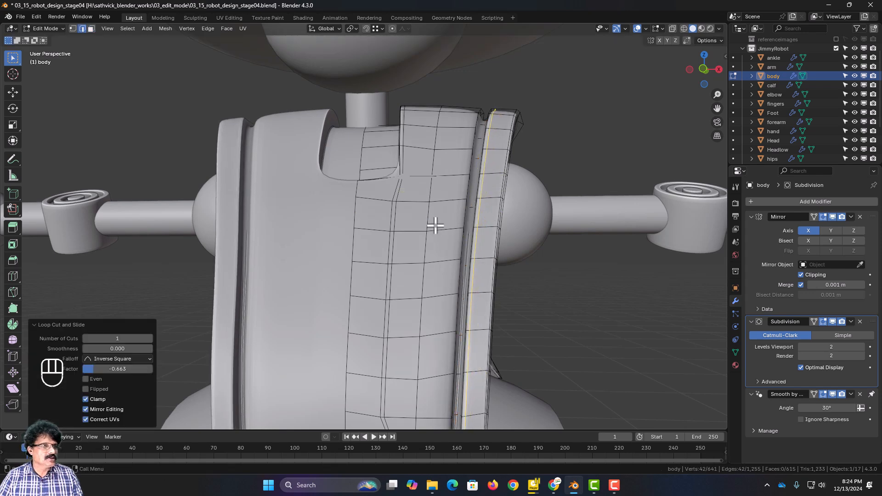
Add a vertical loop cut on the chest side of the groove, slide it toward the groove to about 0.75, and return to Object Mode
key("ctrl+r")
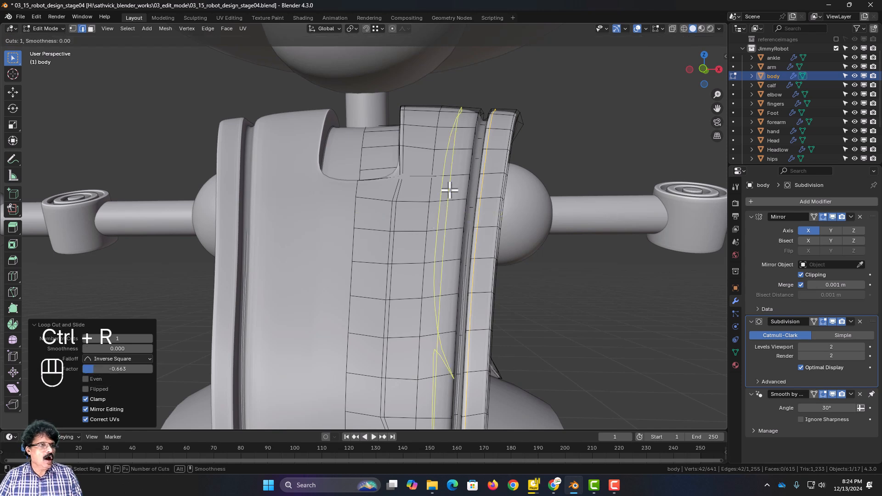
left_click(449, 189)
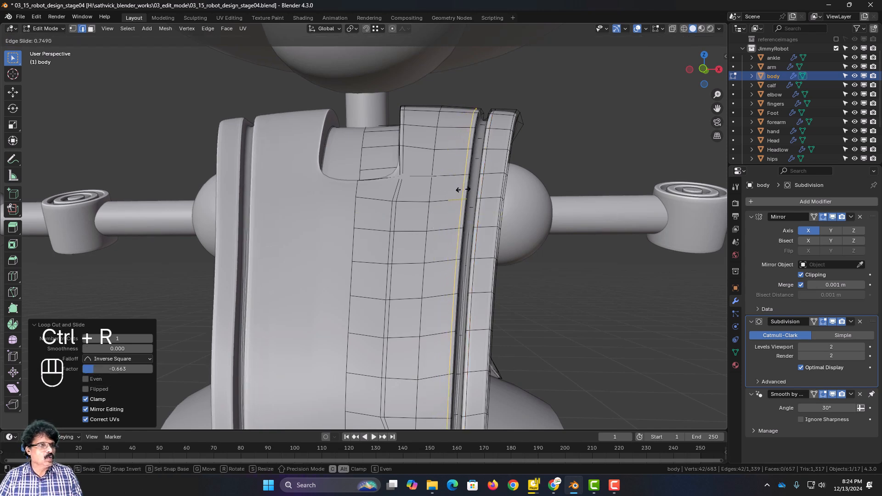
left_click(463, 190)
key("Tab")
scroll(473, 221, "down", 4)
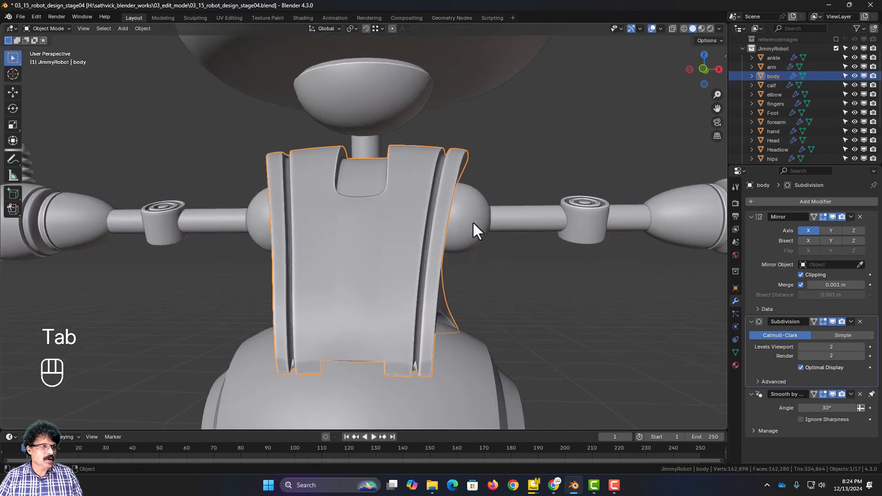
Examine the sharpened grooves and their lower ends at the body's bottom edge
scroll(473, 221, "down", 3)
middle_click_drag(467, 232, 461, 285)
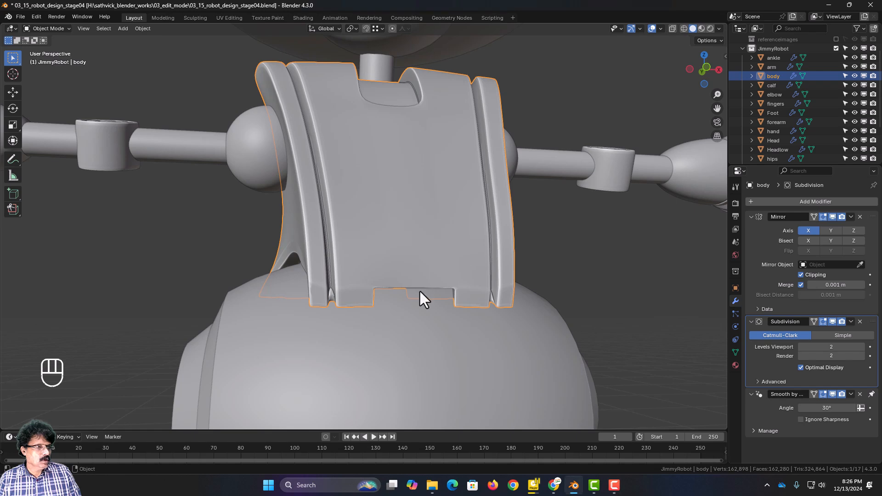
scroll(420, 292, "up", 3)
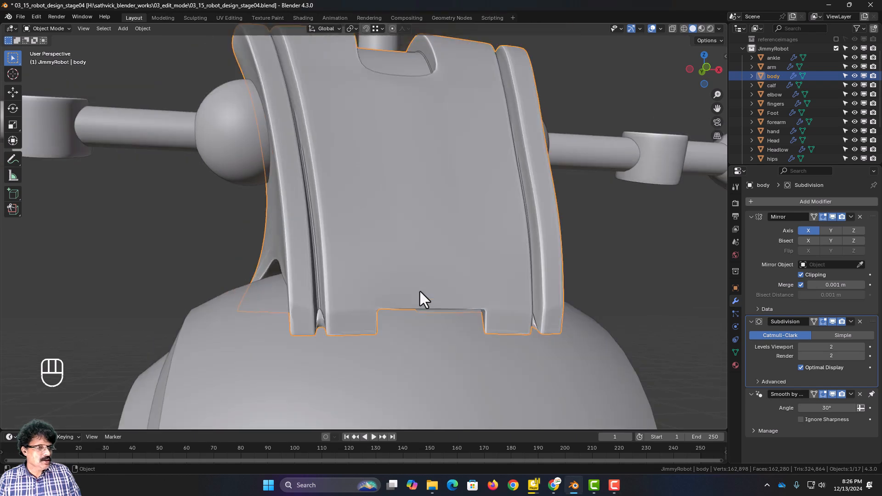
scroll(420, 291, "down", 1)
middle_click_drag(403, 284, 411, 299)
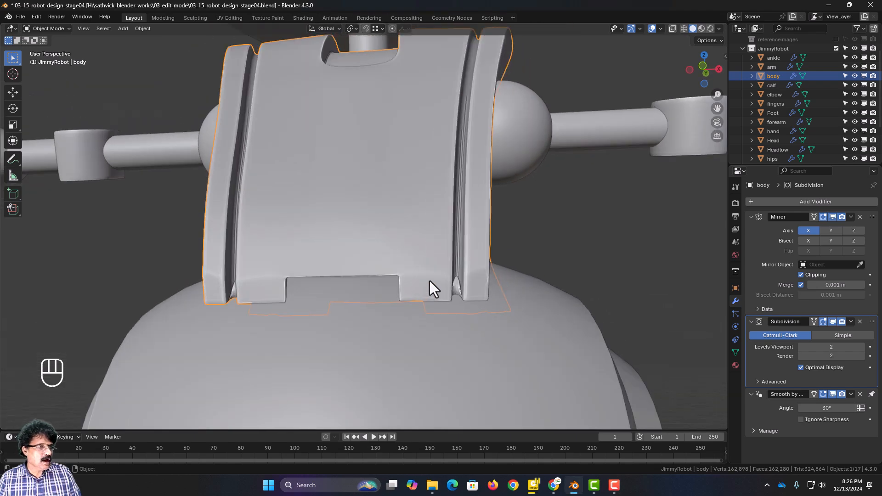
scroll(413, 278, "up", 2)
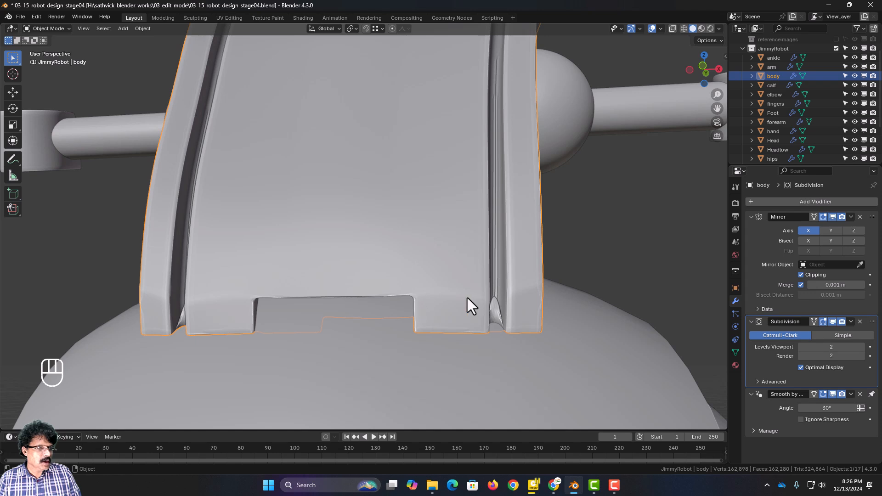
scroll(467, 294, "up", 2)
middle_click_drag(465, 300, 456, 299)
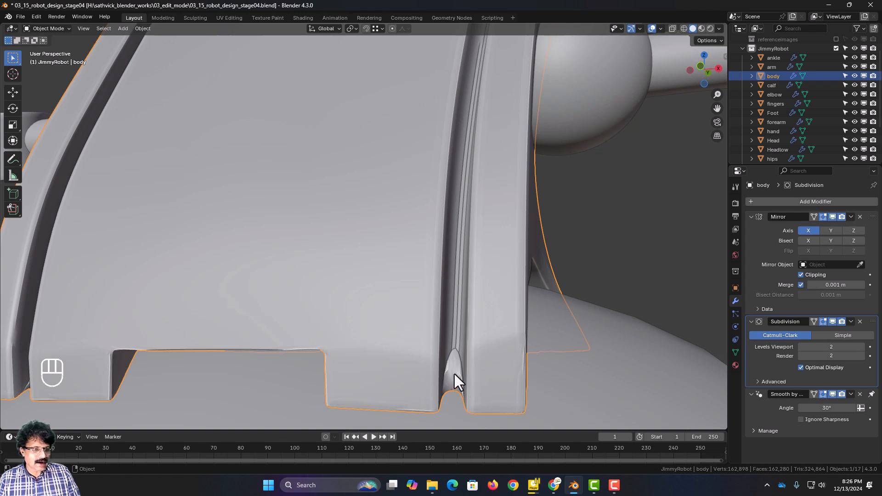
In Edit Mode, dissolve the extra crosswise edges near the lower end of the strip outside the groove
key("Tab")
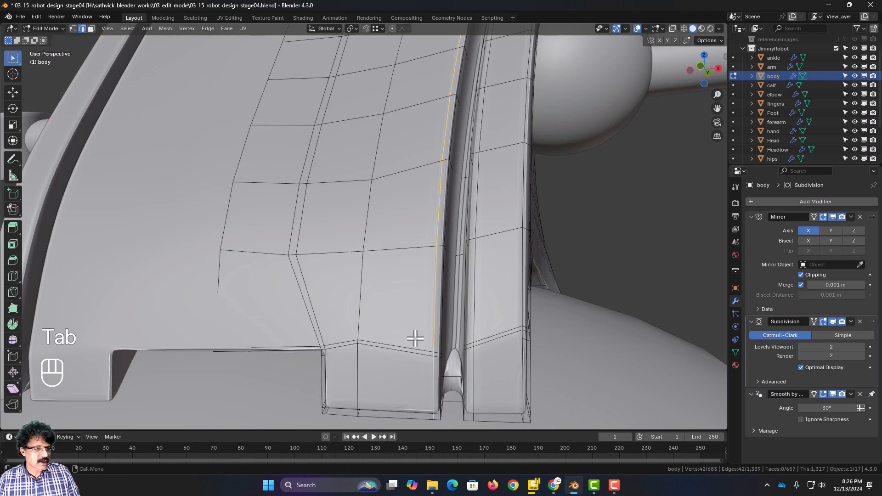
left_click(492, 342)
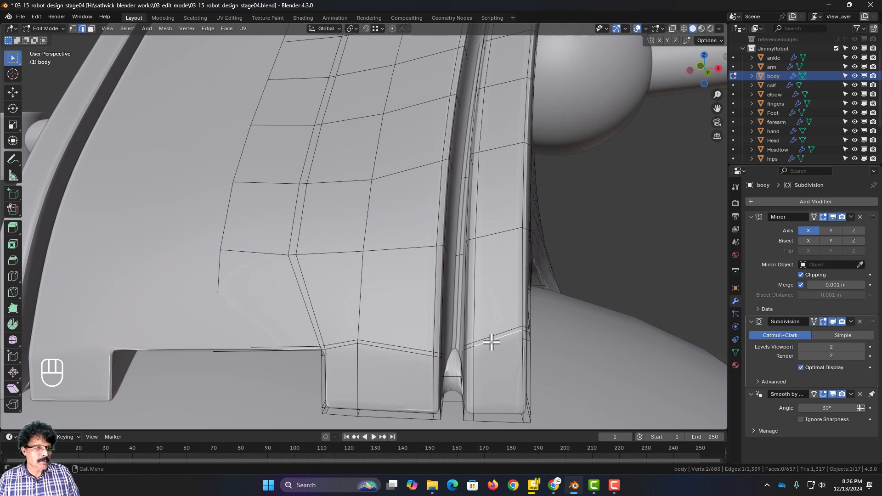
key("x")
left_click(491, 342)
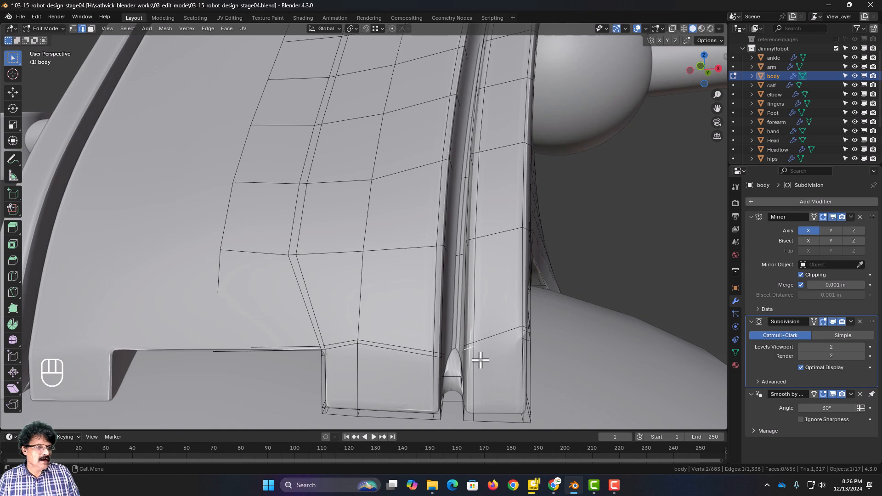
key("x")
left_click(478, 359)
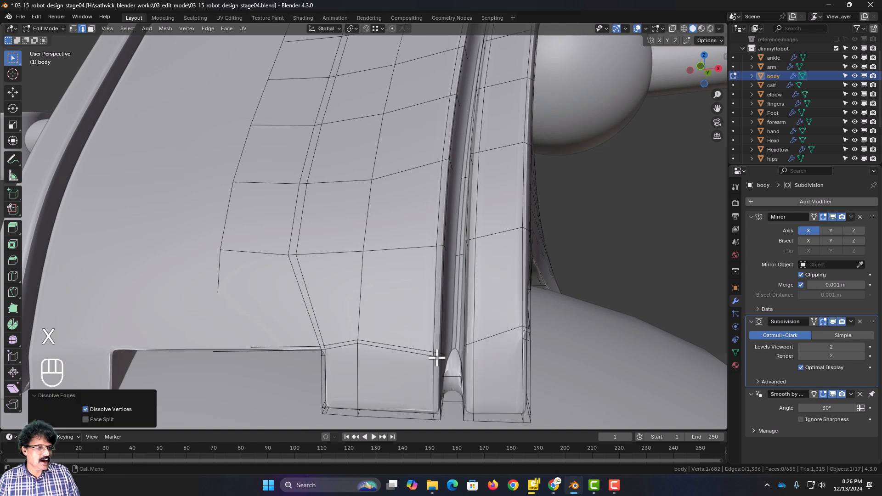
Select the lower of the doubled crosswise edges on the chest side of the groove, near the bottom tab, and dissolve them
left_click(428, 359)
left_click(405, 348, "shift")
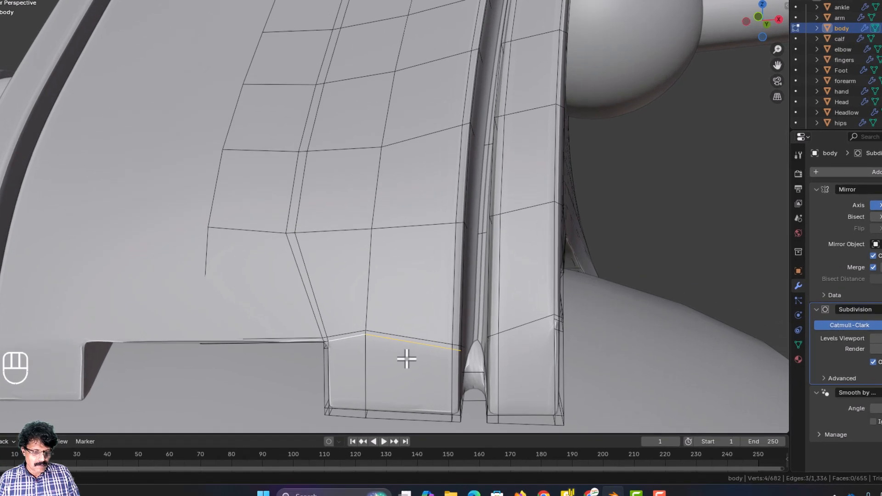
key("x")
left_click(392, 369)
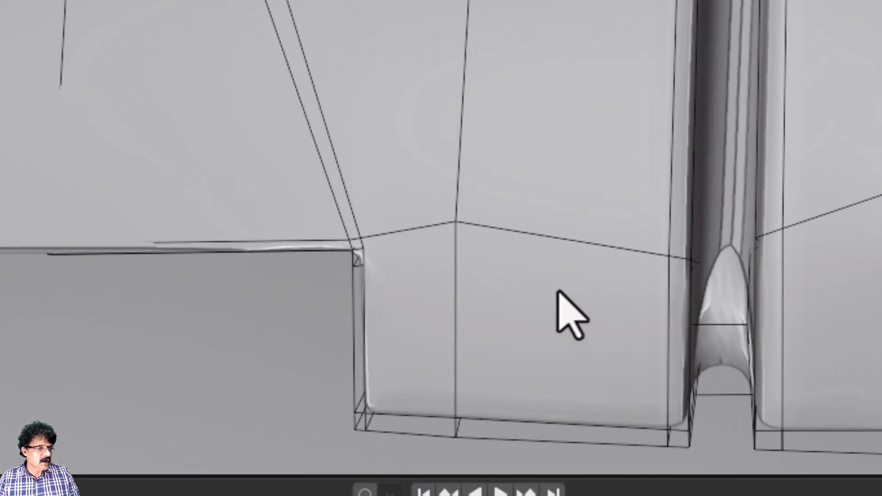
Dissolve the remaining crosswise edges inside the front groove near its lower end, and return to Object Mode
key("x")
left_click(734, 329)
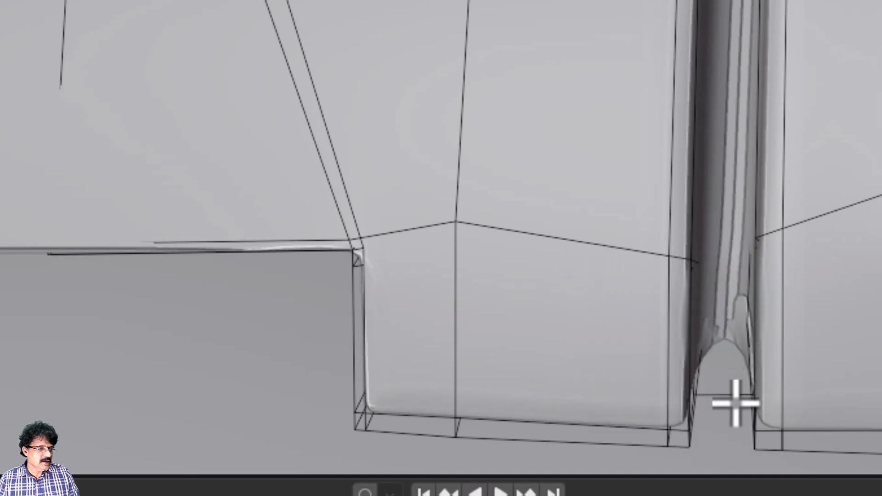
key("x")
left_click(731, 394)
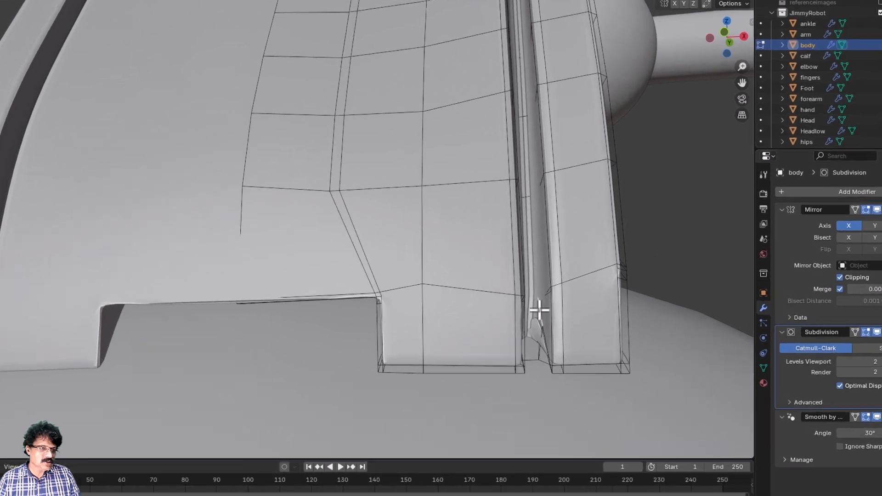
key("x")
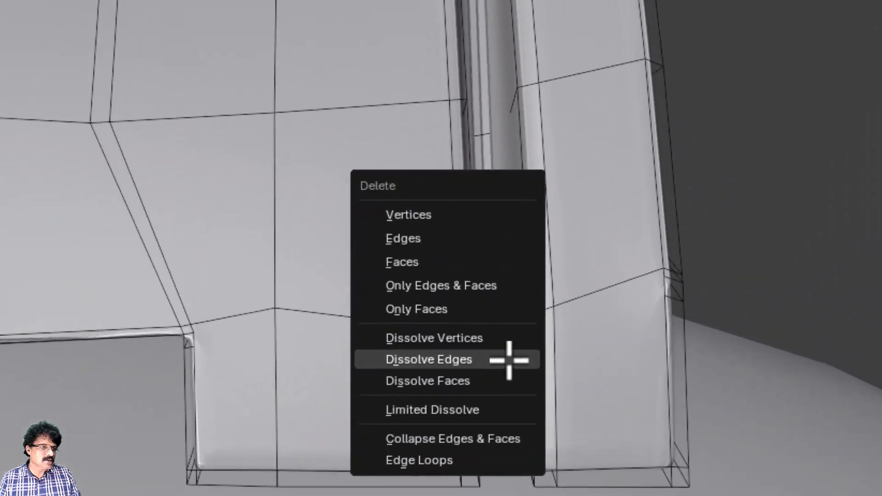
left_click(549, 304)
key("Tab")
On the back of the body, dissolve the extra crosswise edges inside the groove's lower end in Edit Mode, and return to Object Mode
middle_click_drag(602, 314, 391, 240)
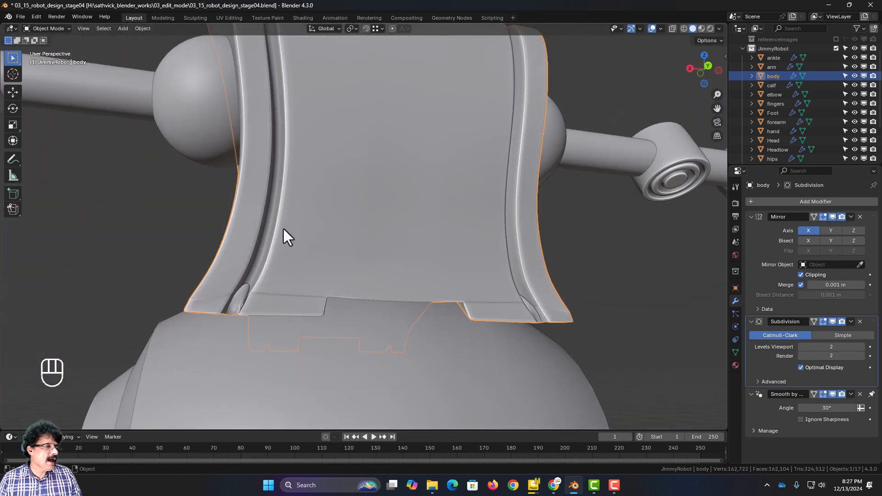
scroll(392, 252, "up", 2)
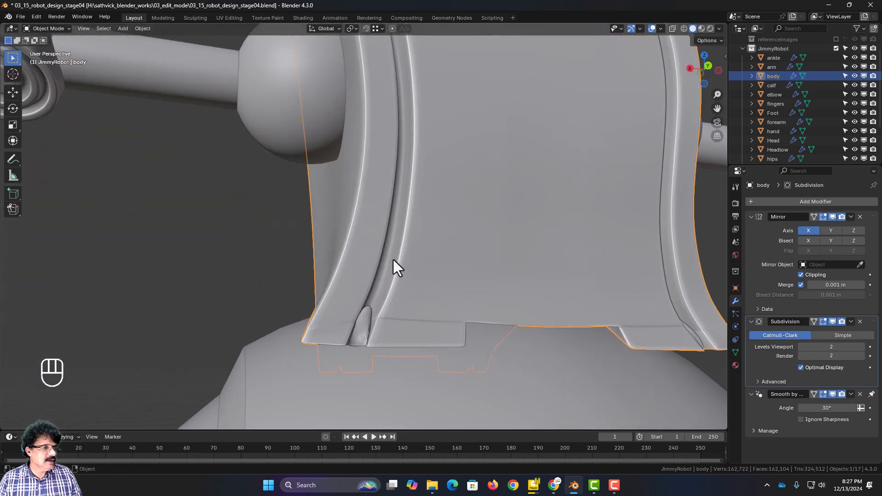
middle_click_drag(385, 287, 393, 238, "shift")
scroll(388, 253, "up", 1)
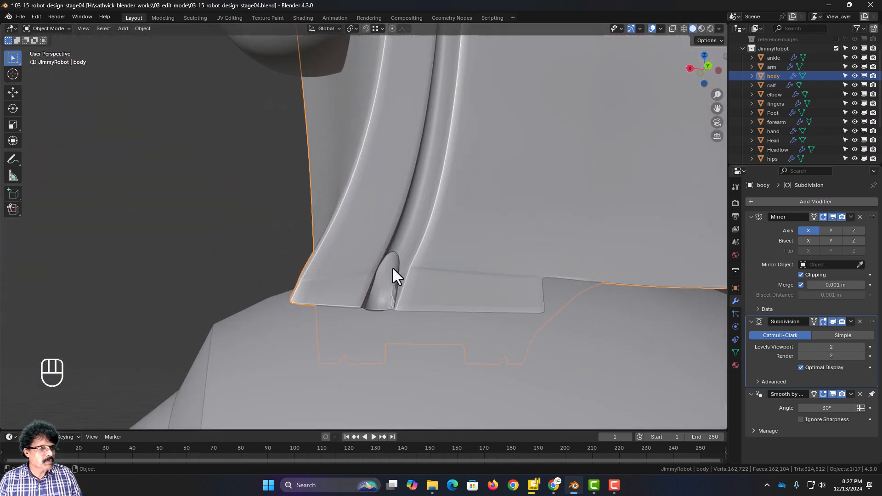
key("Tab")
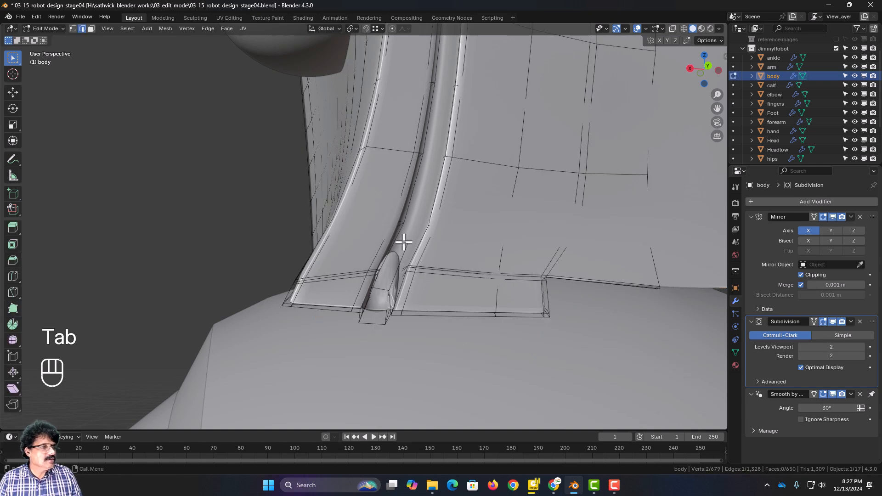
key("x")
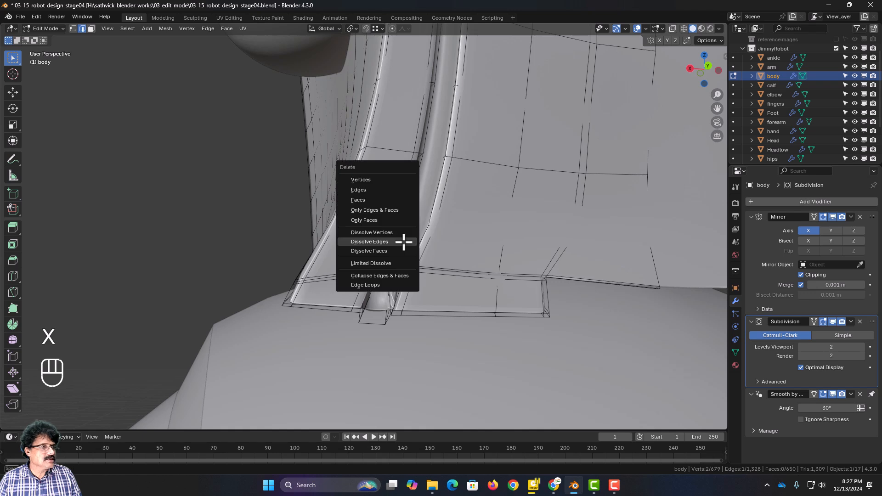
left_click(403, 242)
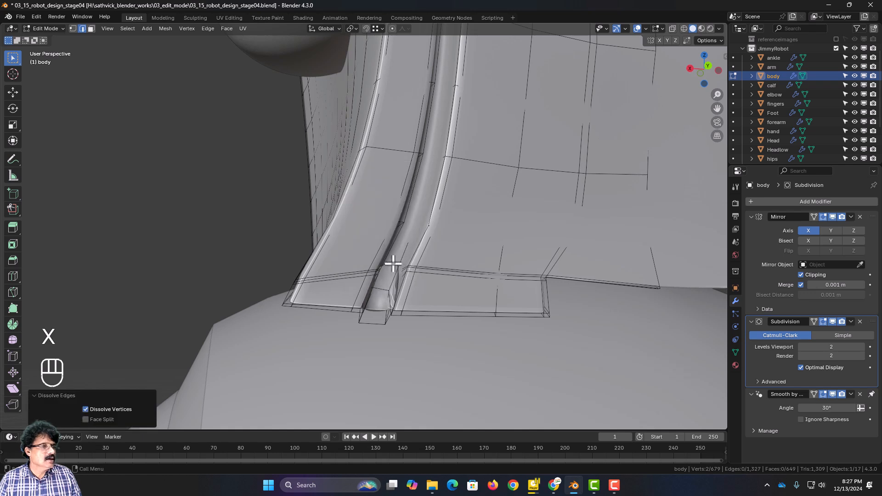
key("ctrl+z")
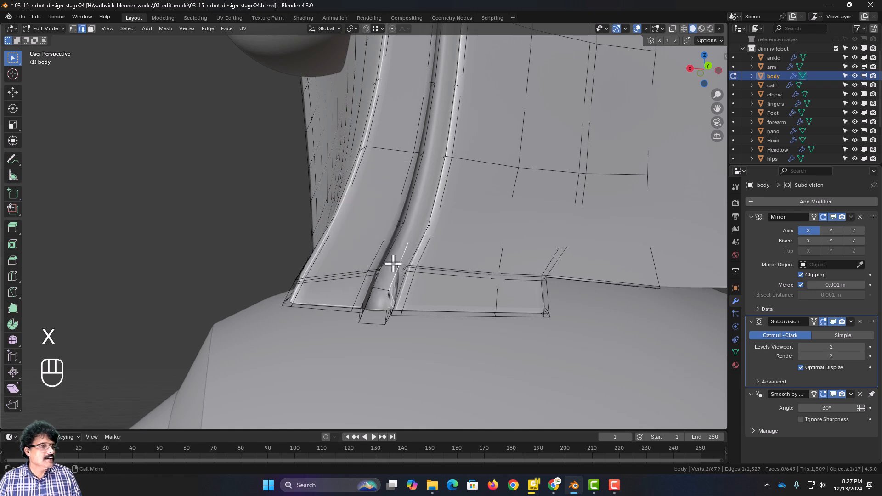
key("x")
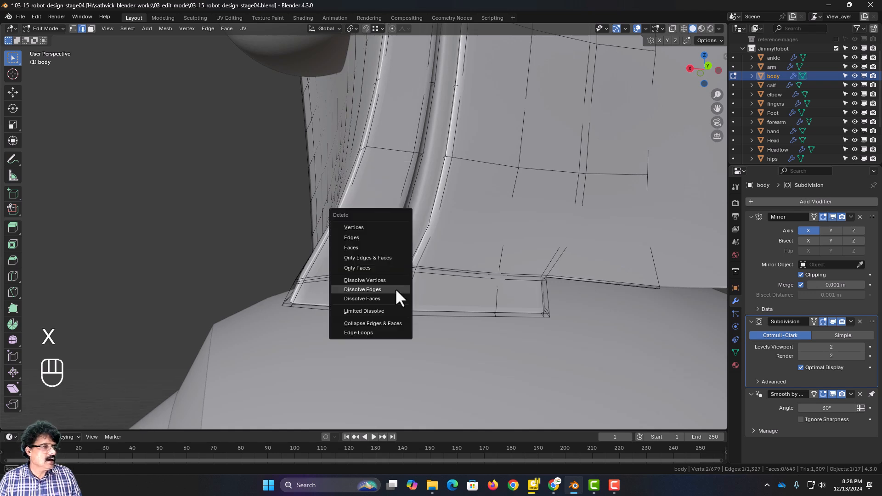
left_click(398, 289)
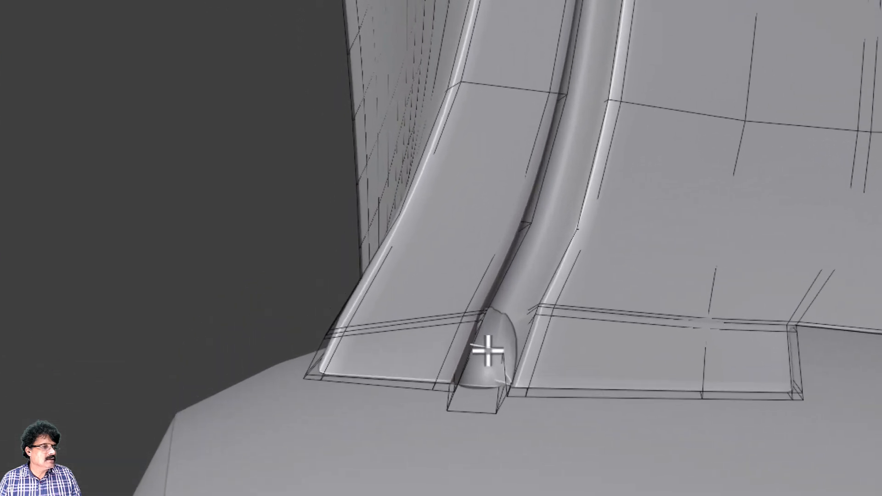
key("x")
left_click(380, 291)
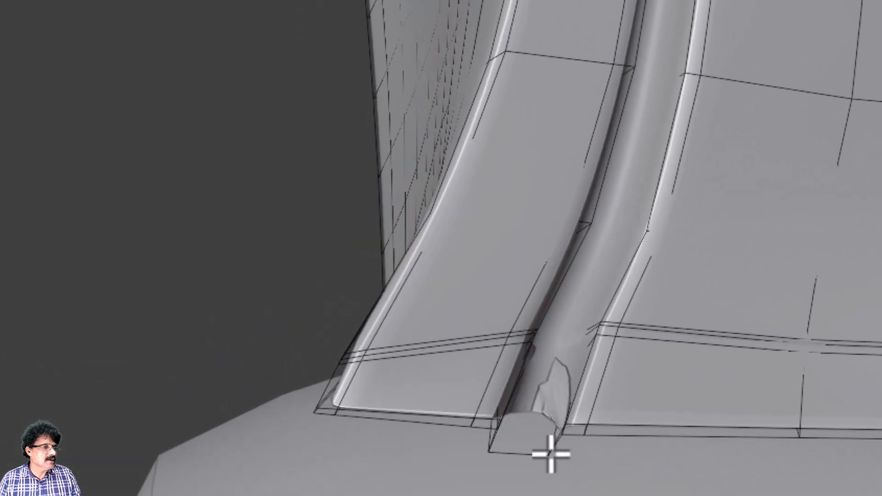
middle_click_drag(551, 455, 744, 398)
key("Tab")
In front view, select the hips object and add a Subdivision Surface modifier with Levels Viewport set to 2
scroll(560, 425, "down", 4)
scroll(563, 423, "down", 1)
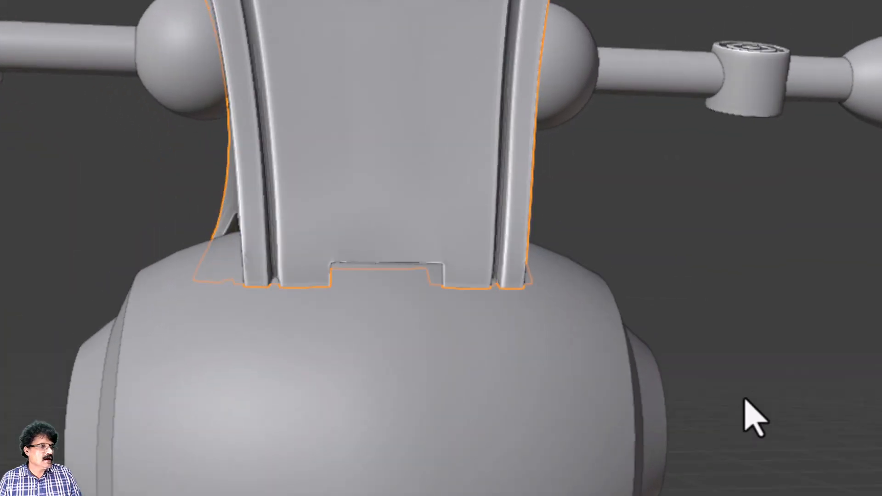
key("KP_1")
scroll(454, 340, "down", 4)
left_click(455, 340)
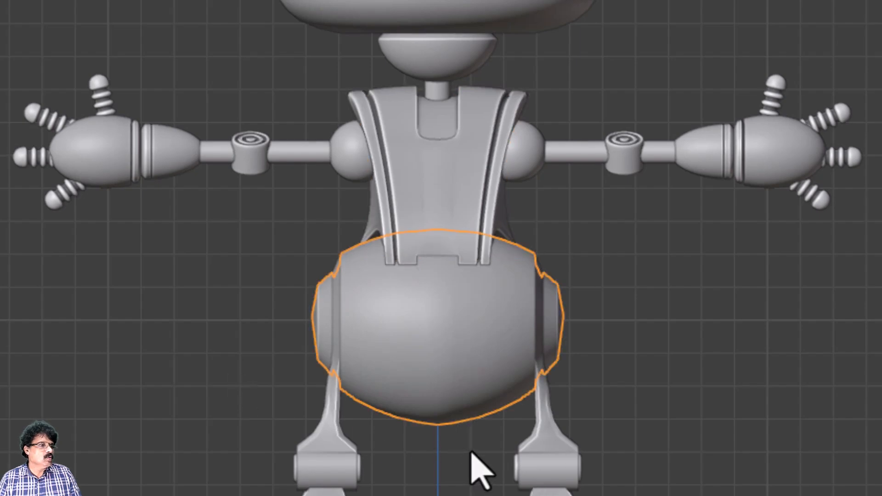
scroll(472, 457, "up", 1)
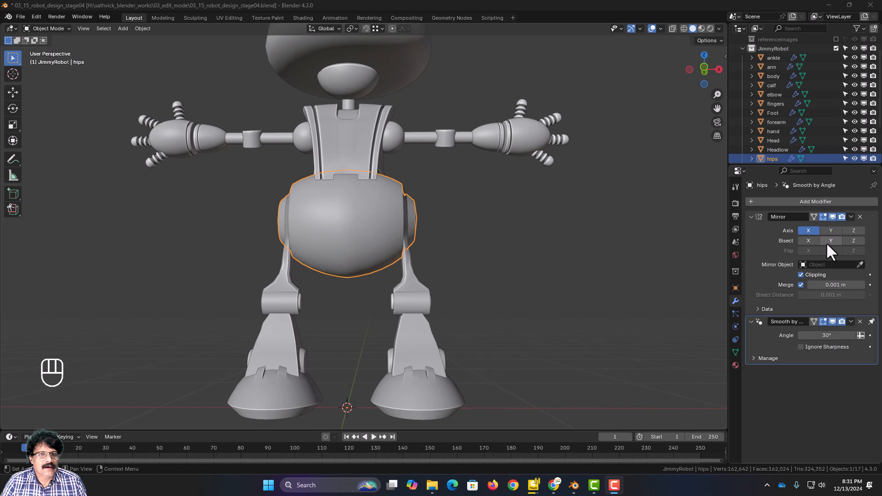
left_click(816, 202)
left_click(816, 198)
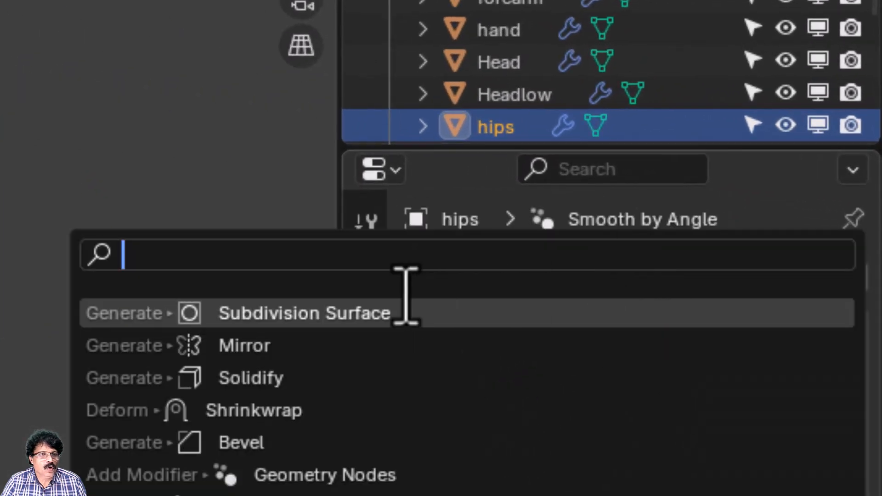
left_click(381, 313)
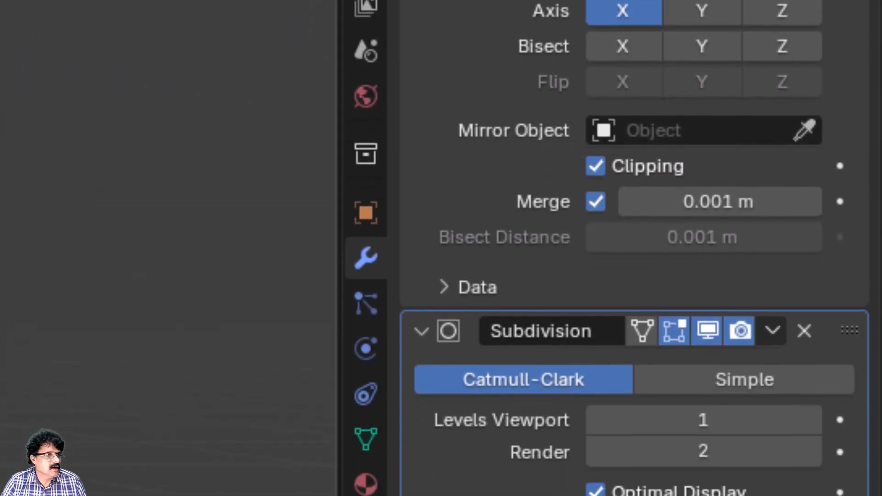
left_click(813, 419)
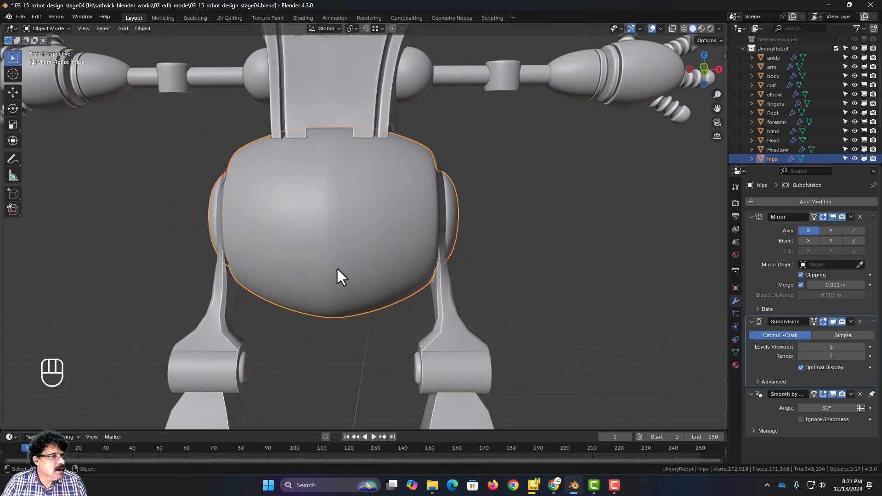
In Edit Mode, select the hips' center edge loop and scale it to about 0.979 using Sharp proportional editing with a size of about 0.341
middle_click_drag(330, 264, 258, 225)
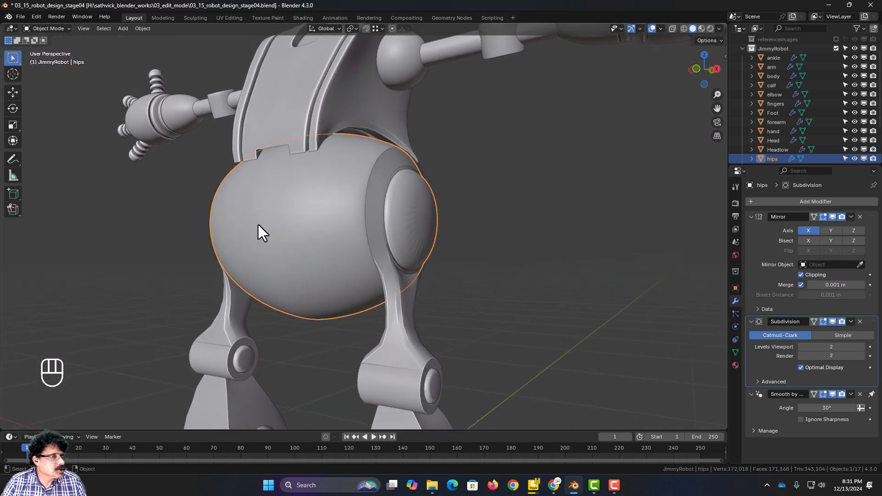
key("Tab")
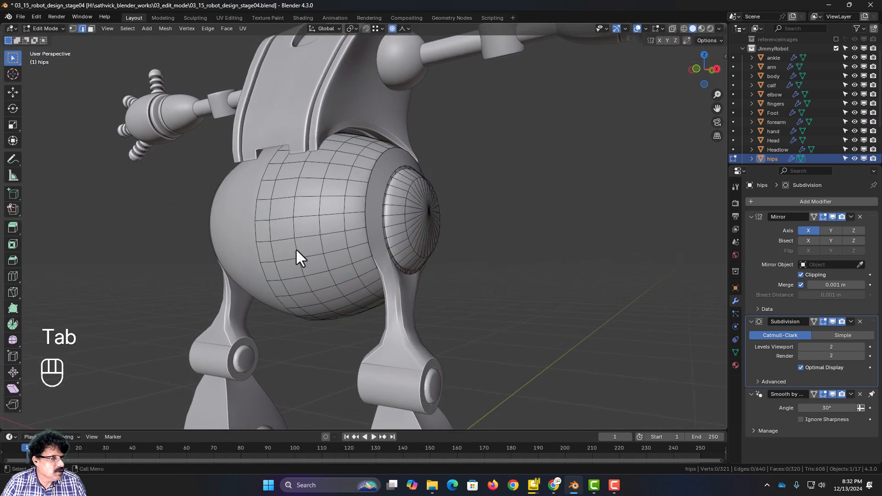
left_click(272, 291, "alt")
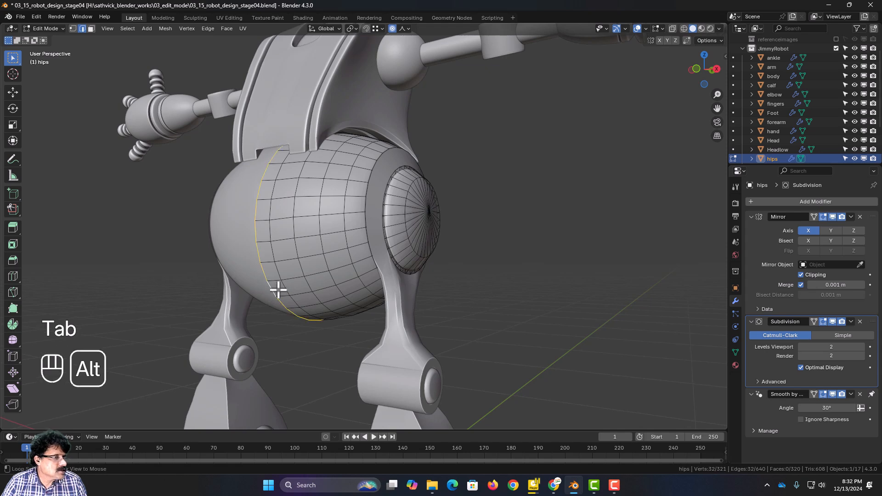
key("s")
left_click(640, 291)
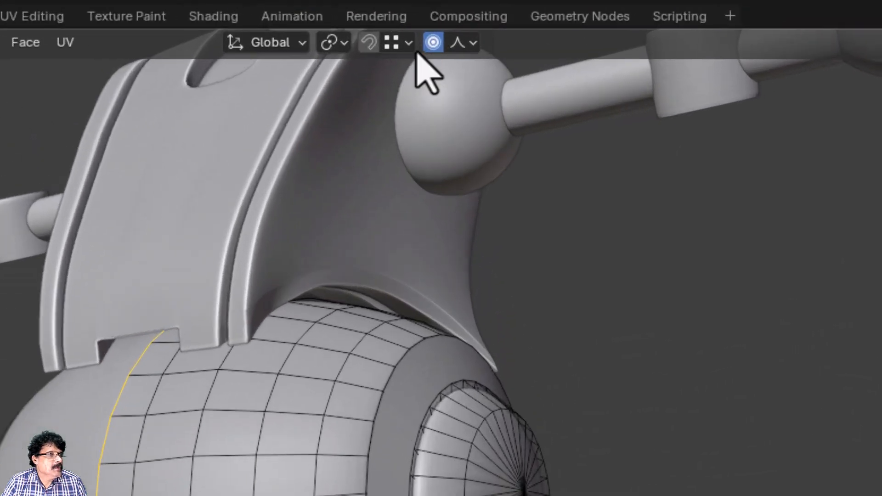
left_click(393, 28)
left_click(458, 53)
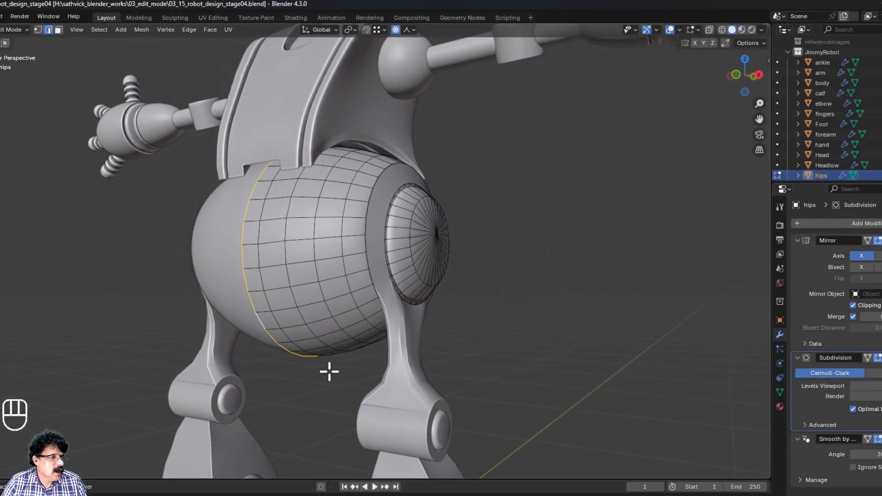
left_click(296, 327, "alt")
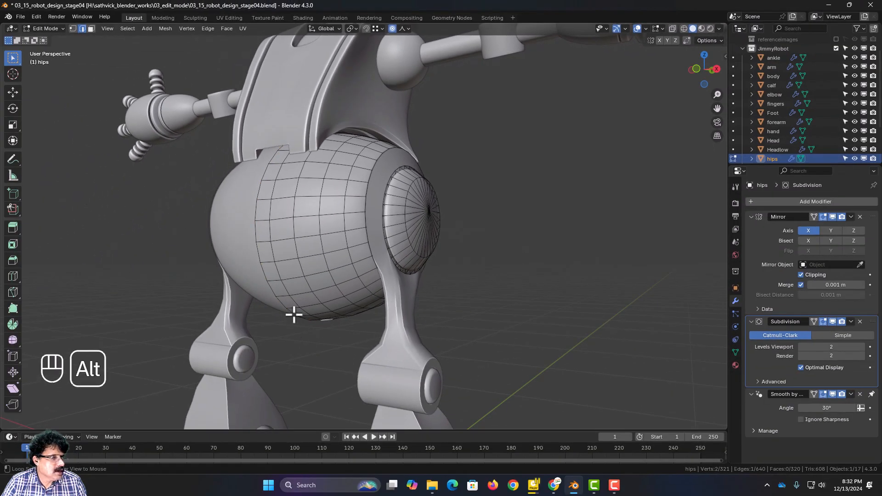
left_click(294, 315, "alt")
key("s")
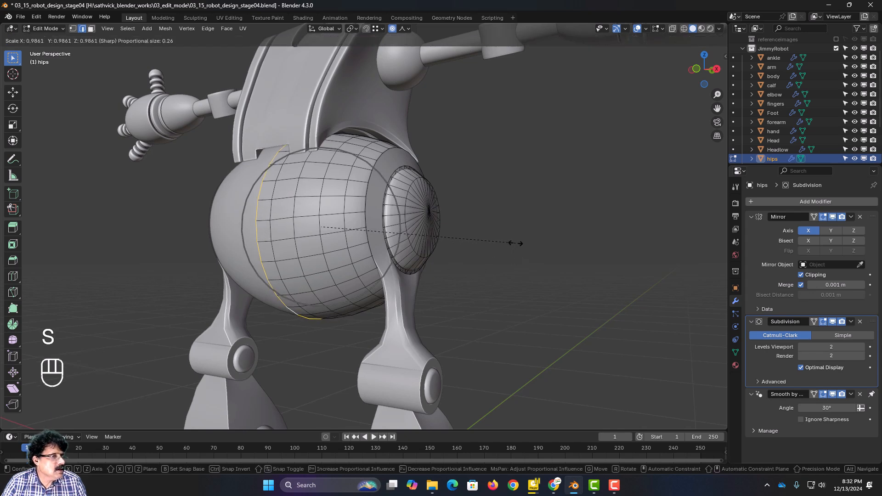
scroll(515, 243, "down", 3)
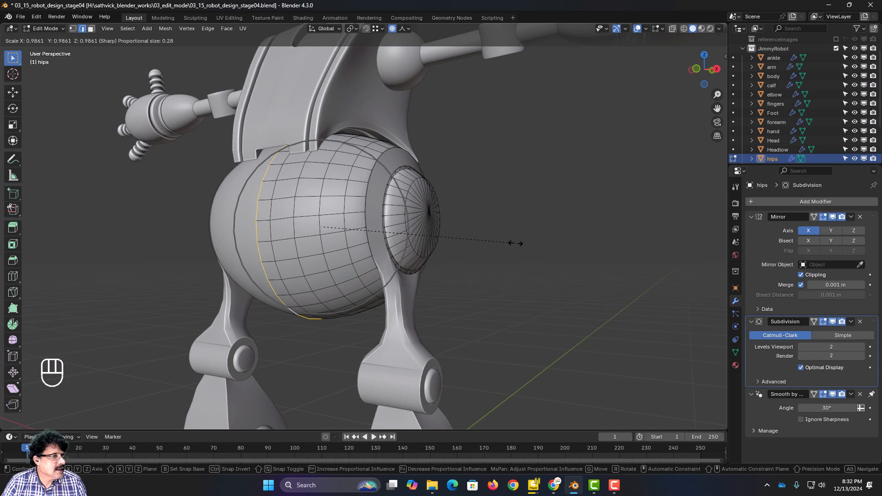
left_click(515, 243)
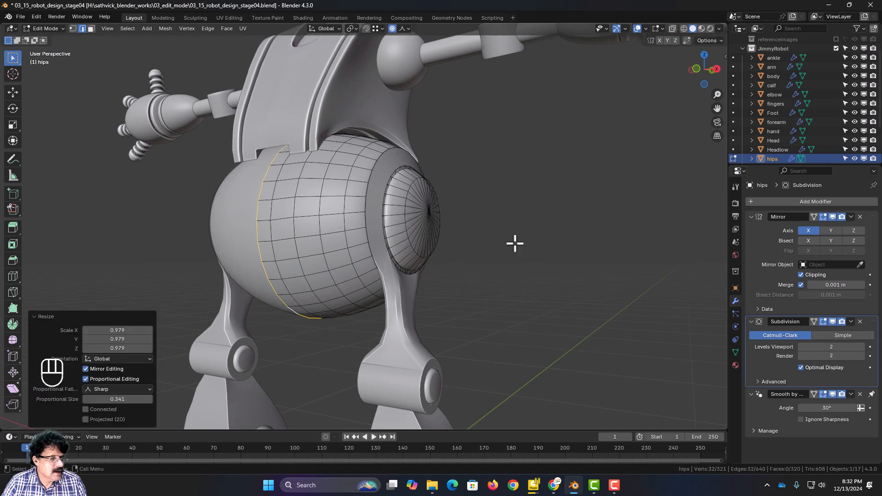
Scale the hips' center edge loop down again to about 0.97 with proportional editing, and inspect the rounded surface in Object Mode
key("Tab")
mouse_move(515, 243)
middle_mouse_down()
mouse_move(545, 248)
mouse_move(519, 258)
middle_mouse_up()
scroll(455, 296, "up", 3)
middle_click_drag(455, 296, 517, 303)
key("Tab")
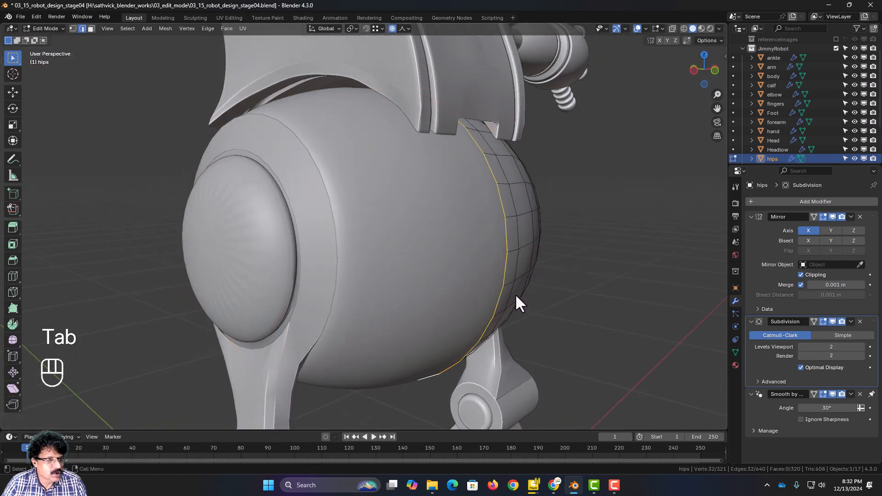
key("s")
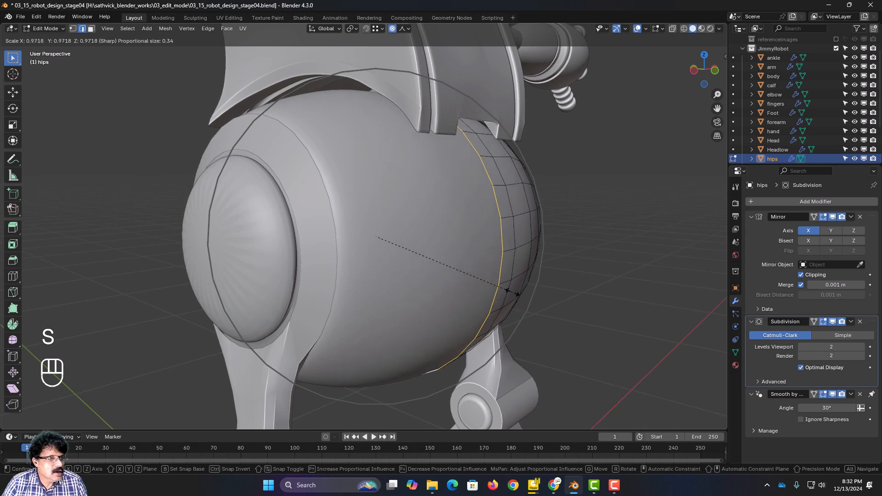
left_click(517, 294)
key("Tab")
mouse_move(521, 315)
middle_mouse_down()
mouse_move(496, 330)
mouse_move(485, 305)
mouse_move(514, 289)
mouse_move(546, 307)
mouse_move(528, 313)
middle_mouse_up()
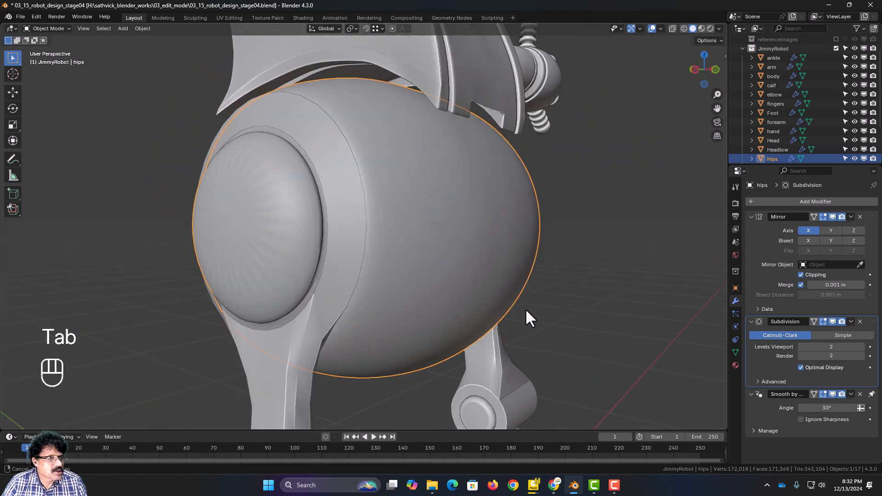
middle_click_drag(459, 158, 459, 233)
Show the referenceimages collection and wireframe shading in front view, and enter Edit Mode on the hips
key("KP_1")
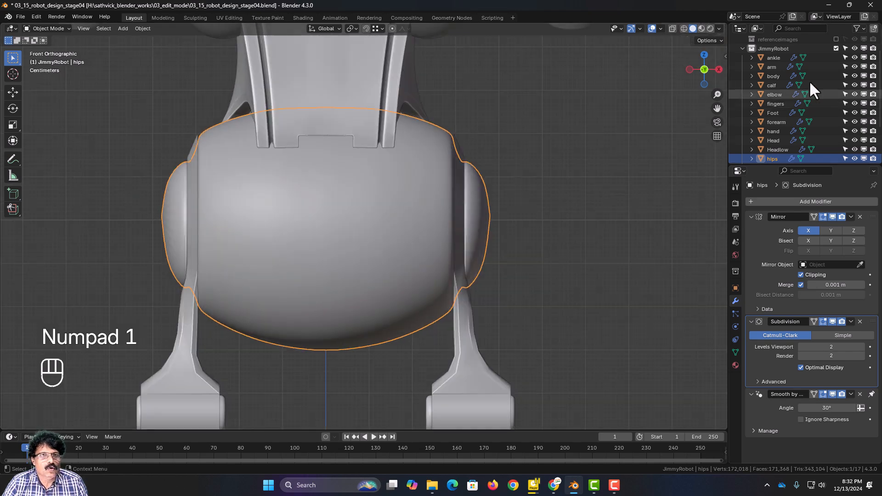
scroll(806, 89, "up", 2)
left_click(835, 58)
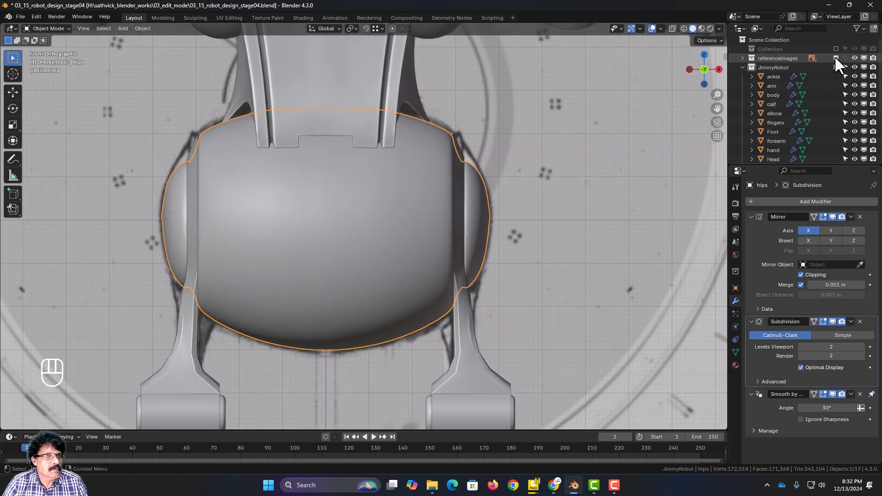
left_click(684, 28)
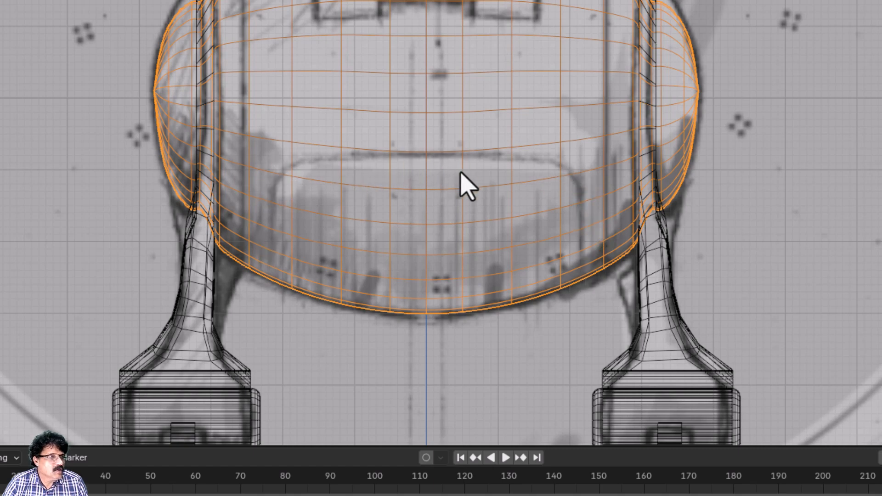
key("Tab")
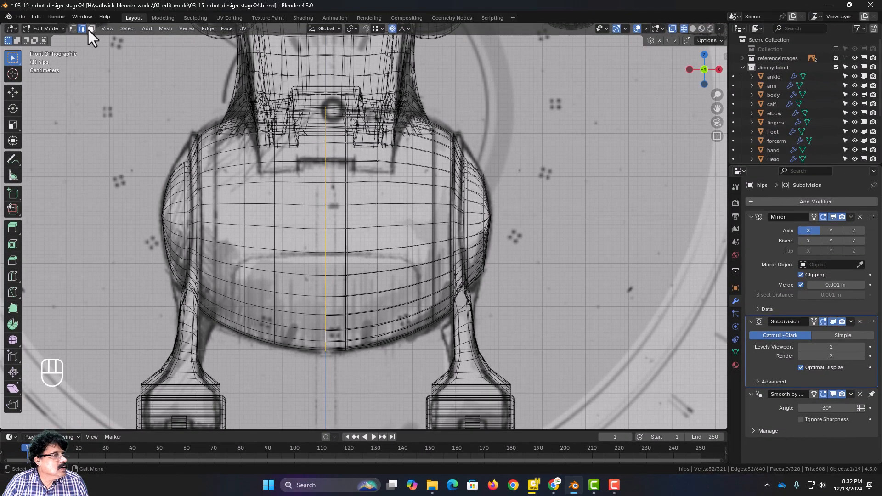
Switch to face selection and box-select the hips' lower central faces on the unmirrored half, front and back, within the reference panel outline
left_click(90, 28)
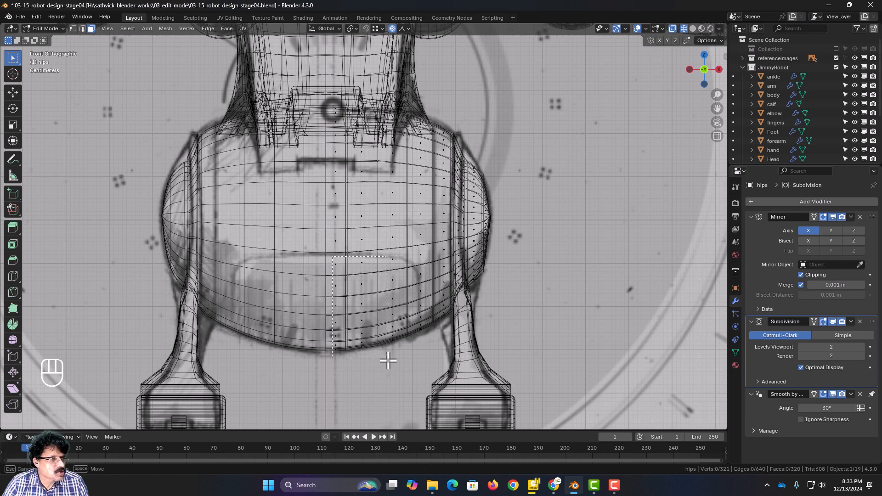
left_click_drag(387, 360, 400, 374)
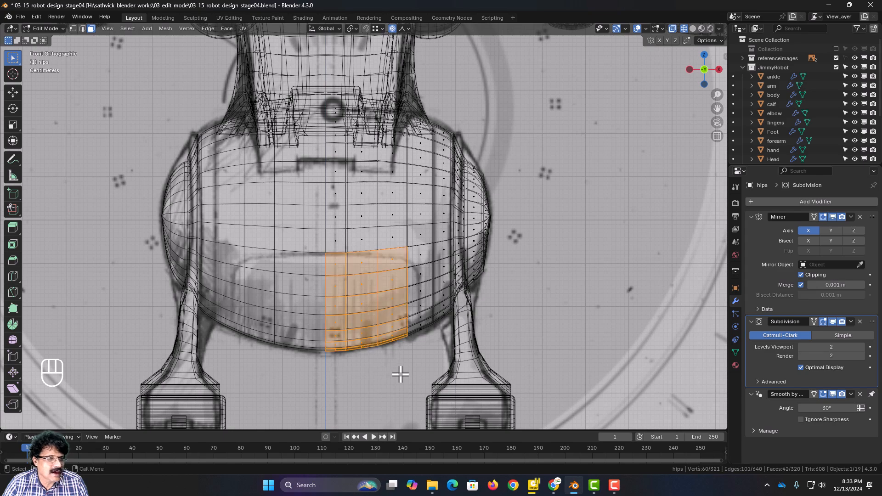
middle_click_drag(400, 375, 372, 353)
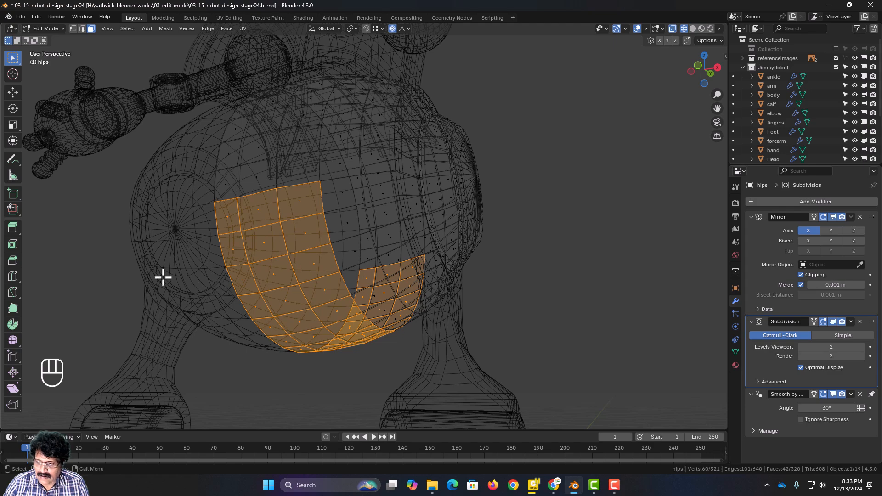
key("KP_1")
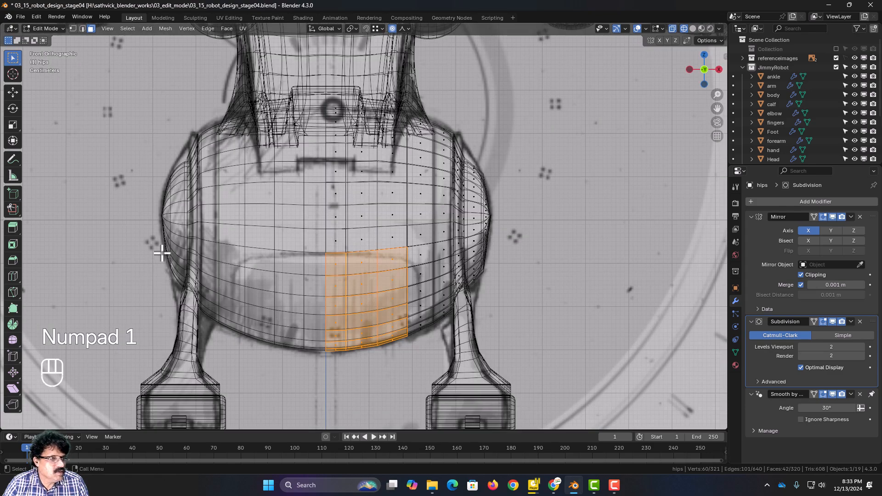
Try to inset the selected lower hip faces with a thickness of about 0.0056 m, and undo the inset
scroll(161, 252, "up", 1)
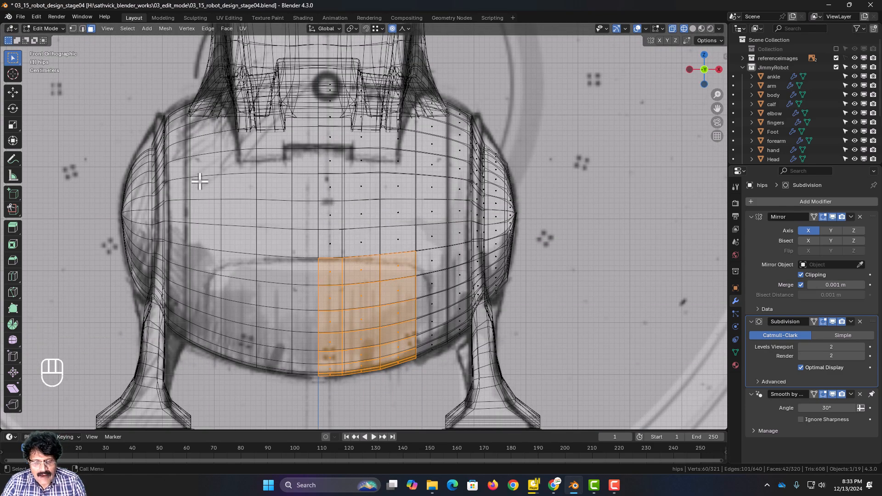
key("i")
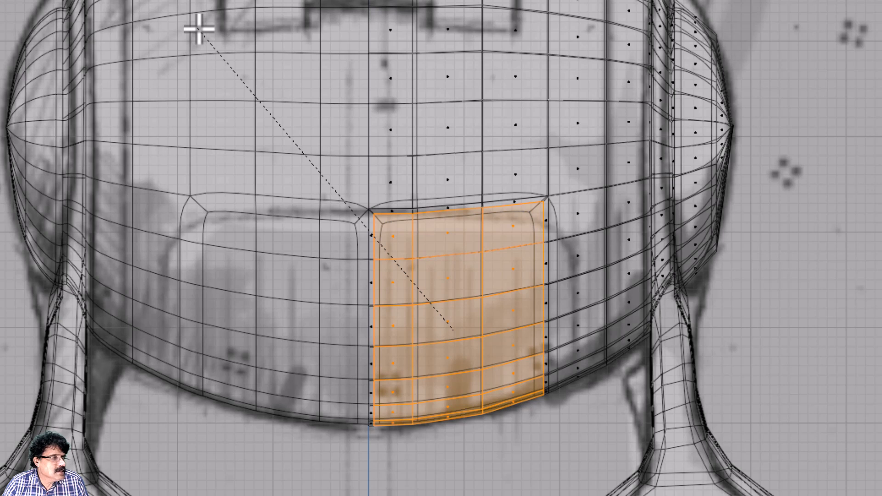
left_click(198, 29)
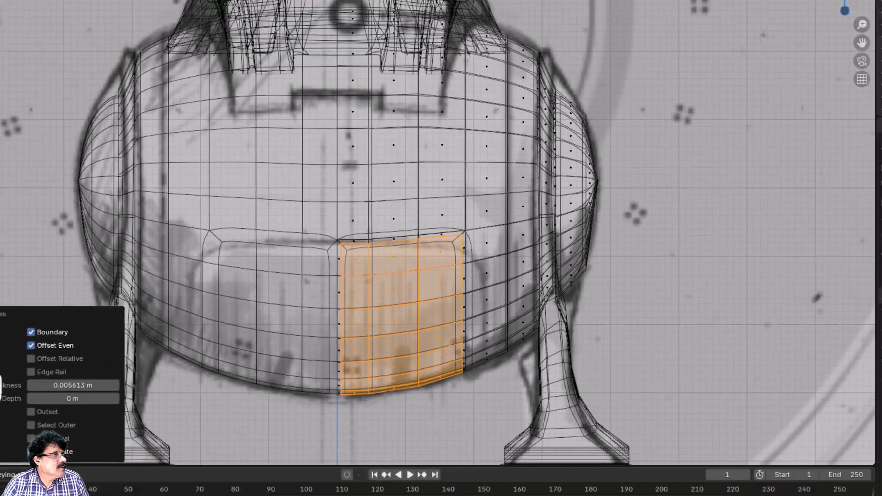
left_click(38, 17)
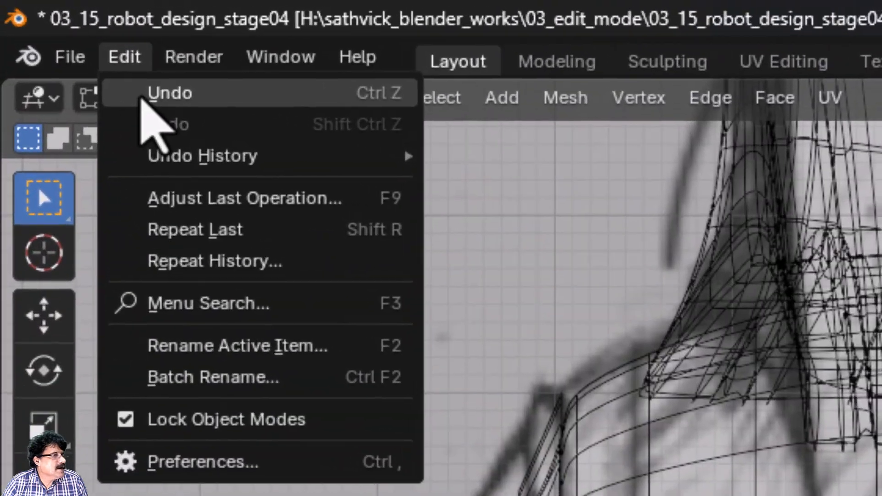
left_click(142, 97)
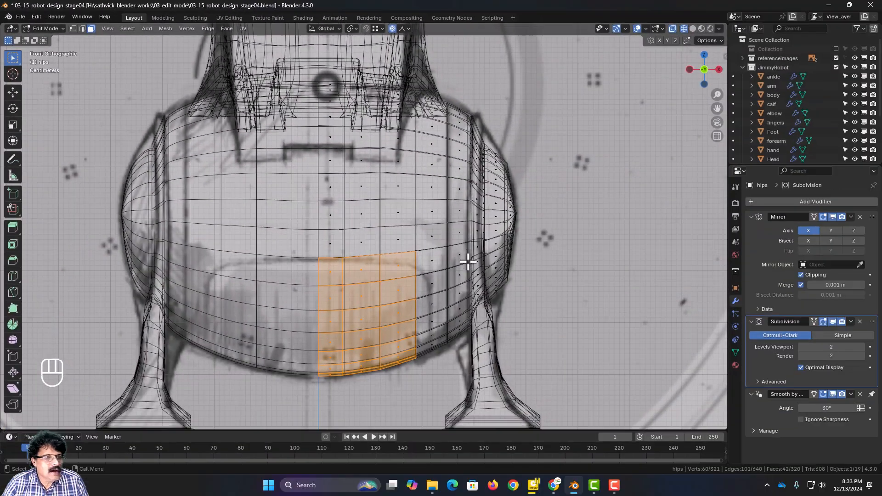
Return the hips to Object Mode to work on the Mirror modifier
key("Tab")
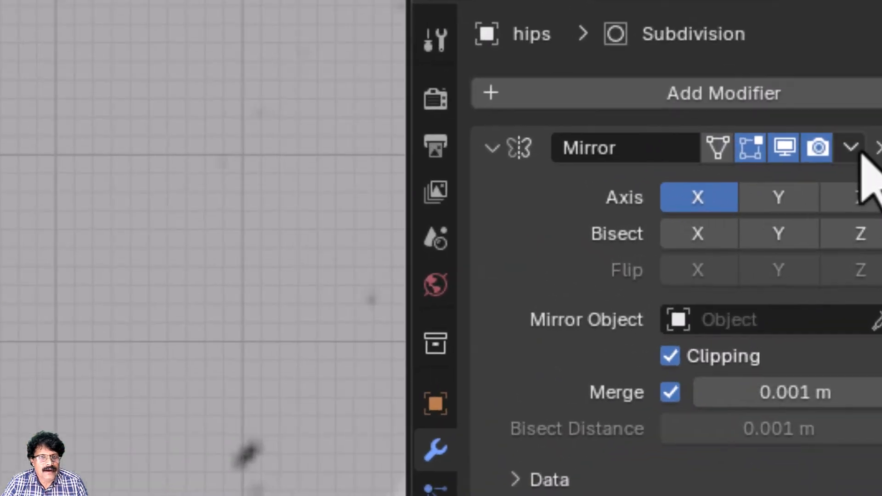
Apply the Mirror modifier on the hips object and enter Edit Mode
left_click(850, 216)
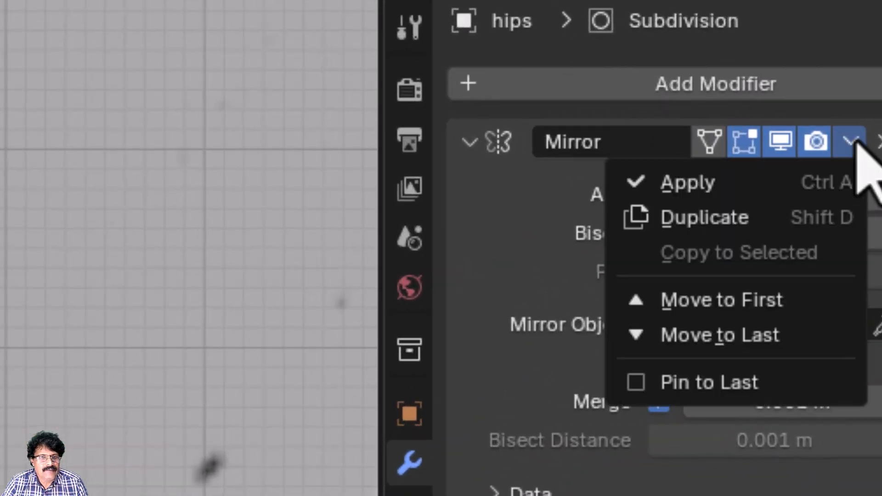
left_click(782, 182)
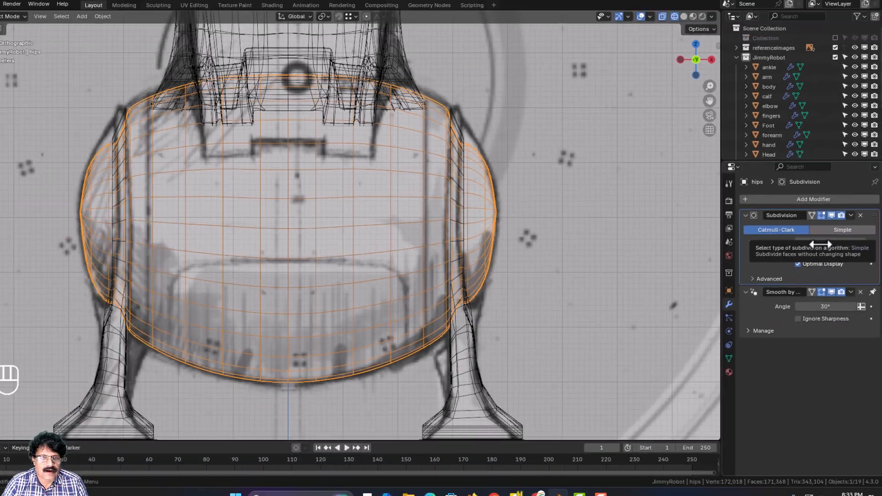
key("Tab")
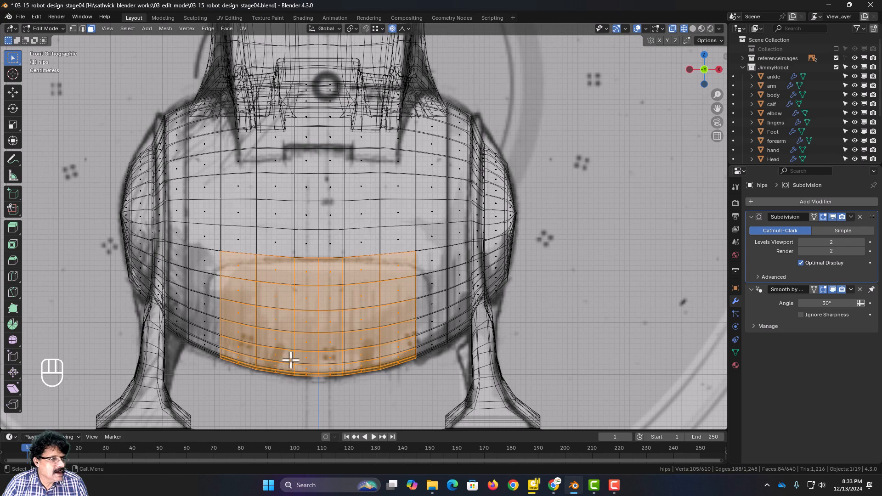
Check the selected lower panel faces in solid shading and turn off the Subdivision modifier's viewport display
middle_click_drag(291, 360, 239, 314)
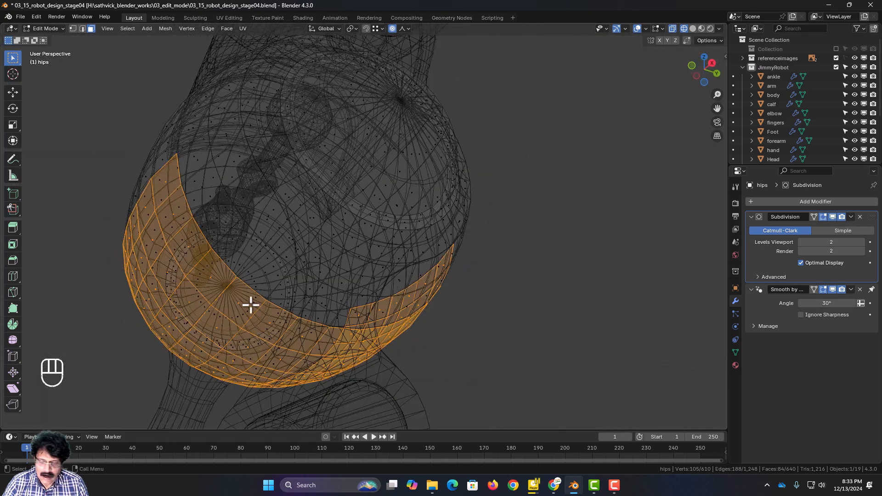
key("KP_1")
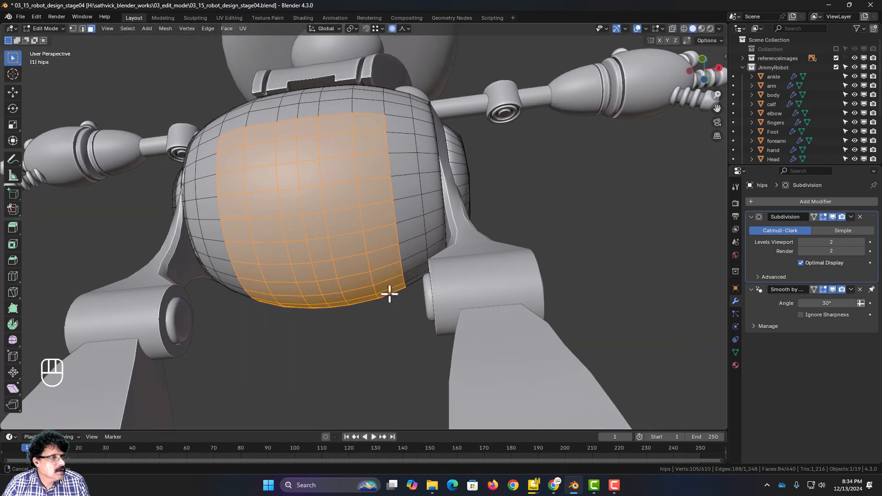
middle_click_drag(390, 292, 404, 342)
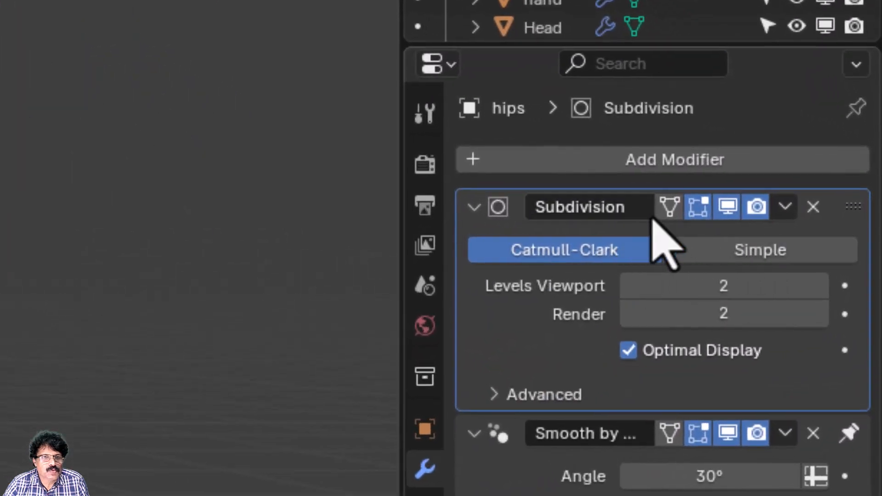
left_click(727, 209)
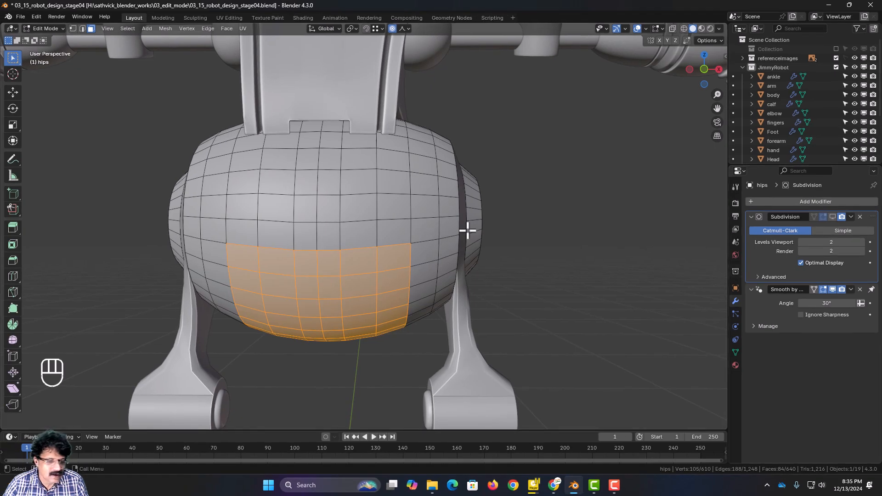
Inset the selected lower hip faces with a thickness of 0.015 m and enable Select Outer to select the border faces
key("i")
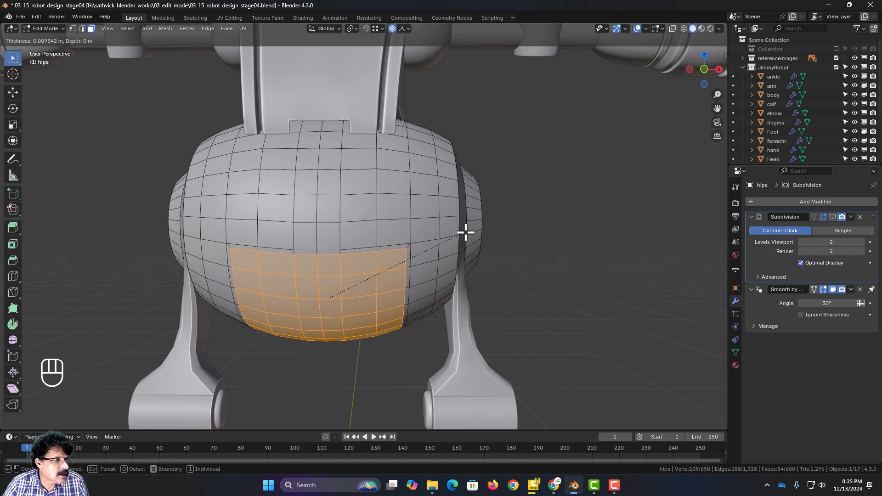
left_click(466, 233)
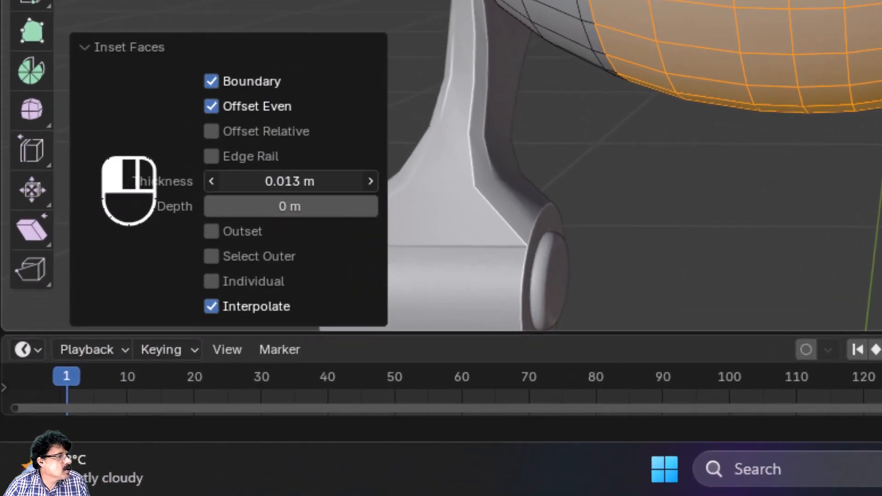
double_click(117, 368)
type(".01")
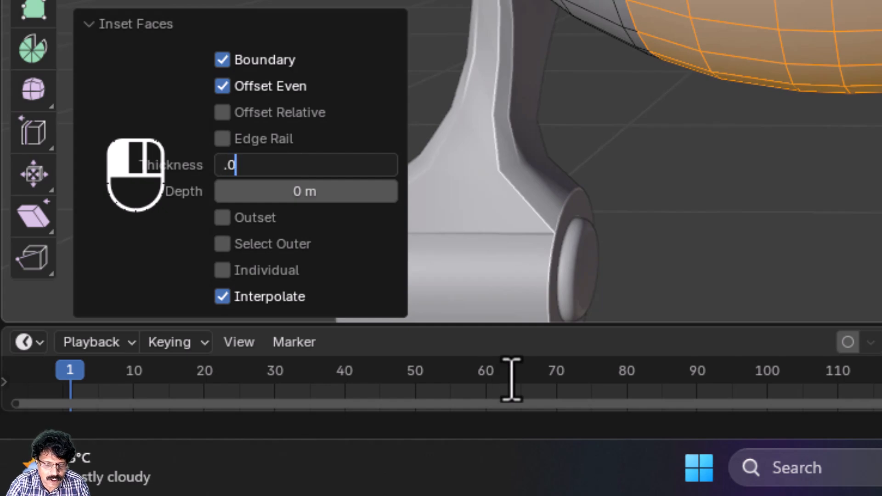
type("5")
key("Return")
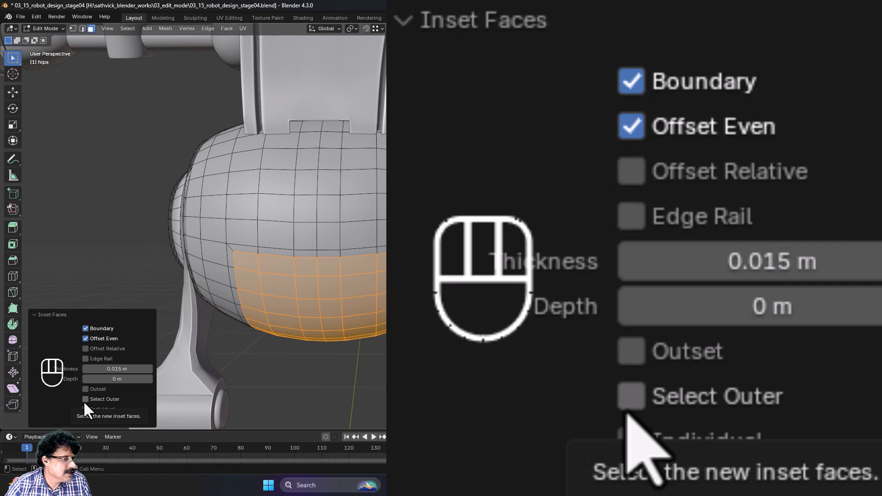
left_click(84, 399)
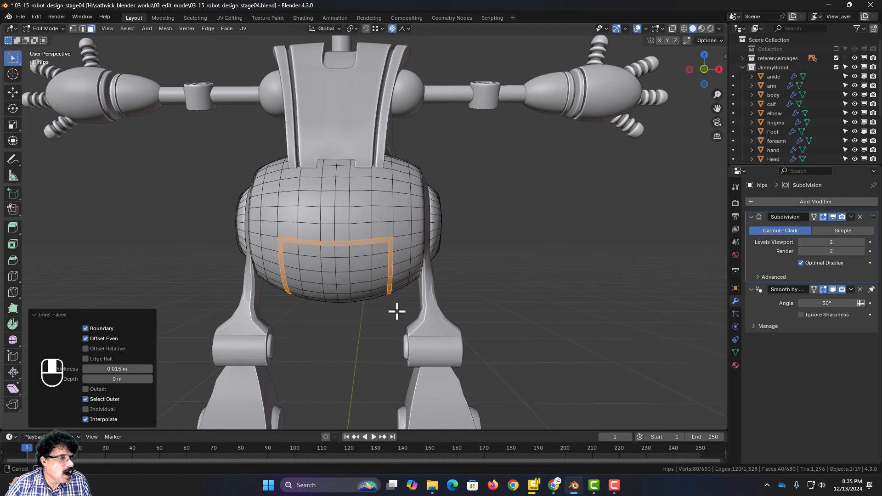
Extrude the selected panel border faces in place without moving them, and try Shrink/Fatten on them
middle_click_drag(396, 312, 460, 229)
key("e")
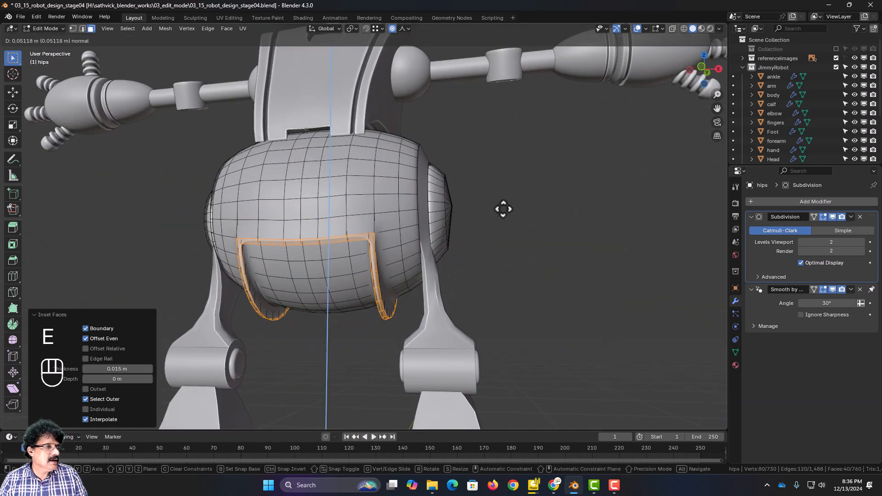
right_click(503, 209)
key("alt+s")
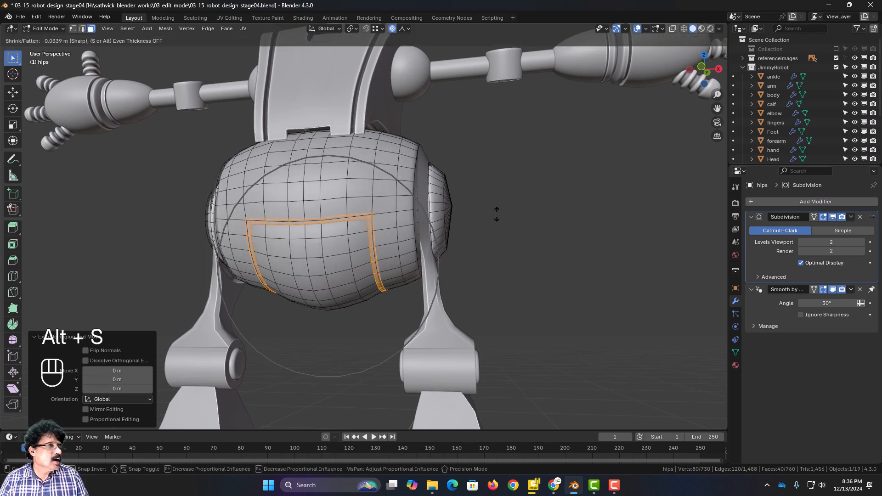
right_click(496, 213)
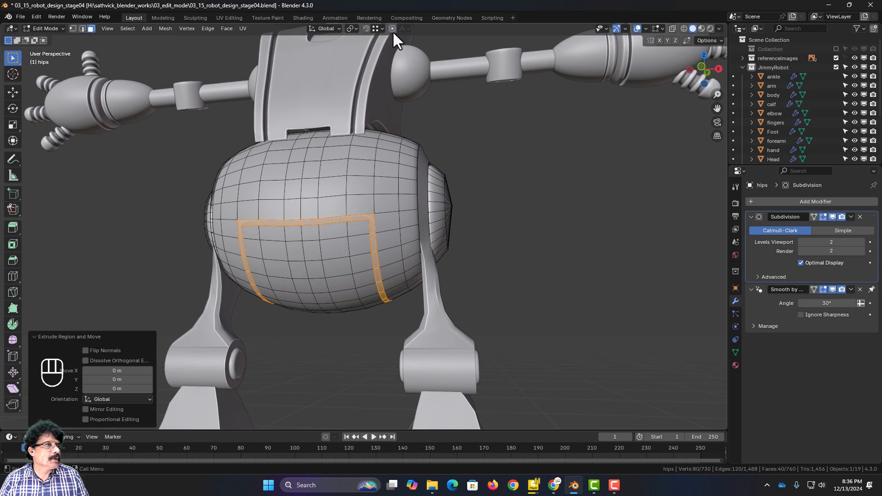
With proportional editing off, shrink the extruded border inward with a Shrink/Fatten offset of -0.008 m and return to Object Mode
key("alt+s")
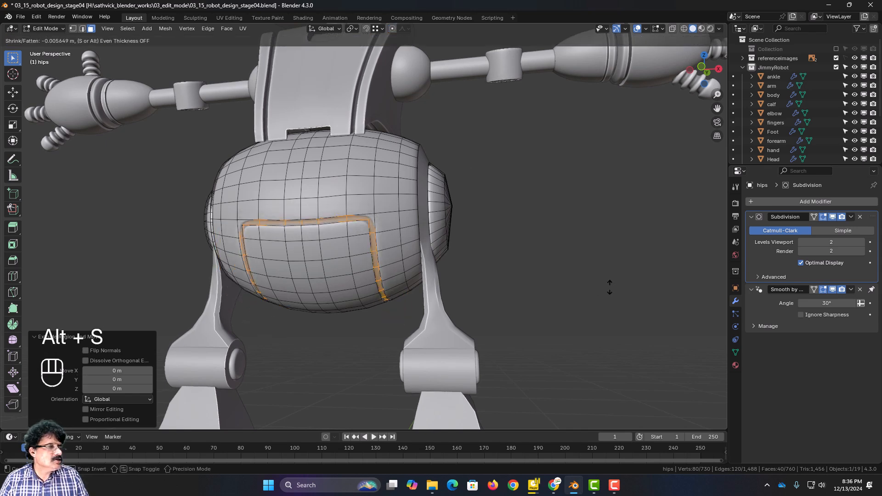
left_click(609, 289)
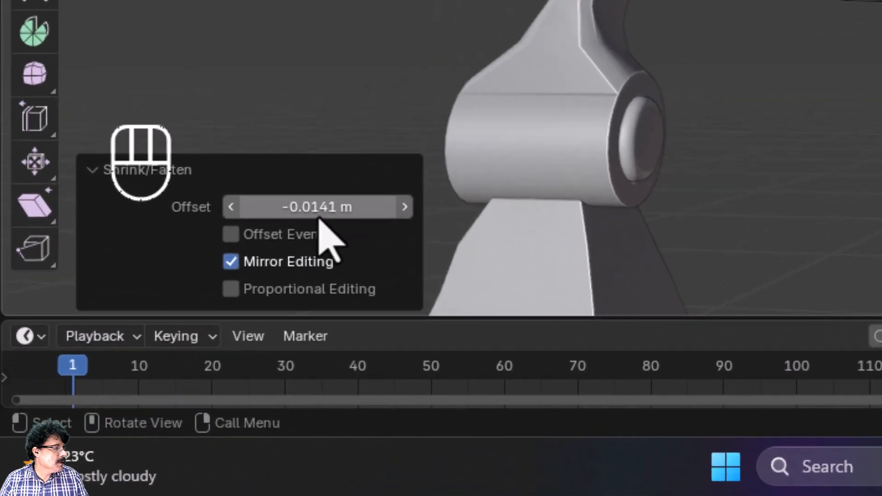
left_click(137, 390)
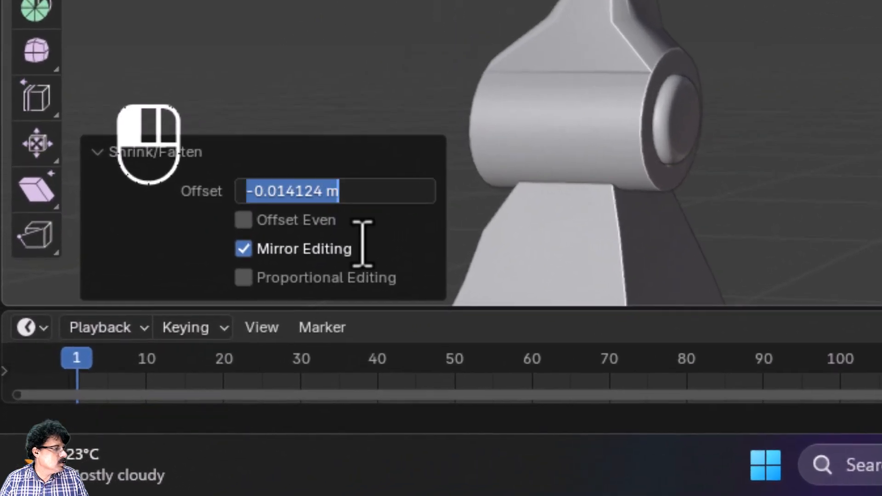
type("-0.08 m-")
type("0.0")
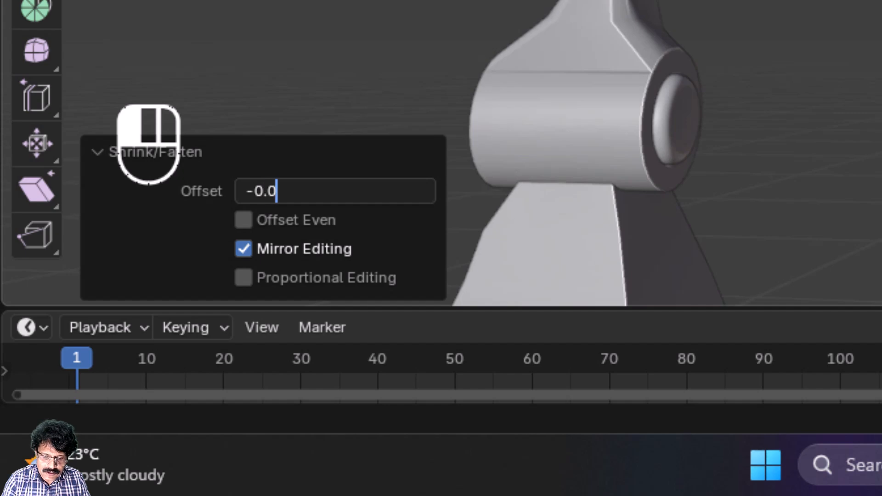
type("08")
key("Return")
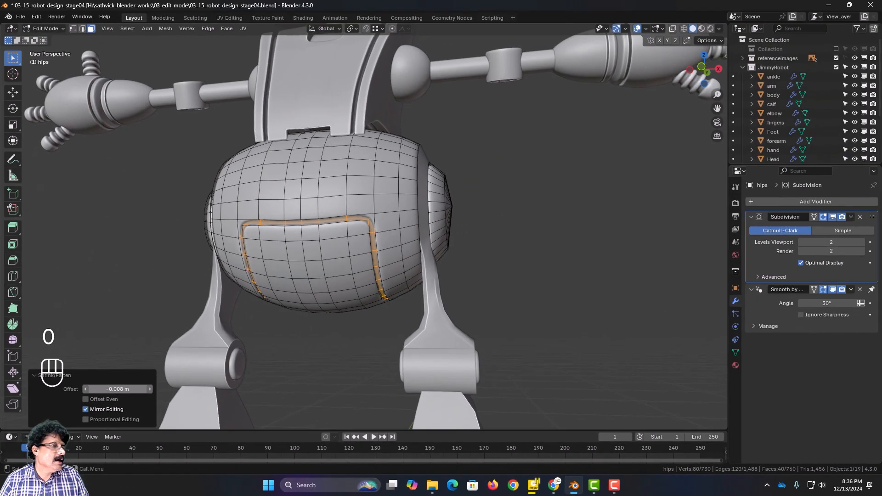
key("Tab")
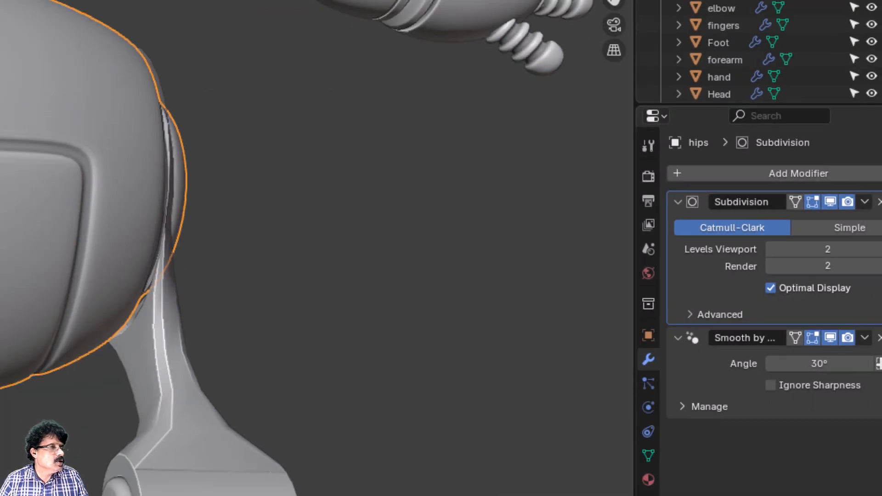
Inspect the panel groove, select the hips, and enter Edit Mode with edge selection facing the round side cap
scroll(349, 234, "up", 4)
mouse_move(350, 234)
middle_mouse_down()
mouse_move(320, 252)
mouse_move(385, 262)
mouse_move(341, 268)
mouse_move(352, 242)
middle_mouse_up()
scroll(320, 252, "down", 1)
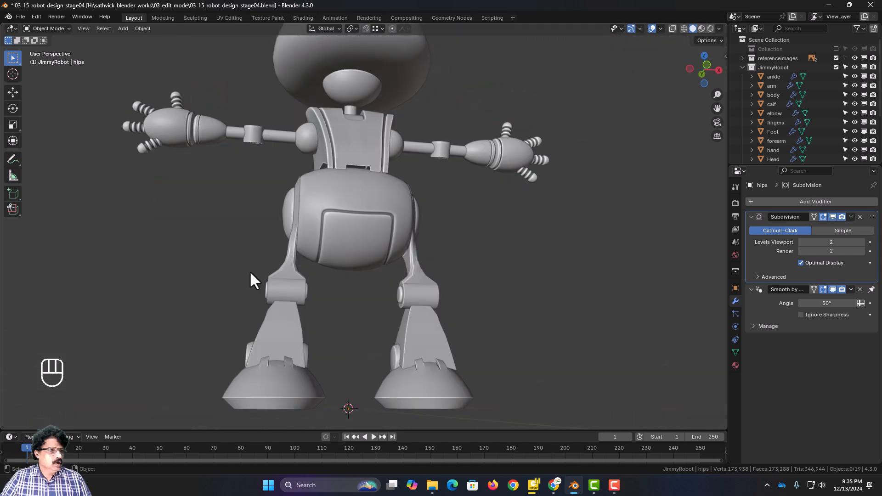
scroll(249, 271, "up", 3)
middle_click_drag(250, 276, 314, 306)
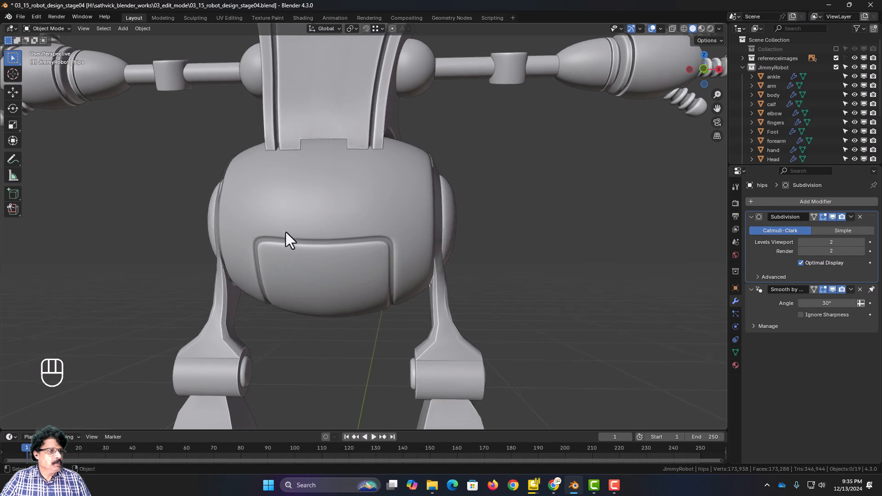
left_click(422, 271)
middle_click_drag(423, 271, 326, 258)
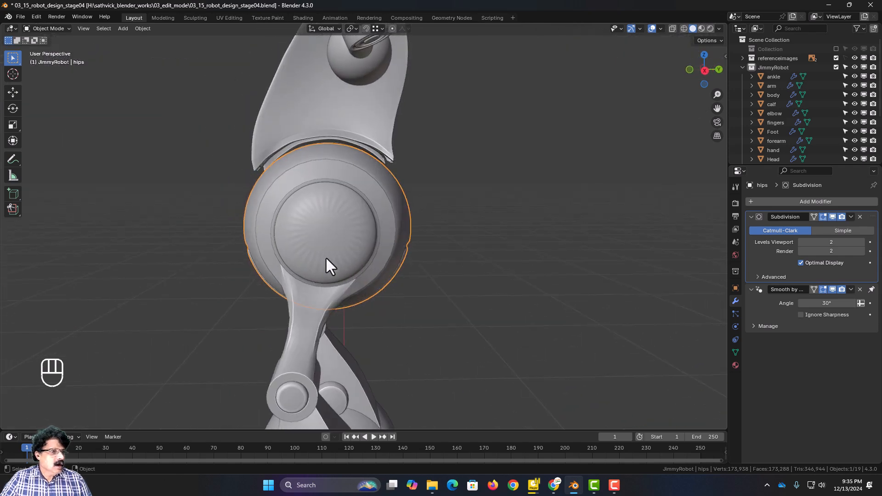
key("Tab")
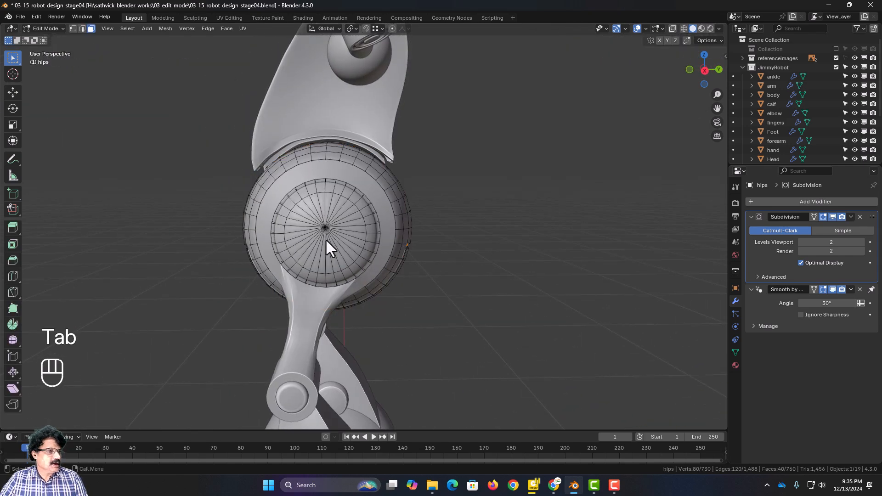
scroll(325, 238, "up", 2)
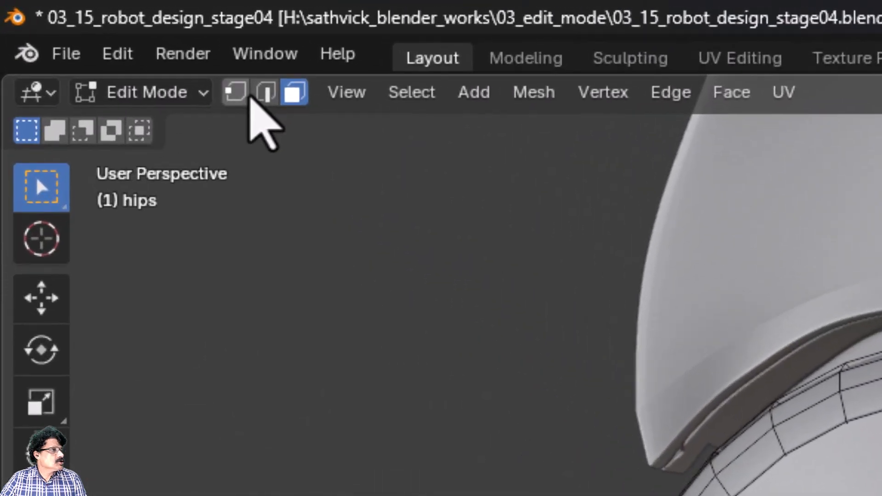
left_click(108, 37)
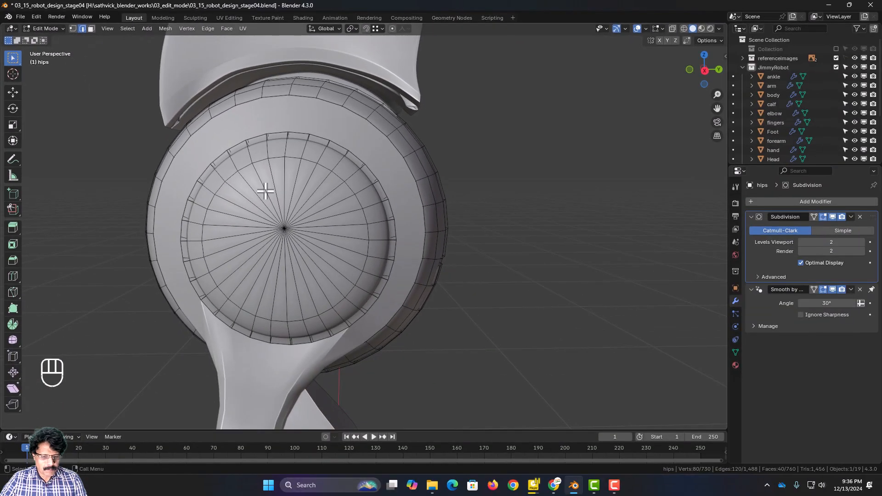
Add one centred loop cut around the outer ring of the hips' round side cap
key("ctrl+r")
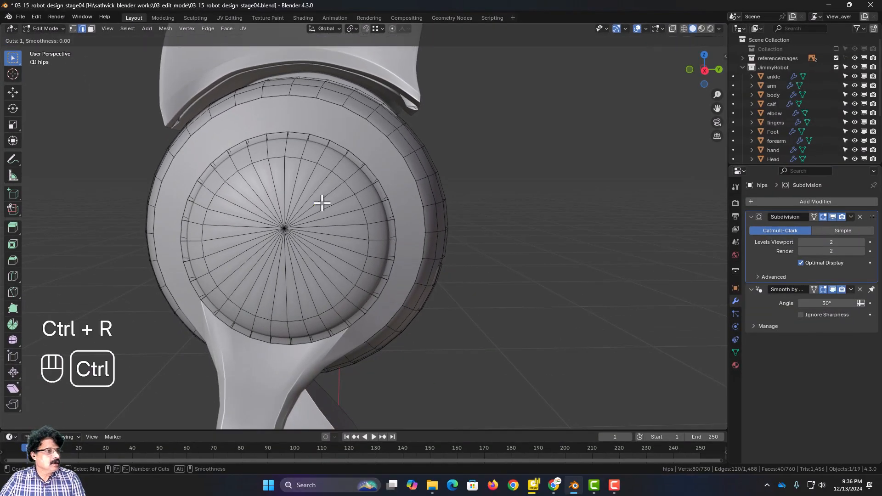
left_click(319, 158)
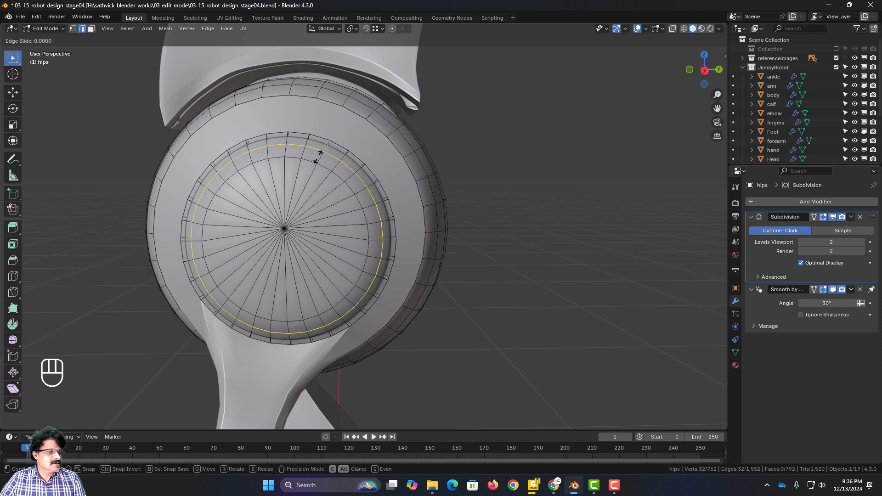
right_click(317, 157)
Scale the side cap's inner edge loop to about 0.611 and the new outer edge loop to about 0.955
left_click(312, 163, "alt")
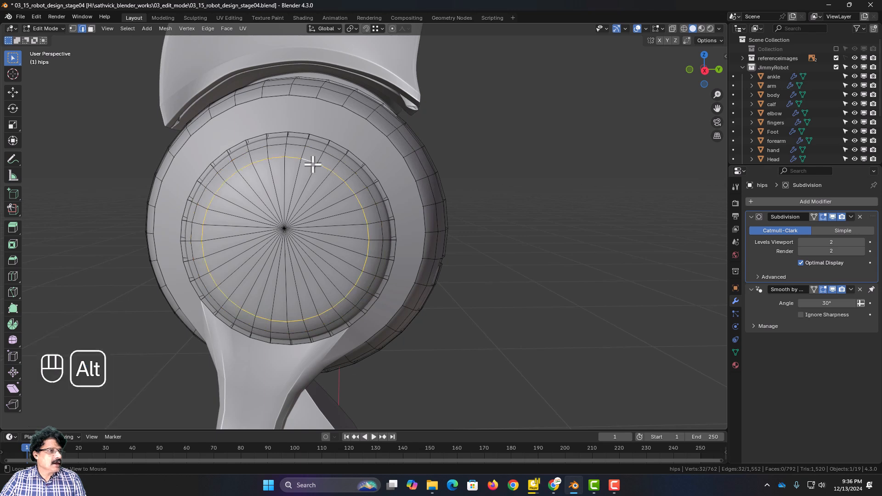
key("s")
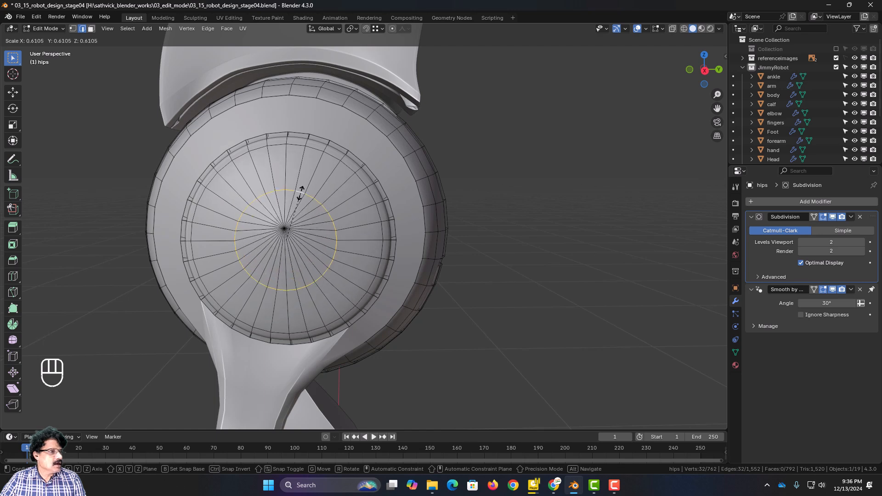
left_click(301, 193)
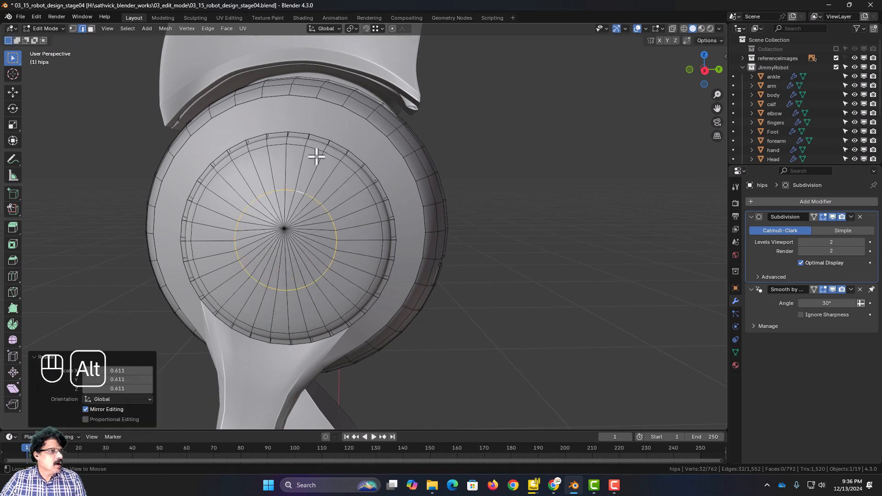
left_click(320, 151, "alt")
key("s")
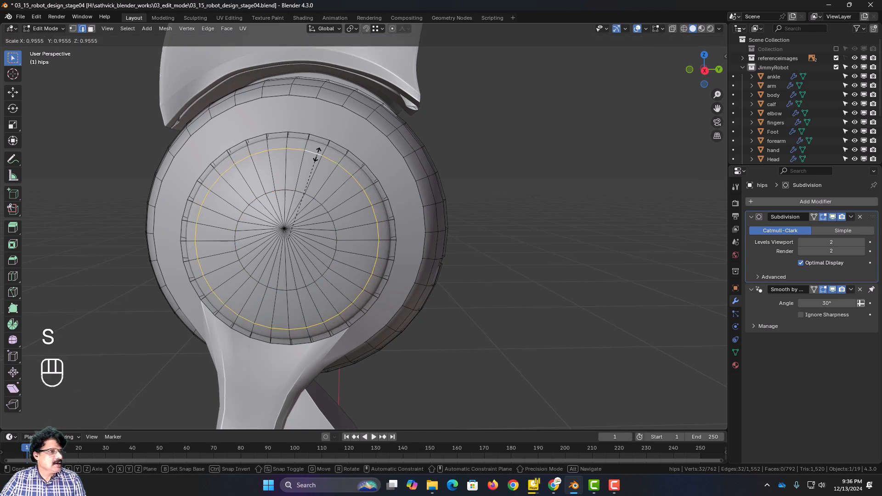
left_click(317, 153)
Add one loop cut inside the side cap's outer edge loop and slide it outward by a factor of about 0.7
key("ctrl+r")
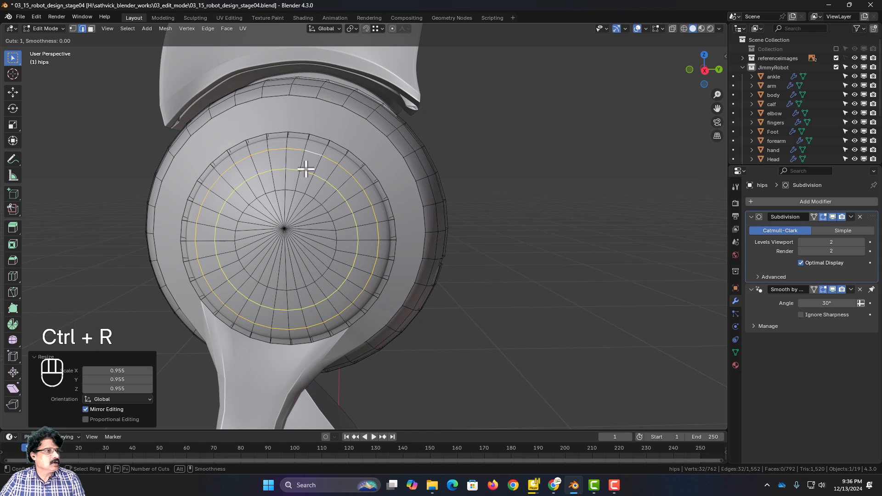
left_click(306, 169)
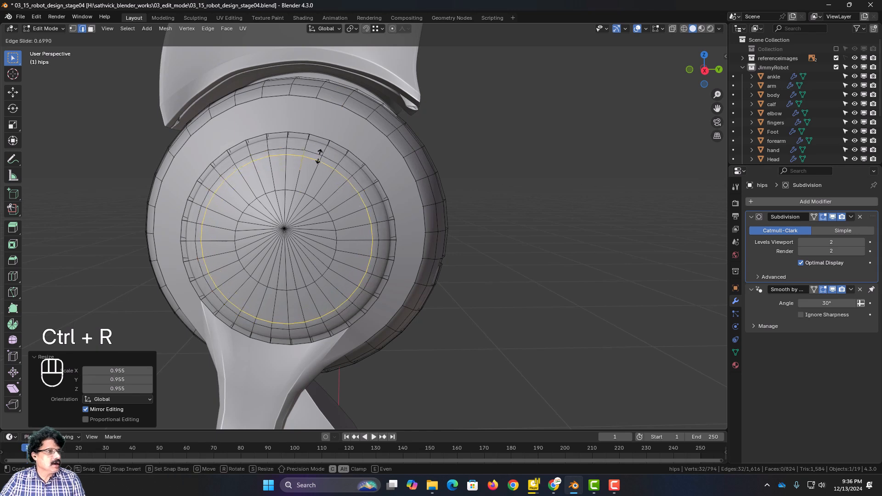
left_click(320, 156)
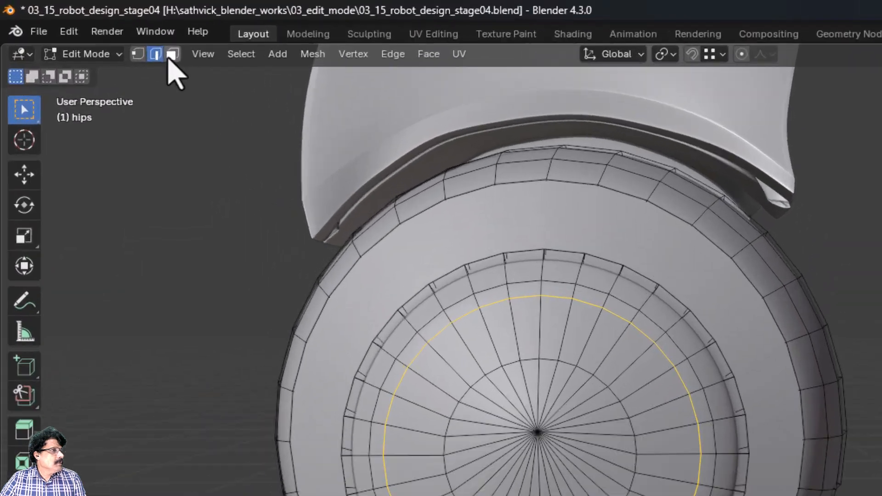
In face selection, select the narrow face ring between the cap's two close edge loops and extrude it inward about 0.014 m
left_click(92, 28)
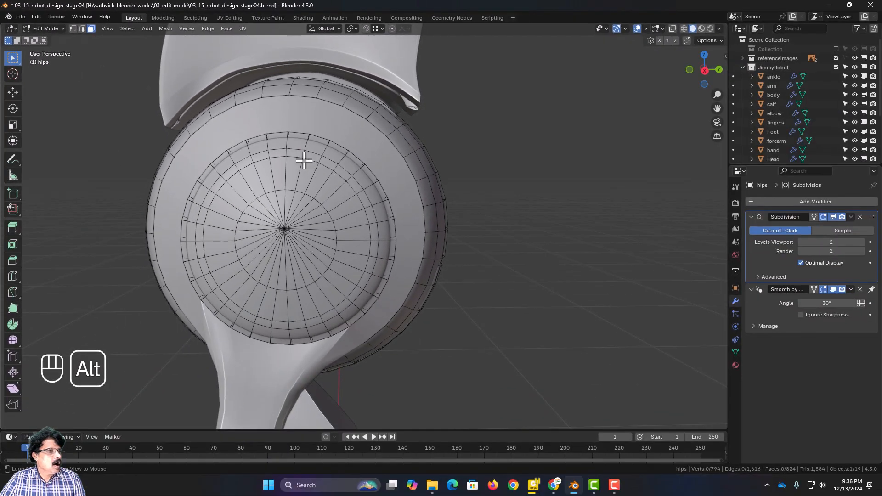
left_click(305, 156, "alt")
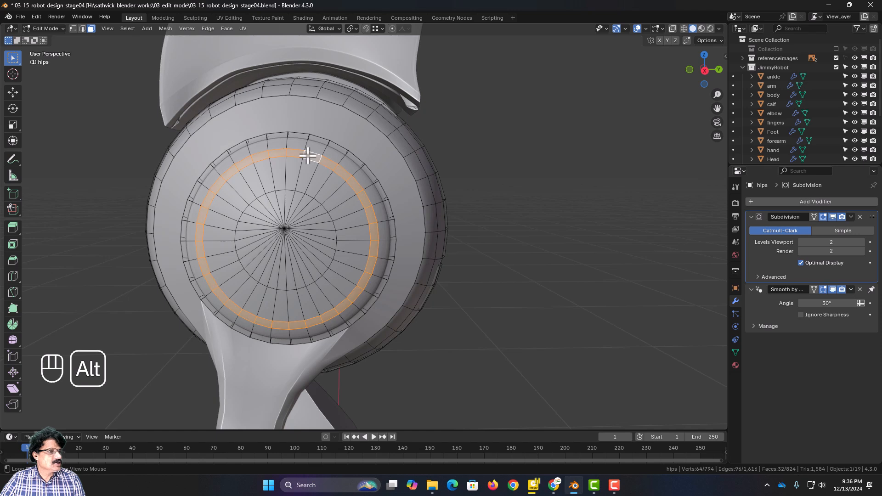
key("e")
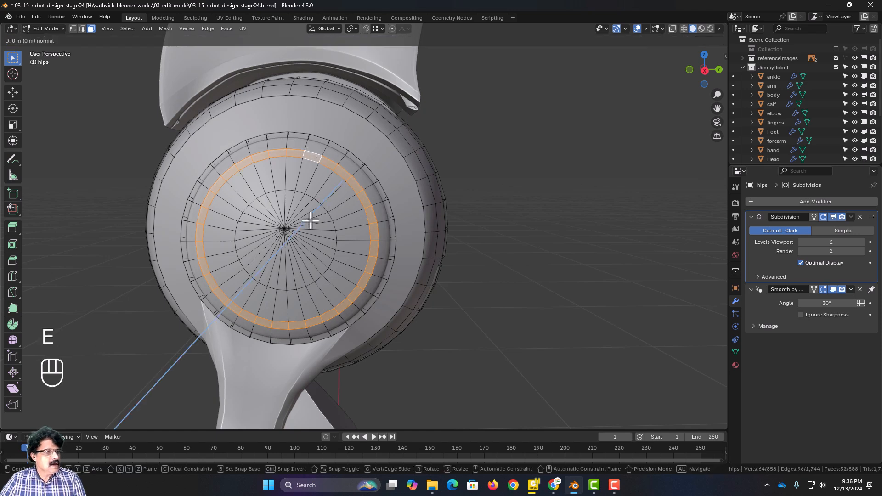
key("alt+s")
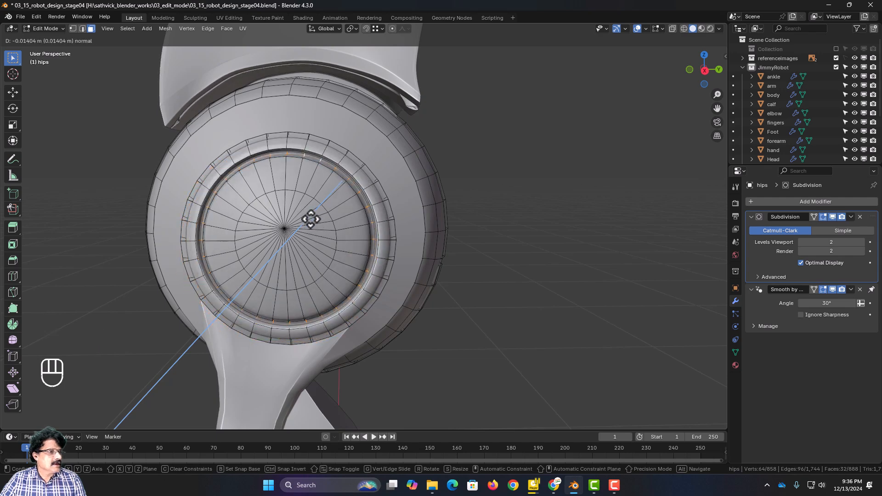
left_click(310, 219)
scroll(305, 254, "down", 2)
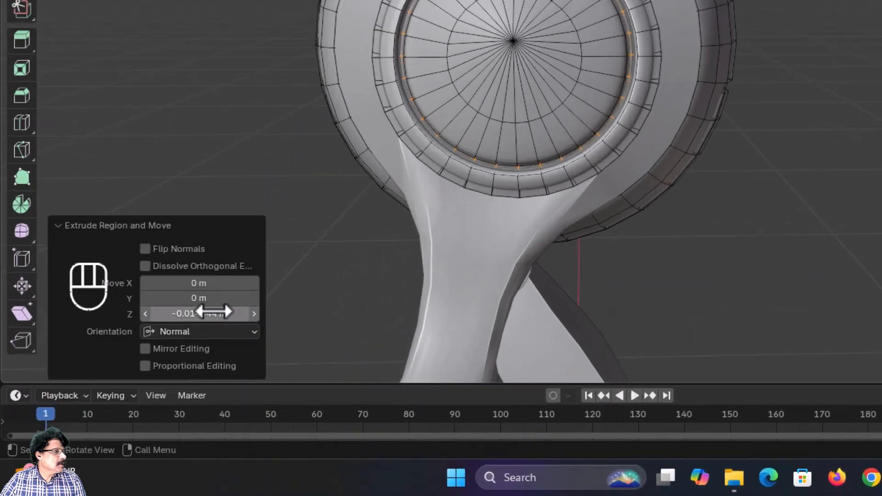
Set the extrusion's Z move to -0.01 m and return to Object Mode to check the circular groove
left_click(213, 312)
type("-")
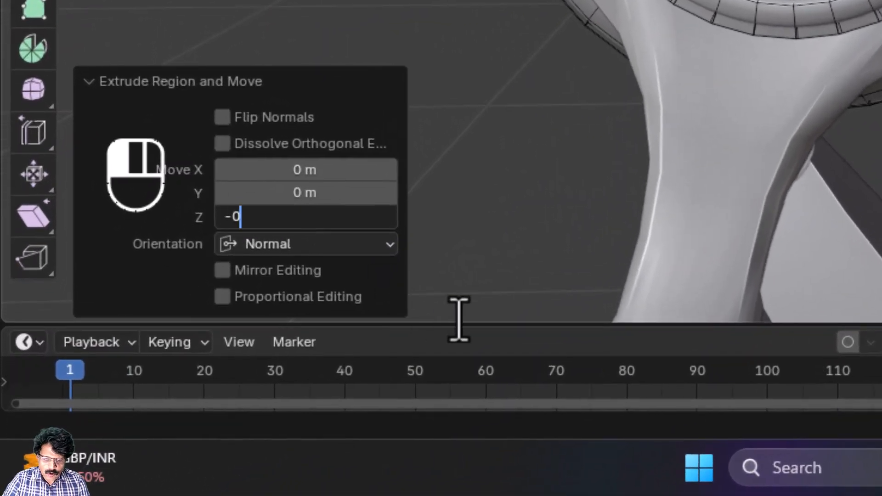
type("0.01")
key("Return")
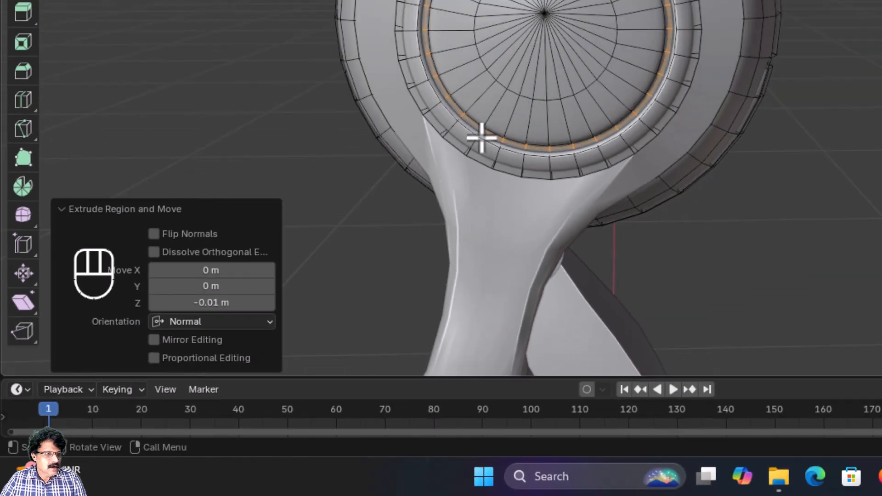
key("Tab")
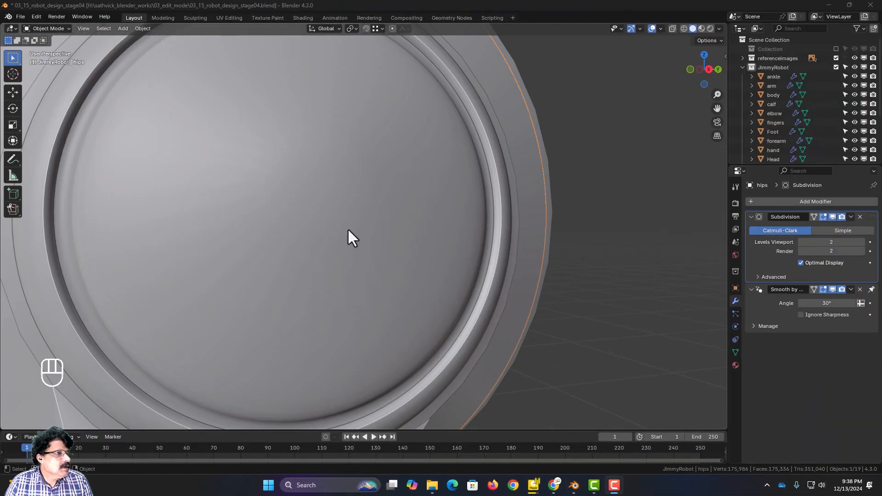
middle_click_drag(348, 230, 354, 232)
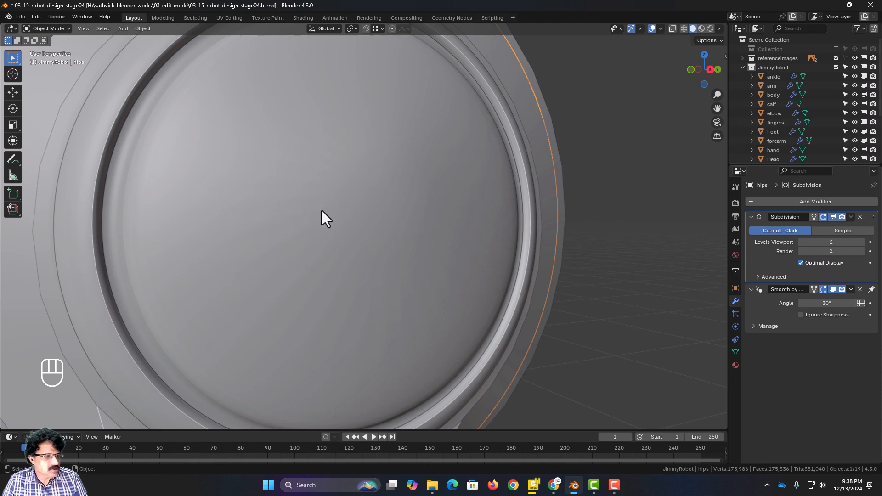
Enter Edit Mode and add one centred loop cut running radially across the upper part of the side cap
key("Tab")
scroll(323, 211, "down", 2)
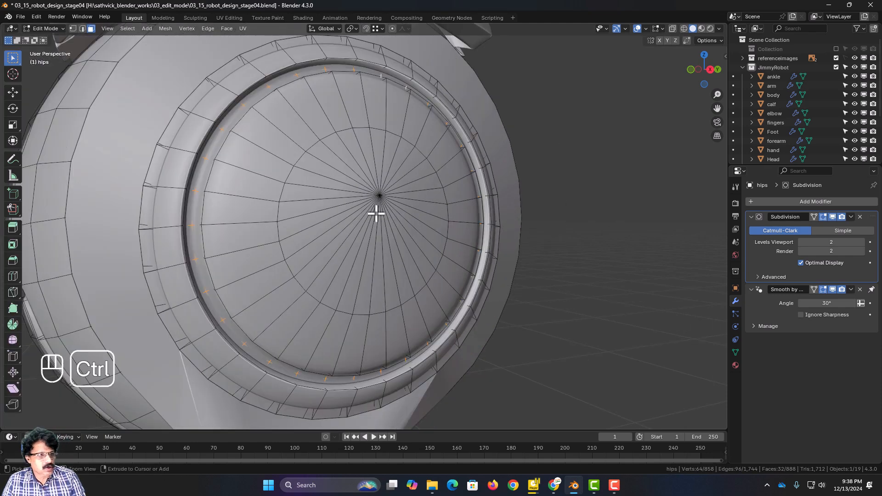
key("ctrl+r")
left_click(360, 128)
right_click(361, 127)
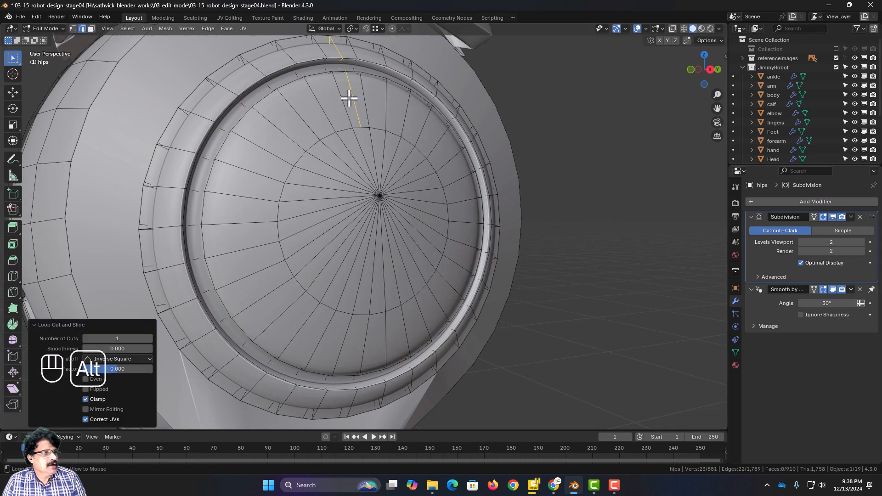
Select the side cap's innermost edge loop and scale it to about 0.578 in the right orthographic view
left_click(377, 133, "alt")
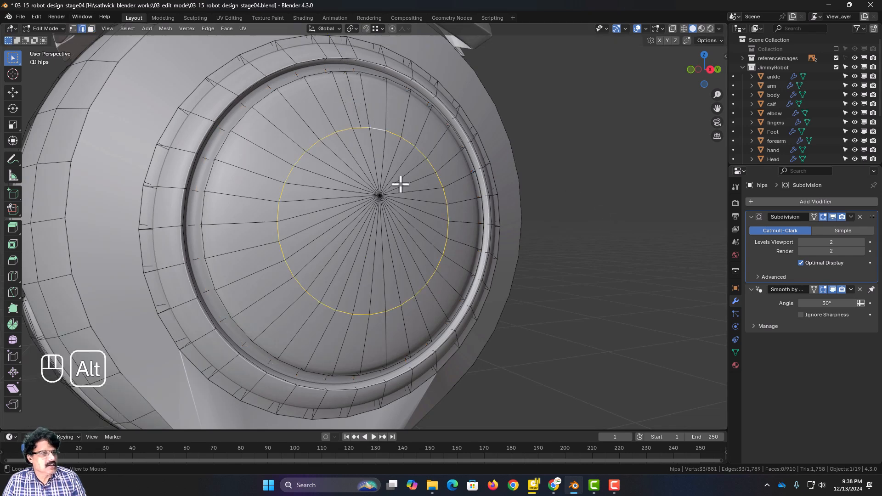
key("KP_1")
key("KP_3")
scroll(395, 187, "up", 2)
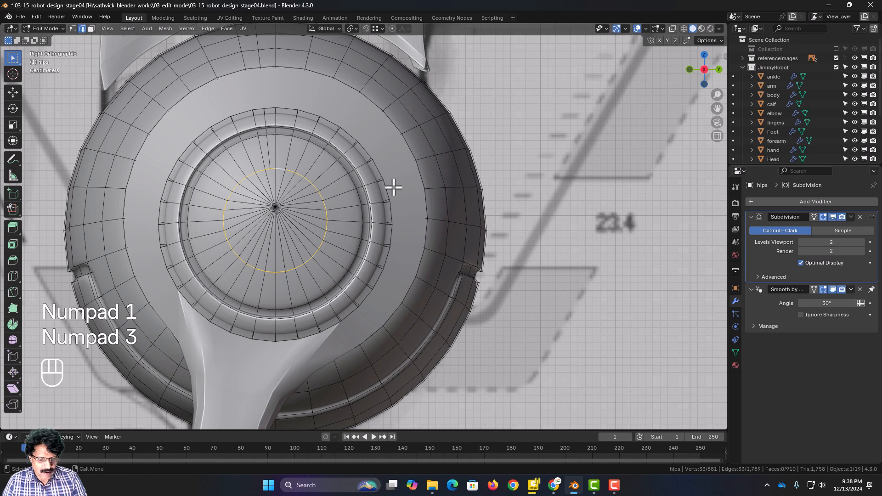
key("s")
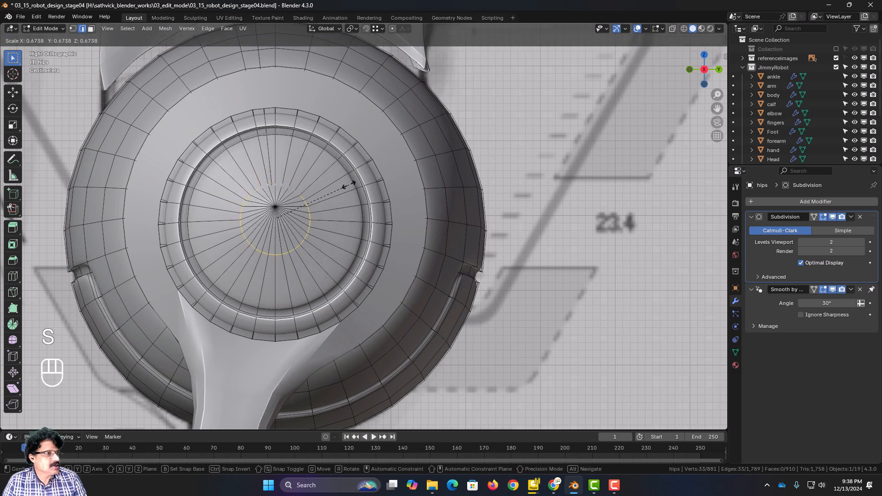
left_click(338, 186)
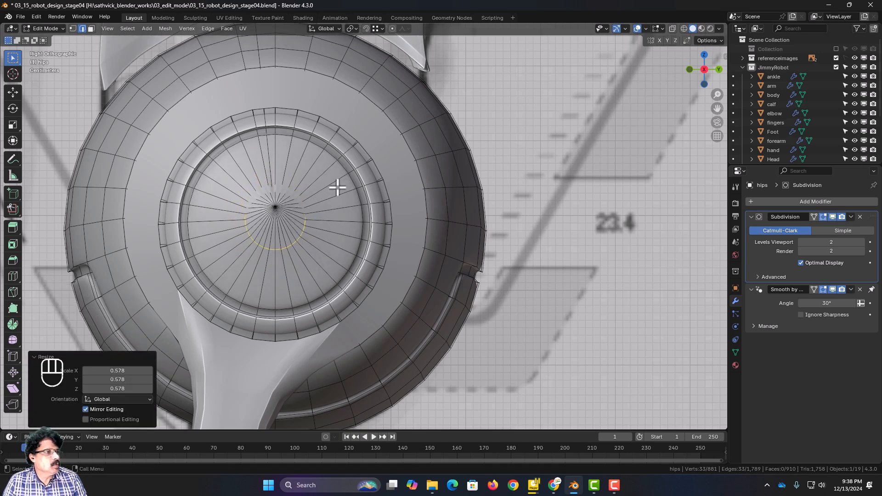
Add one loop cut between the cap's inner edge loop and the groove, slid by a factor of about 0.235
key("ctrl+r")
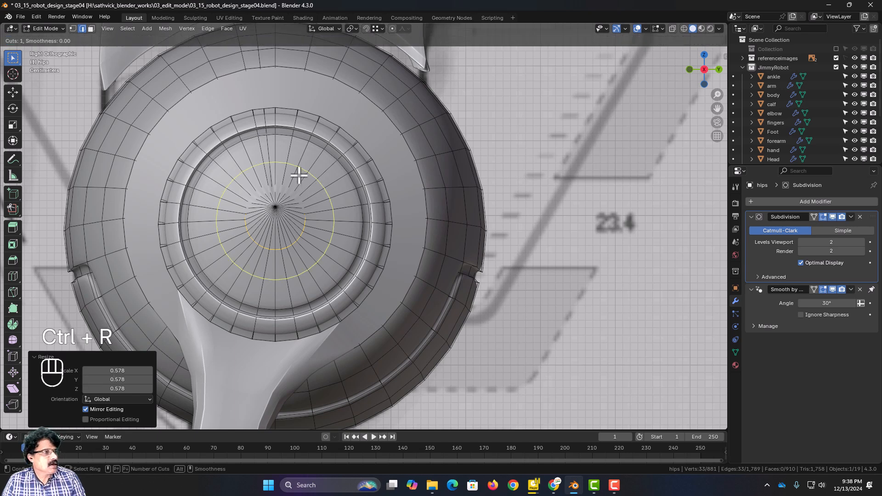
left_click(299, 173)
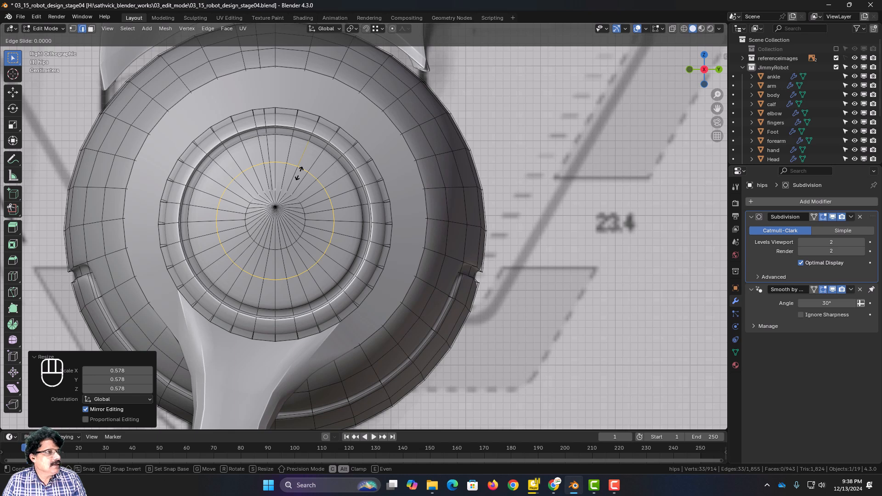
left_click(301, 174)
scroll(326, 255, "up", 3)
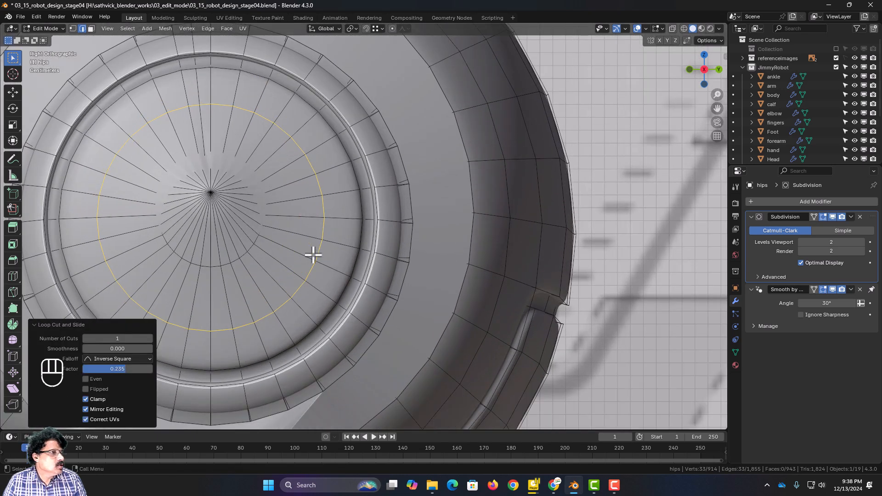
In vertex selection, move the cap's pole vertex to the middle of the inner loop, about -0.0018 m in Y and -0.0156 m in Z
left_click(73, 29)
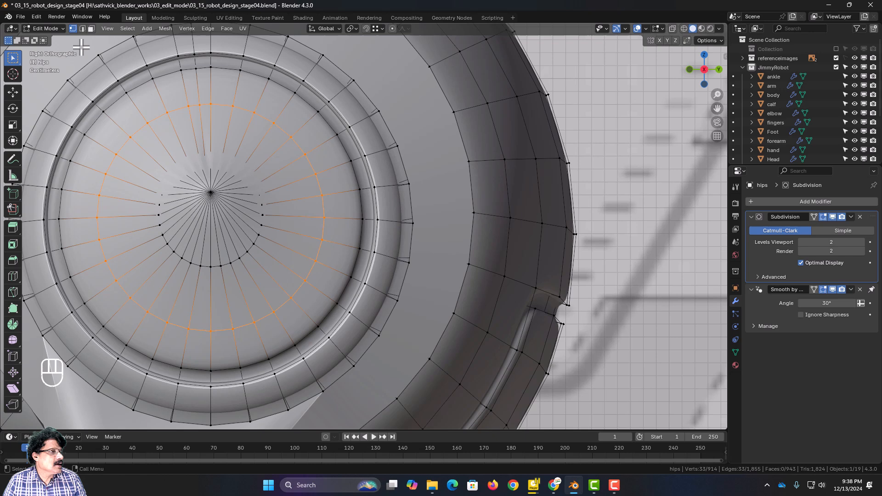
left_click(210, 192)
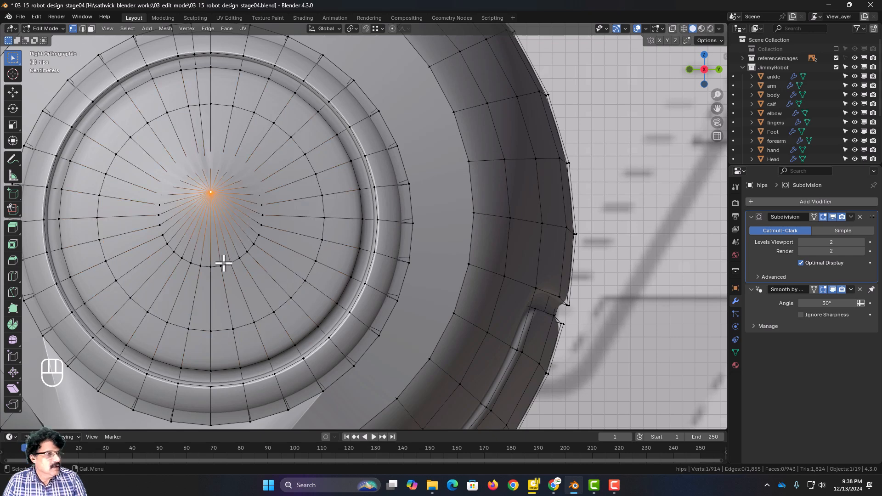
key("g")
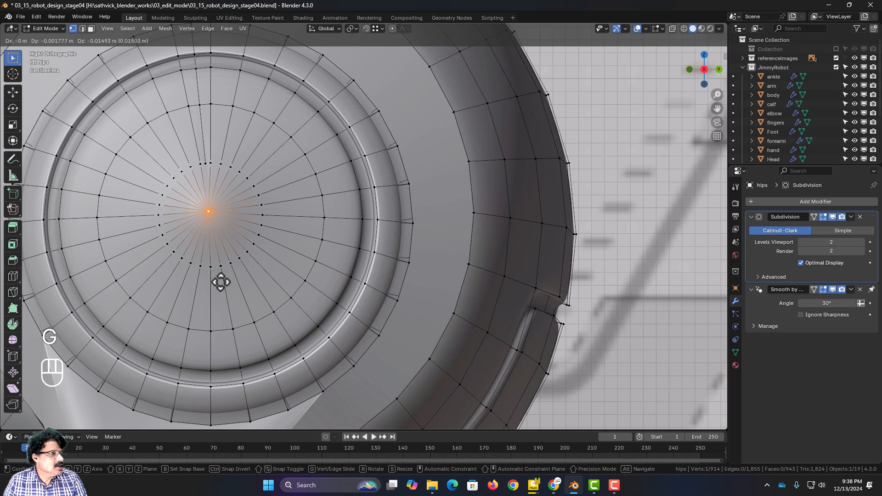
left_click(221, 281)
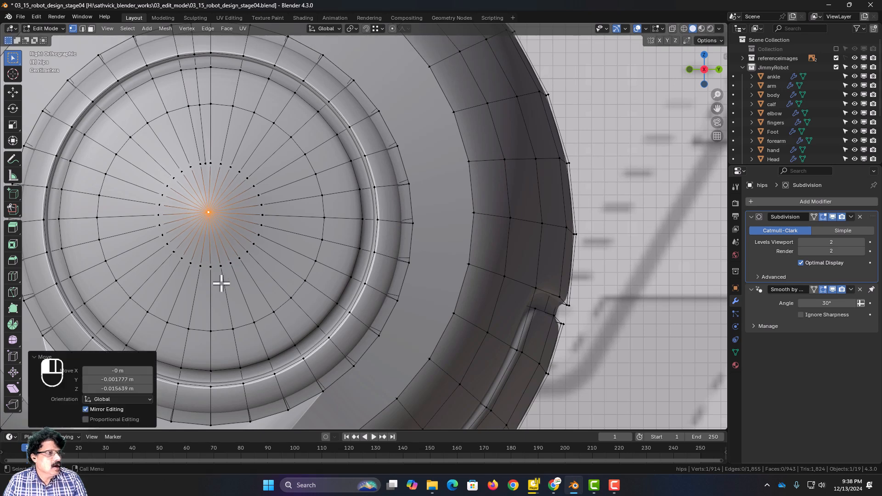
Grow the selection to the inner vertex ring and move it about -0.0056 m along X in the front orthographic view
key("ctrl")
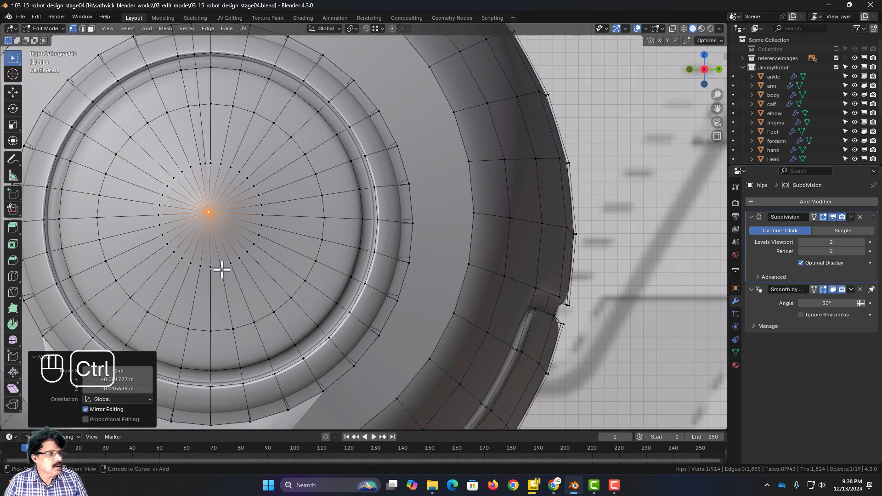
key("ctrl+KP_Add")
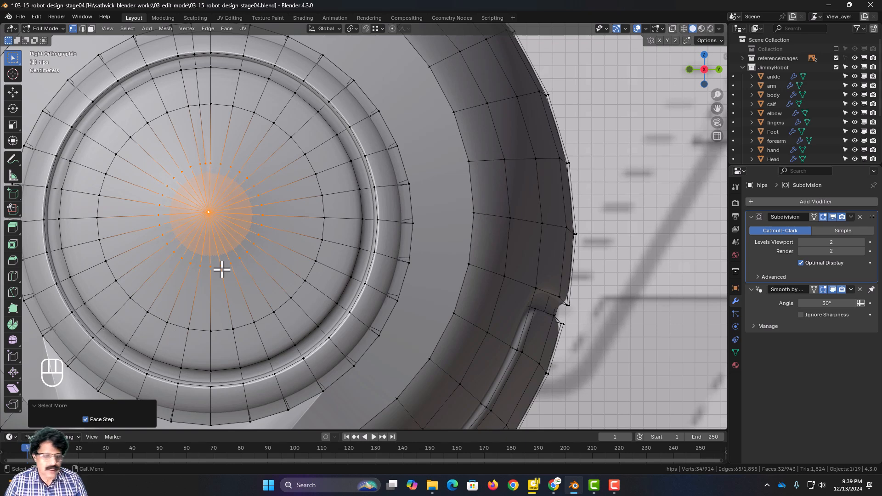
key("KP_1")
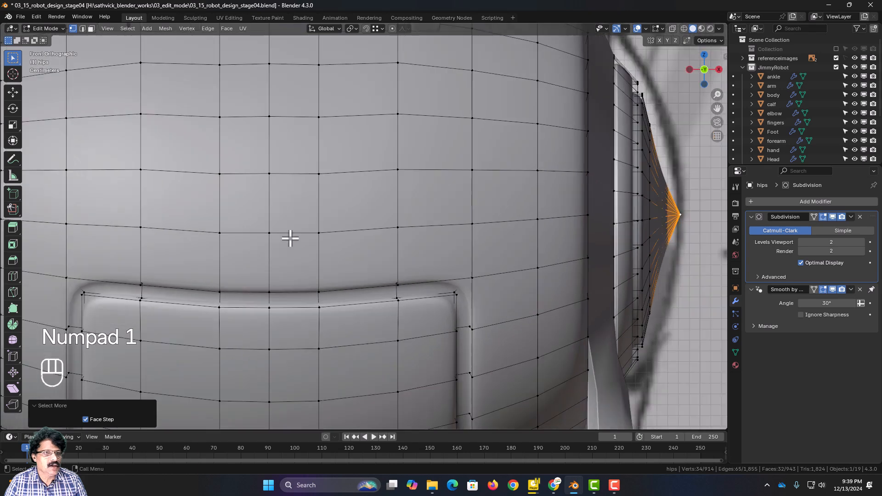
scroll(290, 238, "down", 2)
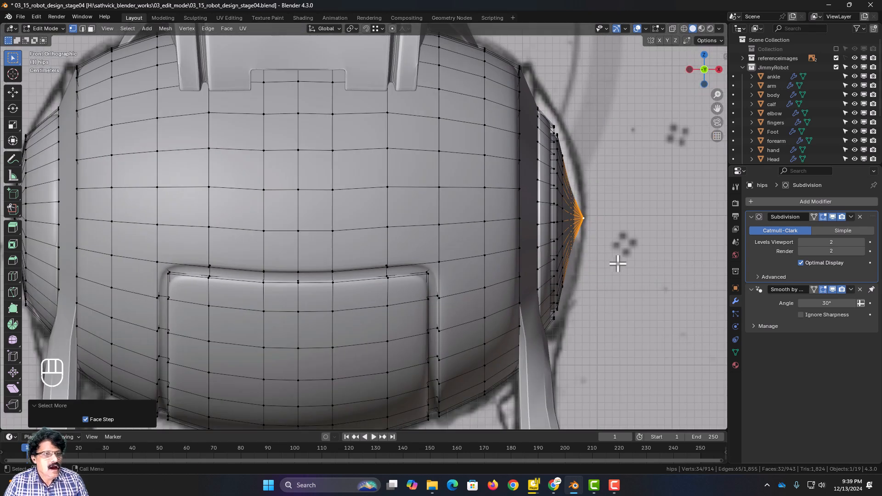
scroll(624, 257, "up", 2)
middle_click_drag(693, 249, 429, 258, "shift")
scroll(433, 260, "up", 3)
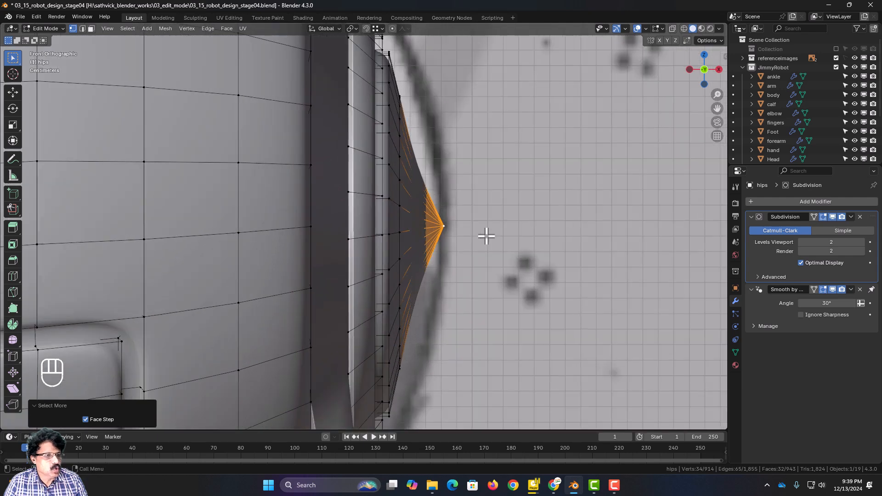
key("g")
key("x")
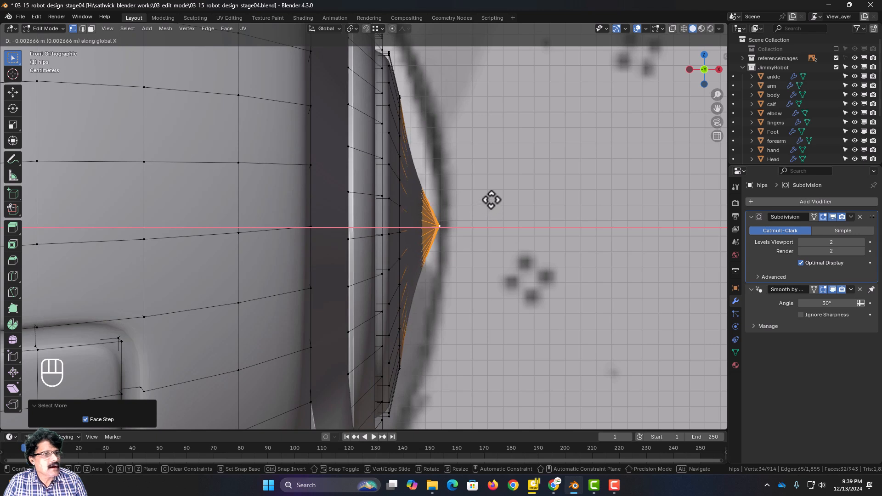
left_click(487, 194)
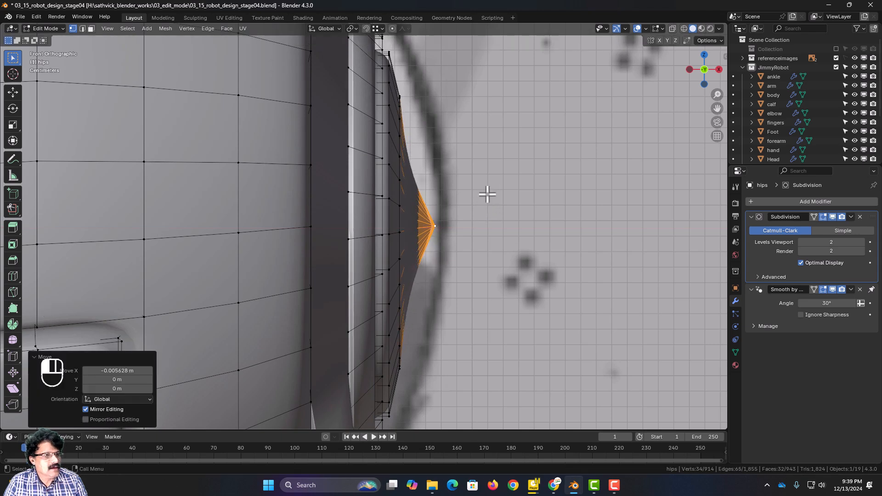
Select only the cap's tip vertex and move it about -0.0127 m along X to flatten the point
left_click(466, 226)
left_click(434, 226)
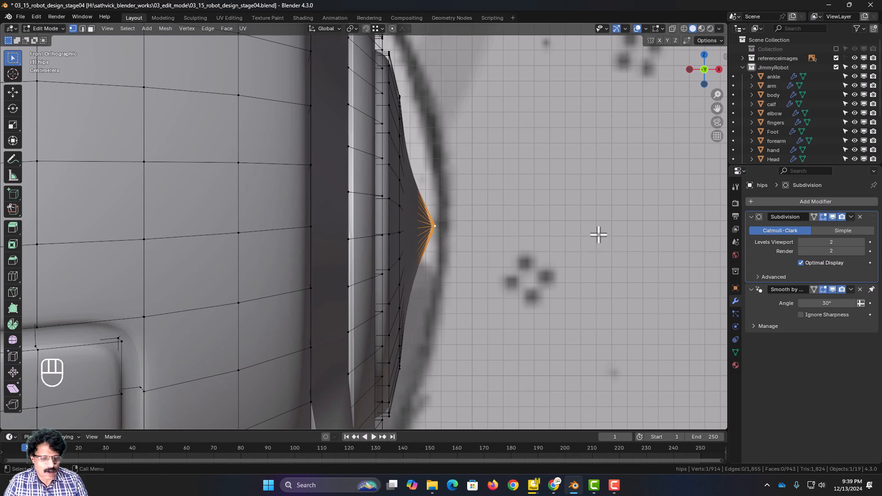
key("g")
key("x")
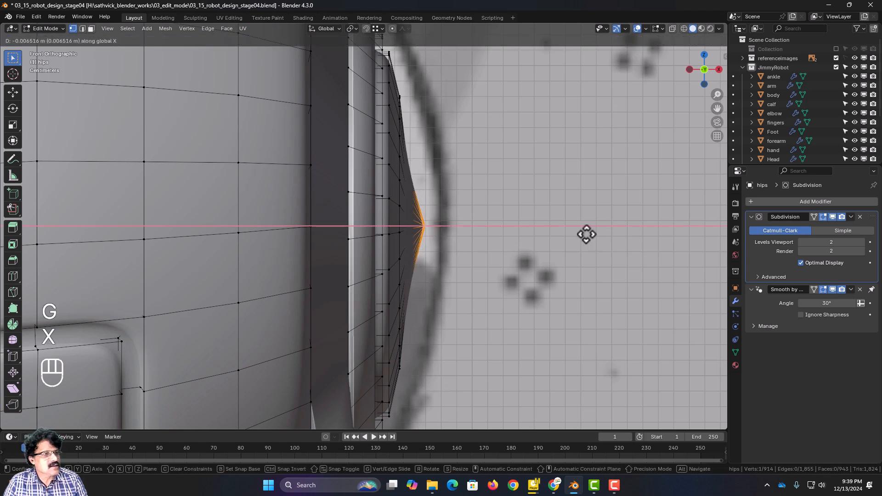
left_click(578, 234)
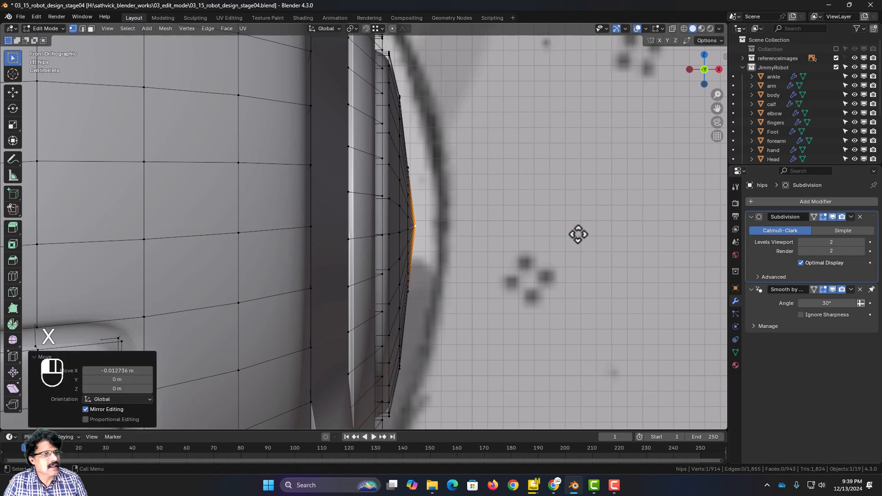
Leave mesh editing and examine the flattened side cap and the hips' side rim from several angles
scroll(578, 233, "down", 2)
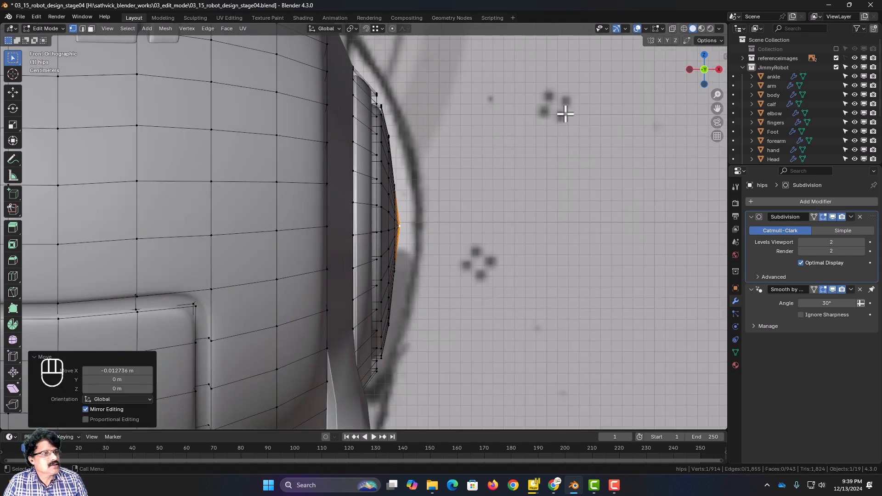
left_click_drag(458, 89, 381, 374)
scroll(368, 187, "down", 2)
key("Tab")
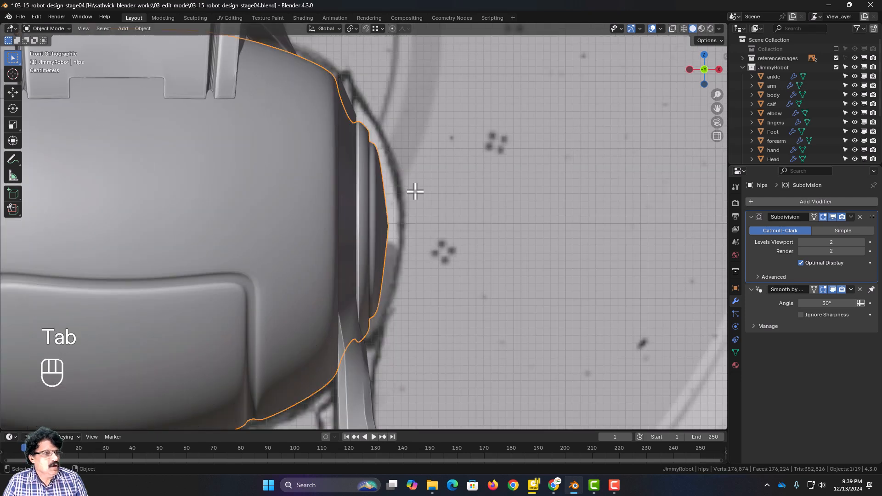
middle_click_drag(447, 200, 309, 241)
scroll(389, 223, "down", 2)
scroll(348, 227, "up", 3)
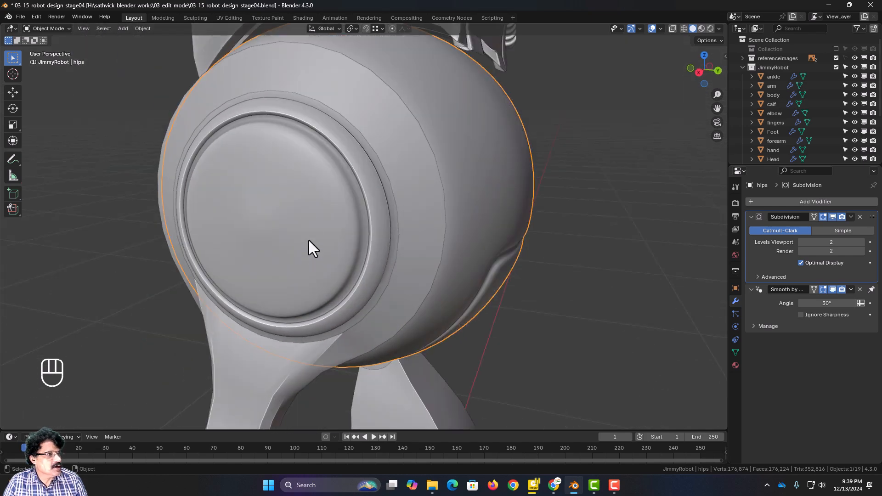
middle_click_drag(311, 166, 344, 242)
scroll(343, 240, "up", 2)
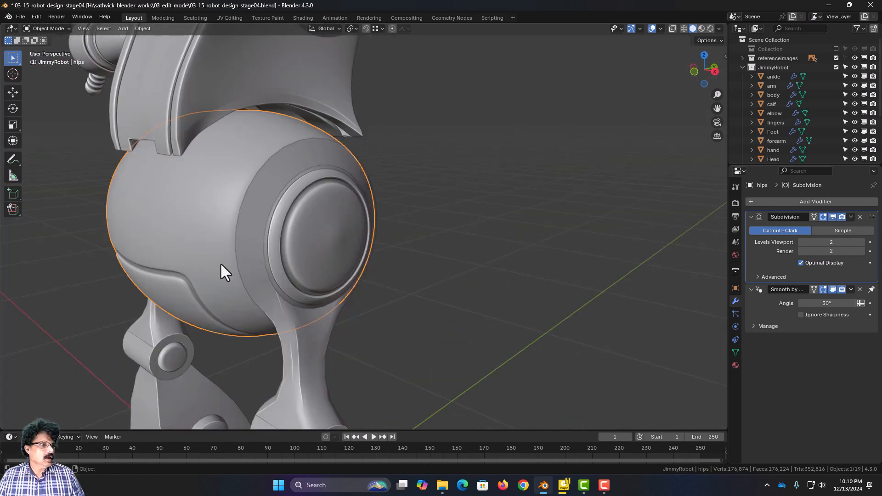
scroll(221, 271, "up", 3)
middle_click_drag(143, 193, 155, 165)
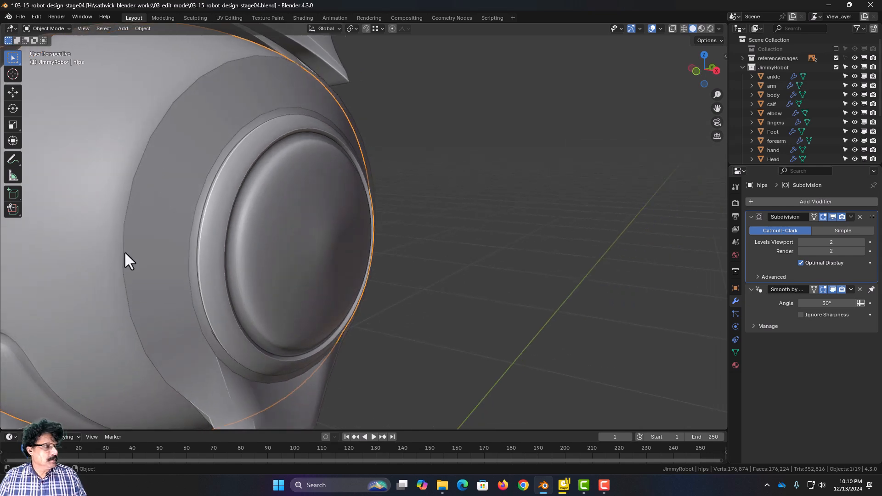
scroll(124, 250, "down", 2)
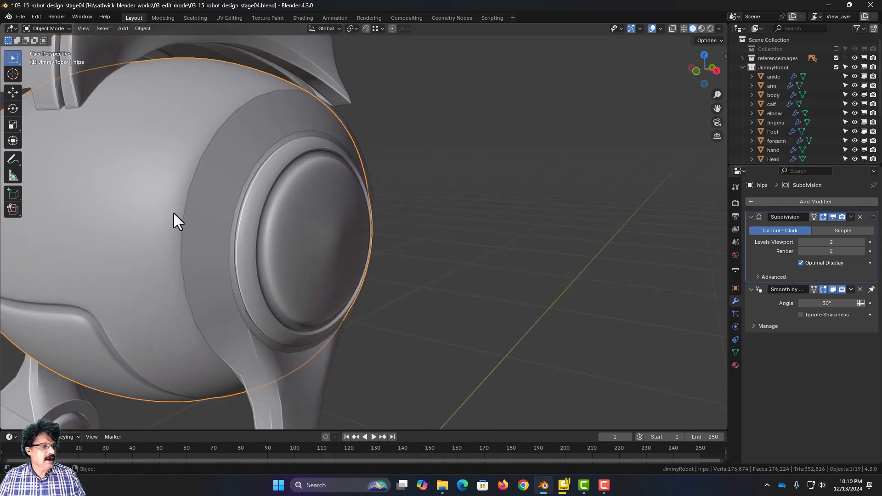
Add one supporting loop cut close to the hips body's side rim, slid by a factor of about -0.81
key("Tab")
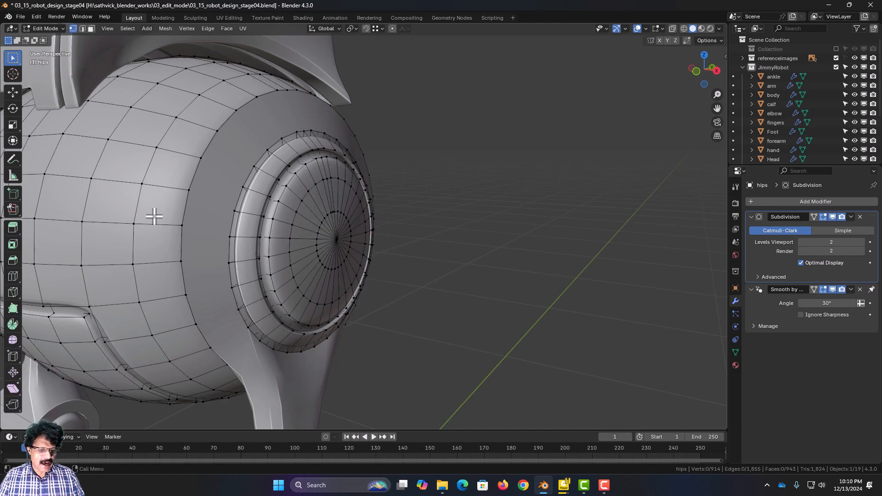
key("ctrl+r")
left_click(173, 224)
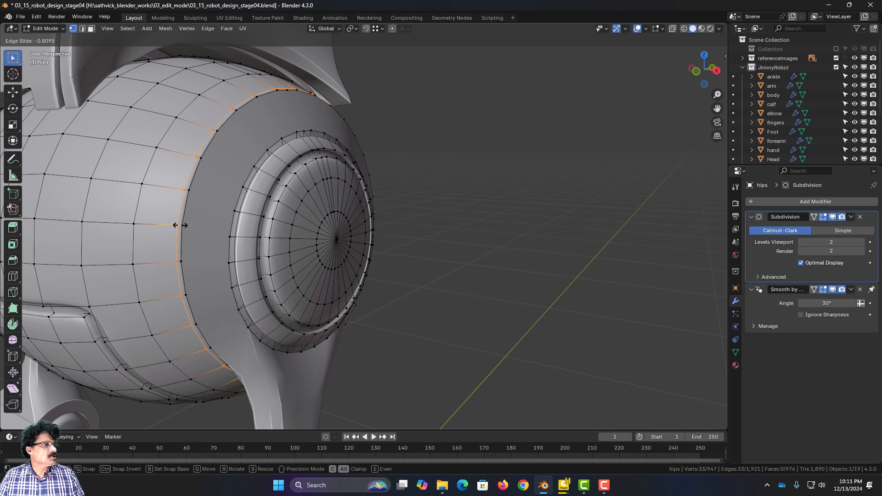
left_click(180, 225)
key("Tab")
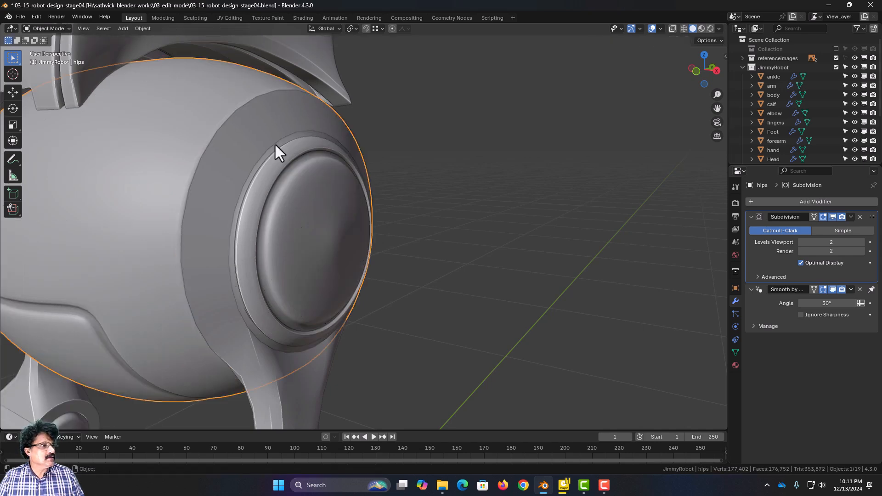
middle_click_drag(274, 143, 216, 157)
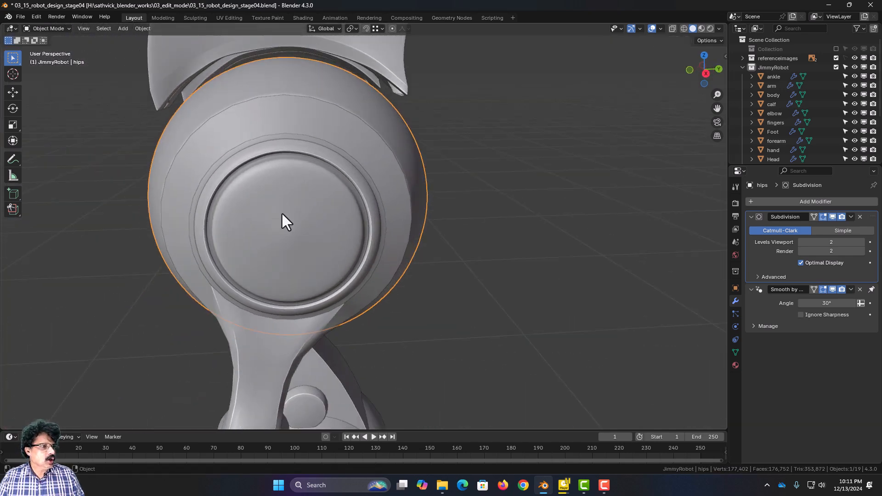
Add one loop cut around the side cap's face between the inner ring and the groove, slid by a factor of 0.640
key("Tab")
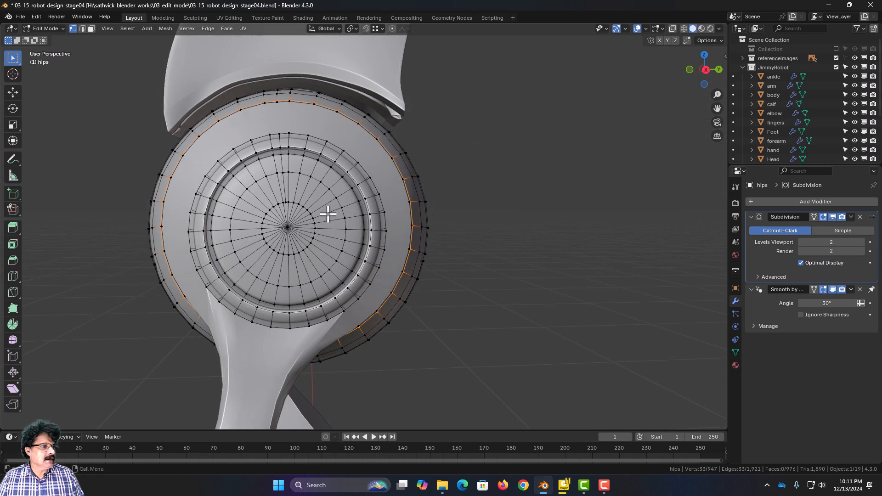
key("ctrl+r")
left_click(332, 205)
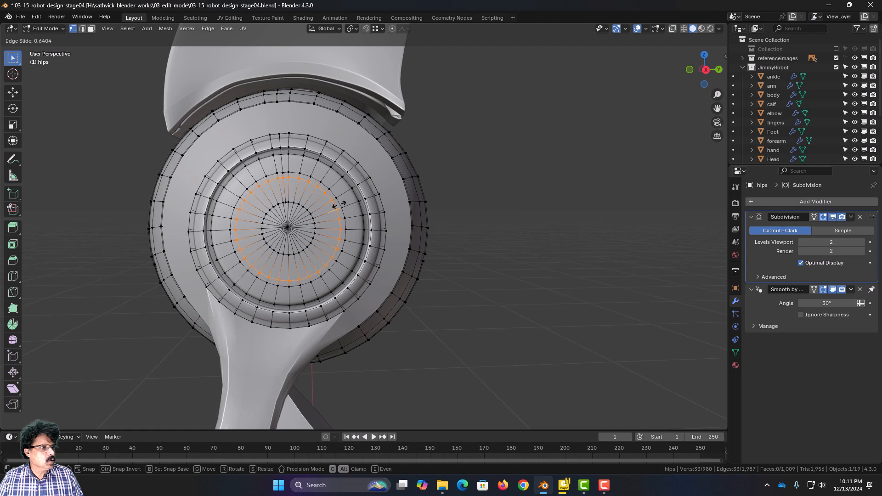
left_click(338, 204)
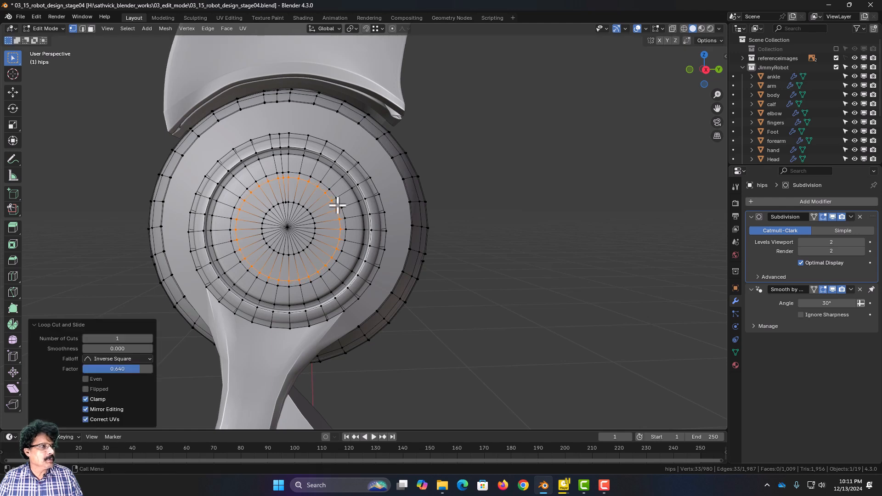
In face selection, select the narrow ring of faces beside the new cap loop and extrude it in place
left_click(89, 28)
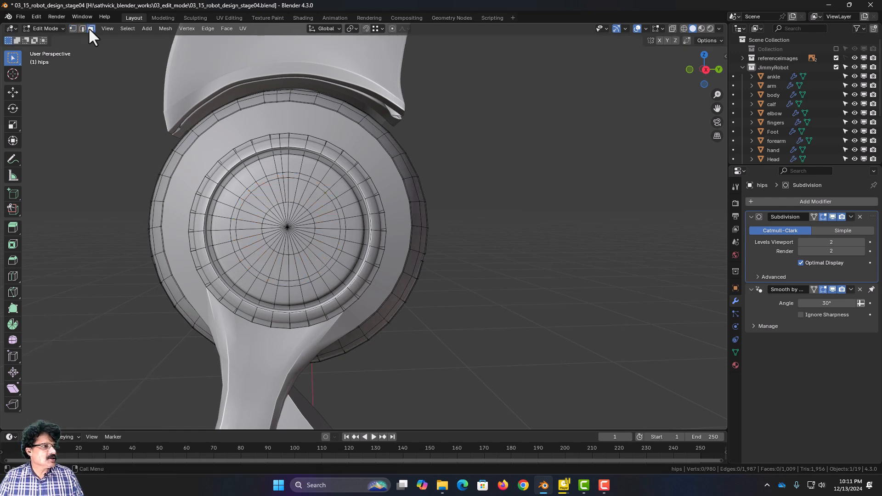
left_click(310, 180, "alt")
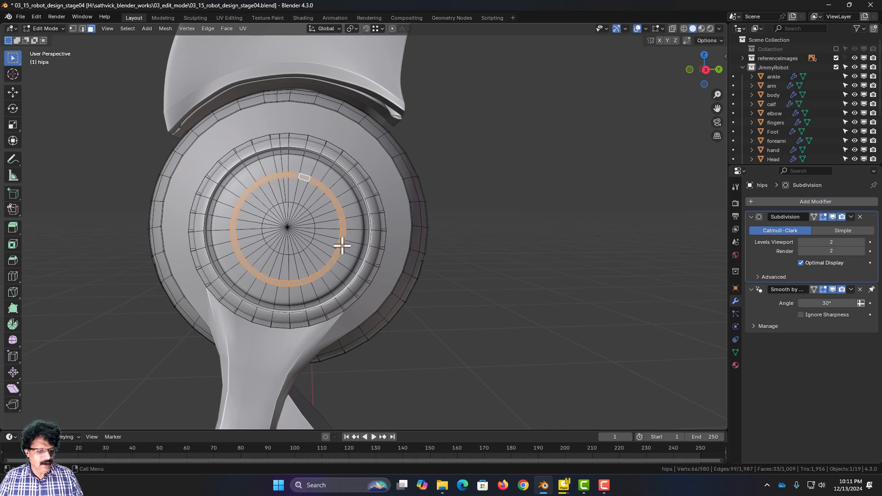
key("e")
right_click(308, 250)
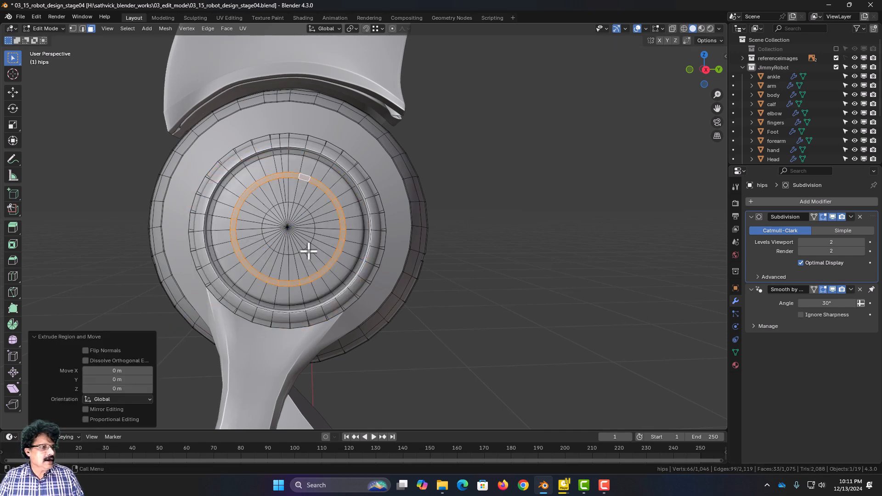
middle_click_drag(308, 250, 325, 252)
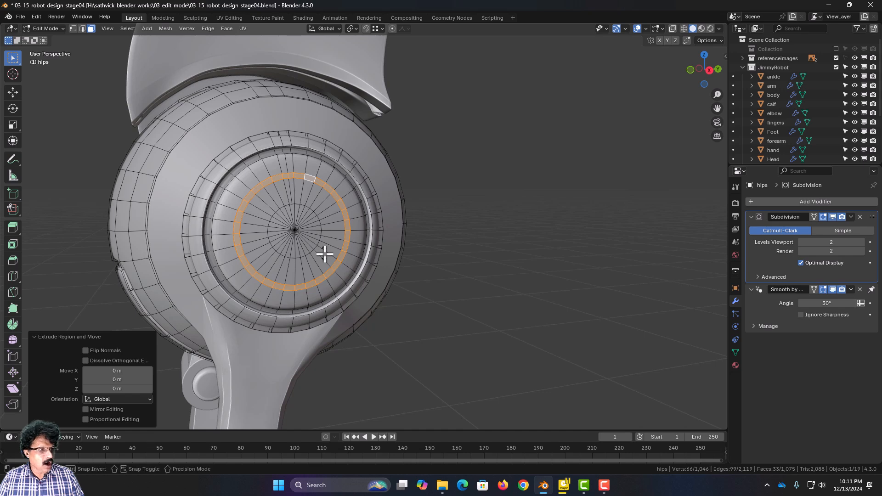
Shrink the extruded ring inward along its normals with an offset of -0.01 m to form an inner groove
key("alt+s")
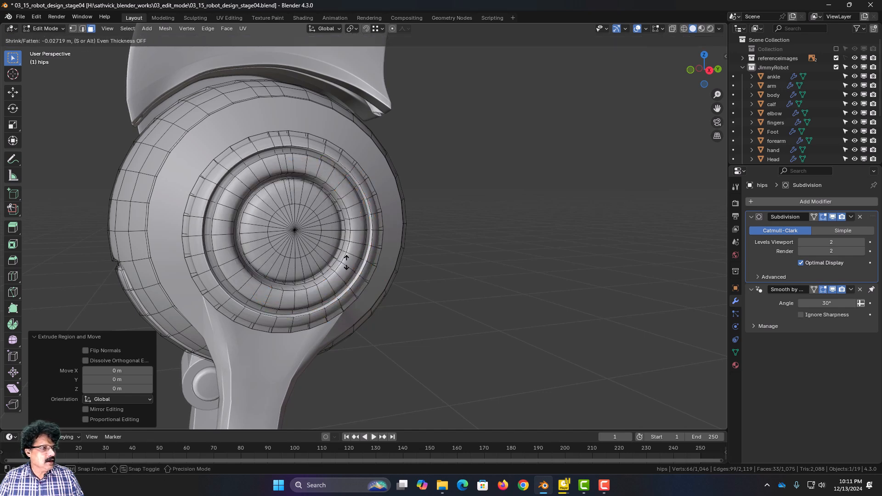
left_click(349, 257)
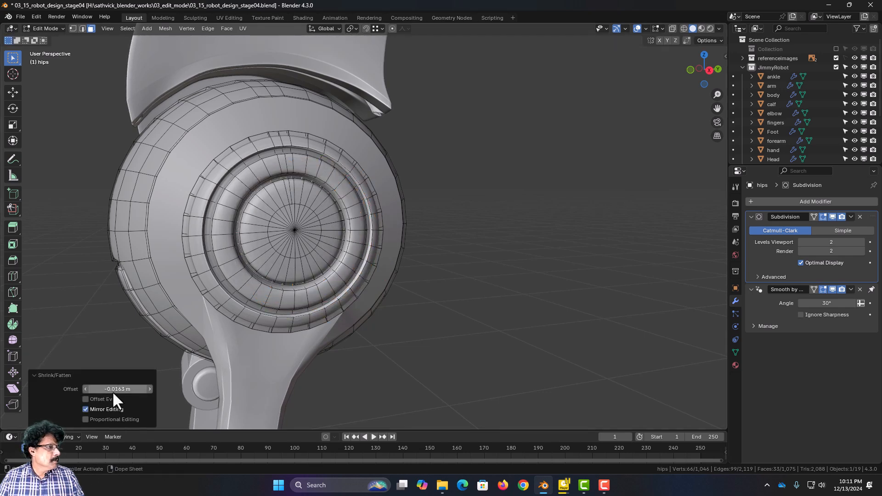
left_click(118, 389)
type("-0.")
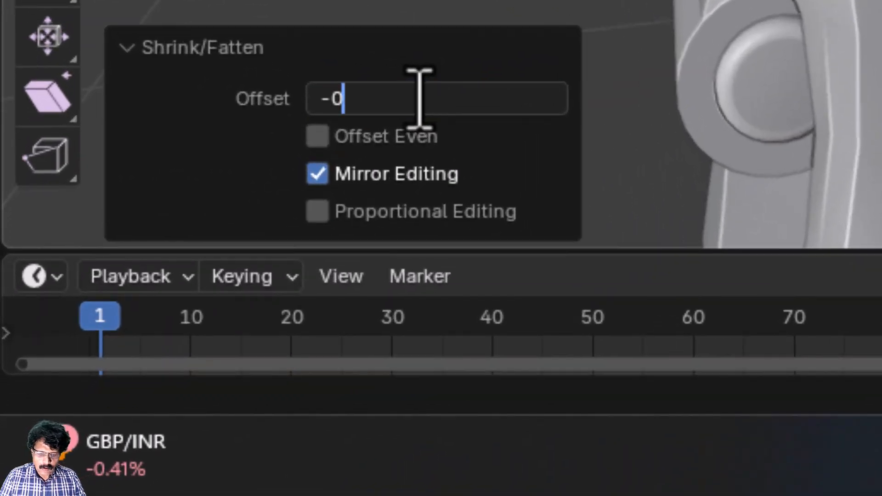
type("01")
key("Return")
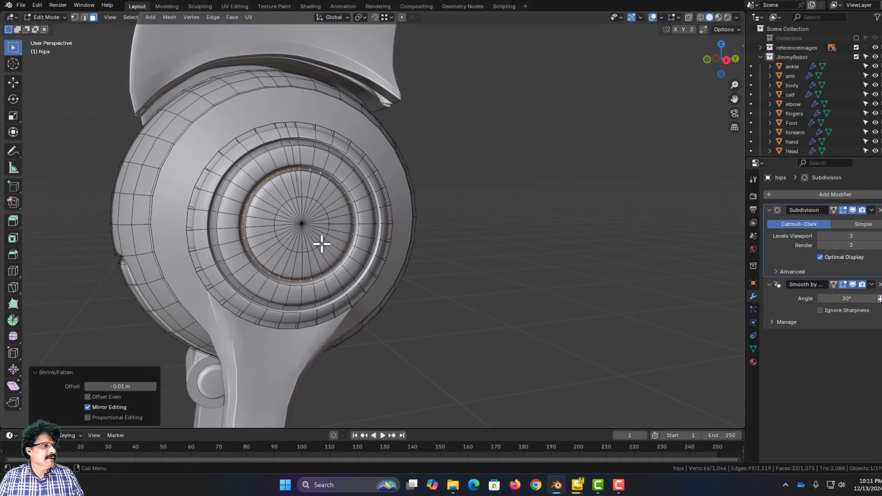
Add supporting loop cuts on both sides of the inner groove, the outer slid by -0.826 and the inner by about 0.90
key("ctrl+r")
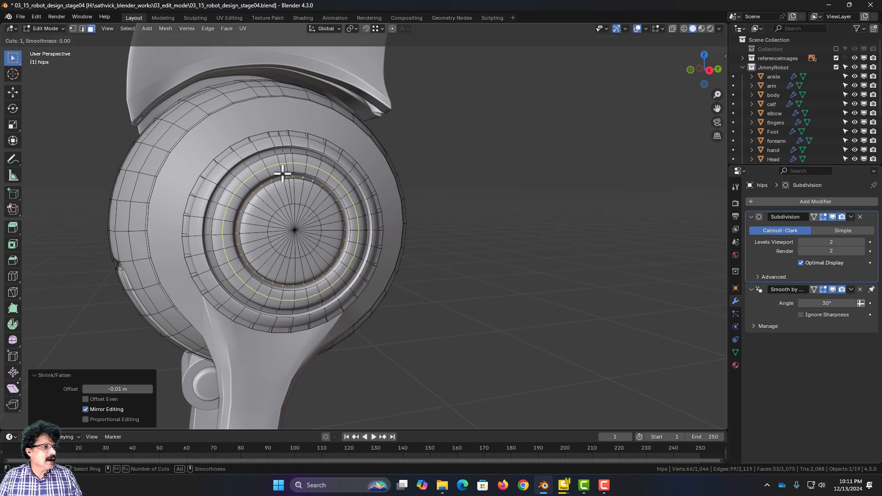
left_click(281, 173)
left_click(286, 196)
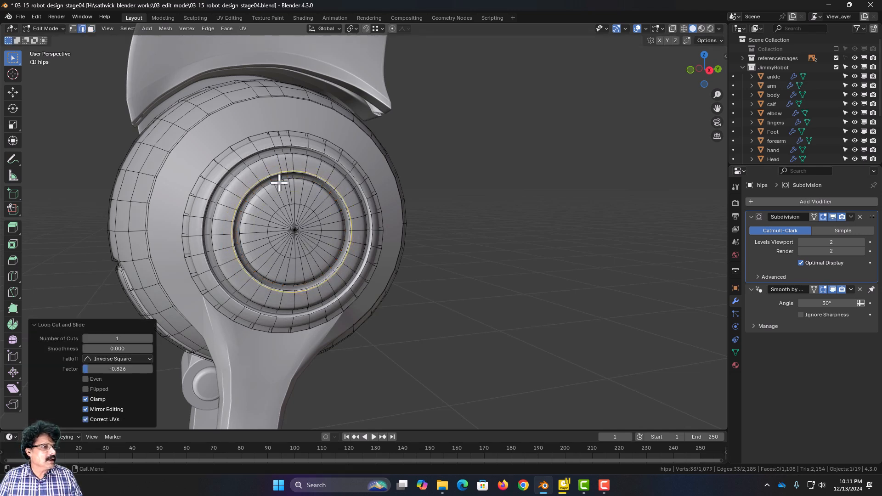
key("ctrl+r")
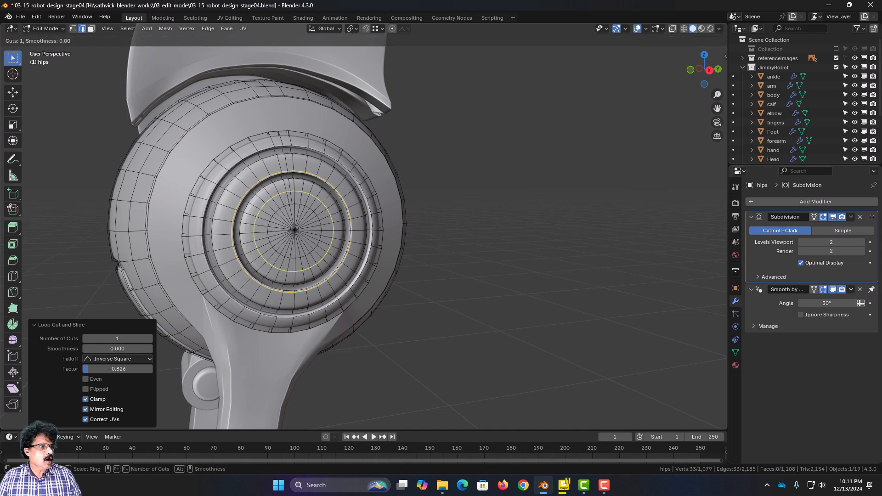
left_click(287, 191)
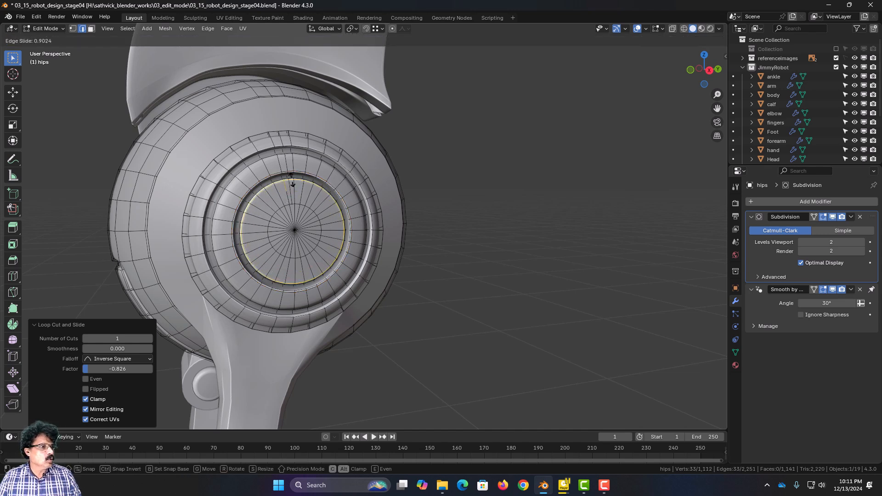
left_click(292, 181)
key("Tab")
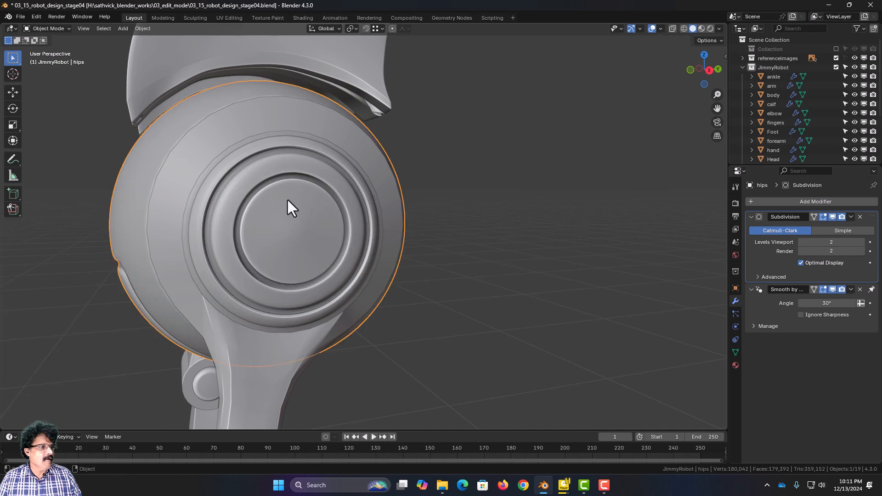
Select the whole hips mesh in the front orthographic view and symmetrize it from -X to +X
scroll(285, 203, "down", 2)
middle_click_drag(269, 247, 345, 169)
scroll(288, 253, "down", 3)
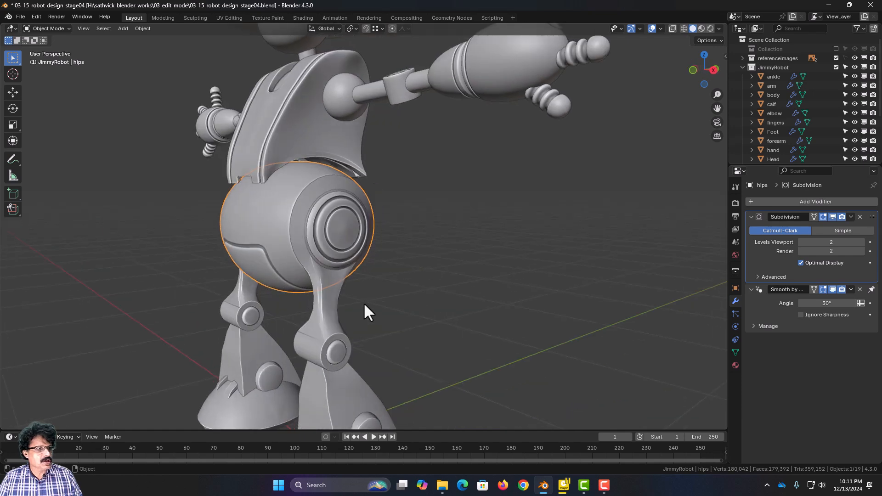
scroll(368, 312, "up", 2)
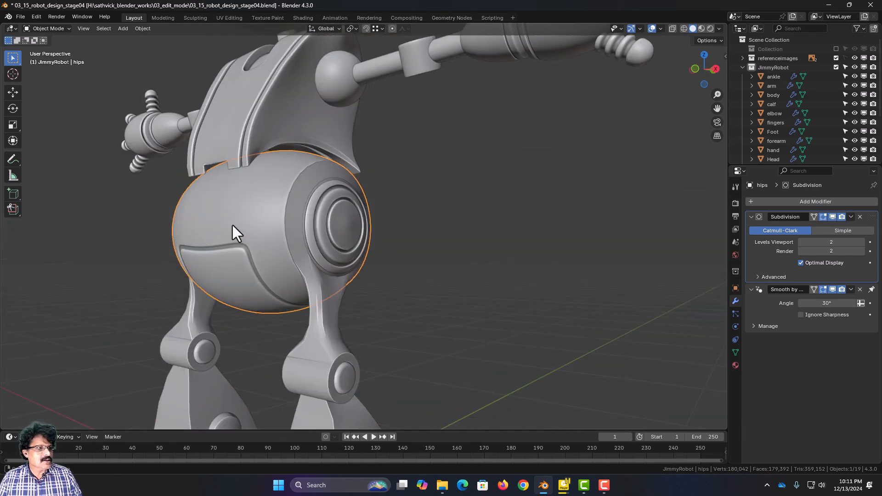
middle_click_drag(232, 225, 260, 237)
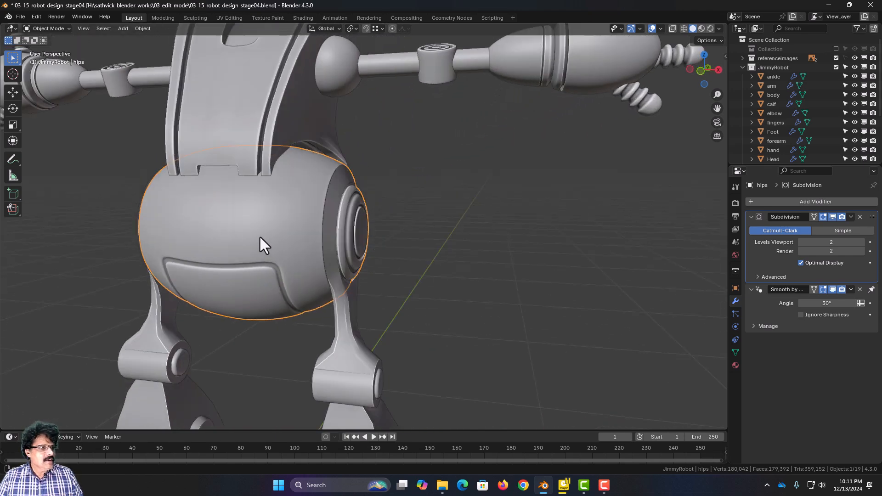
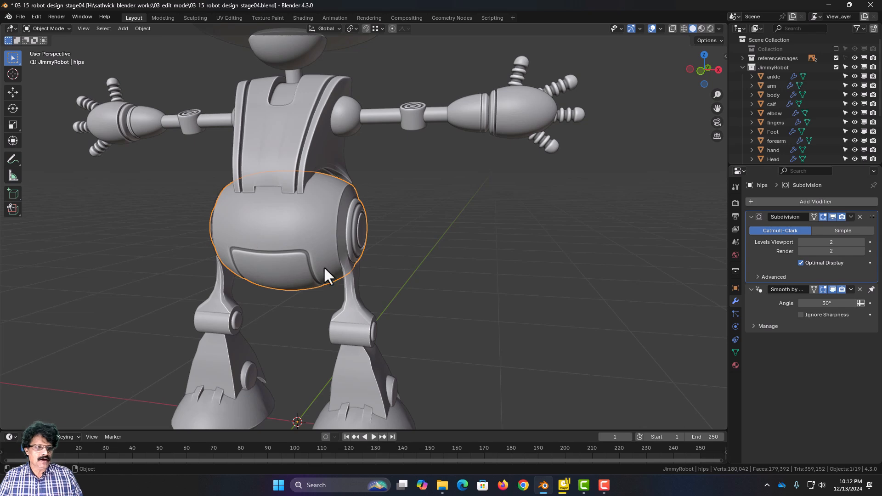
key("KP_1")
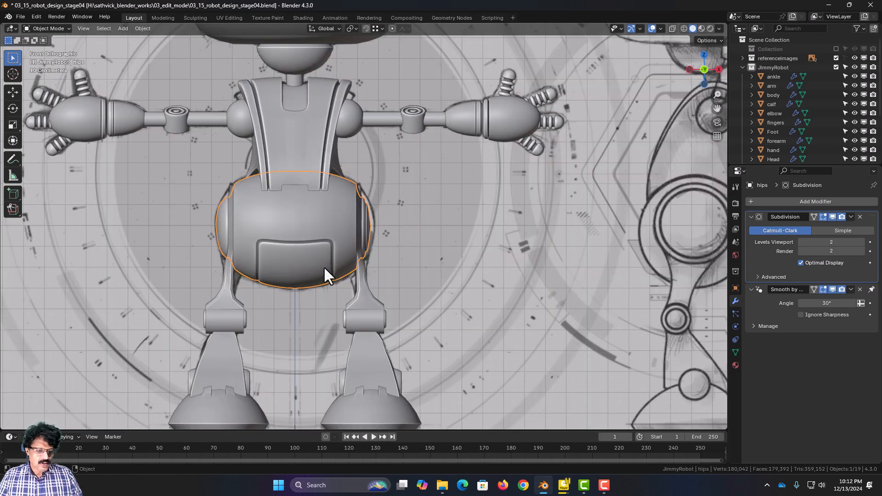
key("Tab")
key("a")
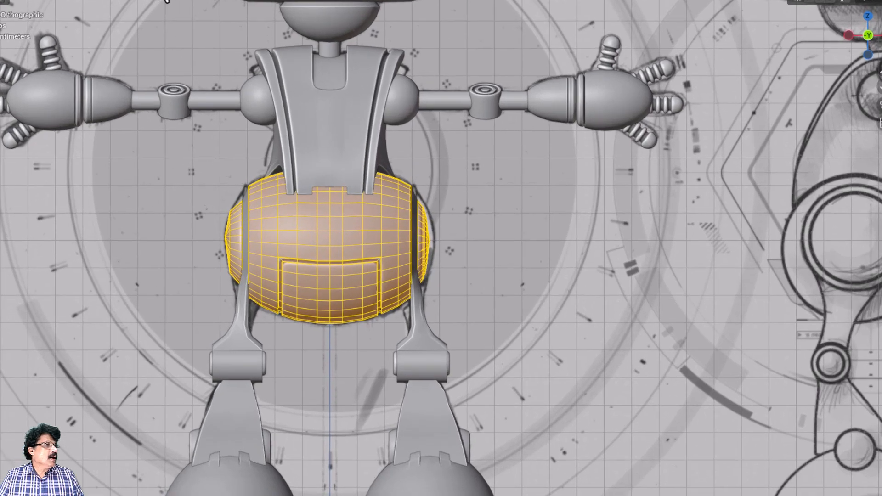
left_click(165, 29)
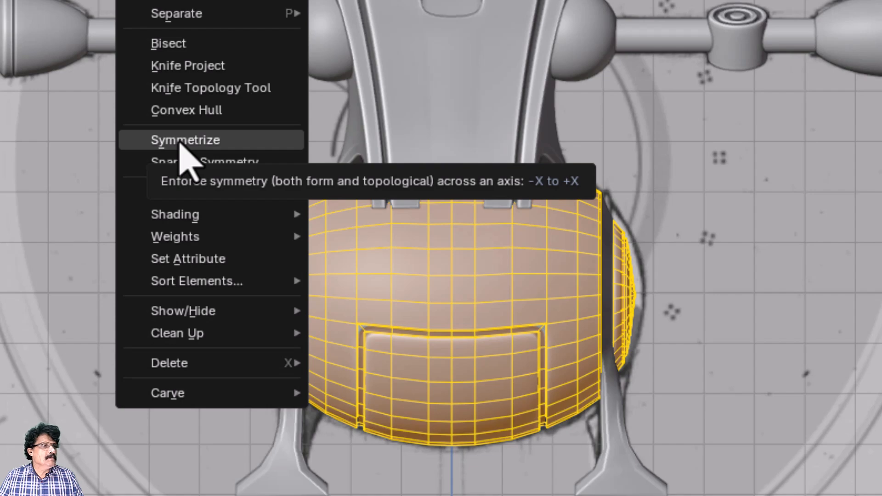
left_click(180, 140)
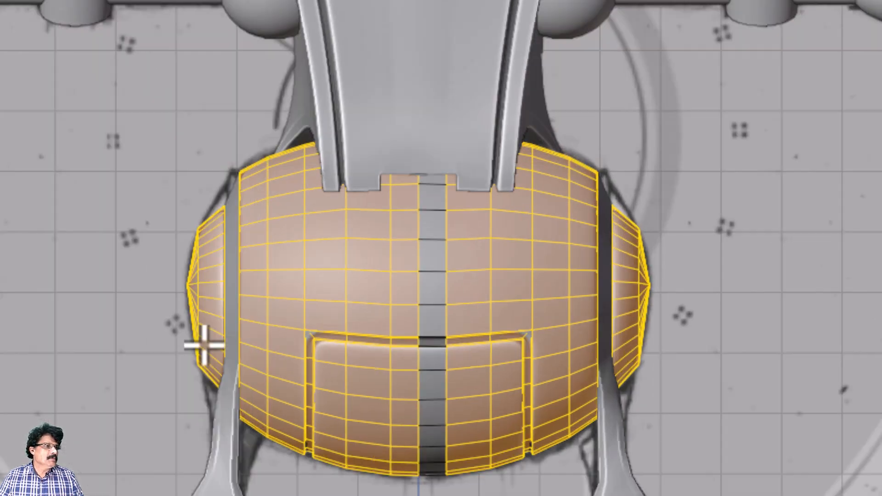
scroll(204, 345, "up", 2)
middle_click_drag(186, 365, 418, 354)
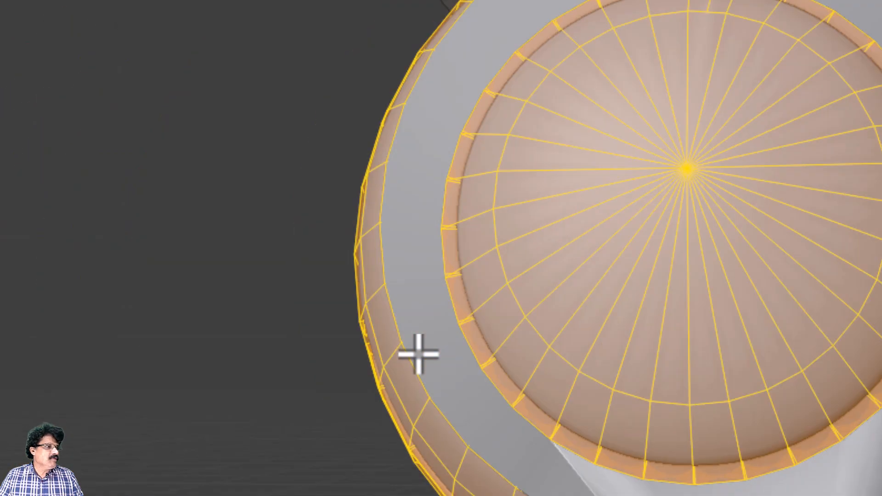
Change the hips' Symmetrize direction to +X to -X, then return to Object Mode and check the side cap's grooves
scroll(416, 354, "down", 4)
middle_click_drag(500, 370, 192, 410)
scroll(192, 410, "down", 2)
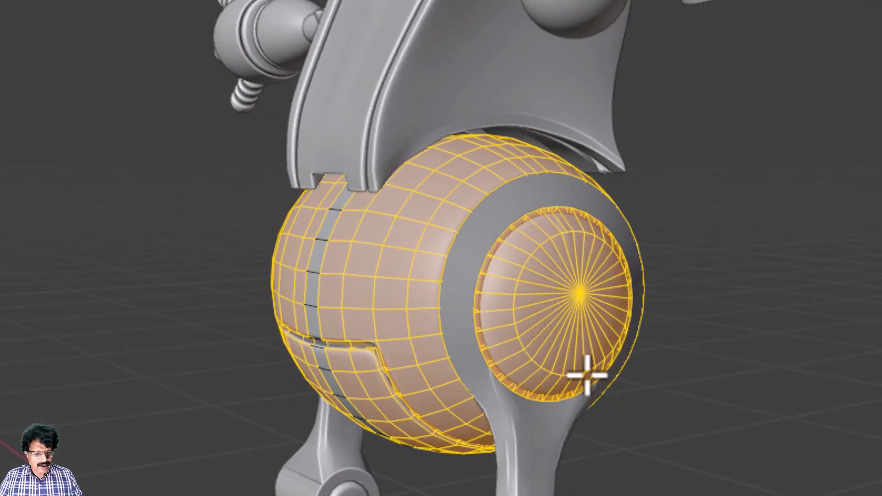
middle_click_drag(586, 370, 296, 361)
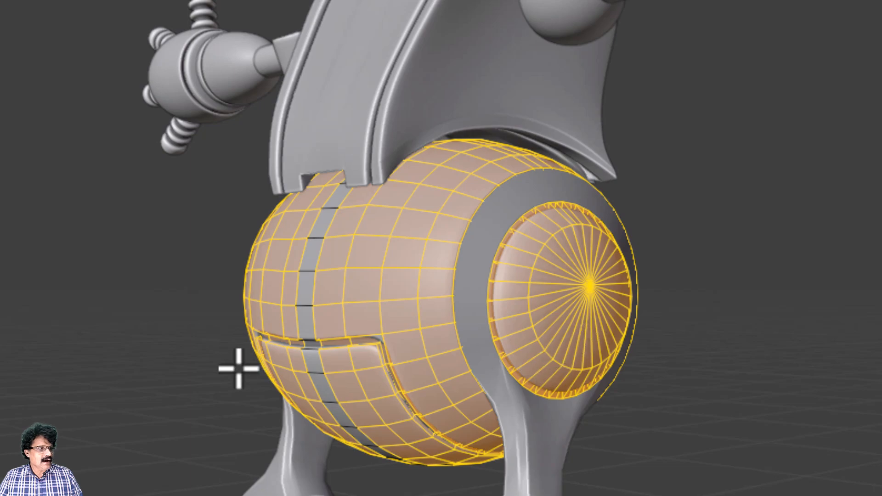
middle_click_drag(237, 363, 403, 368)
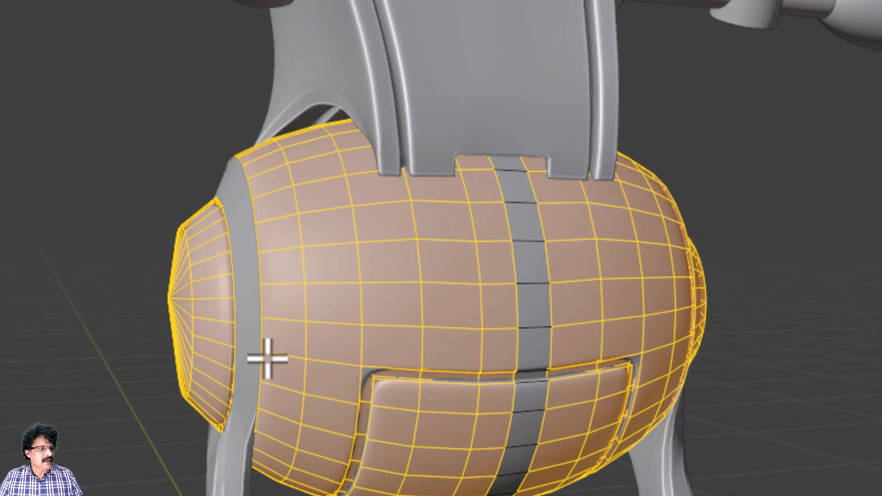
middle_click_drag(266, 356, 263, 362)
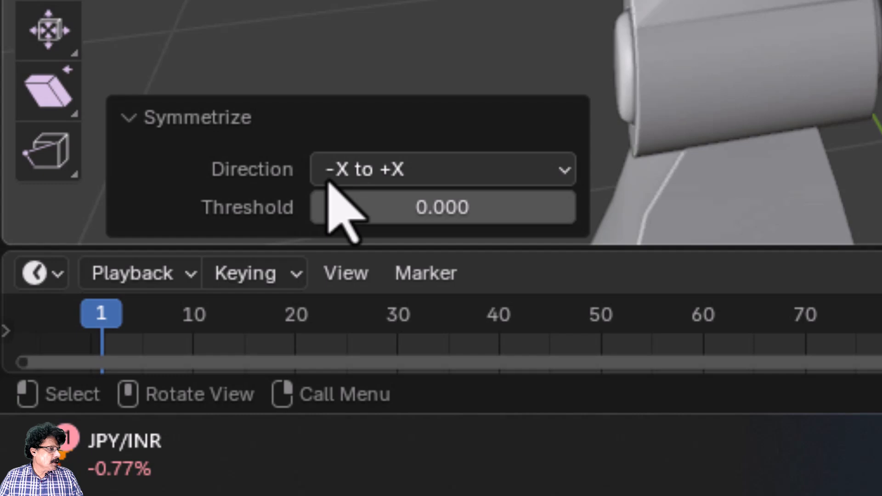
left_click(421, 171)
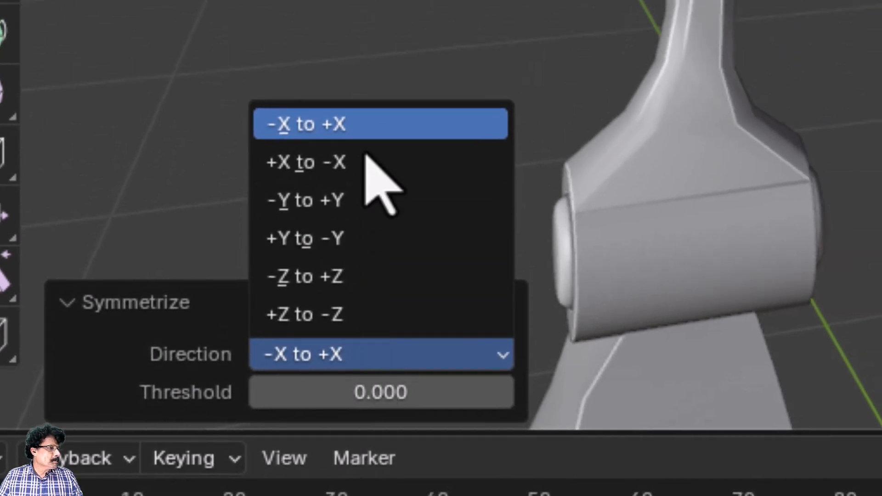
left_click(366, 158)
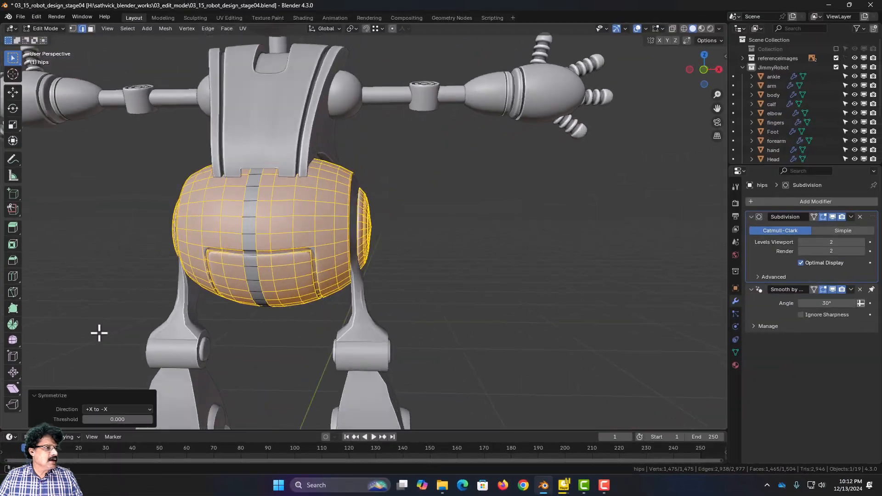
middle_click_drag(99, 333, 54, 349)
scroll(301, 252, "up", 2)
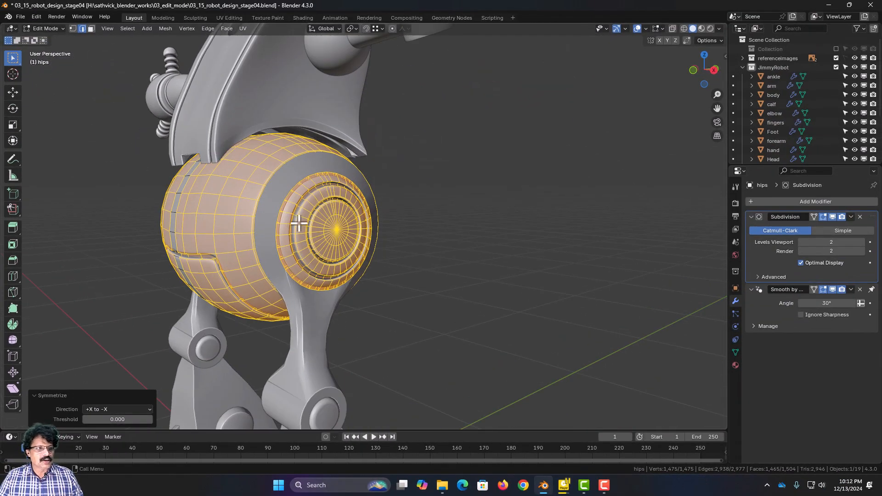
middle_click_drag(210, 259, 438, 163)
key("Tab")
scroll(335, 254, "down", 3)
scroll(373, 263, "up", 3)
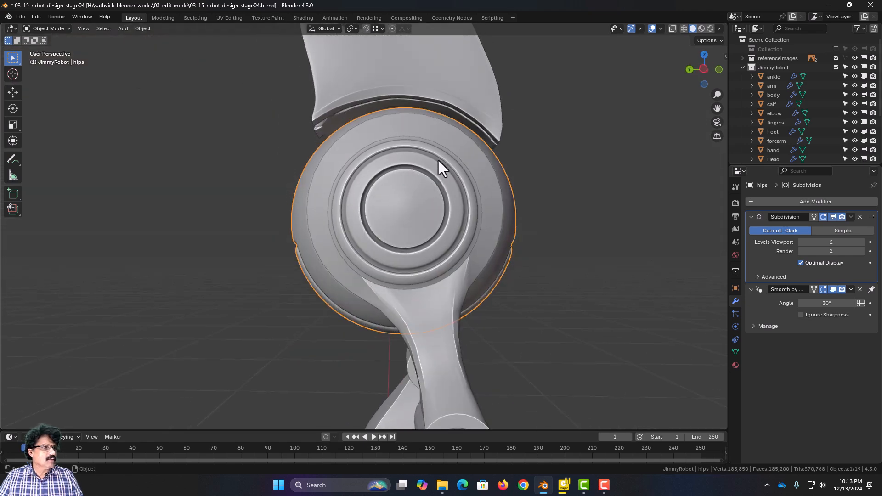
middle_click_drag(412, 108, 400, 101)
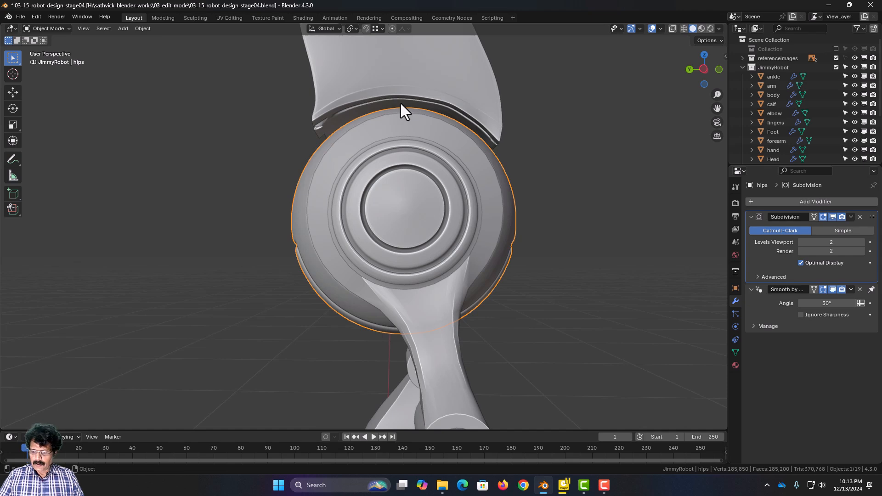
Switch to the right orthographic view and hide the reference images collection
key("KP_3")
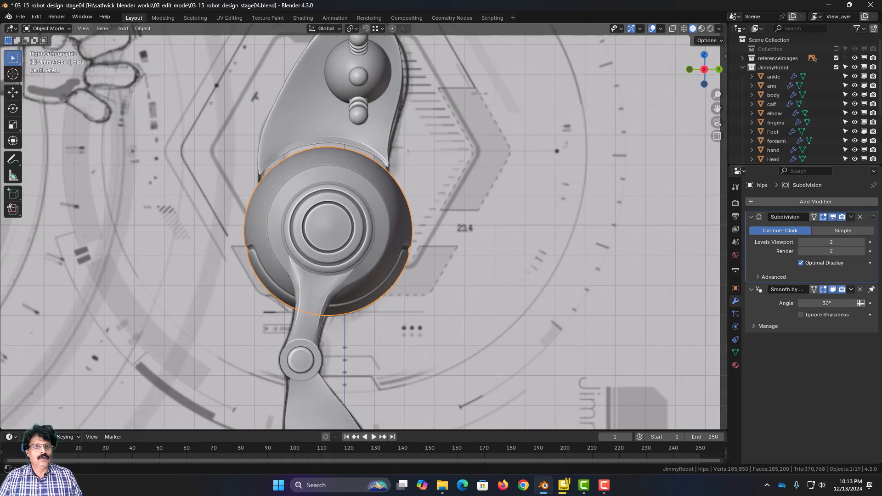
left_click(835, 58)
scroll(444, 148, "down", 6)
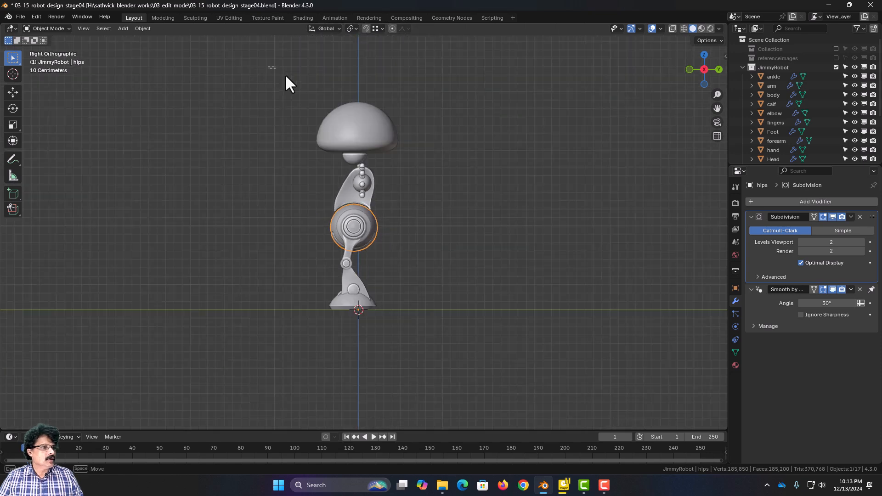
Select the head, body and arm parts above the hips and move them down along Z by about 0.02 m
left_click_drag(285, 75, 431, 198)
scroll(427, 211, "up", 7)
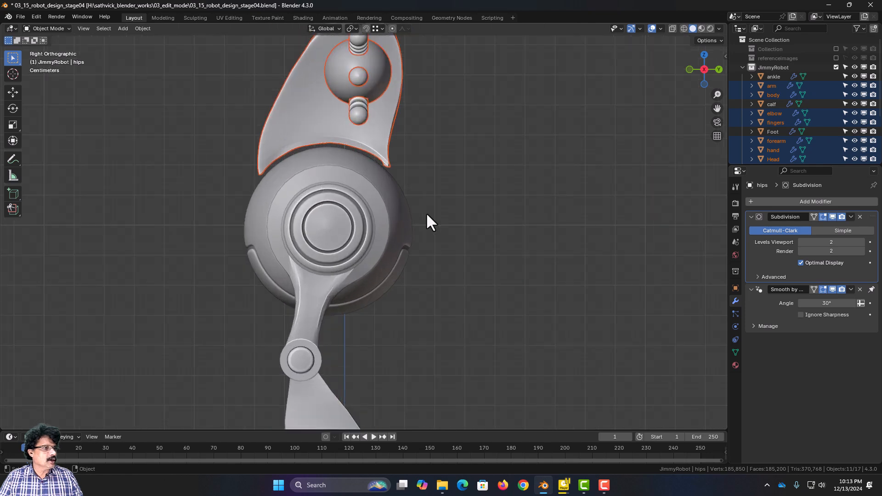
scroll(426, 212, "up", 3)
key("g")
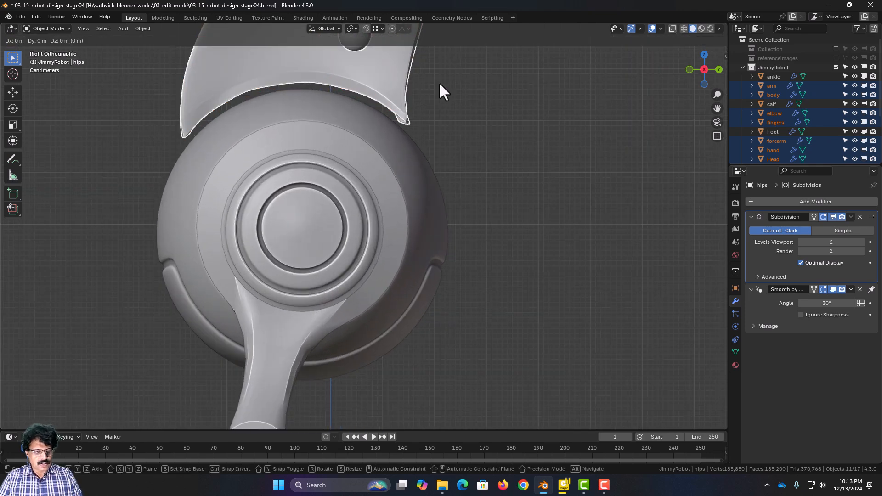
key("z")
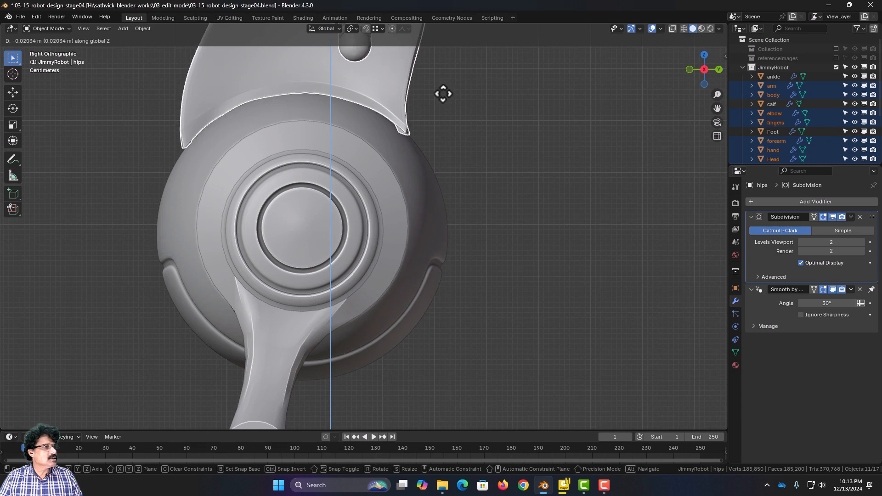
left_click(443, 94)
middle_click_drag(378, 177, 508, 185)
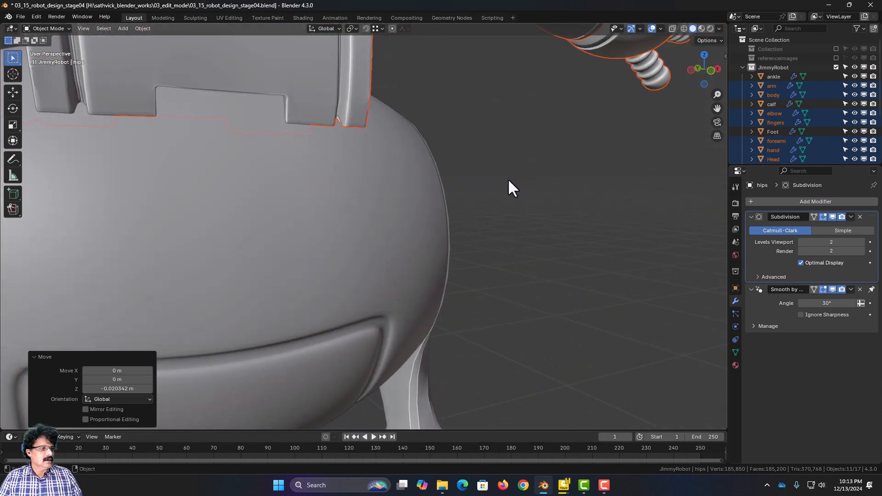
scroll(508, 185, "down", 2)
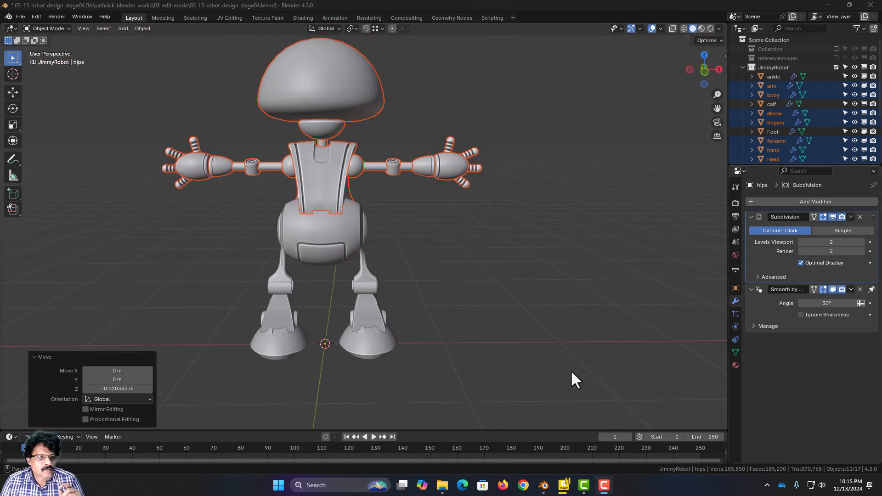
Select the thighs, add a Subdivision Surface modifier, and examine how it affects the lower joint
scroll(556, 354, "up", 6)
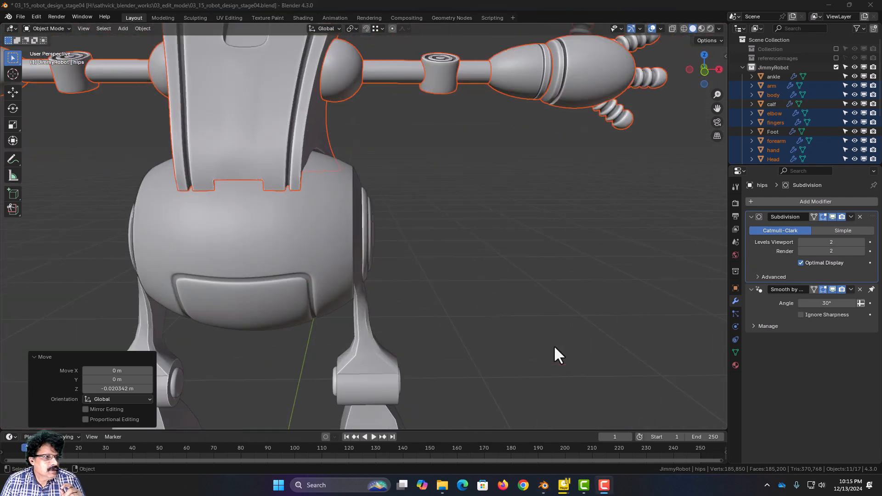
middle_click_drag(534, 350, 440, 348)
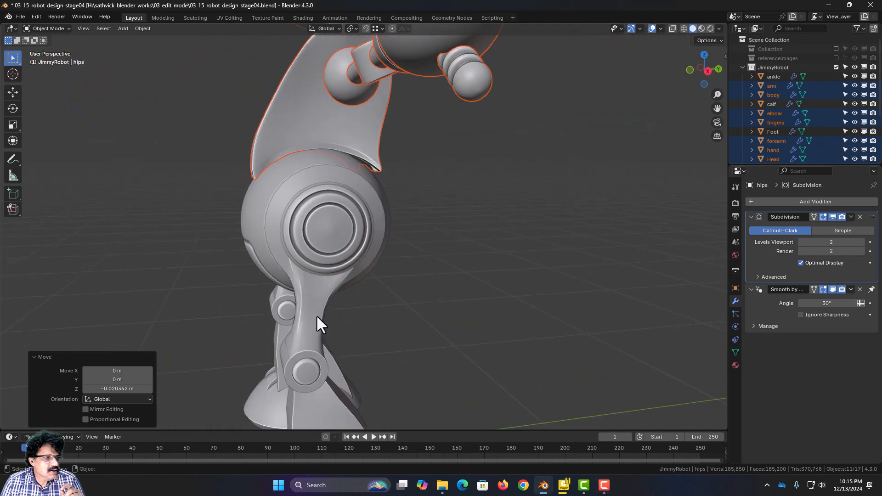
left_click(319, 350)
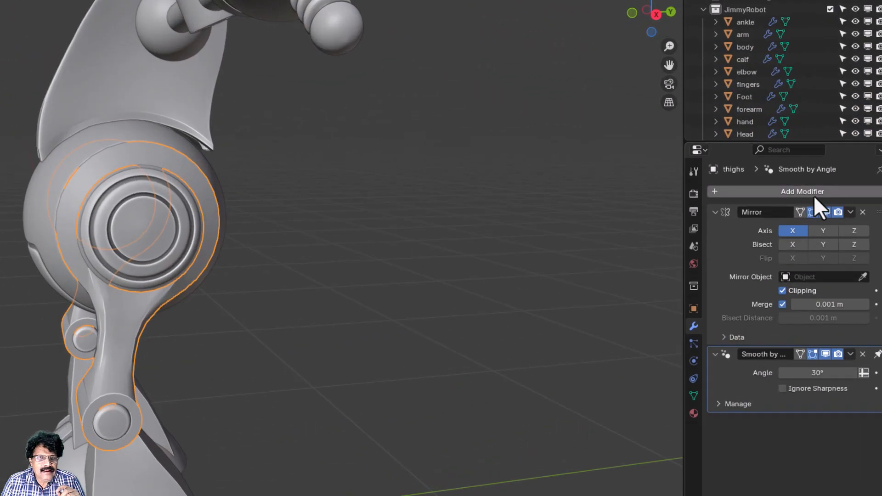
left_click(825, 202)
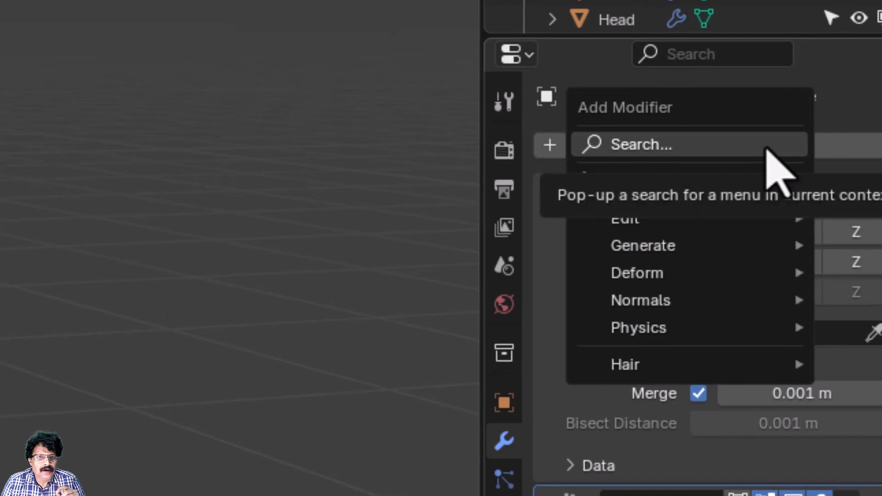
left_click(823, 203)
left_click(666, 188)
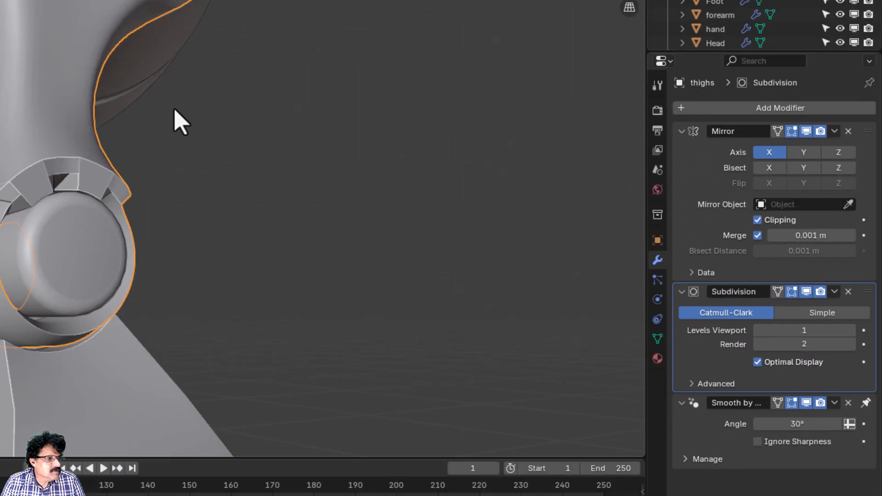
middle_click_drag(420, 203, 318, 276)
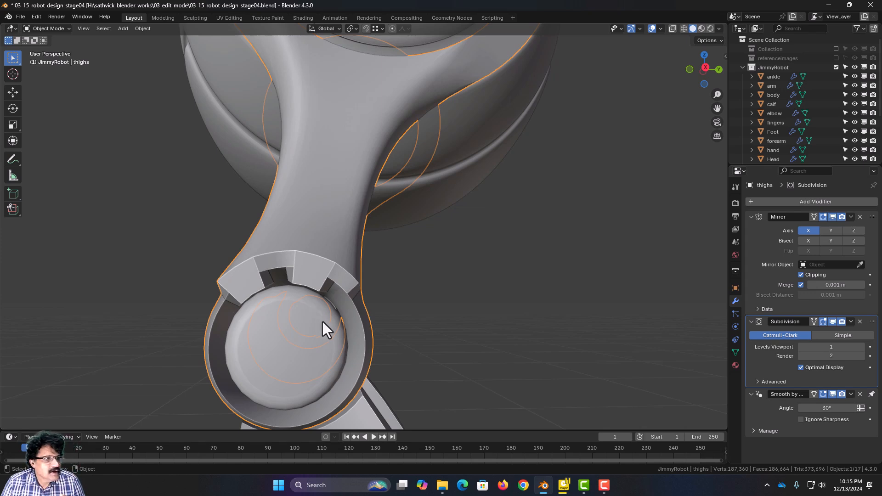
middle_click_drag(322, 321, 310, 330)
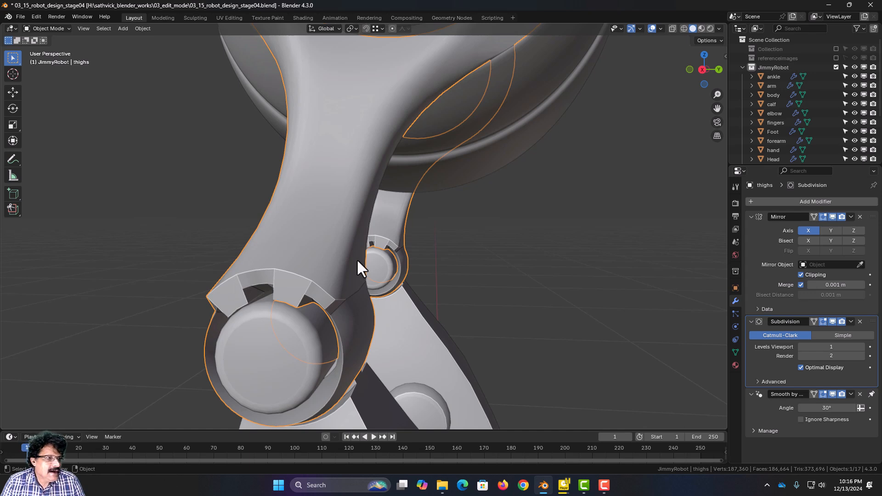
Turn off the thighs' subdivision display in the viewport and hide the knee object to expose the joint's hole
key("Tab")
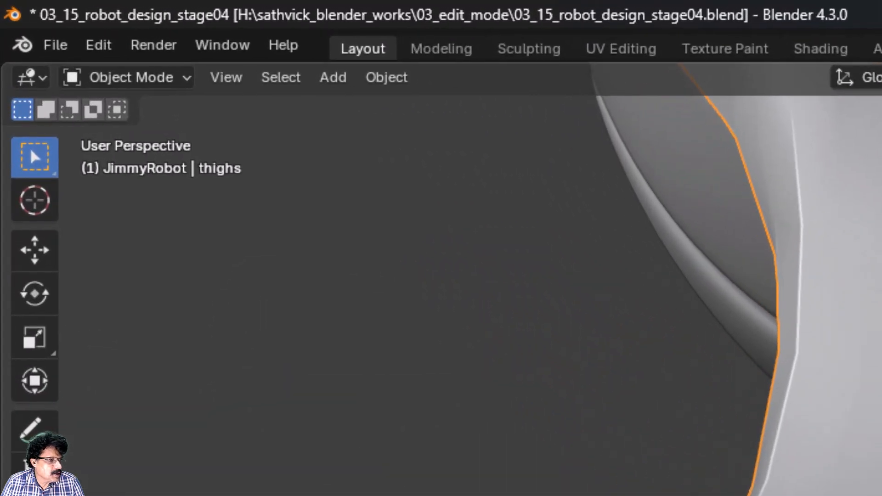
left_click(261, 342)
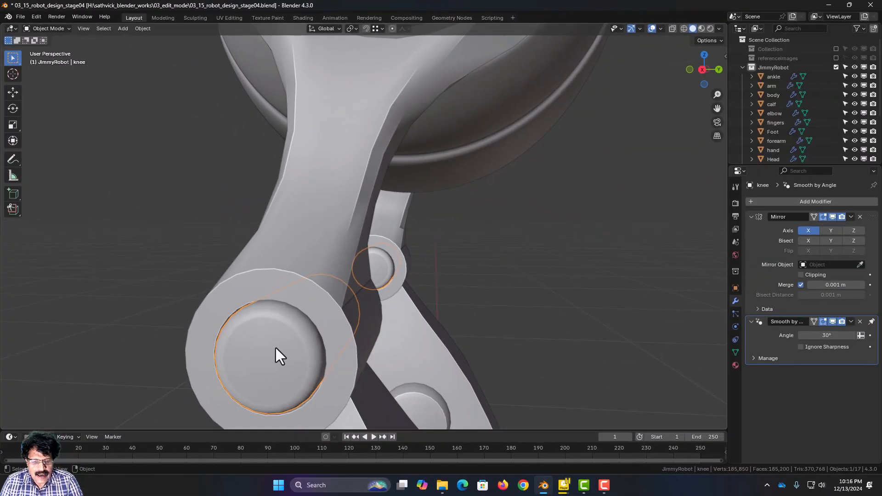
key("h")
middle_click_drag(274, 349, 335, 257)
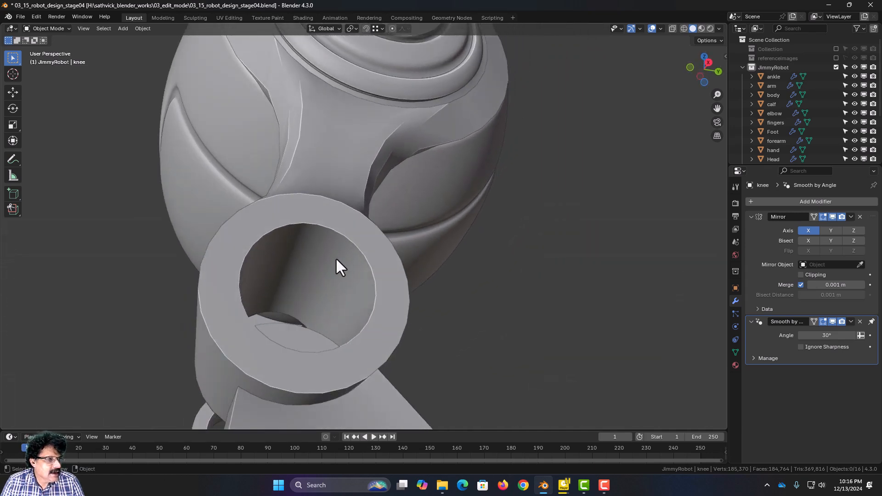
In face selection on the thighs mesh, select the joint hole's inner wall and its outer end ring, and hide these faces
left_click(341, 249)
key("Tab")
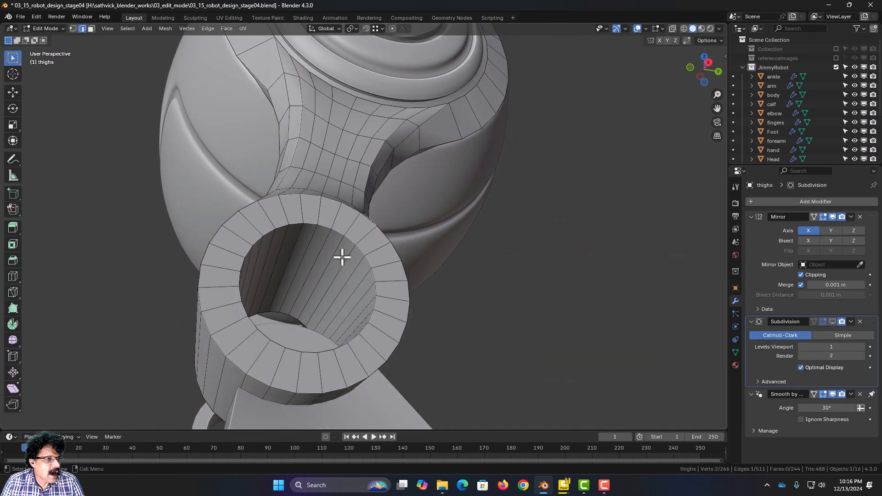
left_click(339, 251, "alt")
left_click(91, 28)
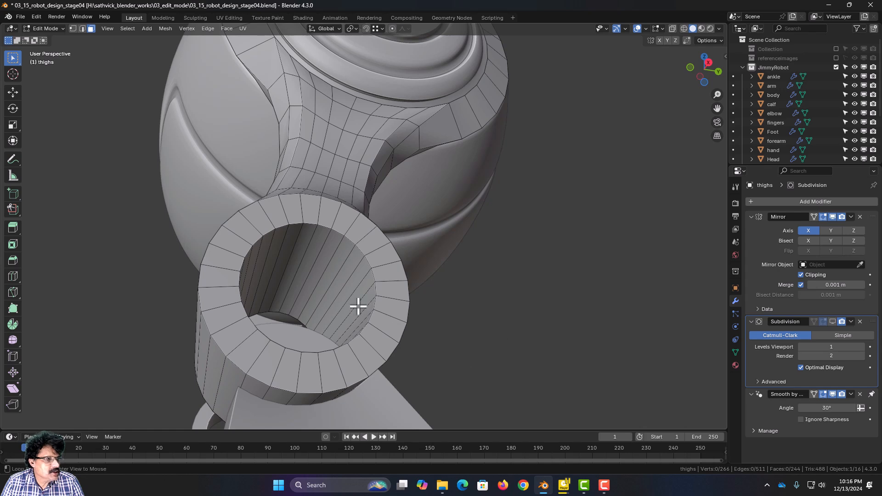
left_click(351, 275, "alt")
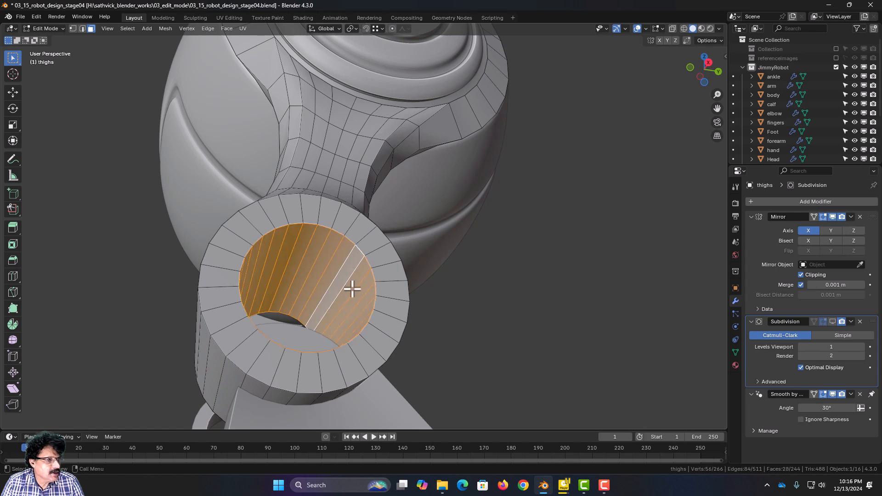
middle_click_drag(352, 288, 360, 307)
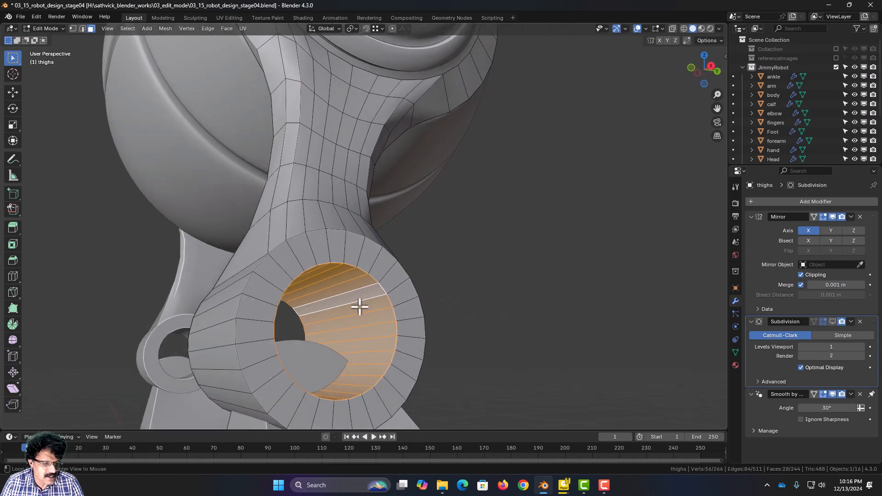
left_click(378, 262, "alt+shift")
middle_click_drag(331, 307, 314, 332)
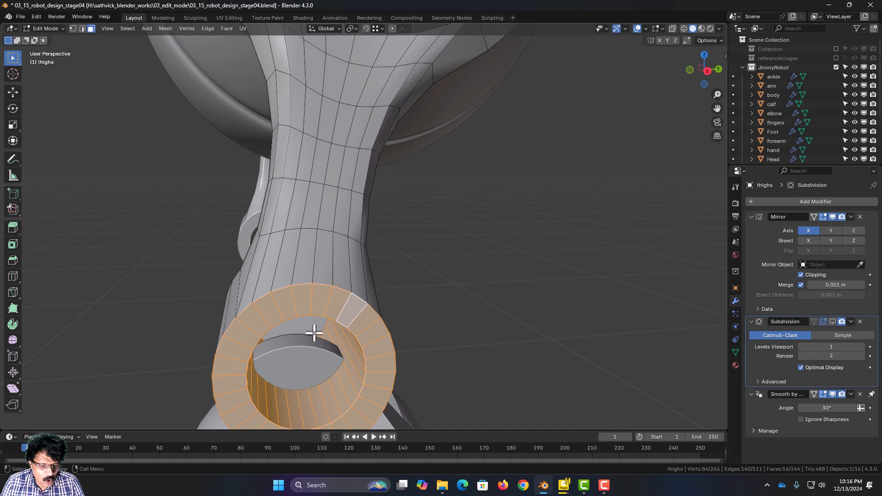
key("h")
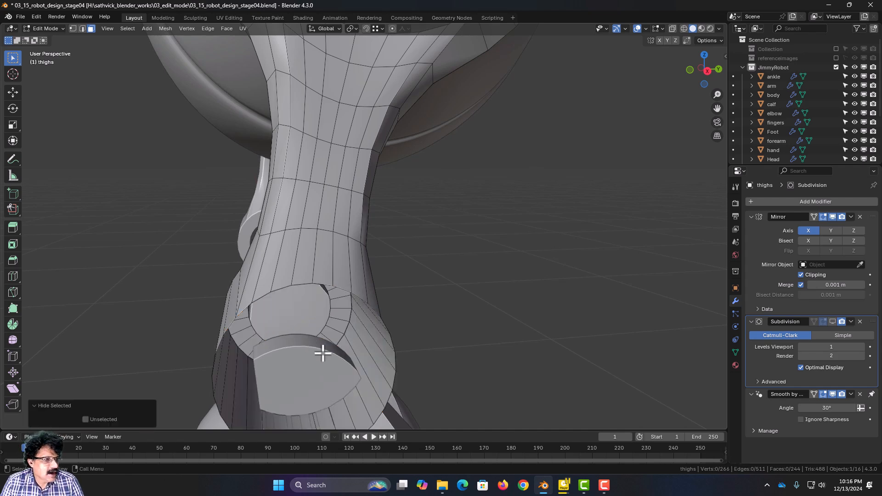
Select the eight inner faces spanning the leg opening inside the thigh's lower joint and delete them
middle_click_drag(323, 353, 309, 330)
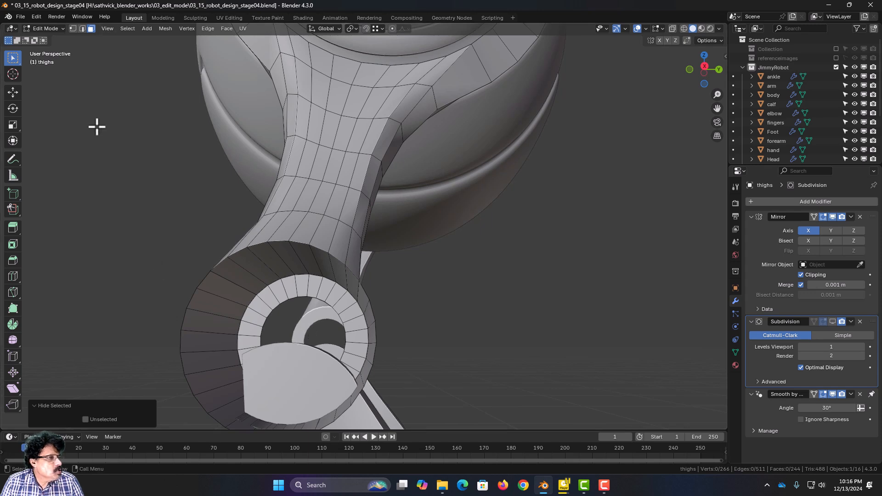
left_click(237, 276)
left_click(248, 266, "shift")
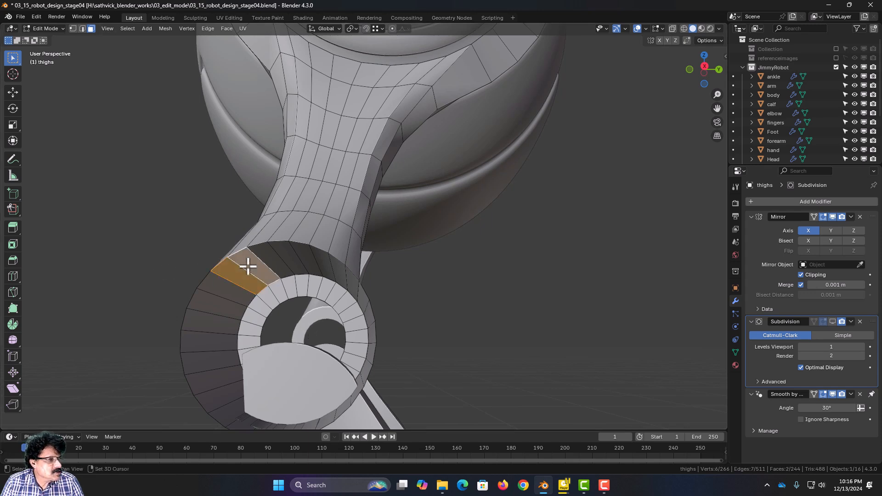
left_click(279, 257, "shift")
left_click(294, 257, "shift")
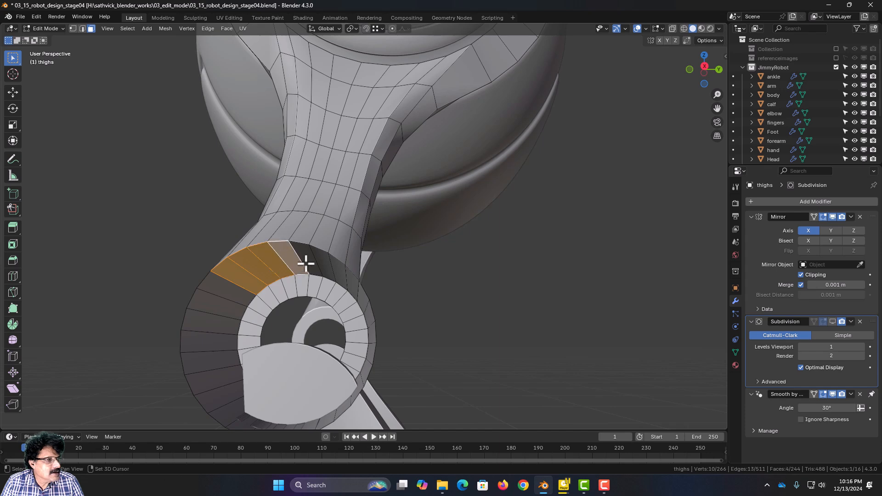
left_click(308, 267, "shift")
left_click(325, 265, "shift")
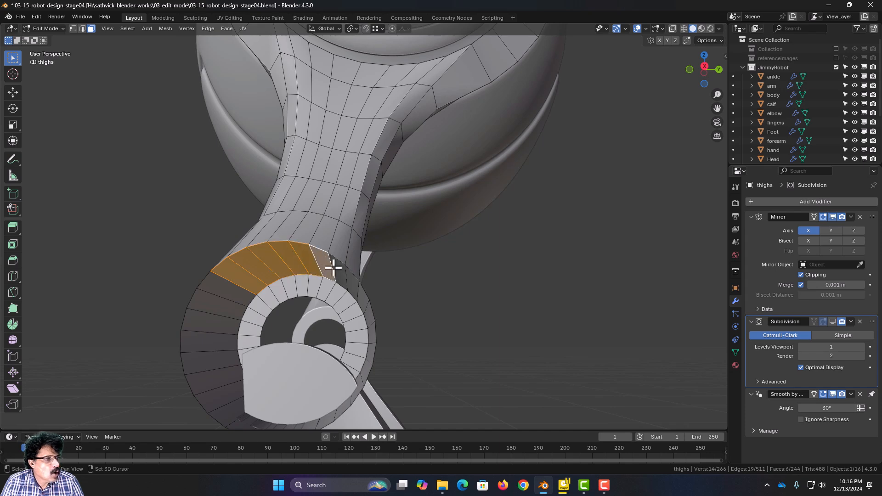
left_click(339, 275, "shift")
left_click(350, 281, "shift")
middle_click_drag(335, 291, 358, 265)
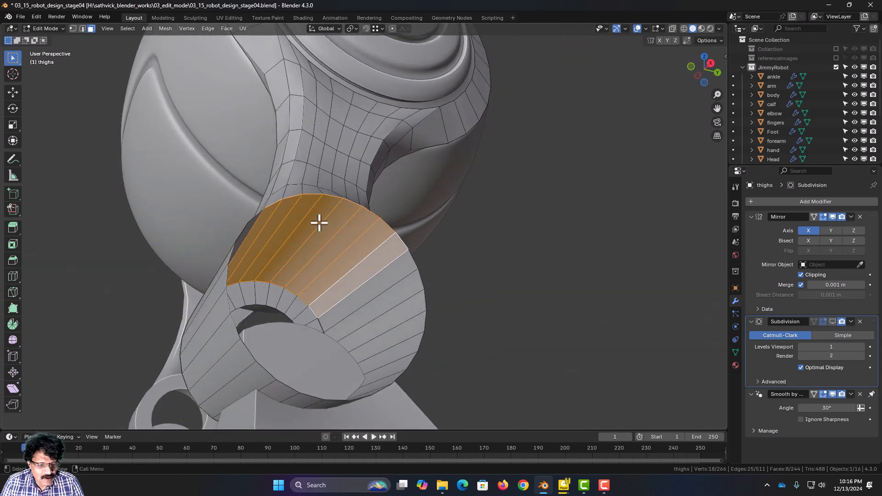
key("x")
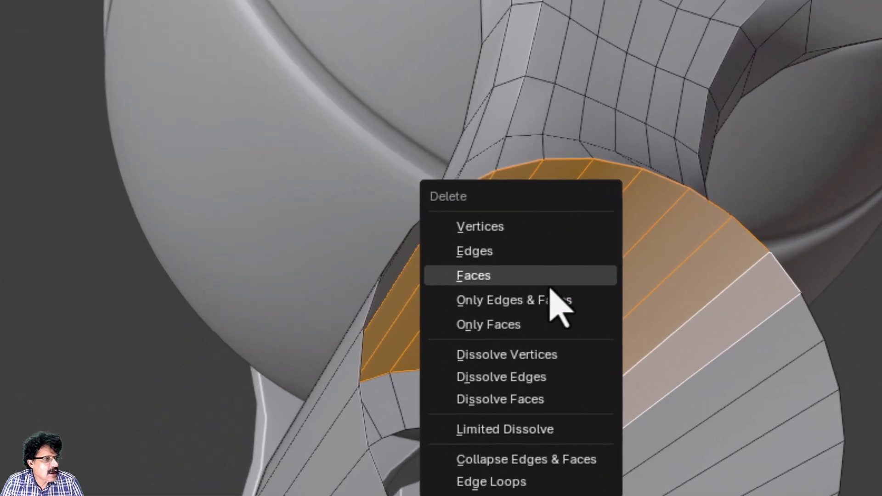
left_click(306, 243)
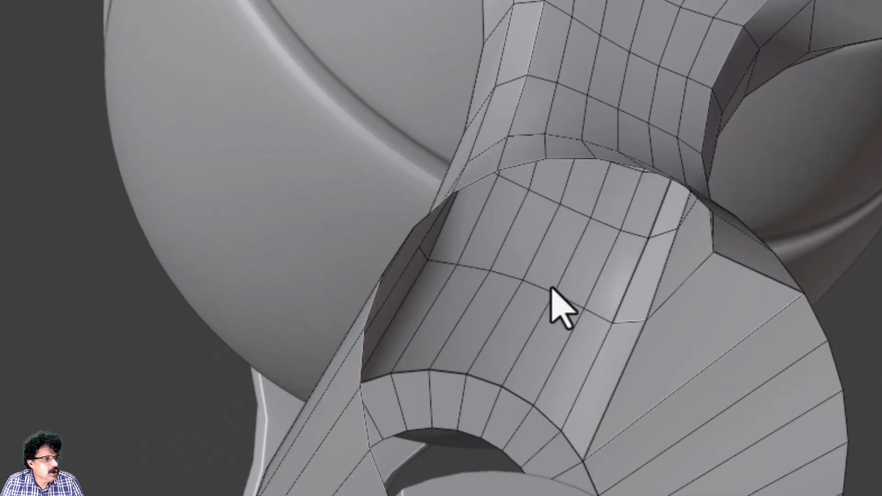
Reveal the hidden joint faces, return to Object Mode and turn the thighs' subdivision display back on in the viewport
middle_click_drag(557, 364, 472, 387)
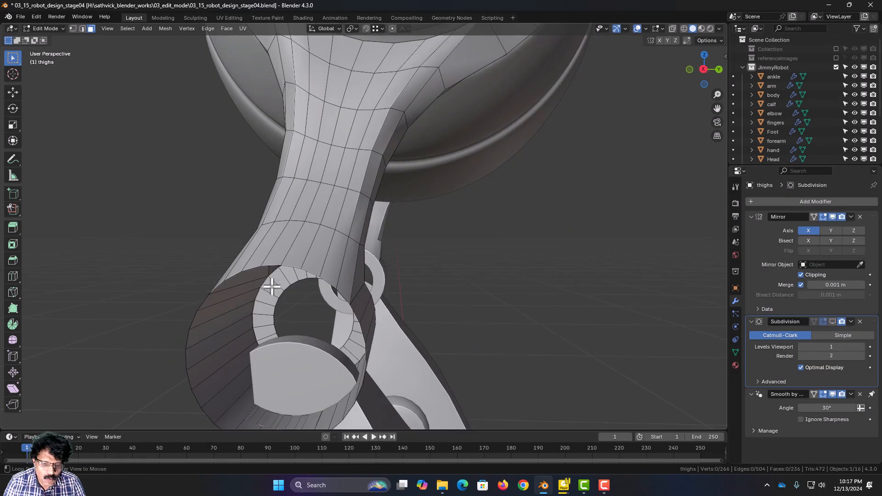
key("alt+h")
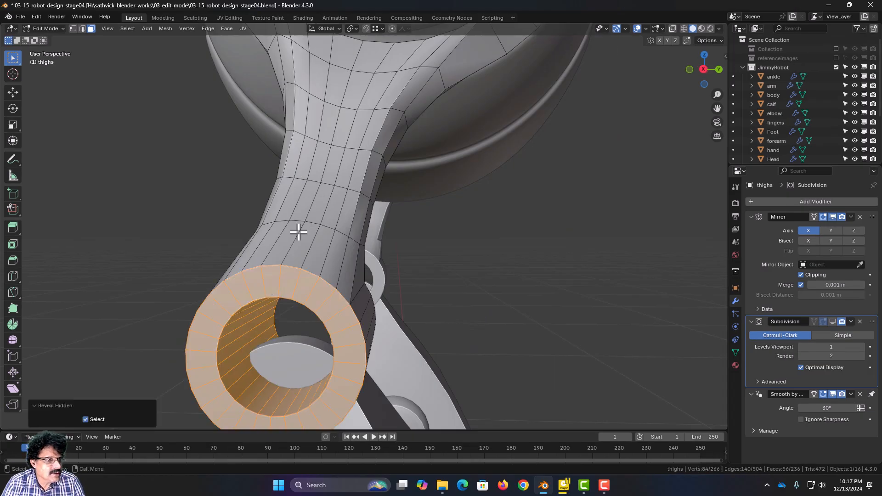
scroll(299, 232, "down", 2)
key("Tab")
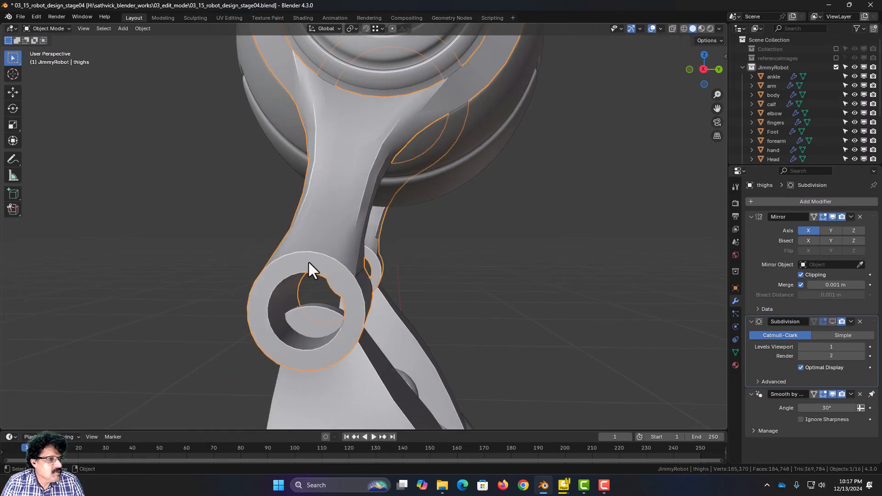
middle_click_drag(301, 271, 358, 280)
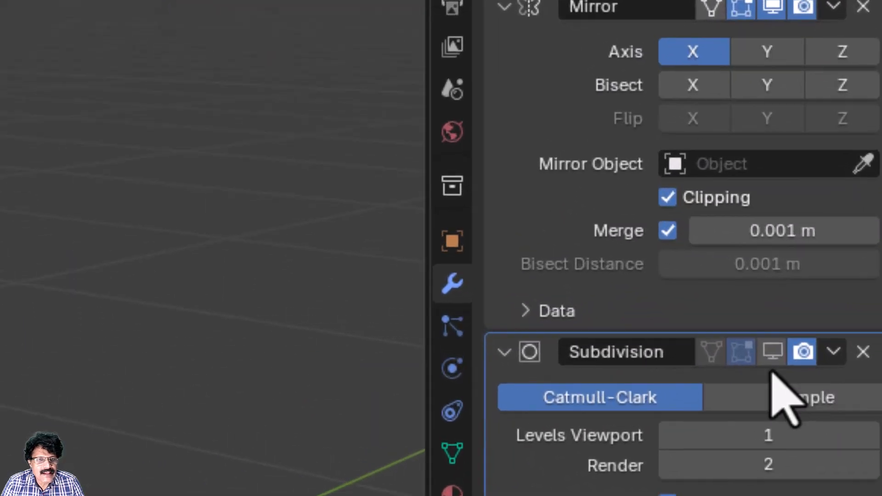
left_click(754, 354)
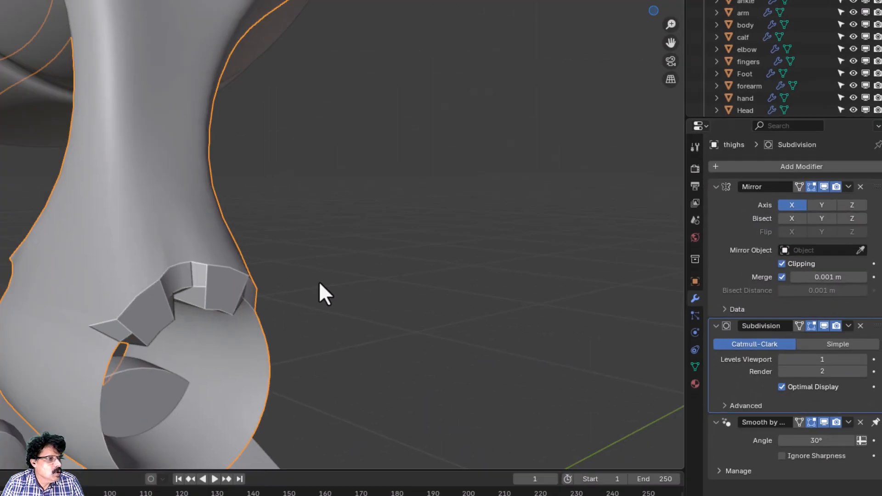
middle_click_drag(319, 281, 344, 348)
Add a loop cut around the joint's end ring in Edit Mode and slide it to the outer rim with factor 1
key("Tab")
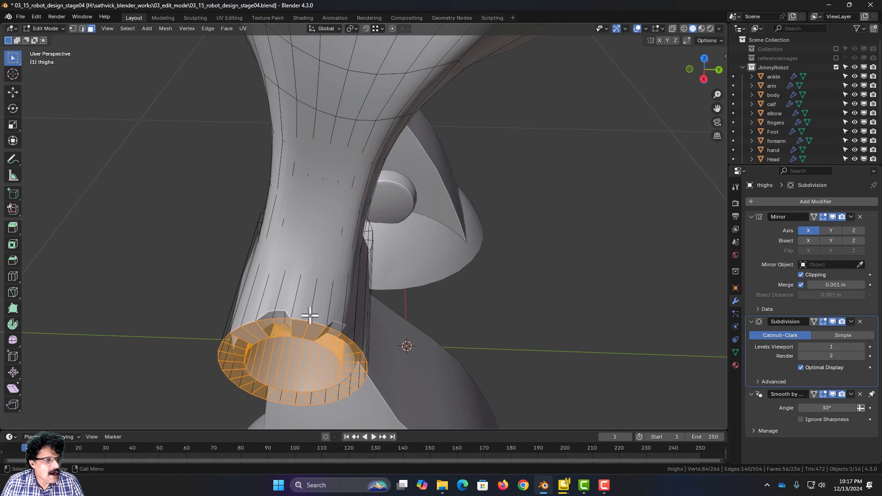
key("ctrl+r")
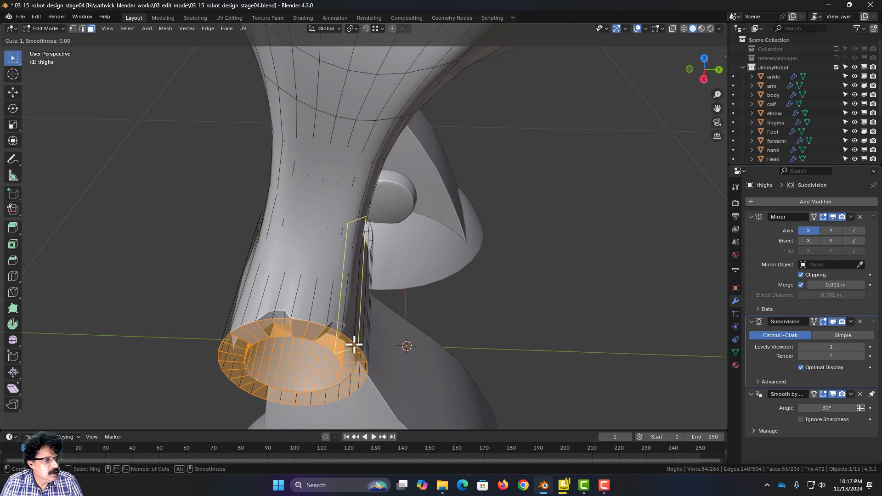
left_click(347, 358)
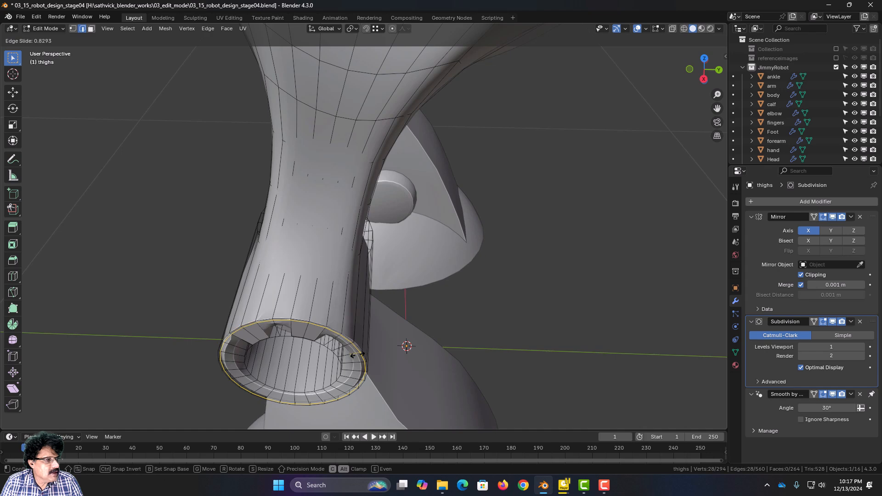
left_click(360, 351)
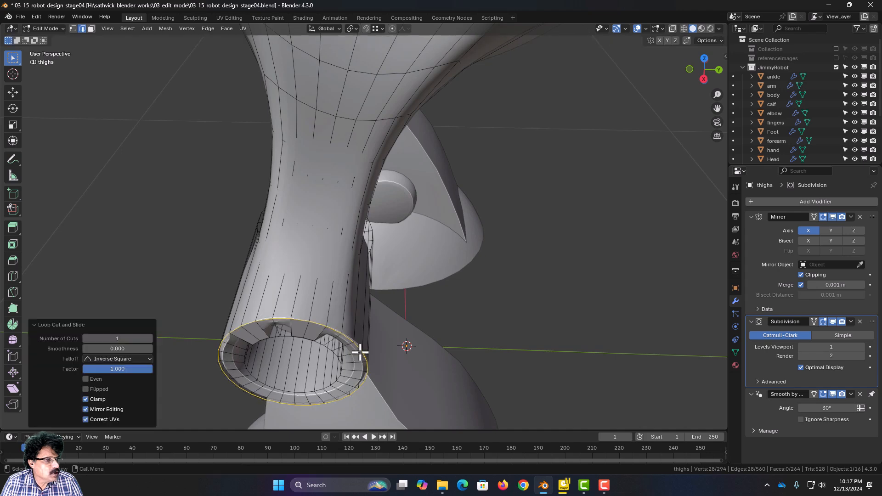
Add another loop cut around the joint's end ring and slide it to the hole's inner rim with factor -1
middle_click_drag(359, 367, 377, 324)
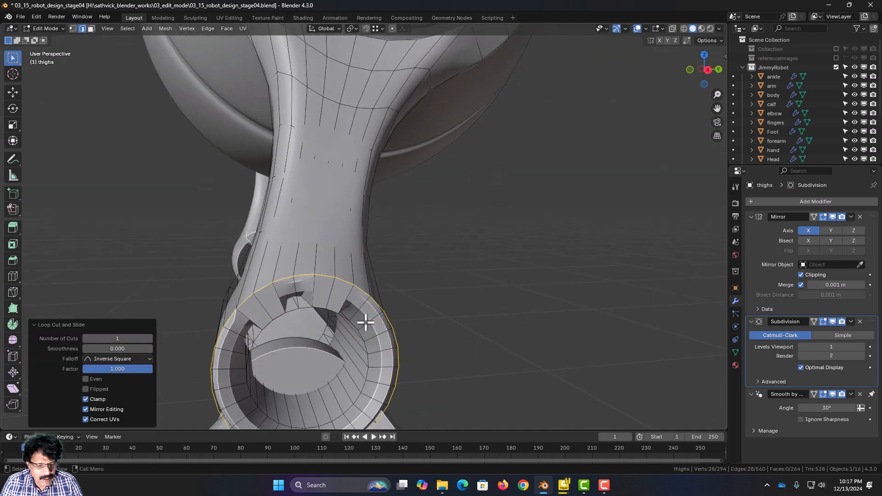
key("ctrl+r")
left_click(367, 314)
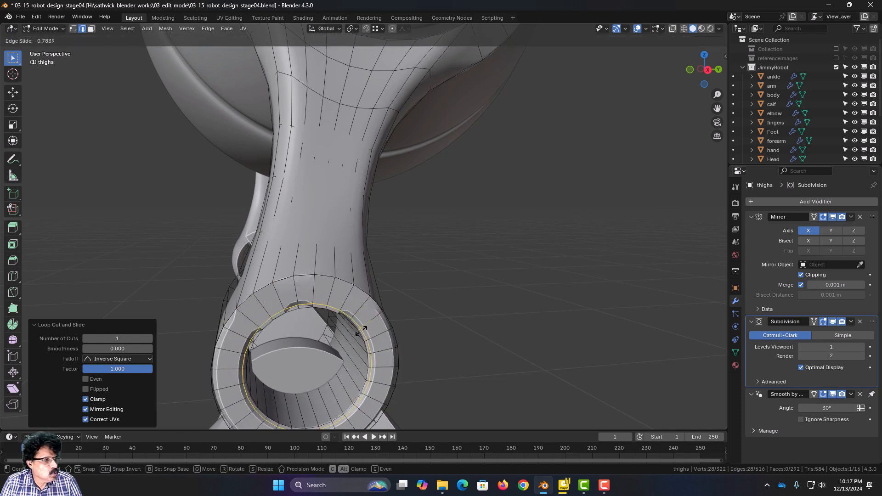
left_click(361, 334)
Bevel the edge loop at the hole's inner rim with one segment and a width of 0.0001 m
scroll(324, 364, "up", 3)
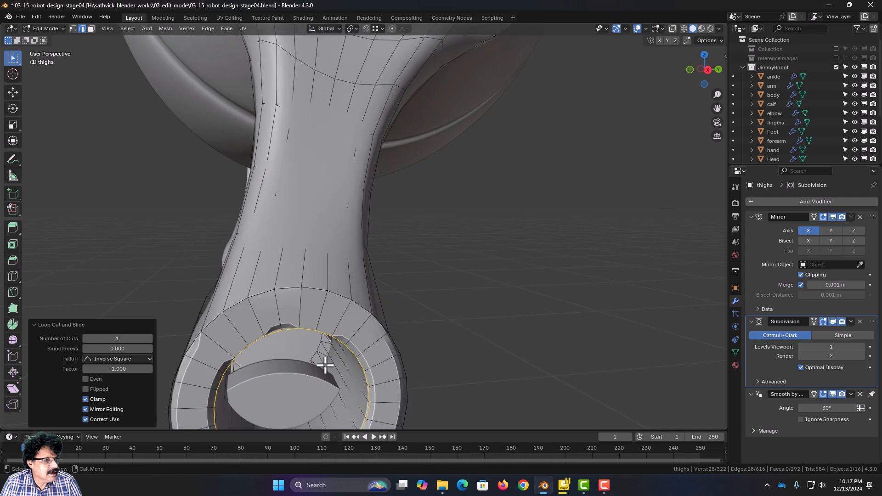
middle_click_drag(315, 357, 315, 330)
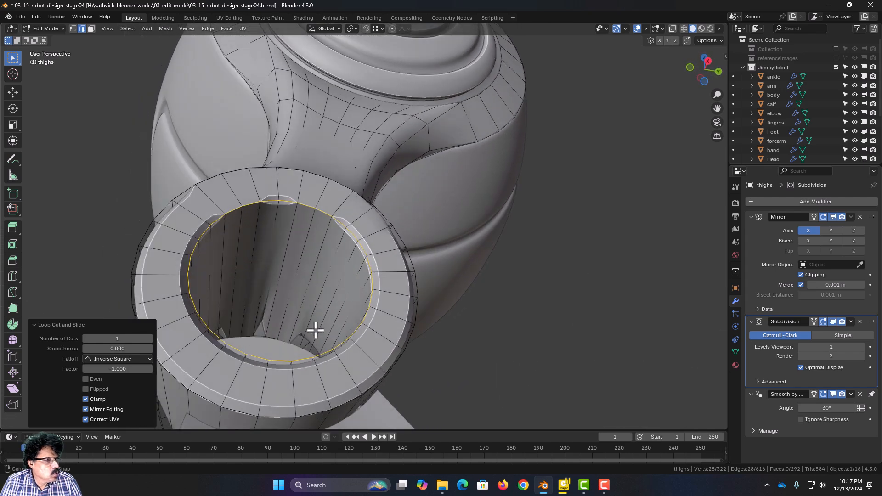
scroll(315, 329, "up", 4)
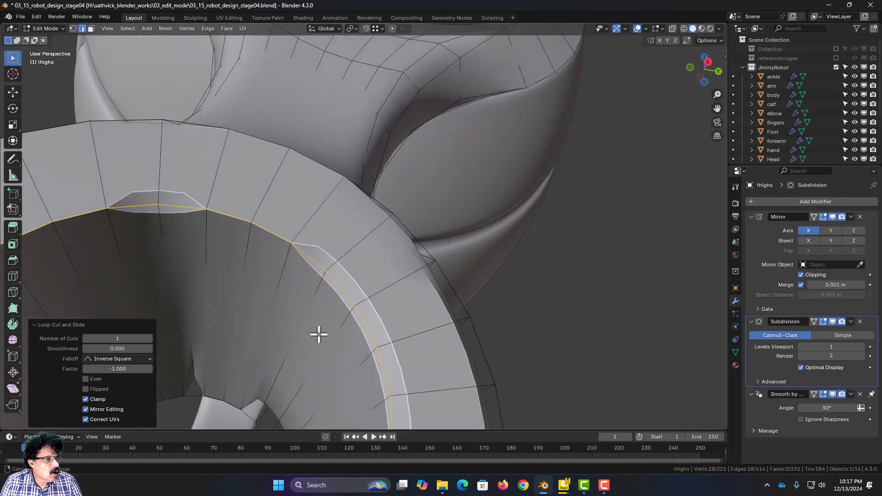
scroll(344, 274, "down", 3)
middle_click_drag(343, 272, 484, 320)
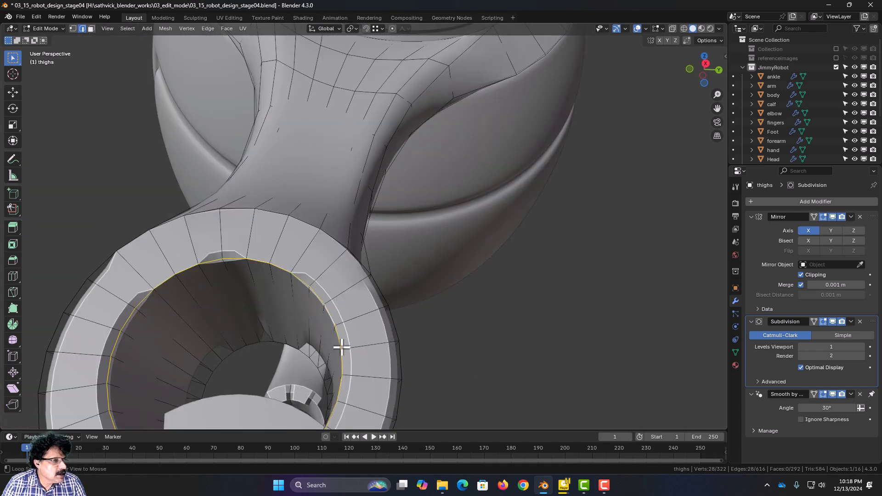
scroll(342, 348, "down", 2)
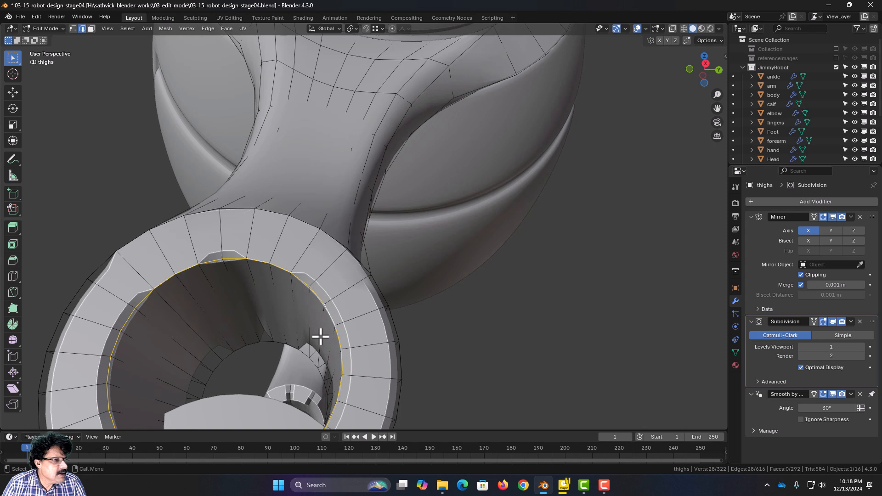
key("ctrl+b")
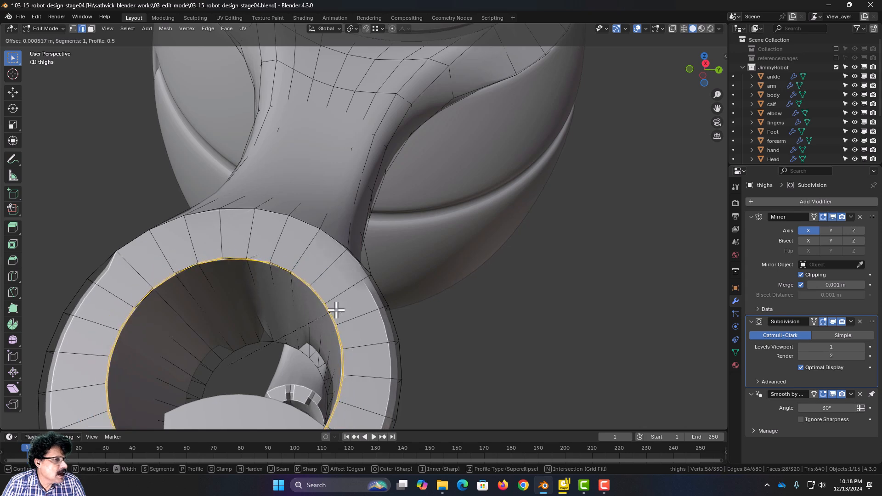
left_click(334, 307)
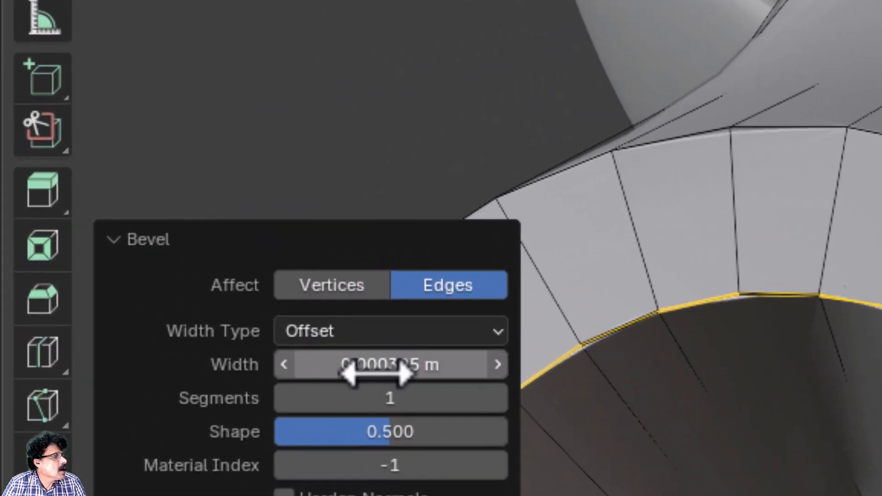
left_click(376, 372)
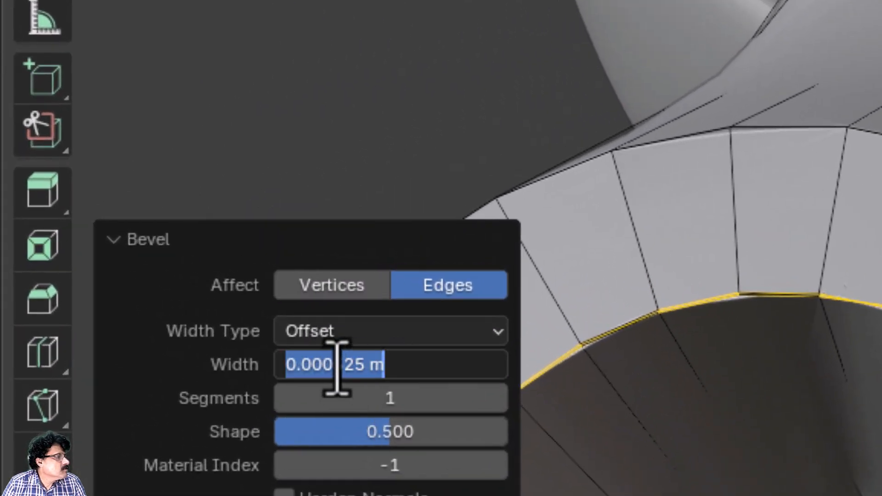
left_click_drag(332, 366, 580, 338)
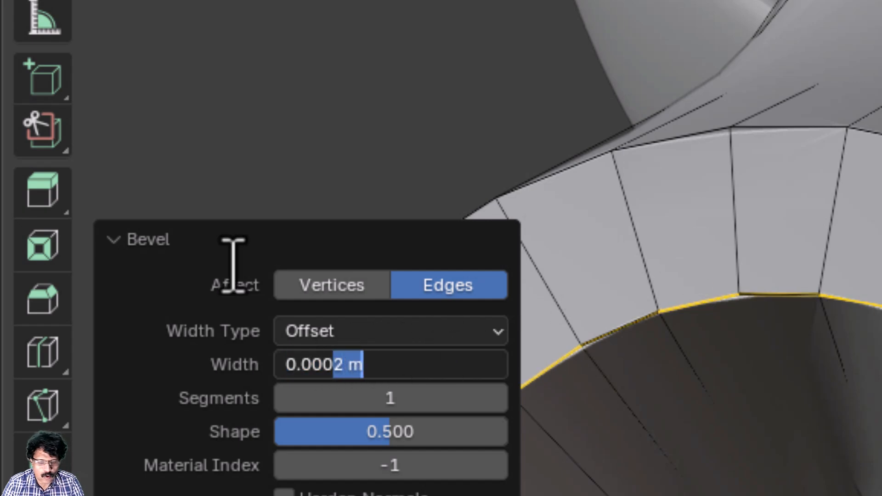
type("1")
key("Return")
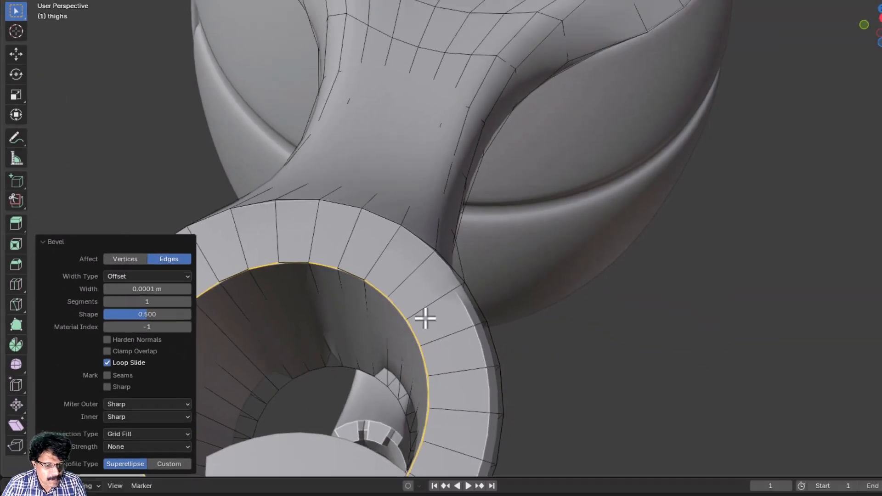
Add a loop cut along the joint's outer cylinder wall, slide it against the end ring, and check the shading in Object Mode
scroll(318, 327, "down", 5)
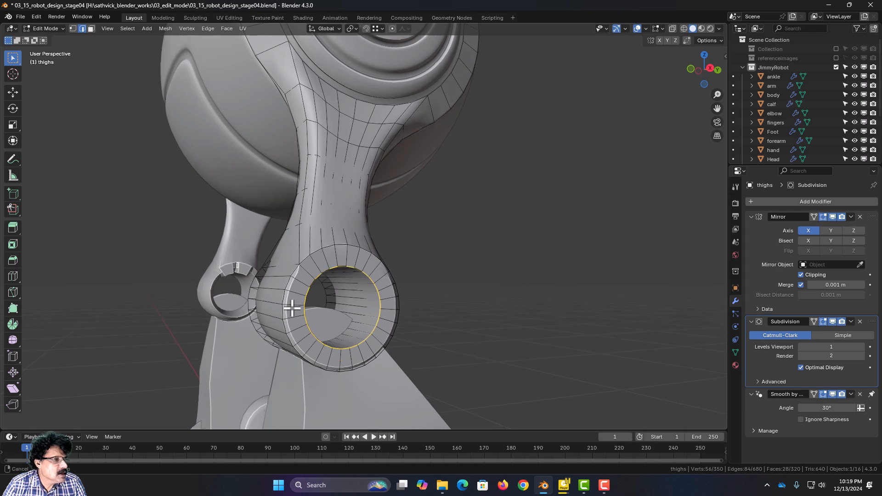
middle_click_drag(293, 308, 321, 308)
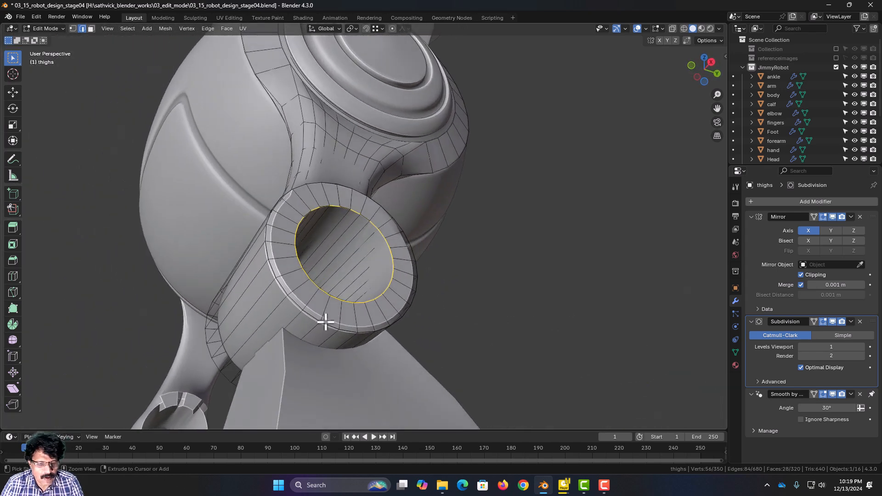
key("ctrl+r")
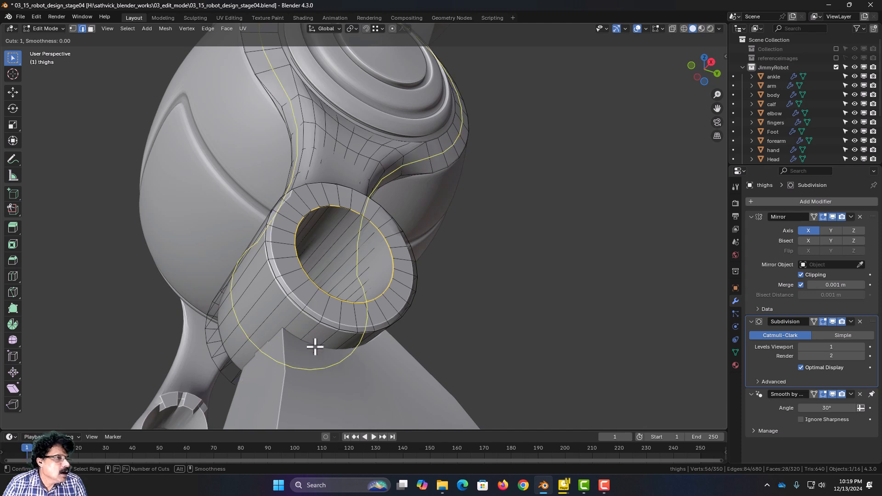
left_click(317, 346)
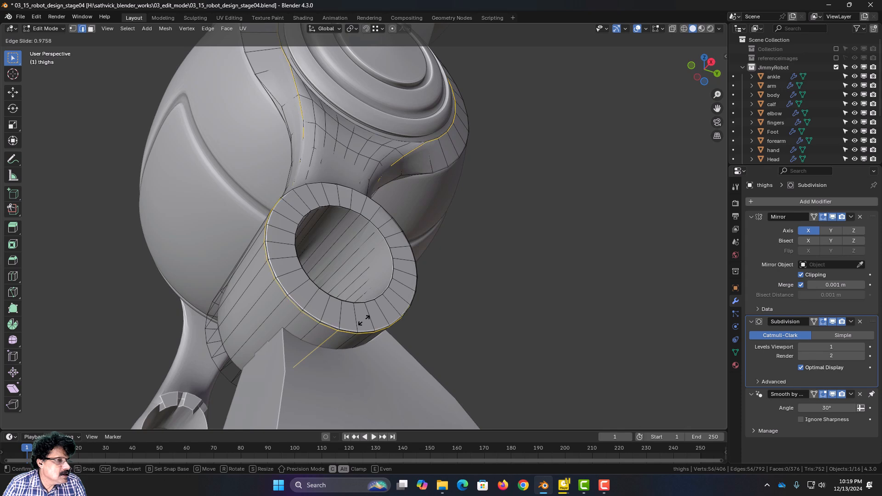
left_click(364, 321)
key("Tab")
middle_click_drag(356, 321, 401, 354)
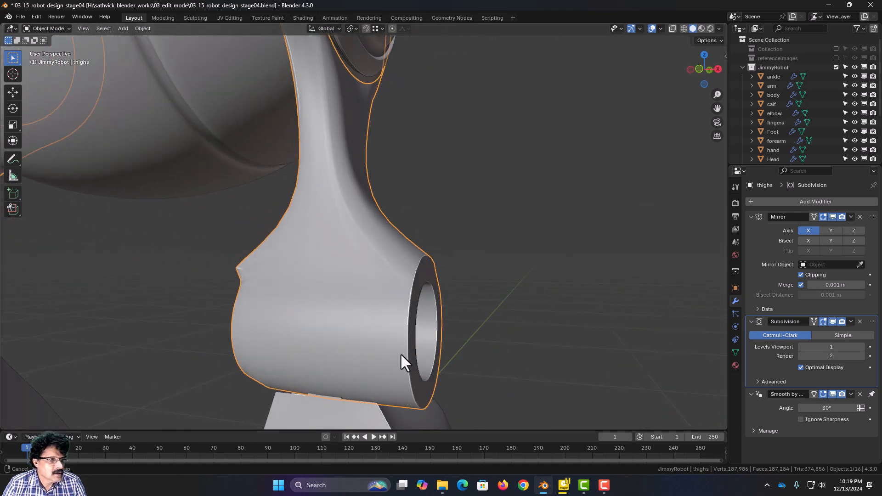
Add a loop cut around the outer cylinder wall of the thigh's lower joint in Edit Mode and slide it to the opposite end with factor -0.975
key("Tab")
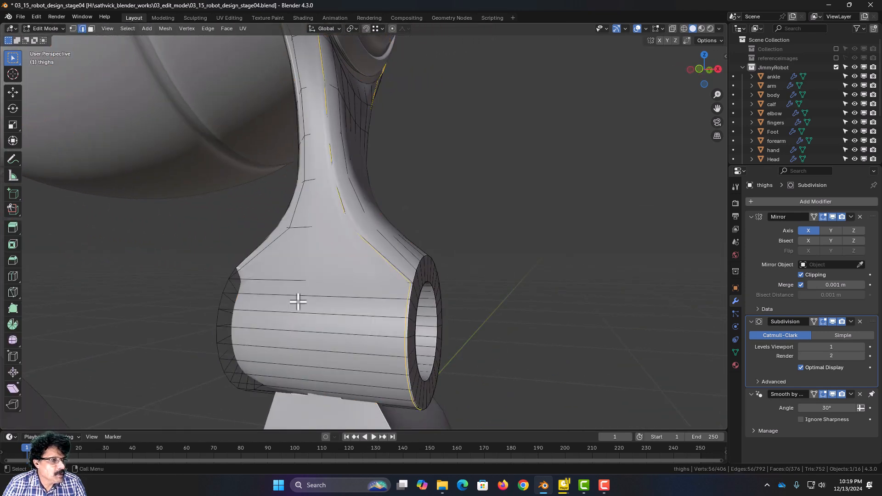
key("ctrl+r")
left_click(276, 287)
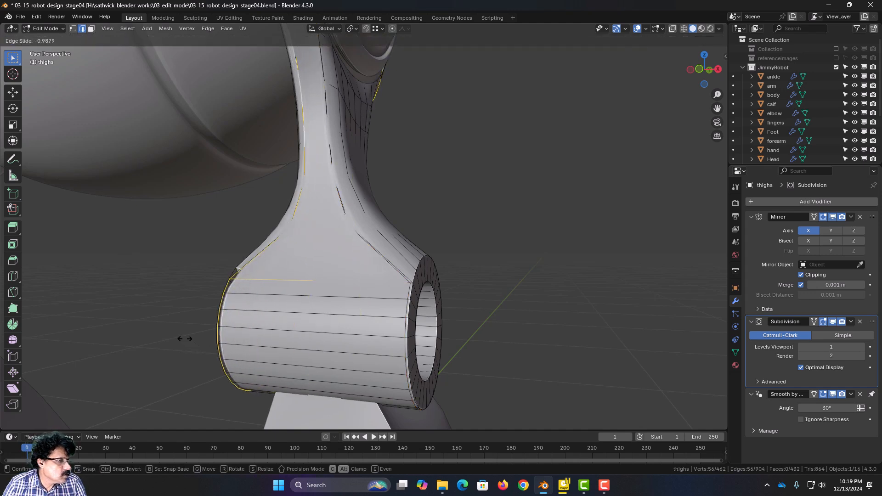
left_click(184, 328)
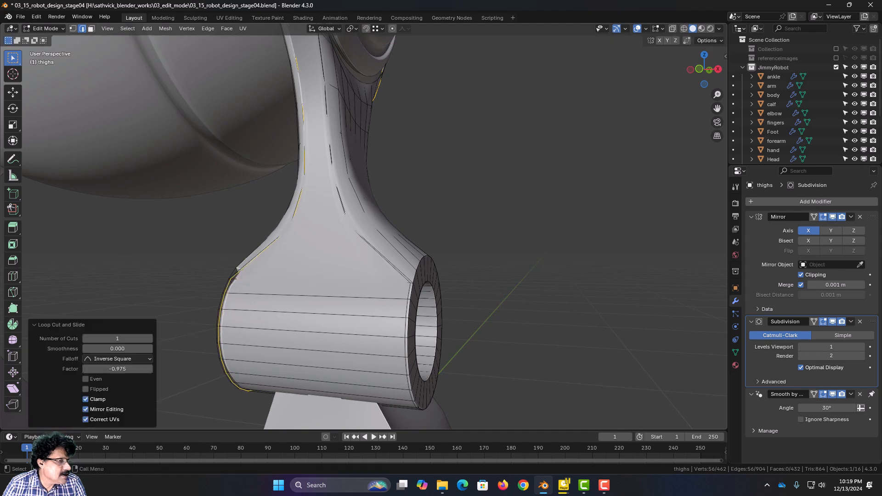
middle_click_drag(193, 342, 259, 326)
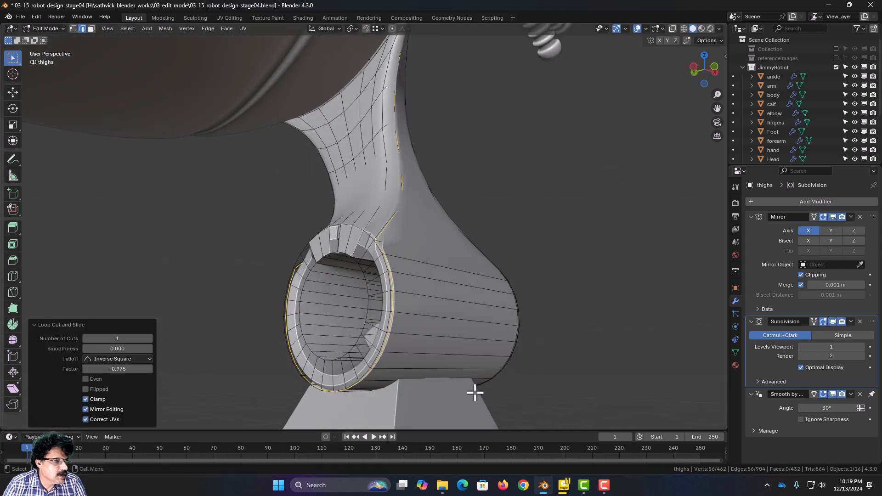
Slide the new edge loop along the cylinder wall, away from the end ring, with factor 0.164
scroll(440, 378, "up", 2)
key("ctrl+r")
left_click(437, 363)
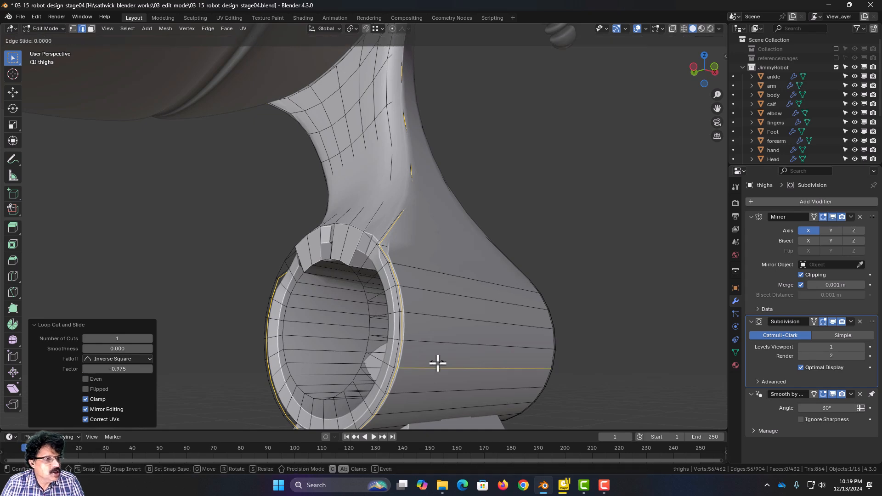
left_click_drag(428, 359, 449, 354)
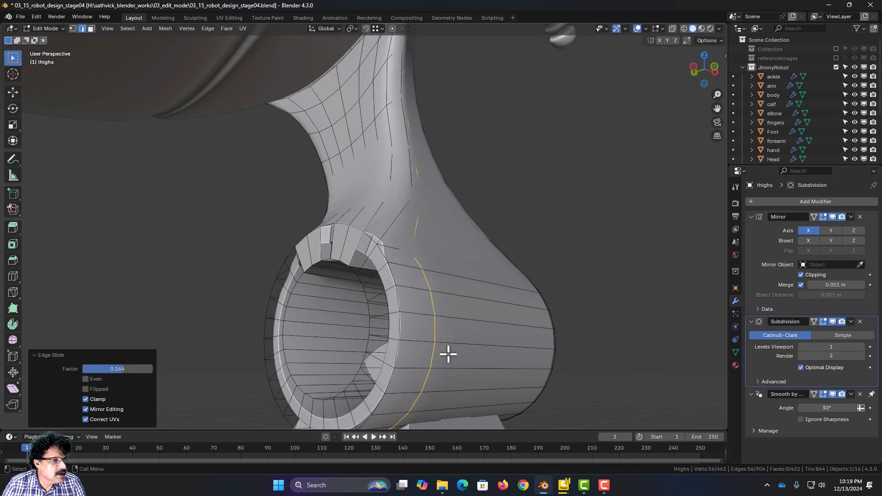
Add a loop cut around this end's ring face and slide it toward the outer rim with factor 0.895
scroll(445, 356, "up", 5)
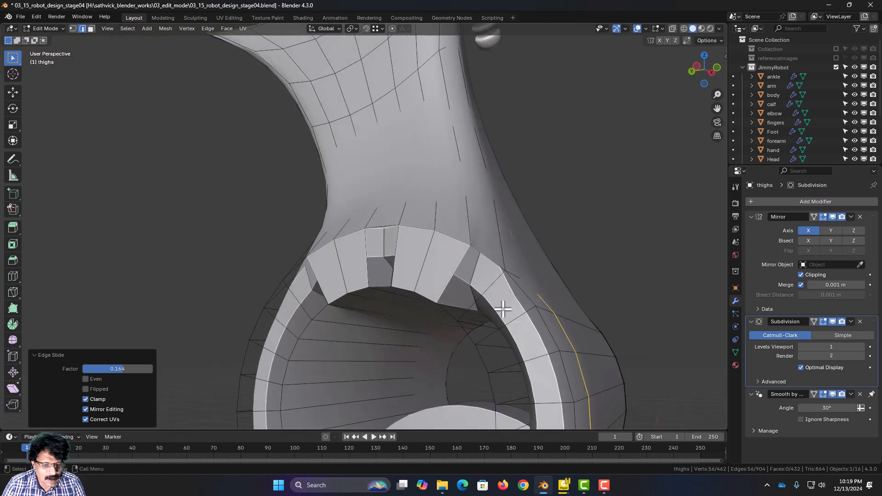
key("ctrl+r")
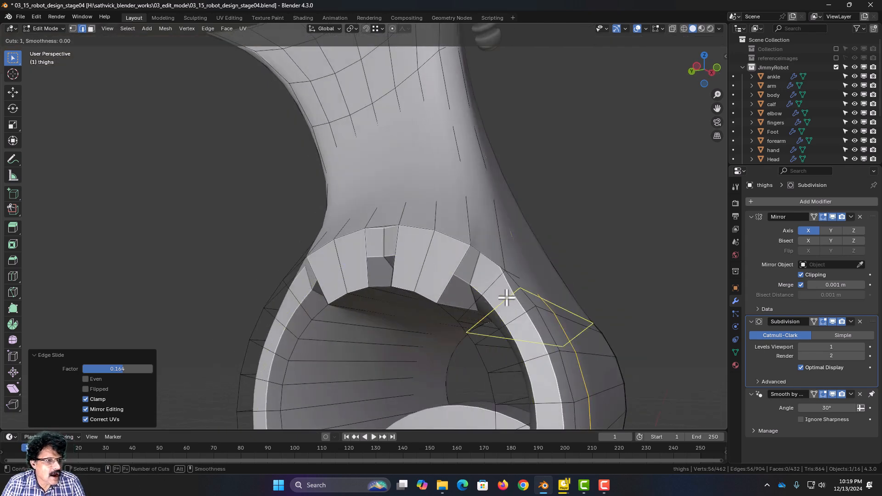
left_click(498, 290)
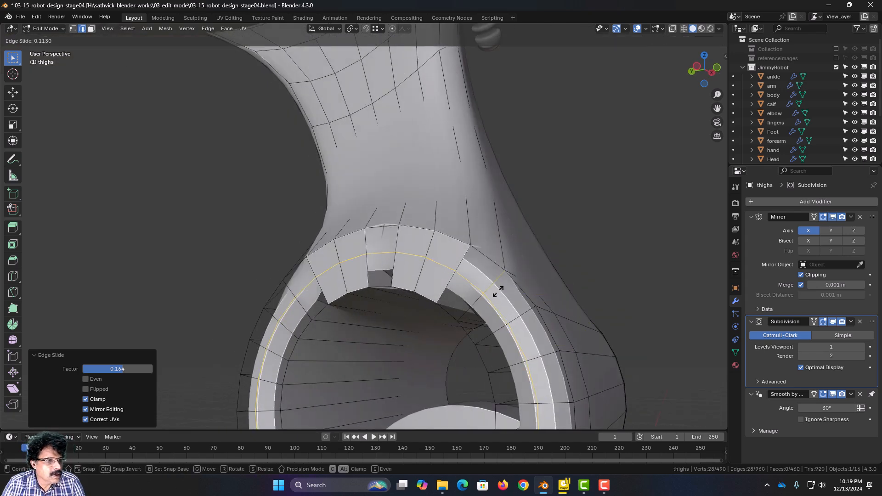
left_click(527, 280)
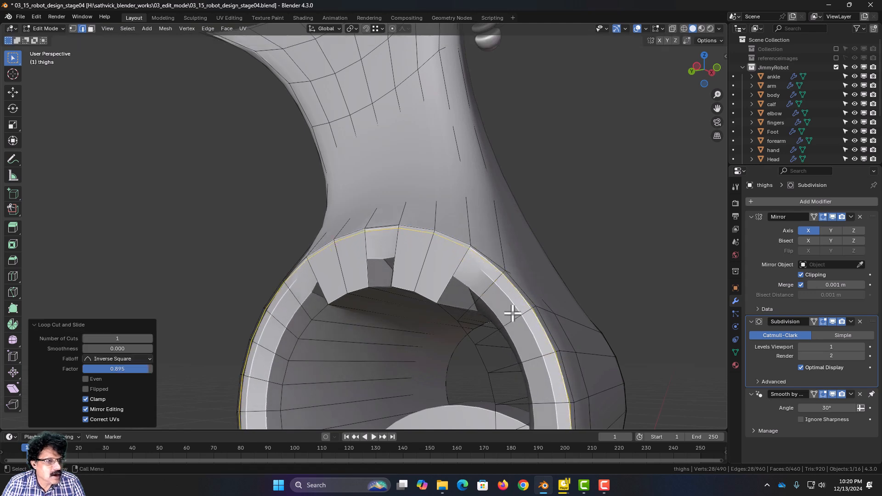
Add another loop cut around the end ring, slide it toward the hole with factor -0.753, and bevel it 0.000217 m wide with one segment
key("ctrl+r")
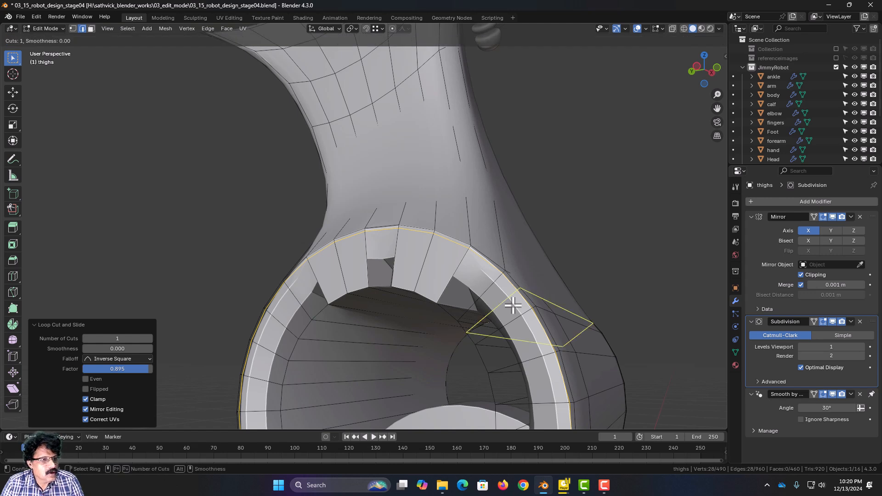
left_click(491, 278)
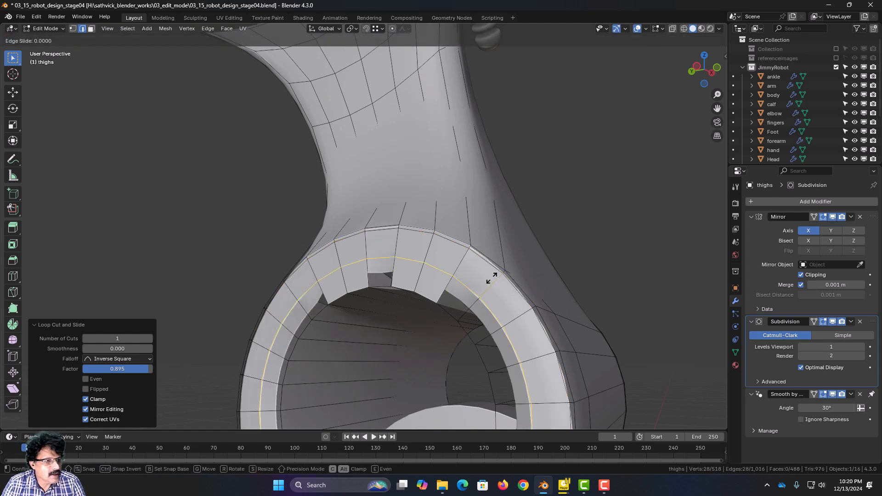
left_click(479, 301)
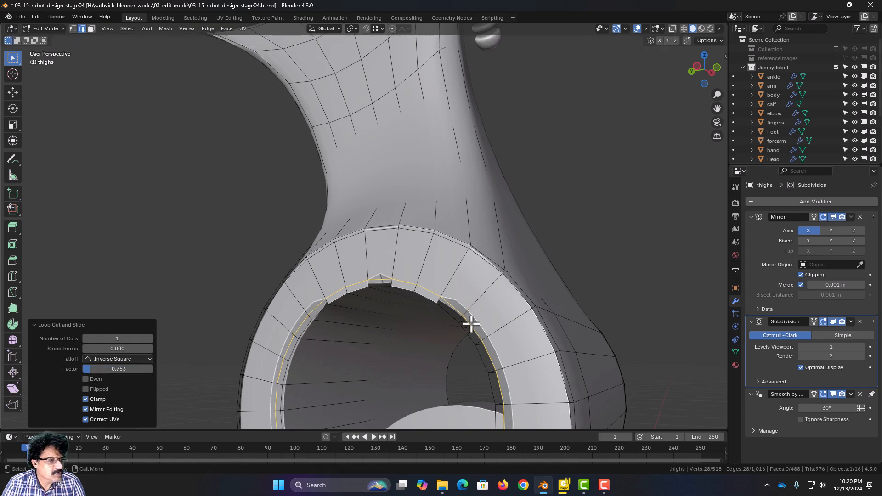
key("ctrl+b")
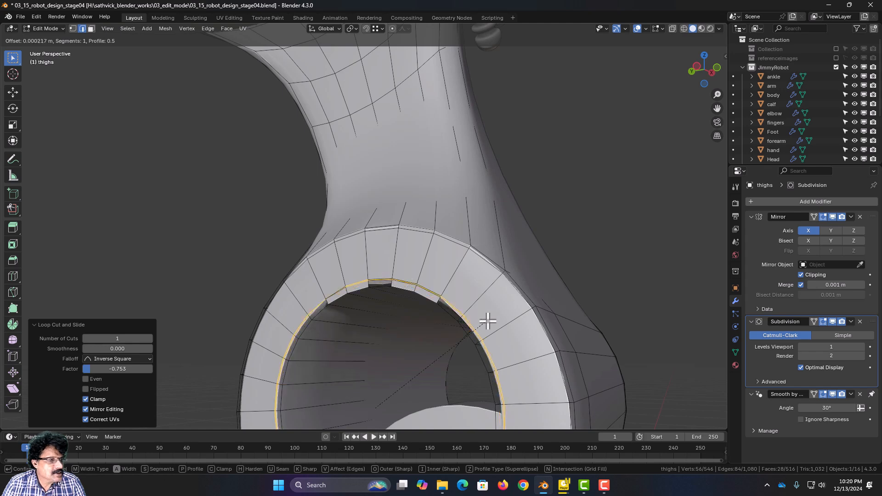
left_click(487, 321)
Select the six vertices along the upper part of the hole's inner rim in vertex mode and move them up onto the beveled loop
scroll(452, 345, "down", 3)
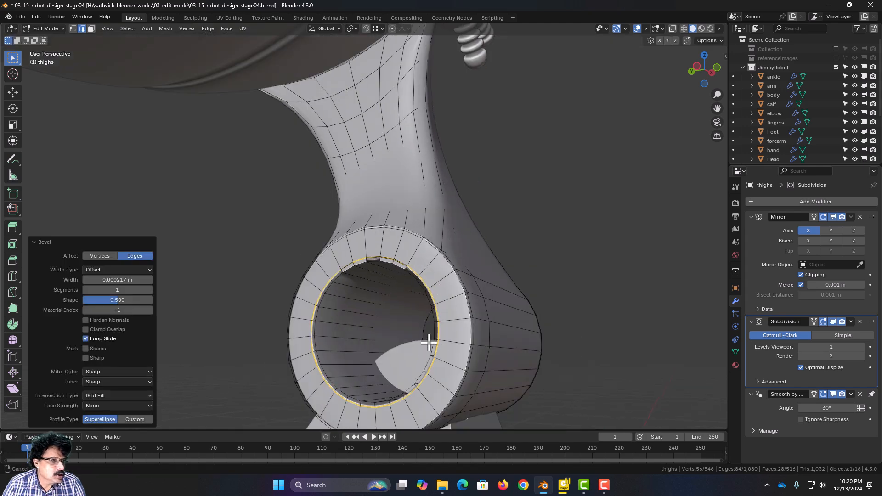
middle_click_drag(432, 345, 504, 314, "shift")
scroll(492, 328, "up", 4)
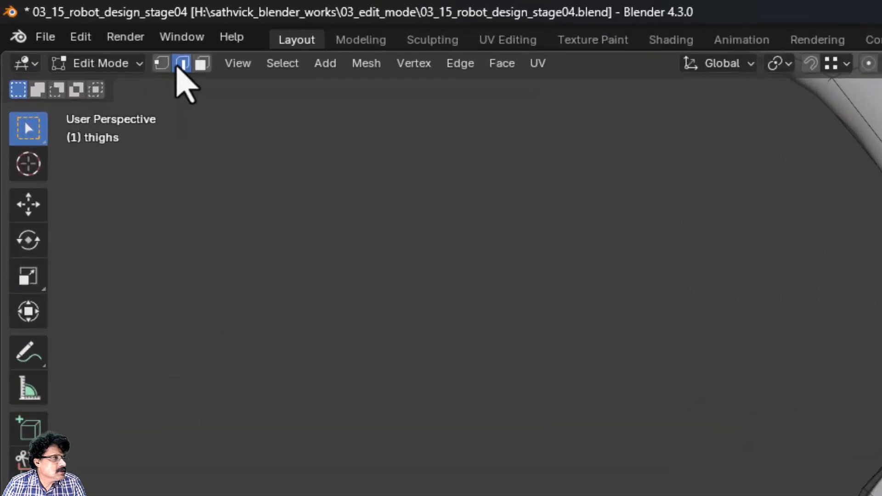
left_click(73, 29)
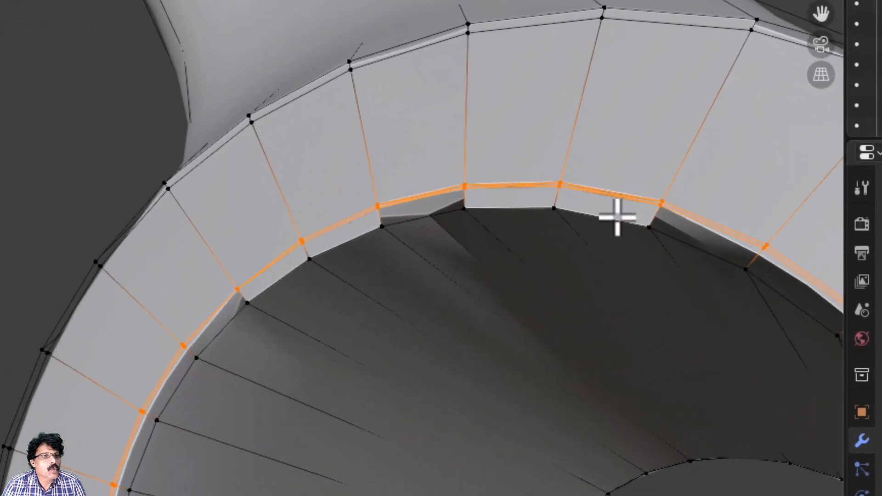
left_click(617, 217)
left_click(555, 210, "shift")
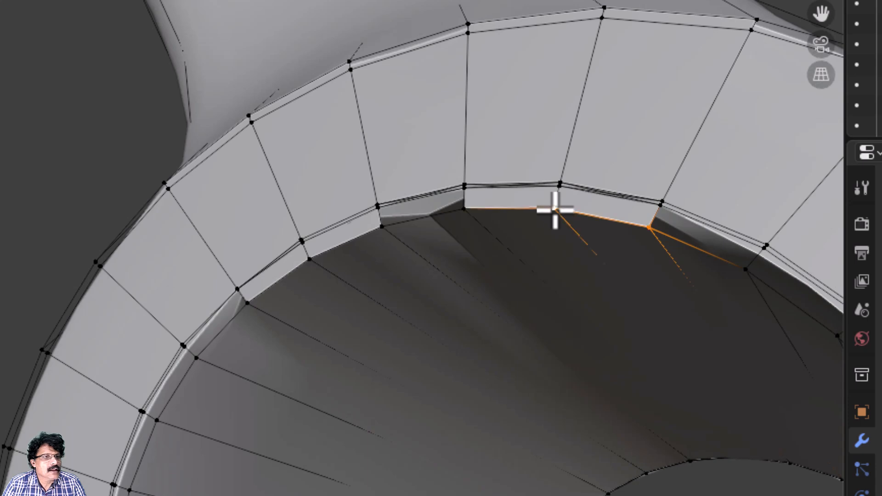
left_click(463, 210, "shift")
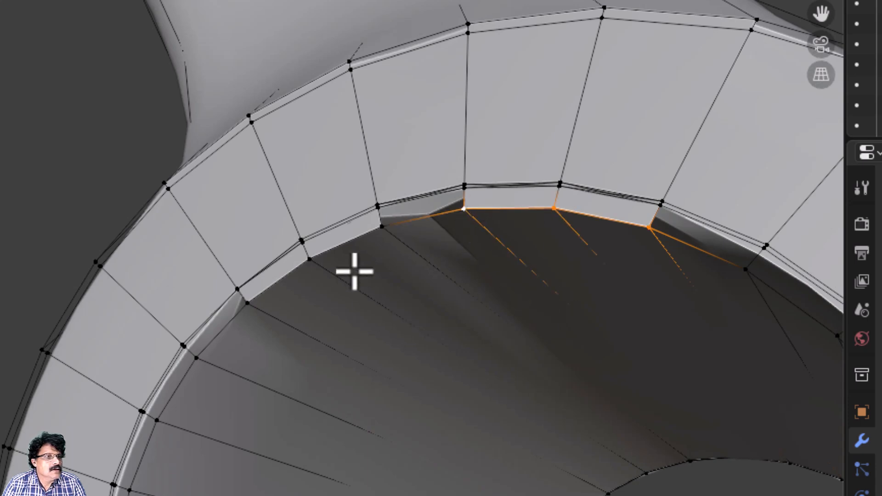
left_click(381, 229, "shift")
left_click(309, 260, "shift")
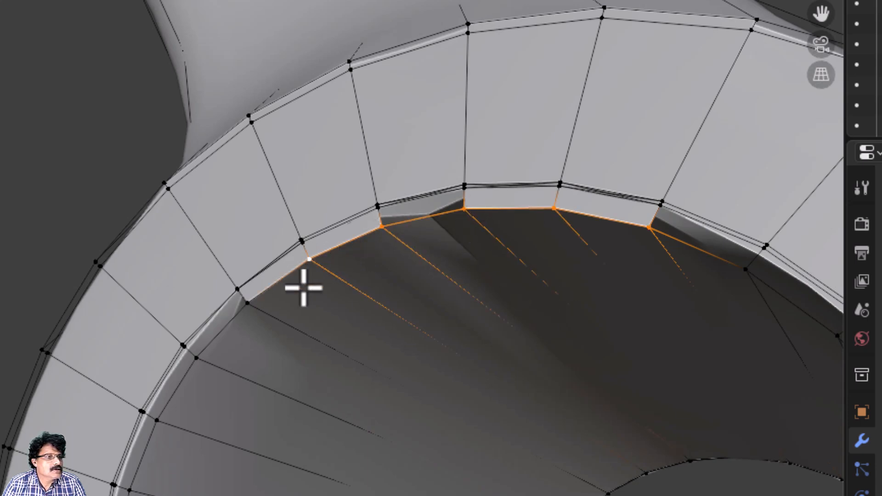
left_click(257, 305, "shift")
key("g")
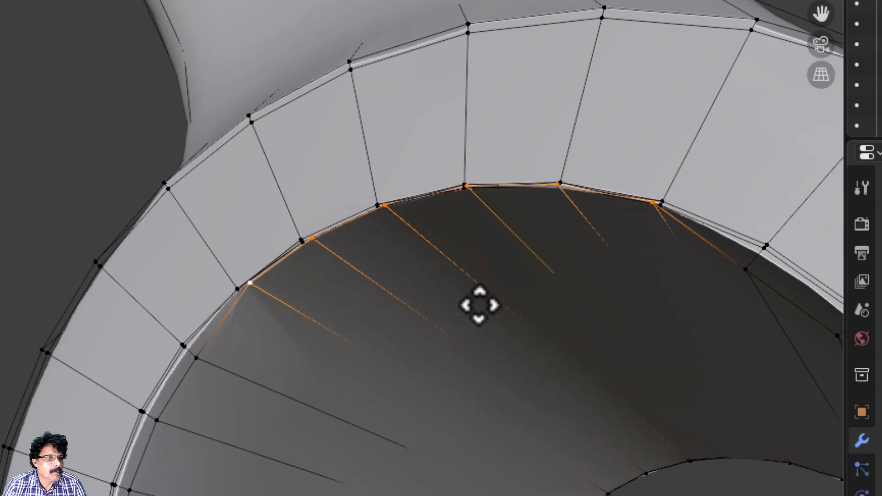
left_click(479, 304)
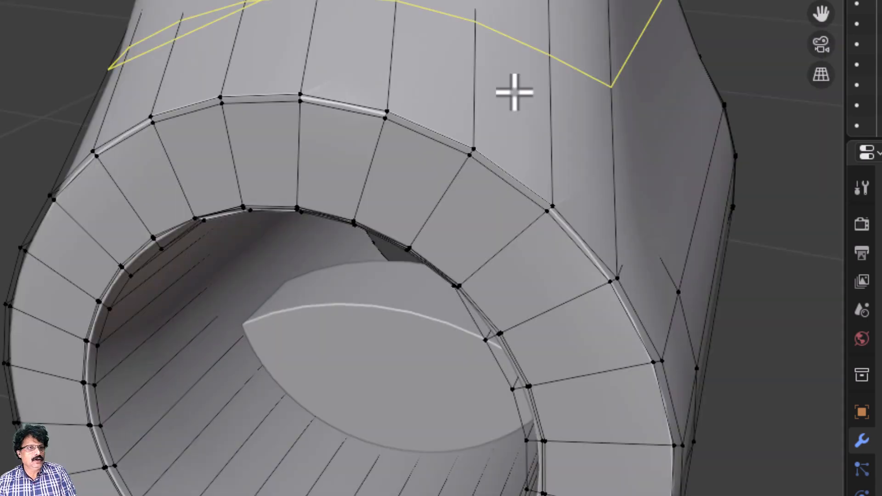
Add two loop cuts around the middle of the joint's outer cylinder wall and slide them with factor 0.199
left_click(506, 67)
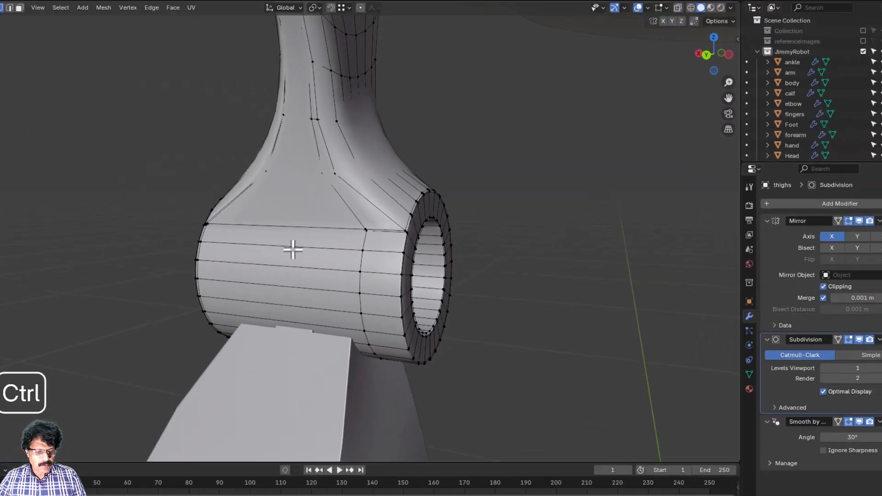
key("ctrl+r")
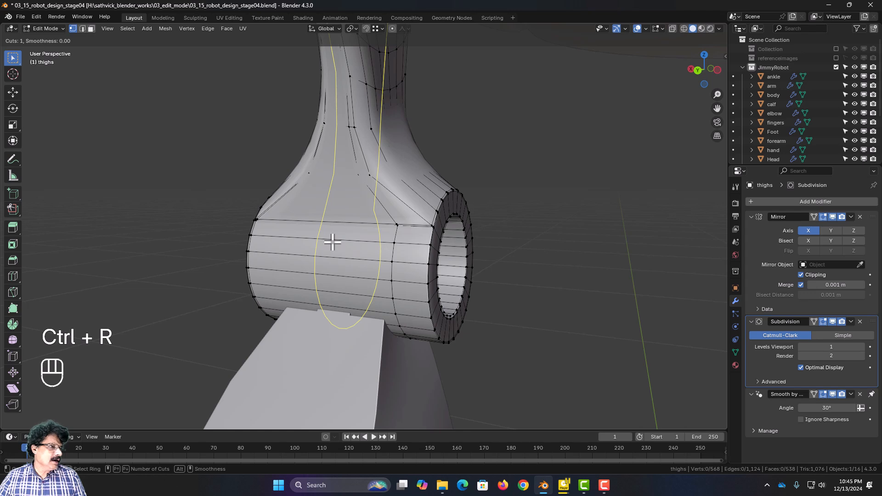
scroll(332, 242, "up", 1)
left_click(332, 242)
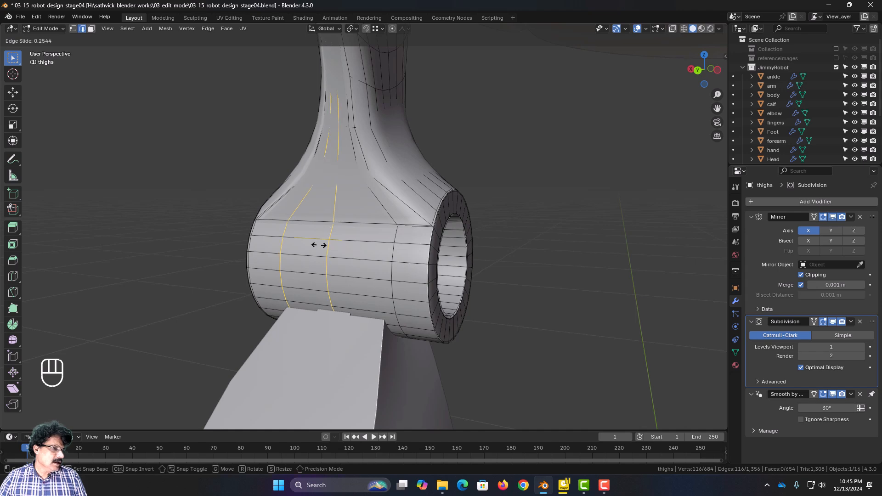
left_click(320, 248)
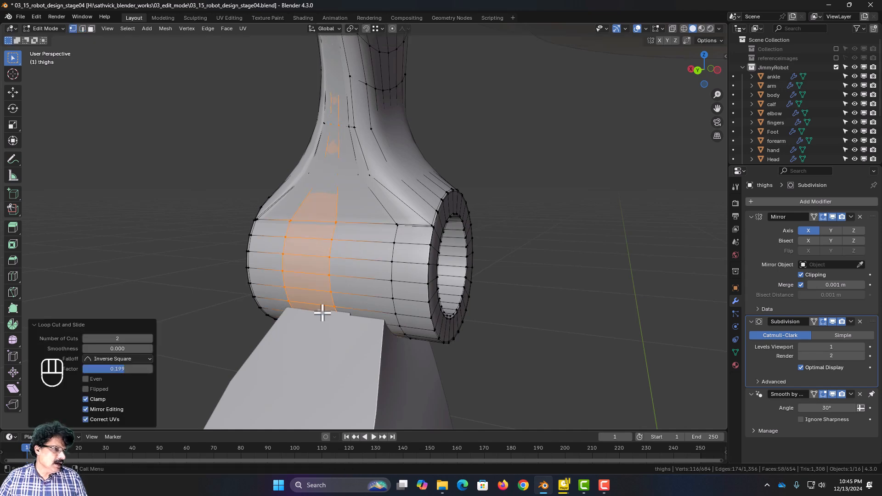
Select the vertex path of the loop near the middle of the joint's cylinder wall, running around its underside to the opposite side
middle_click_drag(322, 313, 330, 276)
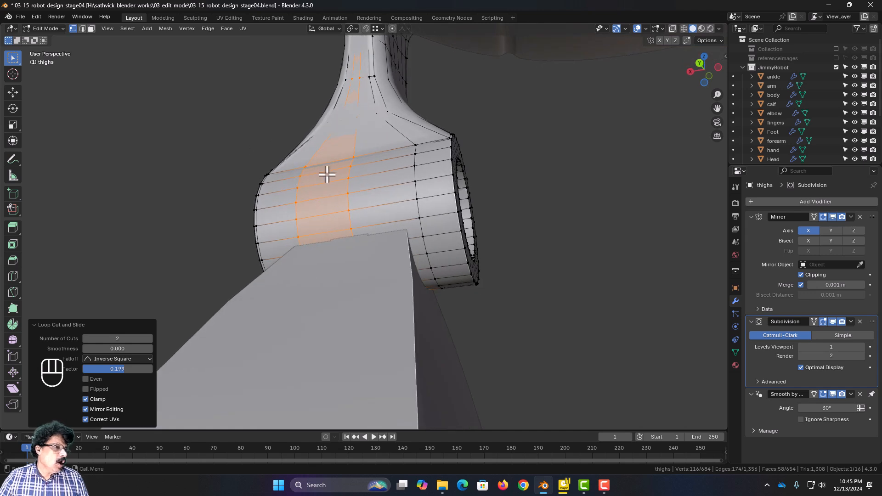
left_click(349, 166)
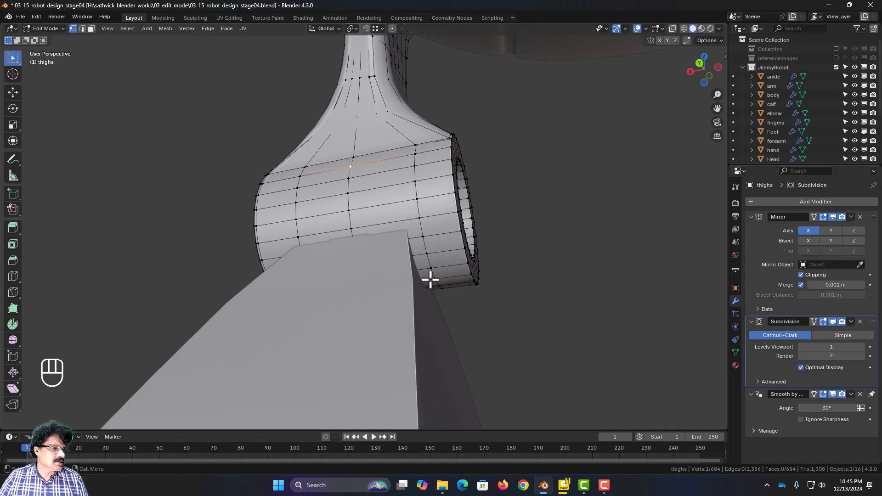
middle_click_drag(431, 279, 405, 282)
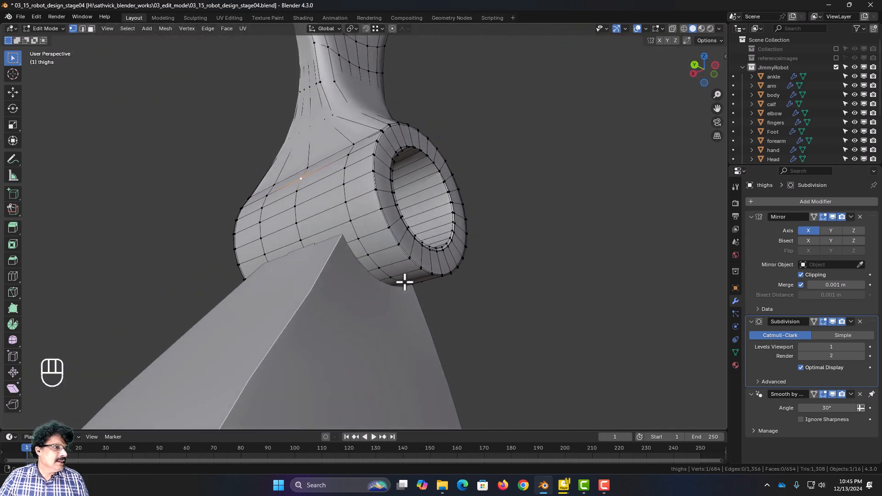
middle_click(403, 280, "alt")
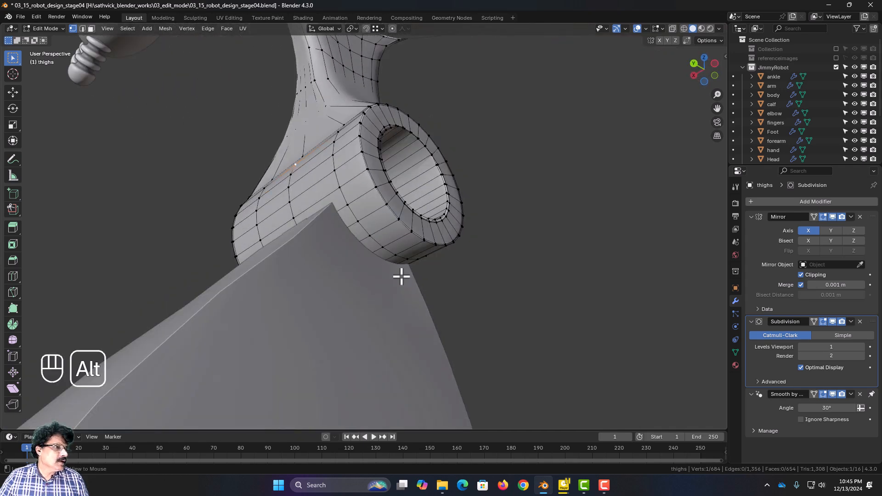
left_click(294, 218, "ctrl")
middle_click_drag(437, 271, 346, 276)
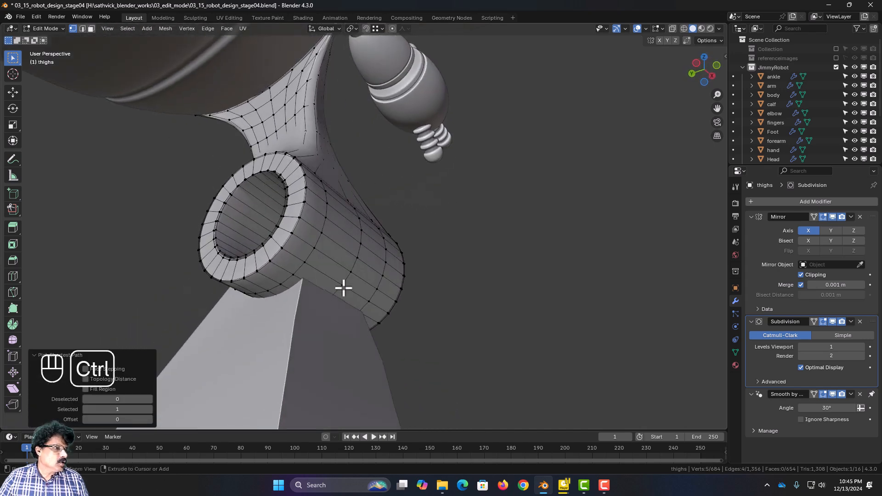
middle_click_drag(345, 327, 368, 223)
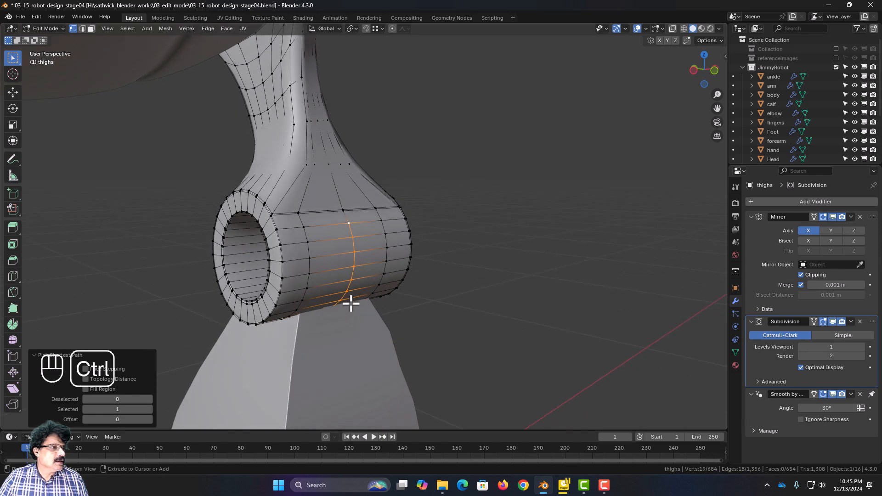
middle_click_drag(351, 303, 469, 288)
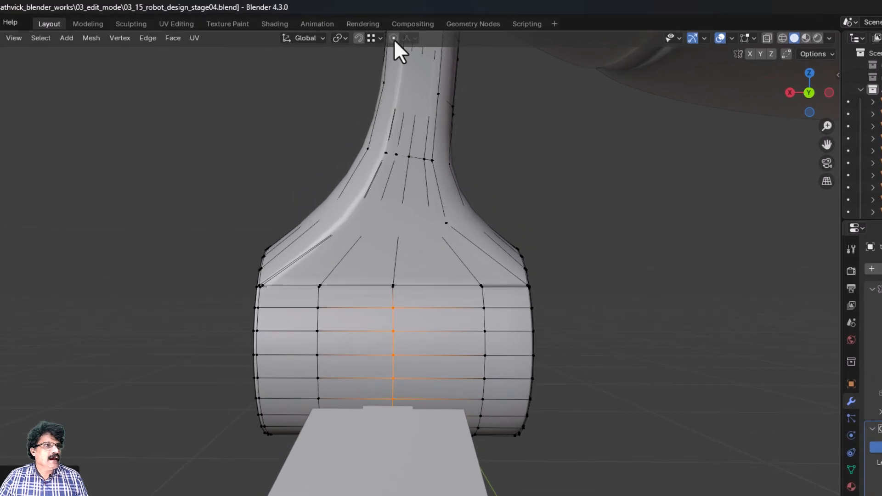
Enable proportional editing with sharp falloff and scale the selected loop by about 1.20 with a proportional size of 0.09
left_click(392, 29)
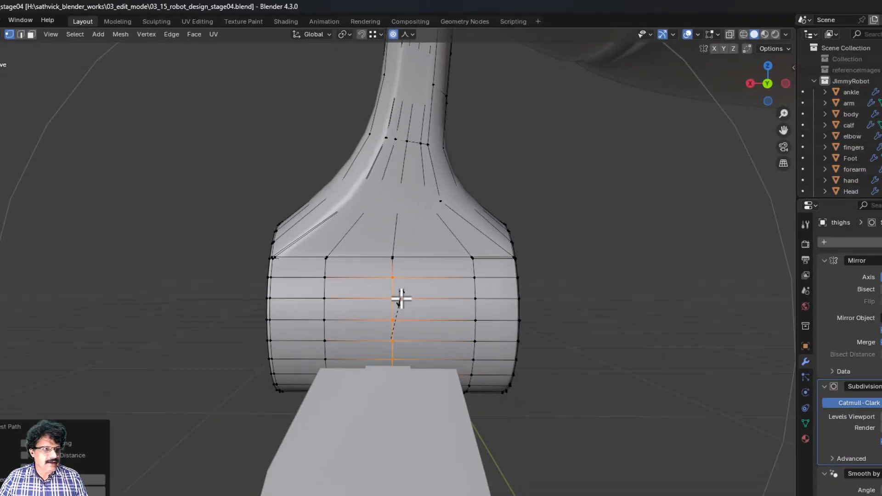
key("s")
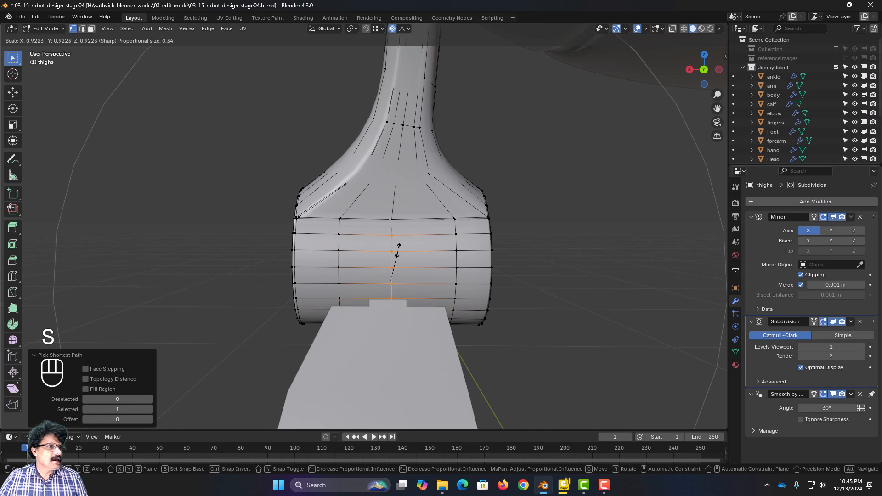
scroll(399, 250, "up", 8)
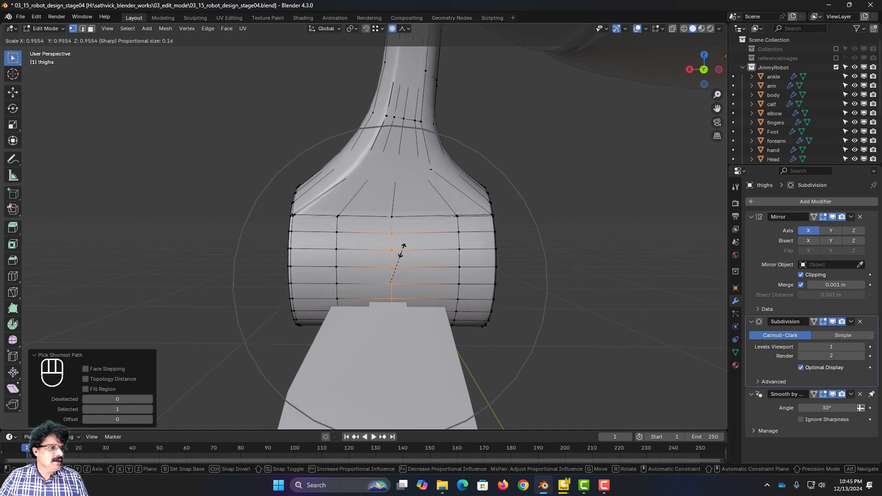
scroll(402, 250, "up", 9)
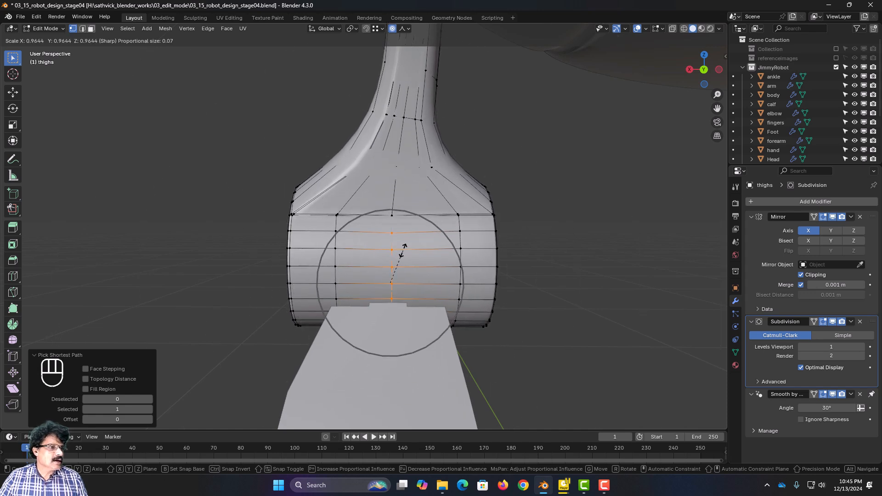
mouse_move(419, 253)
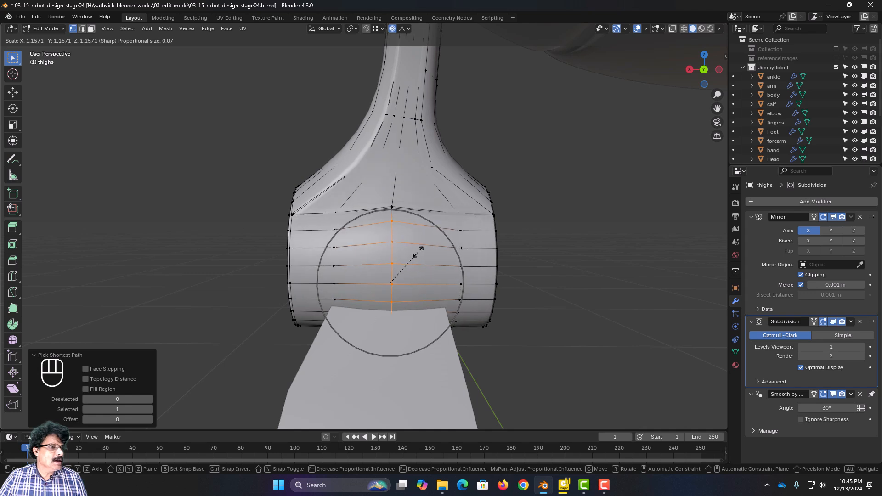
scroll(416, 253, "down", 3)
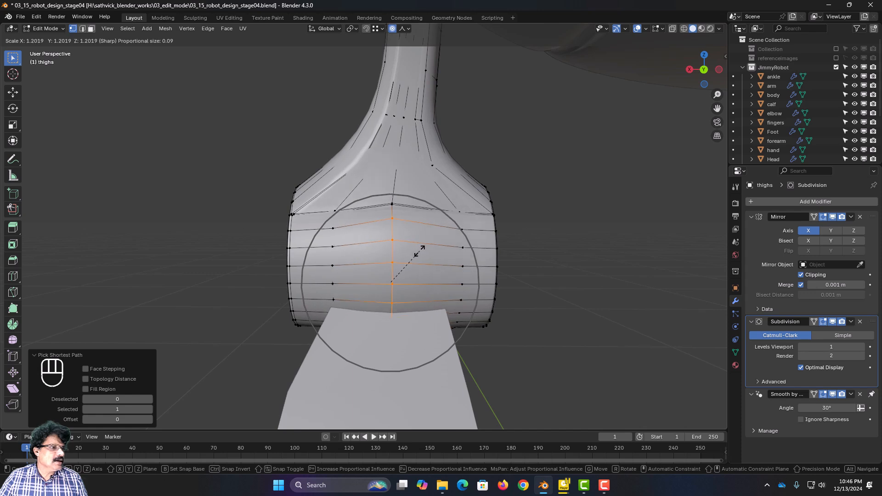
left_click(423, 248)
key("Tab")
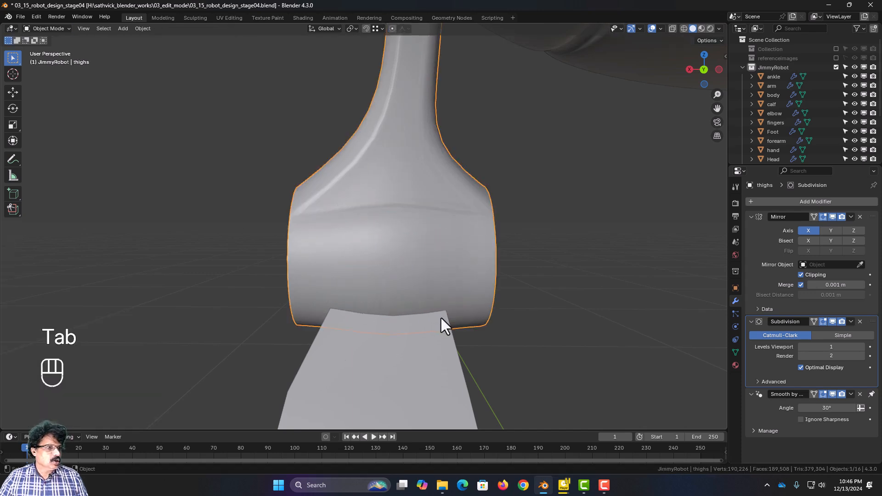
middle_click_drag(441, 318, 432, 135)
key("Tab")
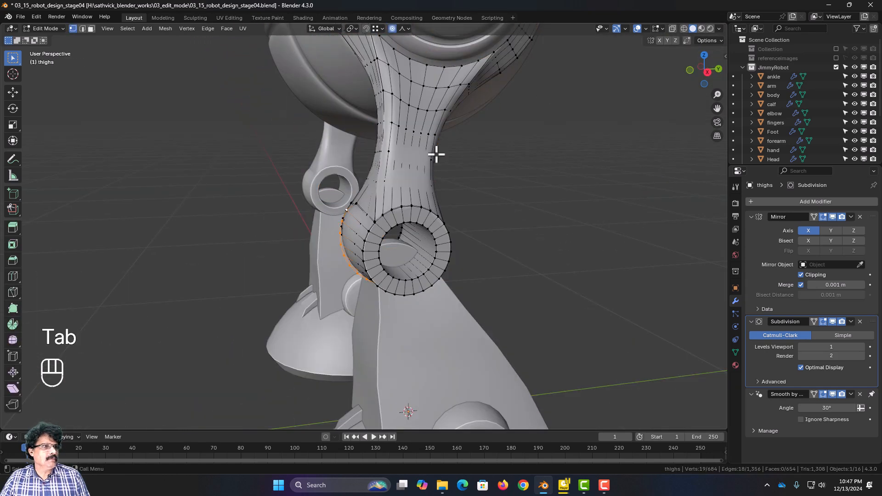
Hide the subdivision in the viewport and select a three-by-three block of faces on the thigh's outer side above the joint
scroll(436, 184, "up", 1)
middle_click_drag(436, 187, 398, 282, "shift")
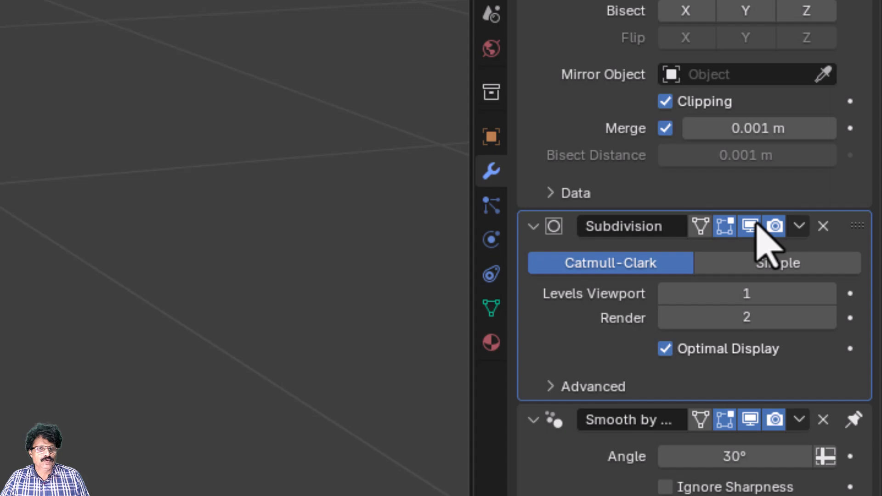
left_click(752, 226)
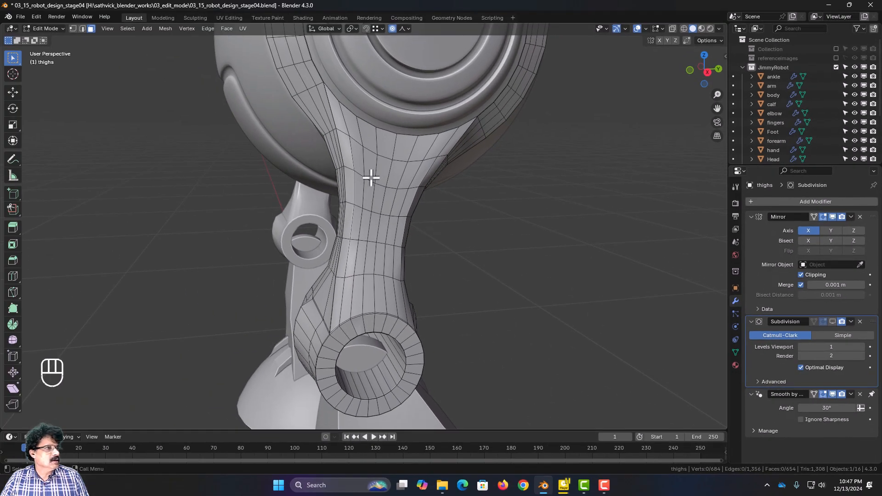
left_click(370, 171, "shift")
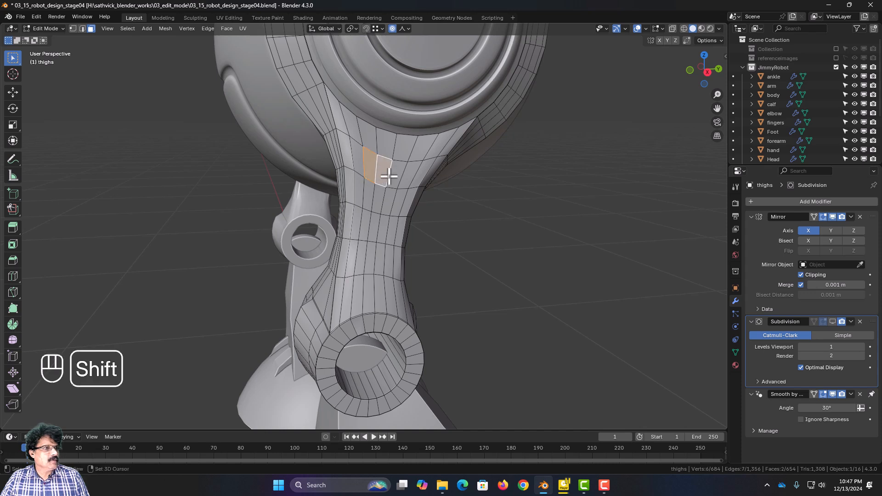
left_click(396, 173, "shift")
left_click(371, 197, "shift")
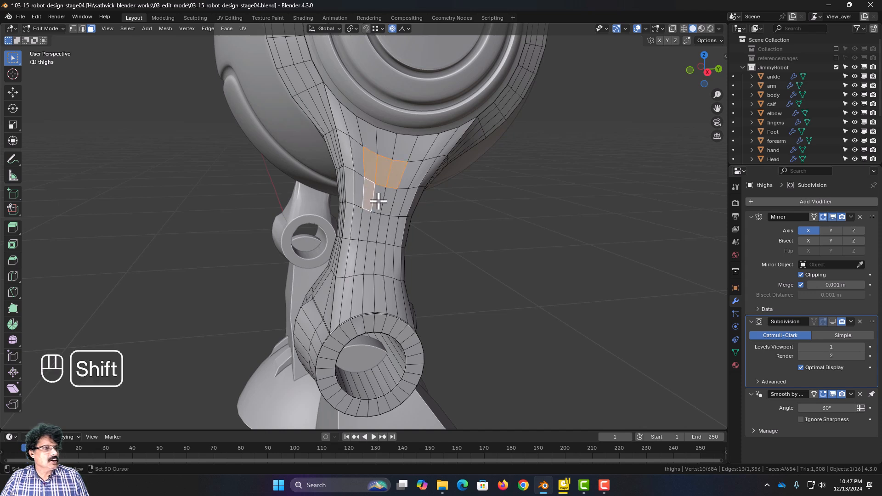
left_click(382, 202, "shift")
left_click(361, 227, "shift")
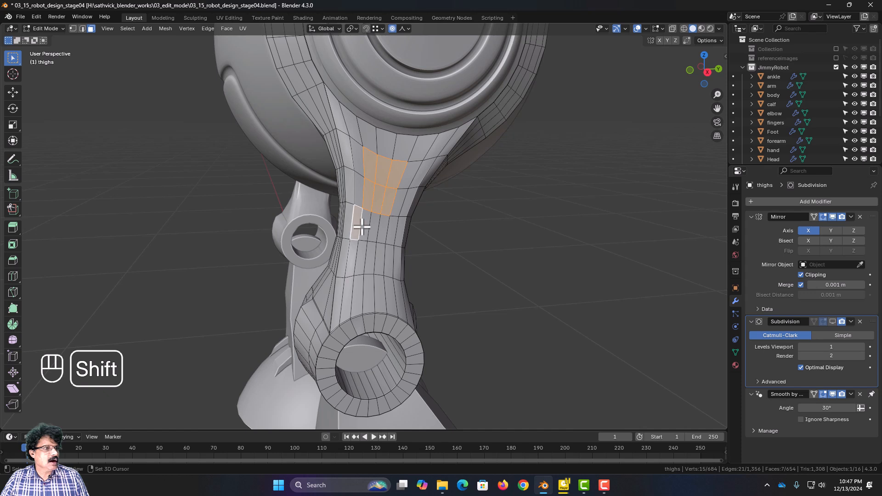
left_click(359, 225, "shift")
left_click(373, 225, "shift")
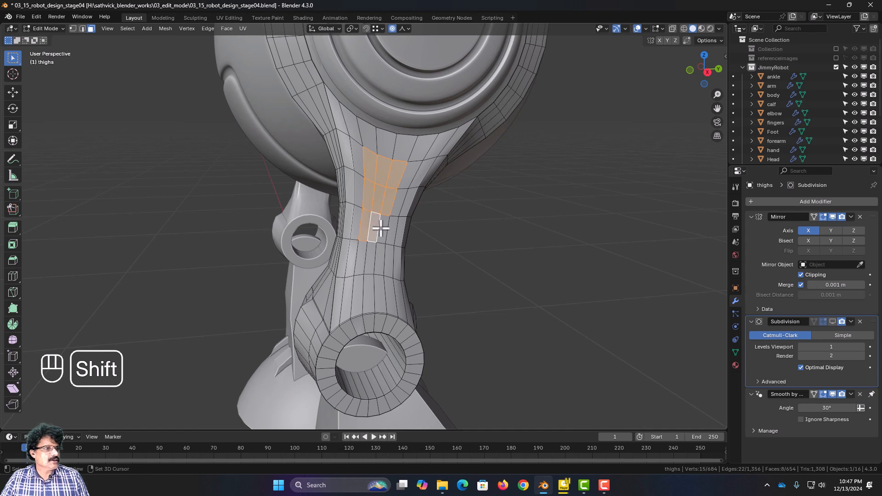
left_click(382, 229, "shift")
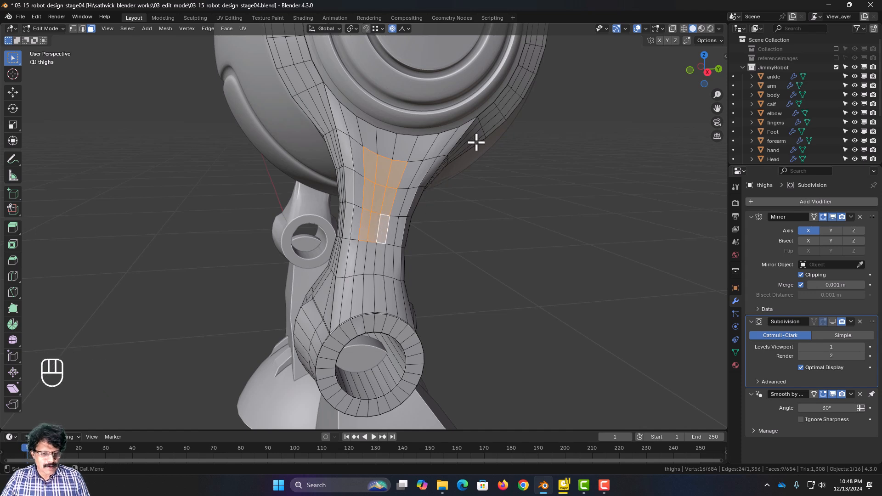
Inset the selected faces by 0.004184 m with the outer border faces selected, and show the subdivision in the viewport again
key("i")
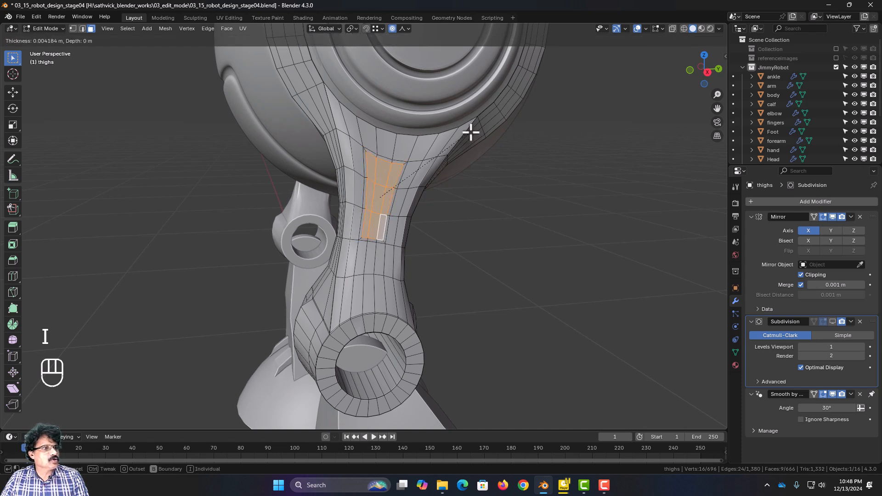
left_click(470, 132)
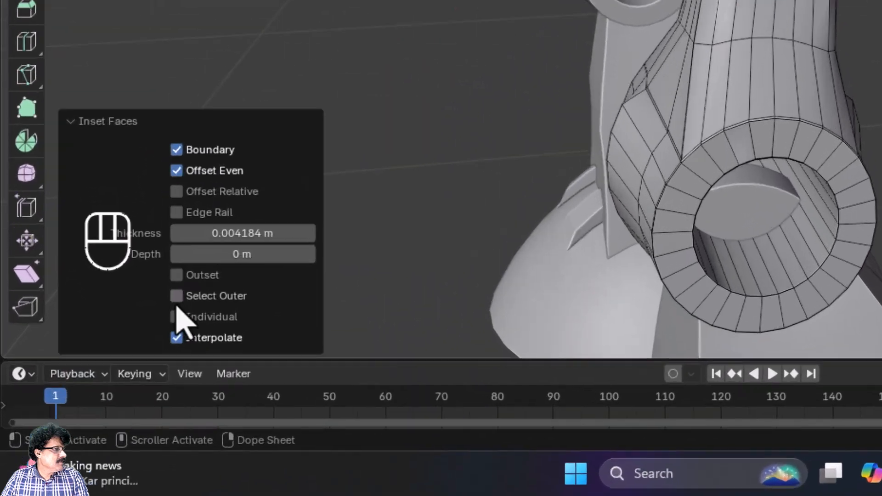
left_click(177, 297)
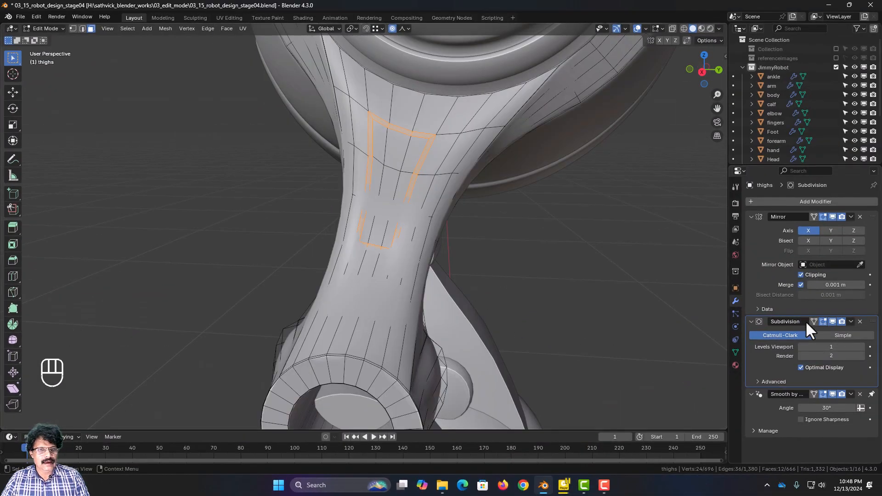
Extrude the border faces by -0.001 m along their normal to form a shallow groove, and inspect it in object mode
key("e")
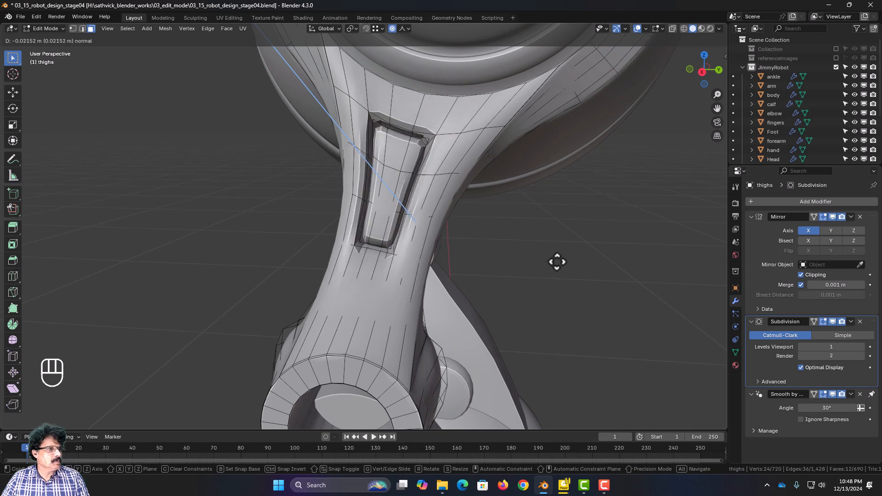
left_click(555, 262)
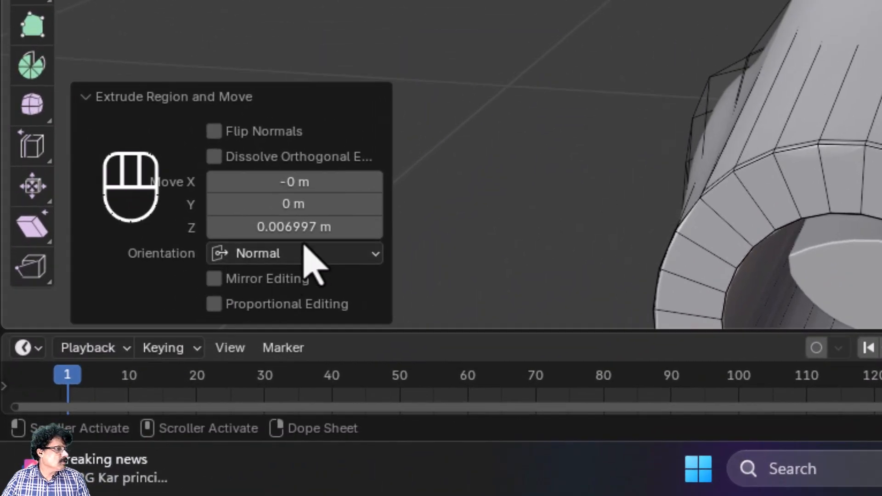
left_click(165, 352)
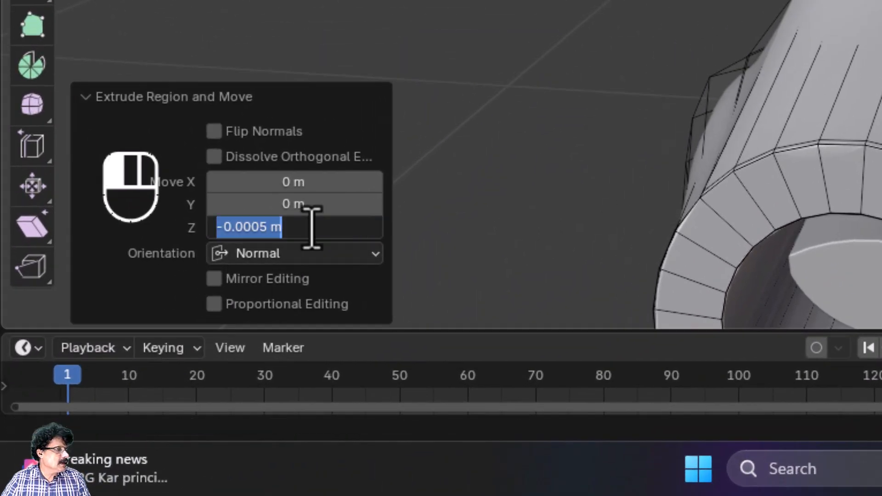
left_click_drag(311, 228, 252, 227)
type("1")
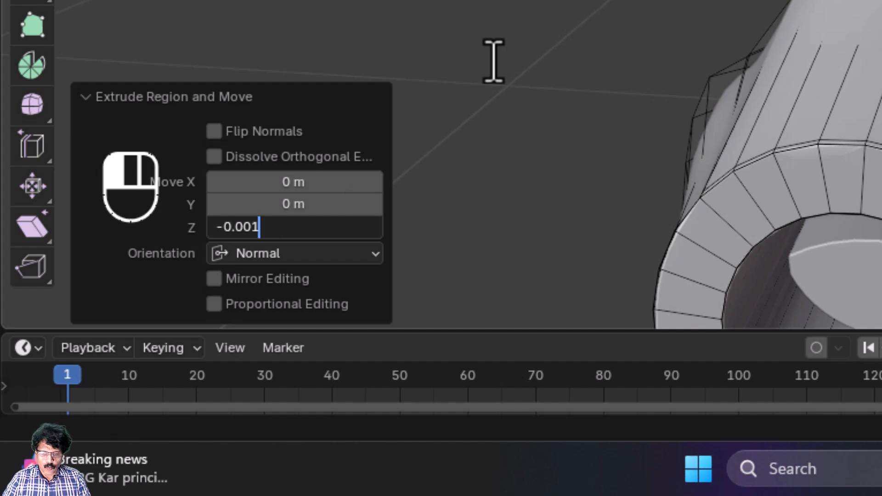
key("Return")
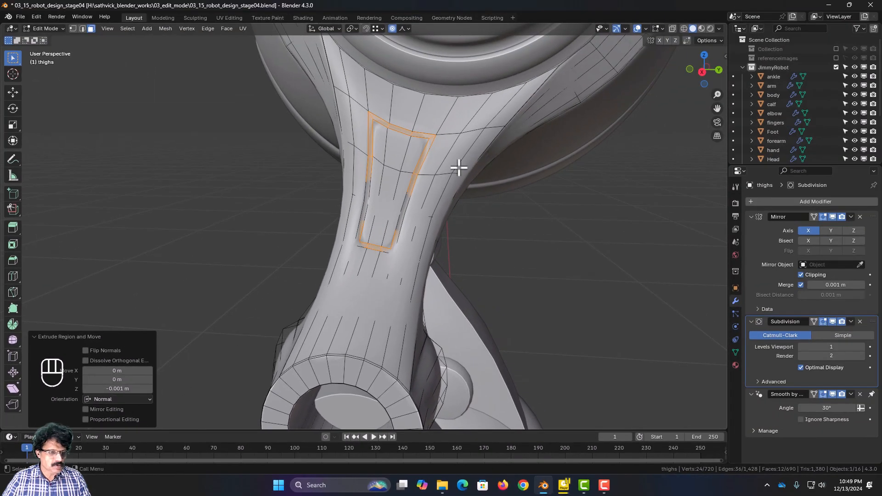
key("Tab")
middle_click_drag(429, 224, 419, 193)
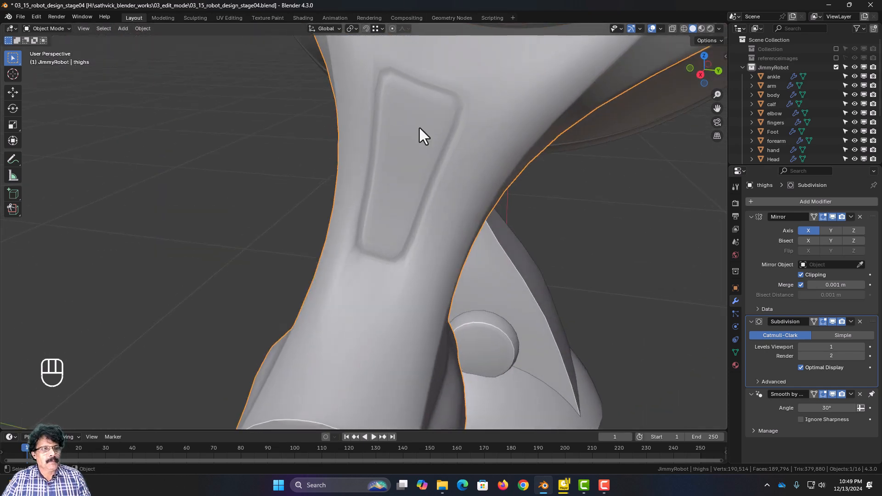
key("Tab")
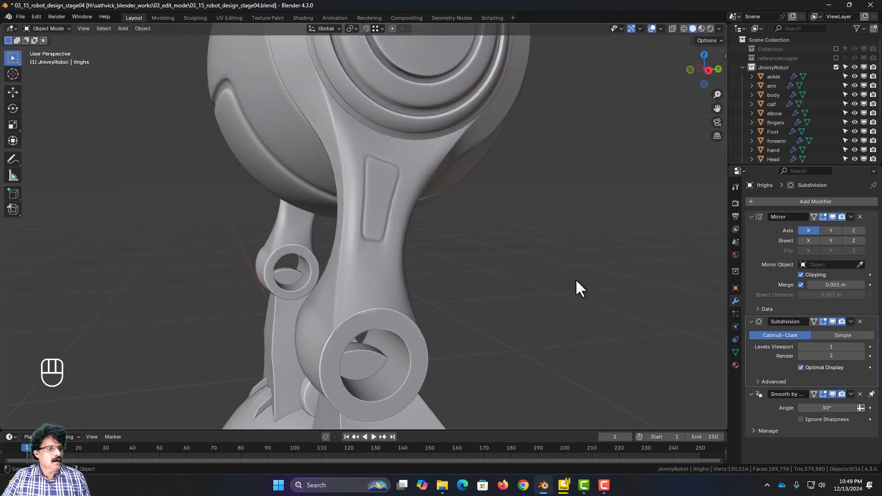
Deselect the thigh, reveal the hidden knee object, and select the knee
scroll(575, 278, "down", 3)
left_click(576, 279)
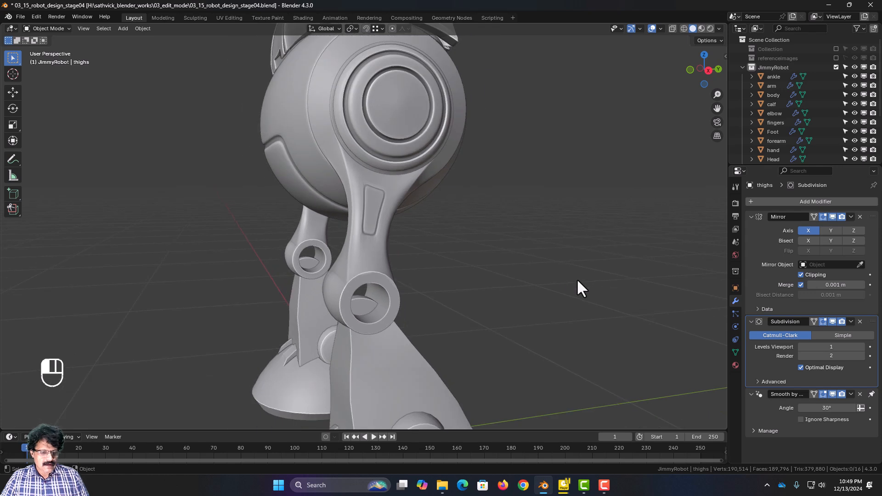
key("alt+h")
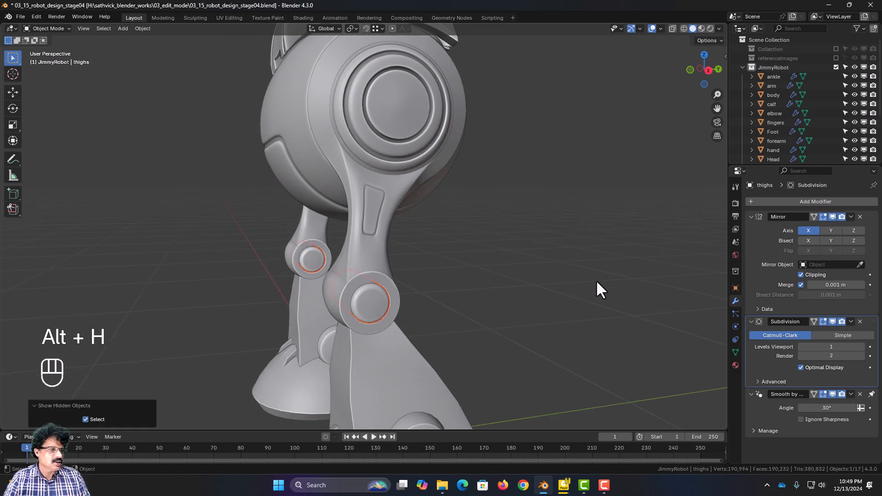
left_click(370, 309)
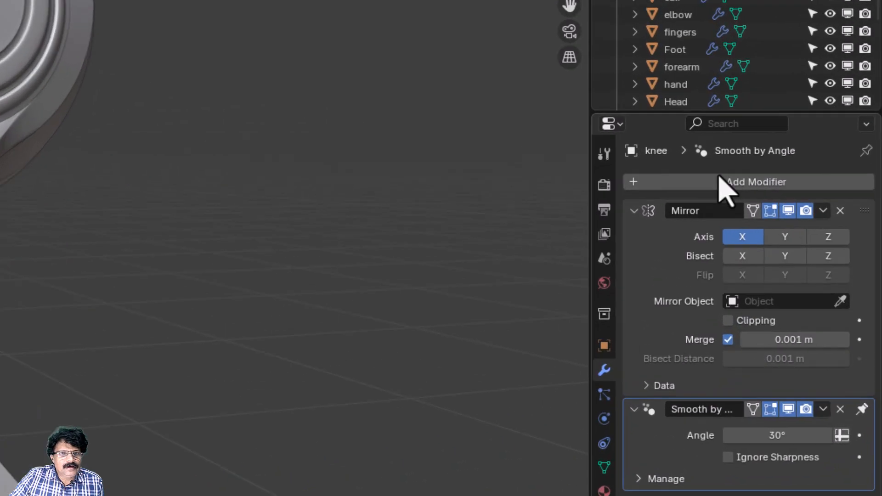
Add a Subdivision Surface modifier to the knee with viewport level 2, and enable clipping in its Mirror modifier
left_click(799, 201)
left_click(617, 161)
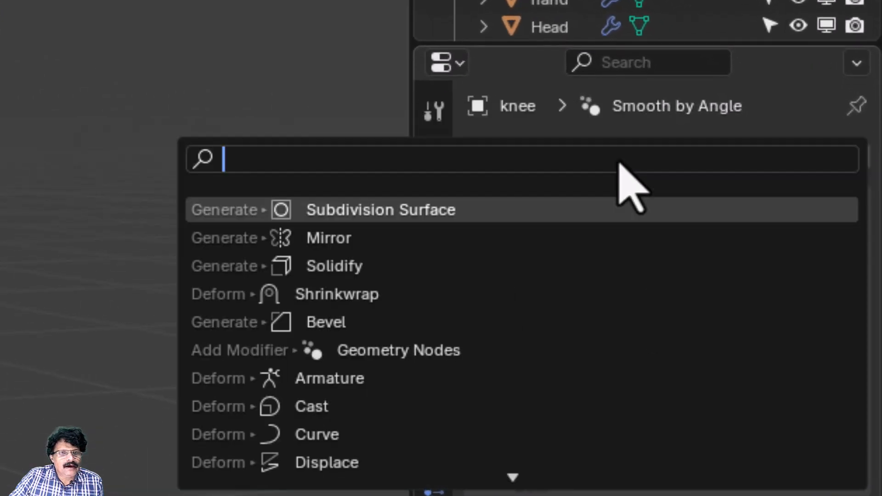
left_click(521, 208)
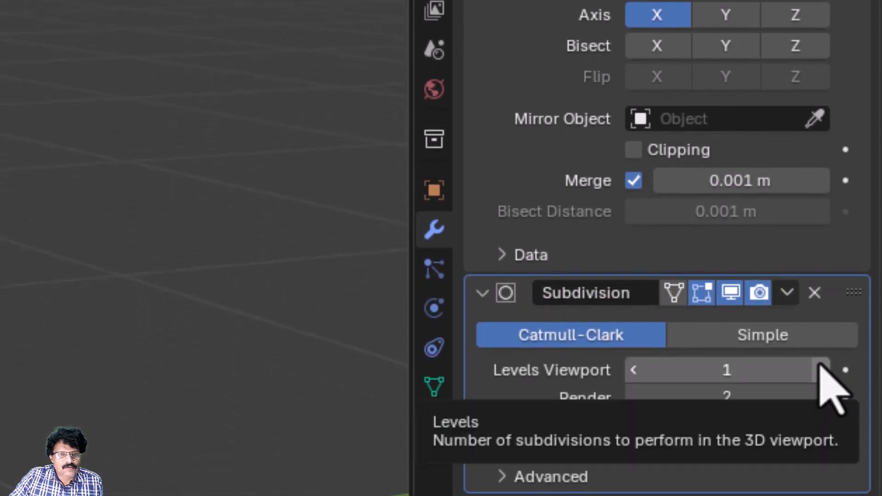
left_click(820, 370)
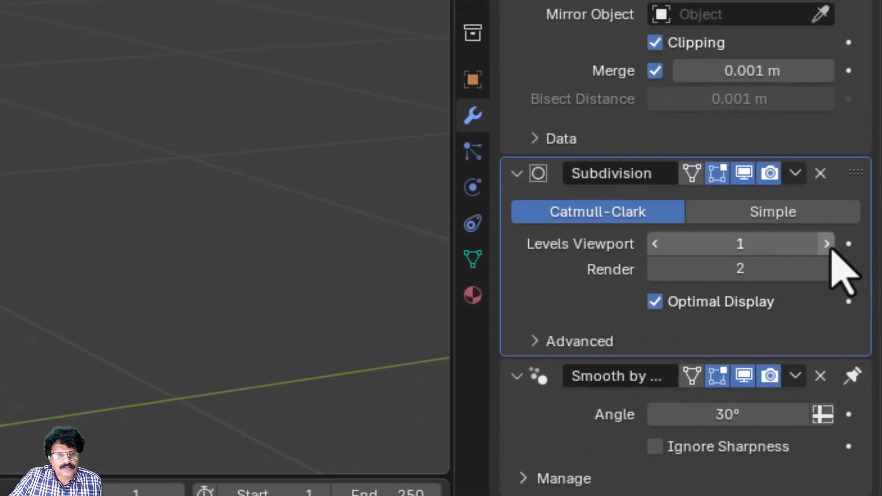
left_click(861, 346)
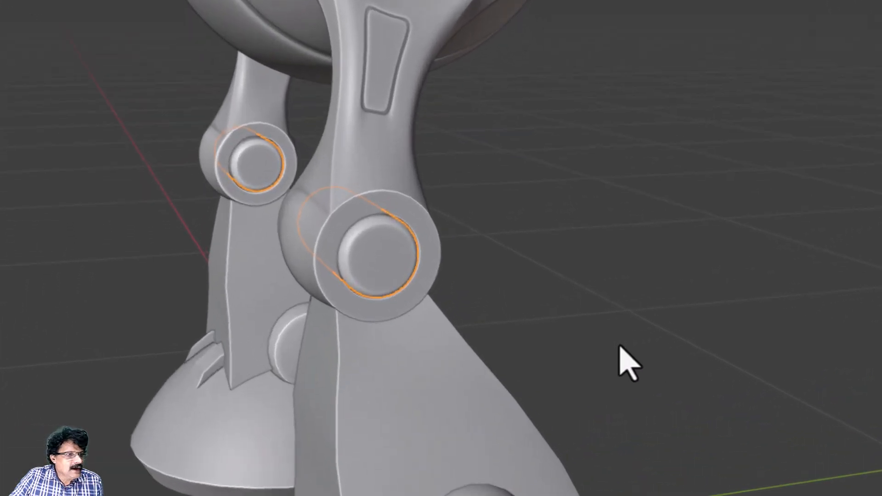
Select the knee's flat outer end face in edit mode and extrude it scaled inward twice, forming concentric rings
scroll(551, 370, "up", 3)
middle_click_drag(528, 381, 645, 340)
key("Tab")
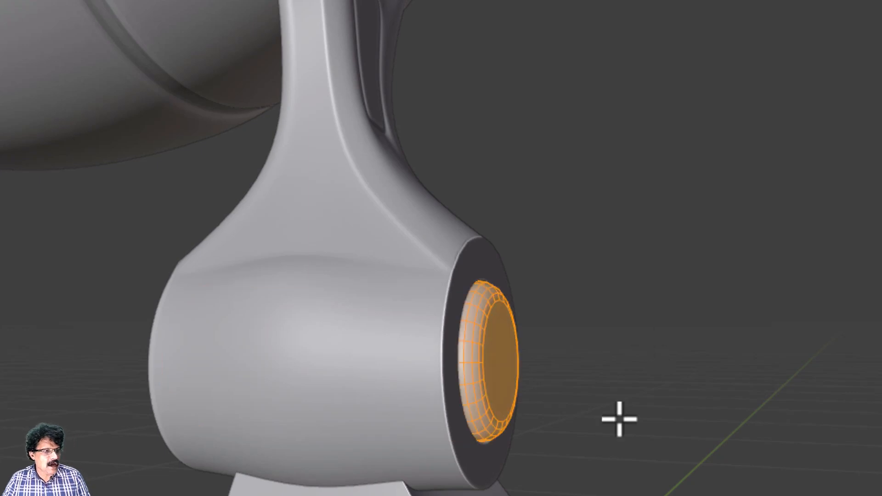
middle_click_drag(618, 417, 523, 437)
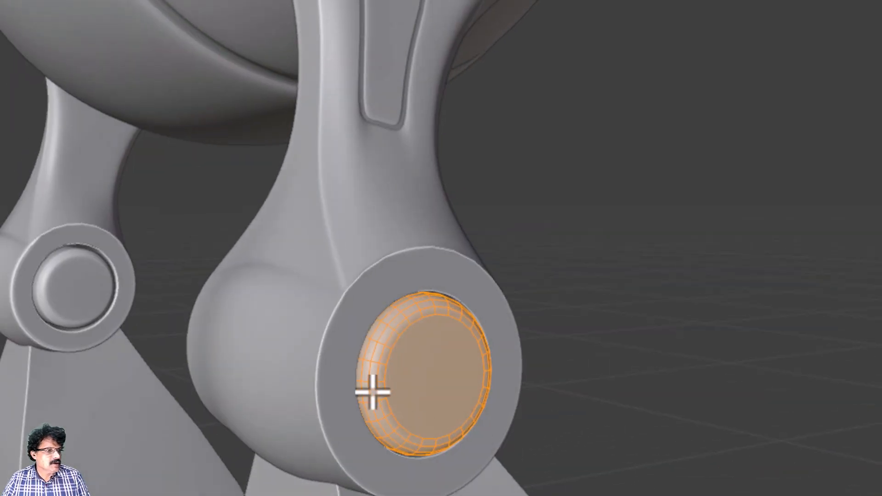
left_click(452, 404)
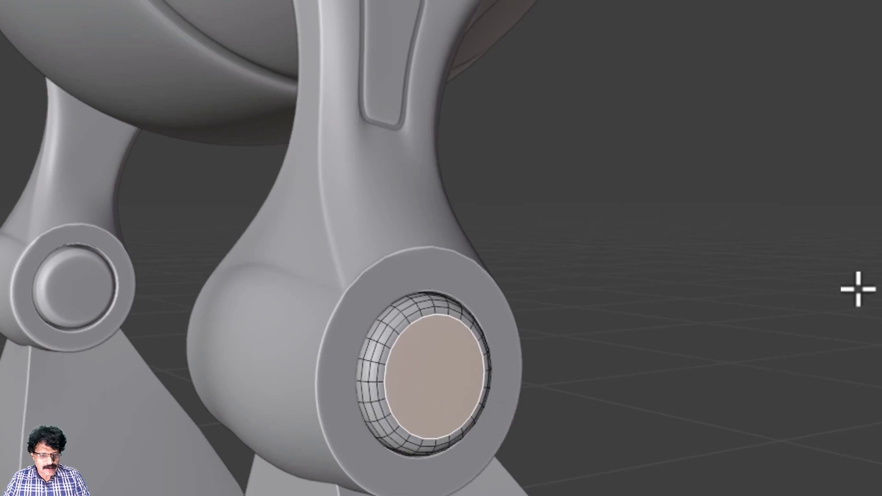
key("e")
key("s")
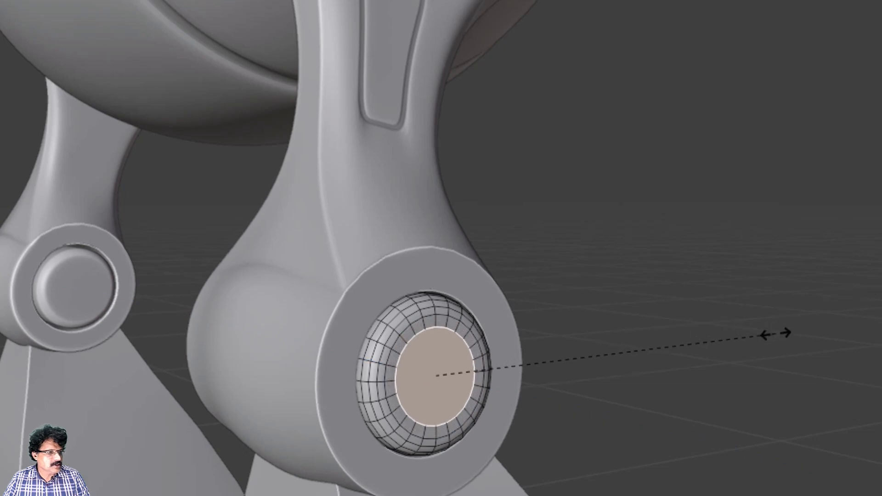
left_click(770, 340)
key("e")
key("s")
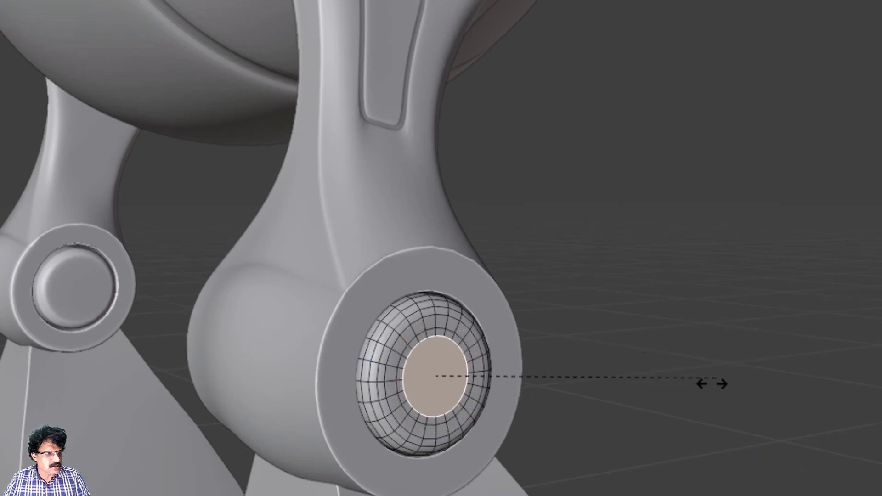
left_click(590, 449)
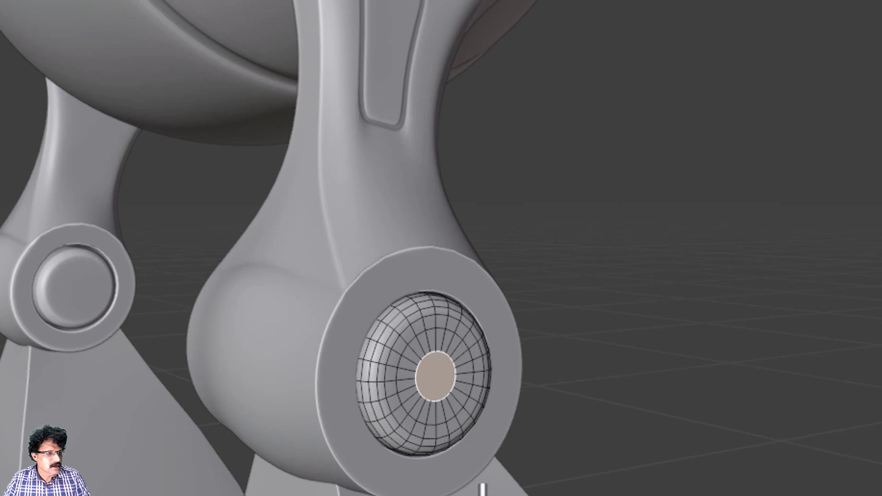
Move the outer end's small centre face outward along X with proportional editing to dome the cap
middle_click_drag(495, 472, 611, 494)
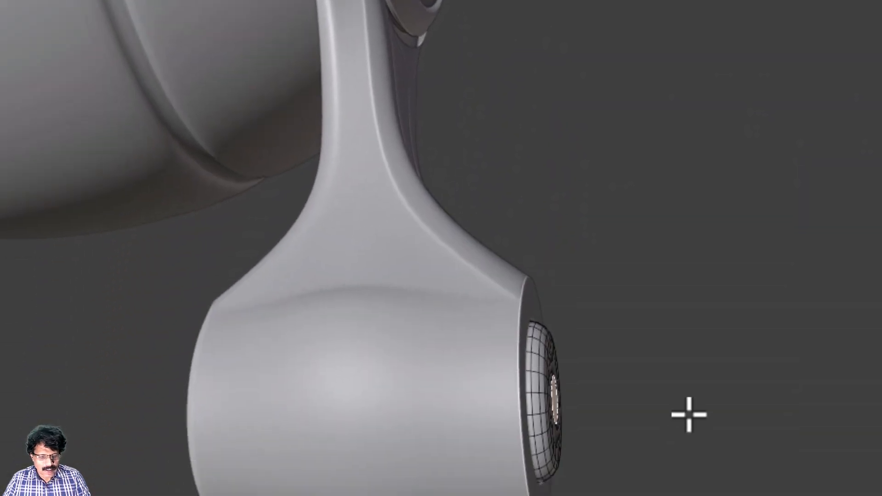
key("g")
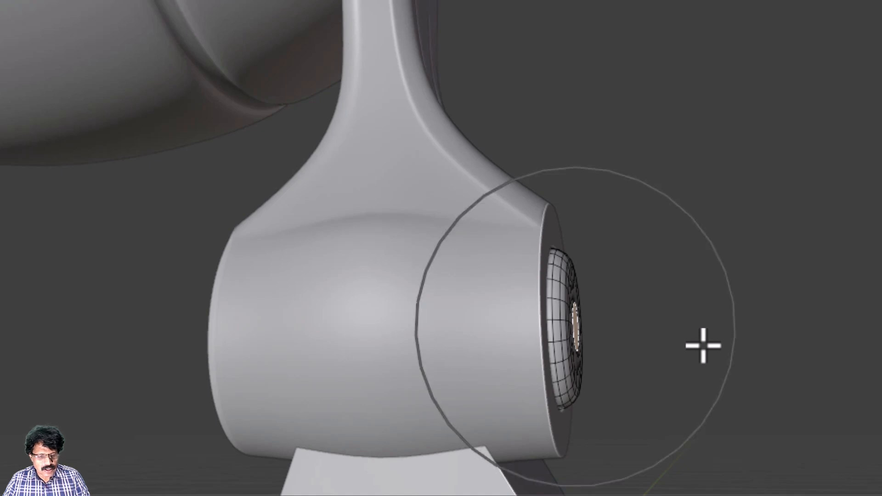
key("x")
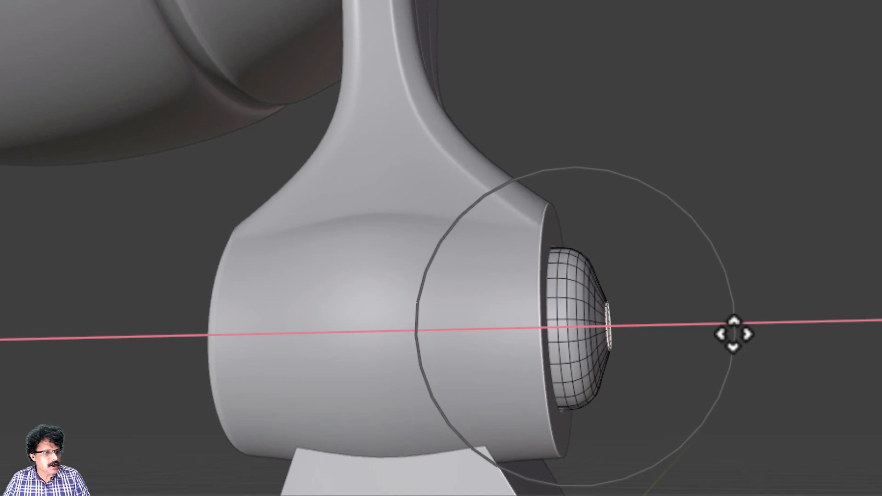
left_click(734, 340)
Select the flat end face on the knee's inner side and extrude it scaled inward twice
middle_click_drag(645, 356, 571, 356)
left_click(342, 197)
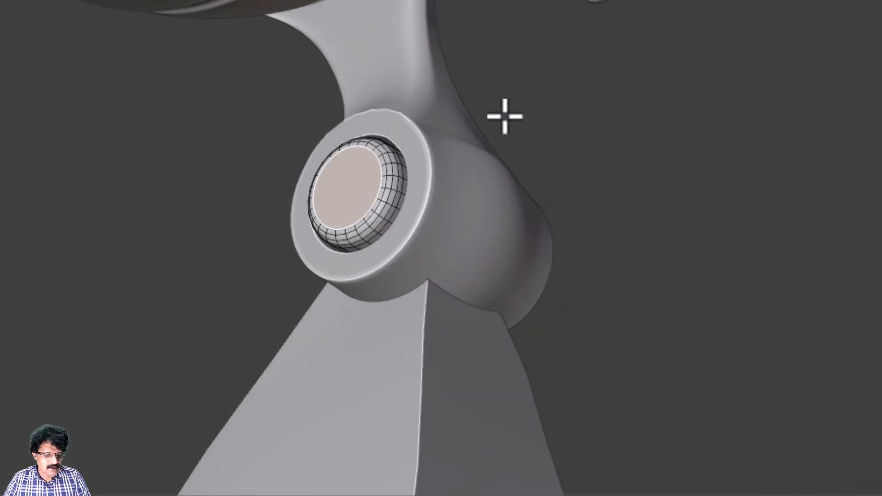
key("e")
key("s")
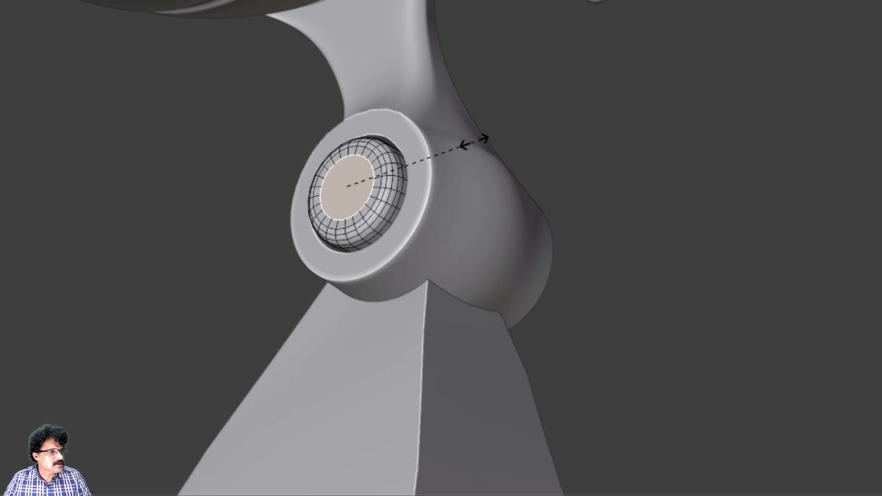
key("e")
key("s")
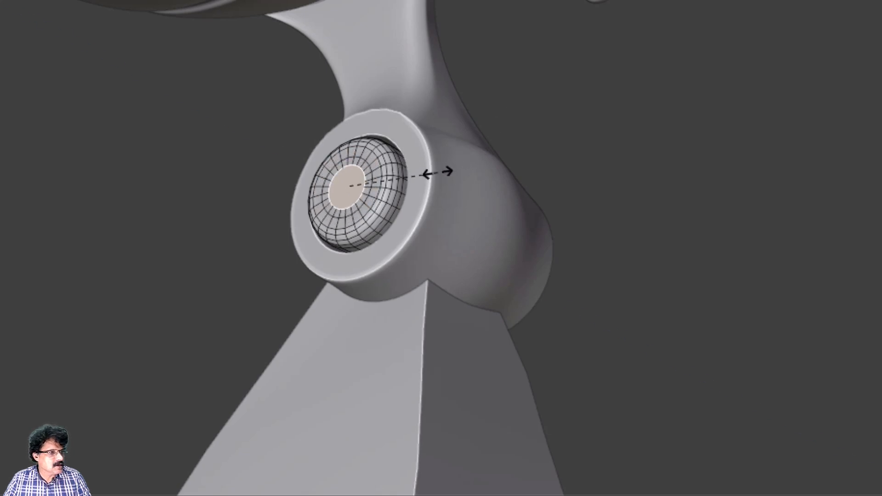
left_click(432, 177)
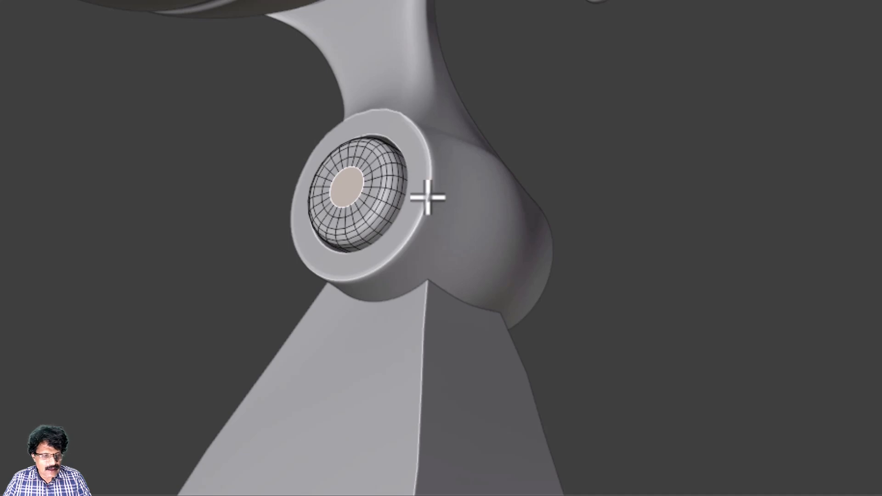
Pull the inner end's centre face outward along X with proportional editing to dome that cap as well
middle_click_drag(433, 299, 332, 320)
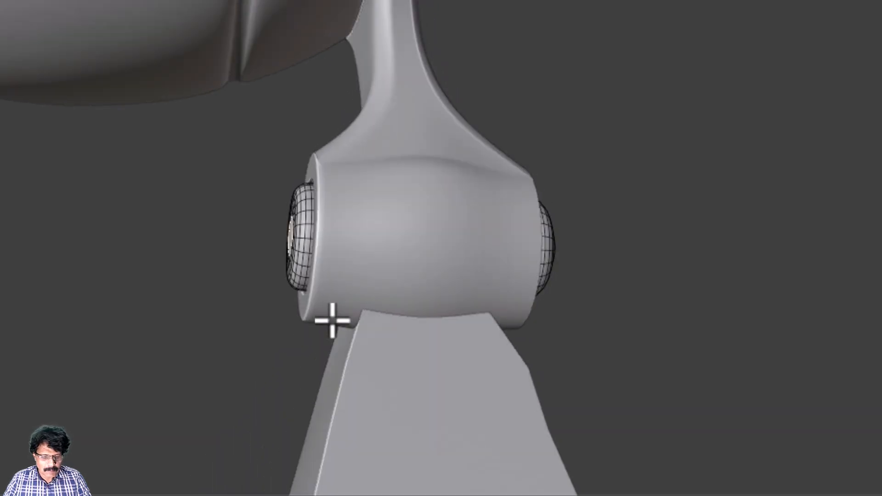
key("g")
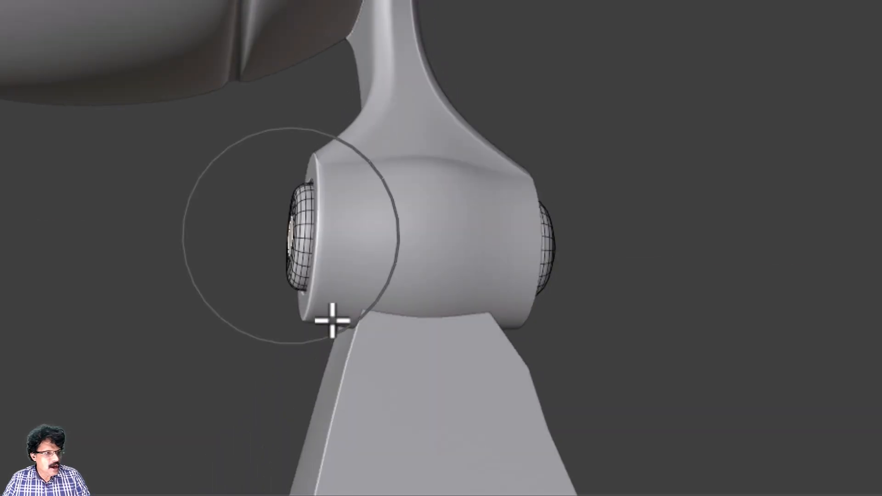
key("x")
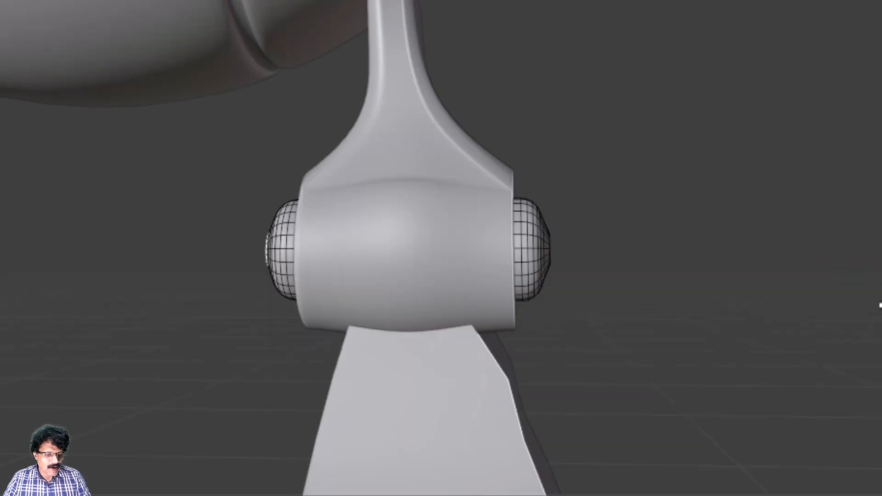
Select the whole knee mesh, turn off proportional editing, and scale it to about 0.88 along X
key("a")
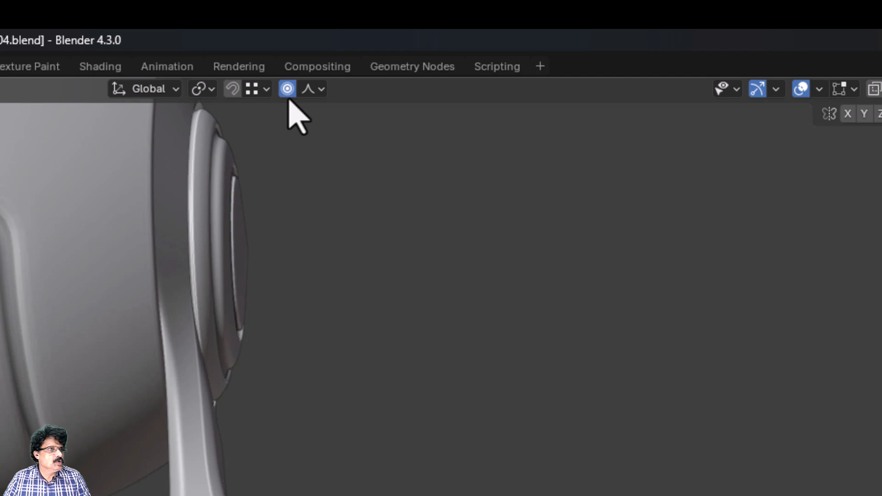
left_click(288, 90)
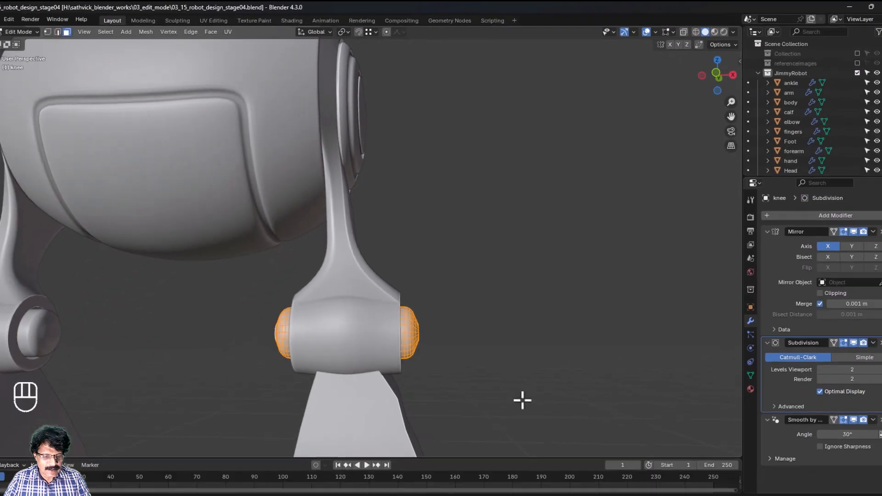
key("s")
key("x")
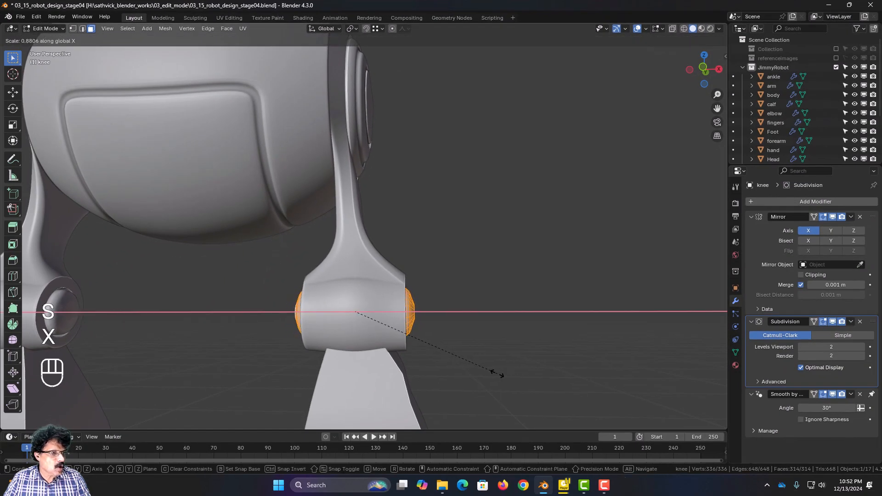
left_click(496, 372)
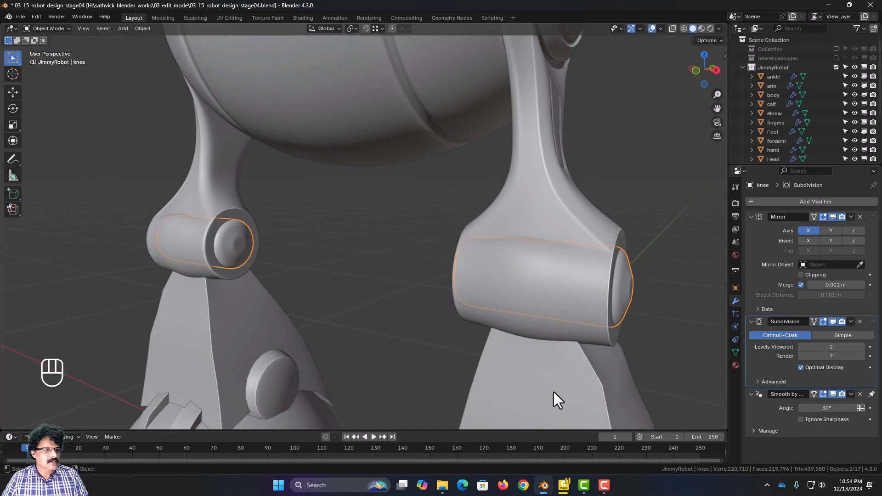
Select the calf and add a Subdivision Surface modifier with viewport level 2
left_click(551, 392)
middle_click_drag(551, 390, 427, 212, "shift")
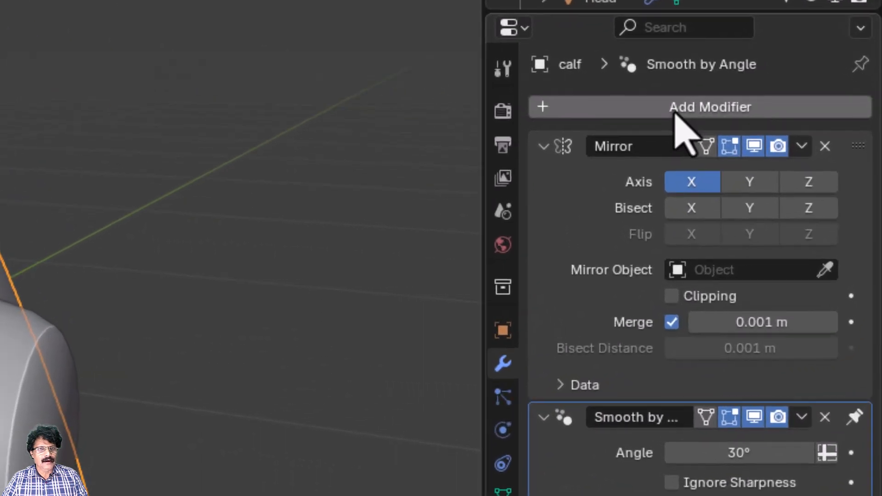
left_click(800, 204)
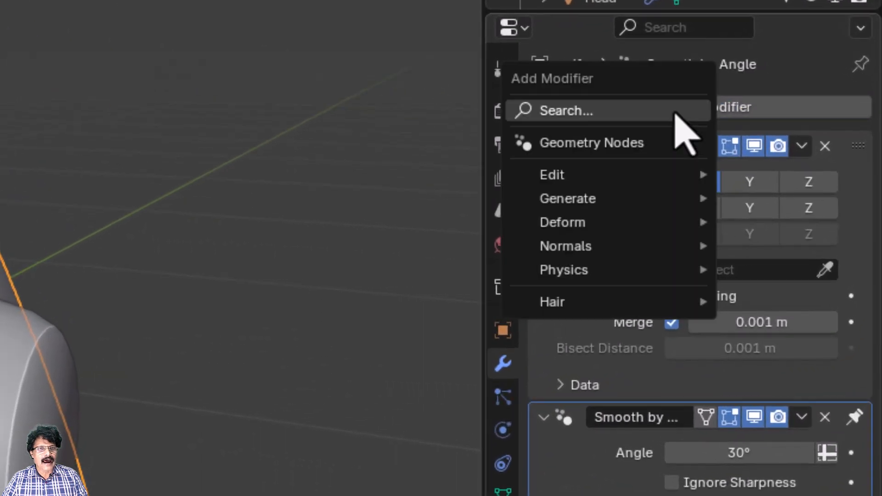
left_click(674, 112)
left_click(580, 151)
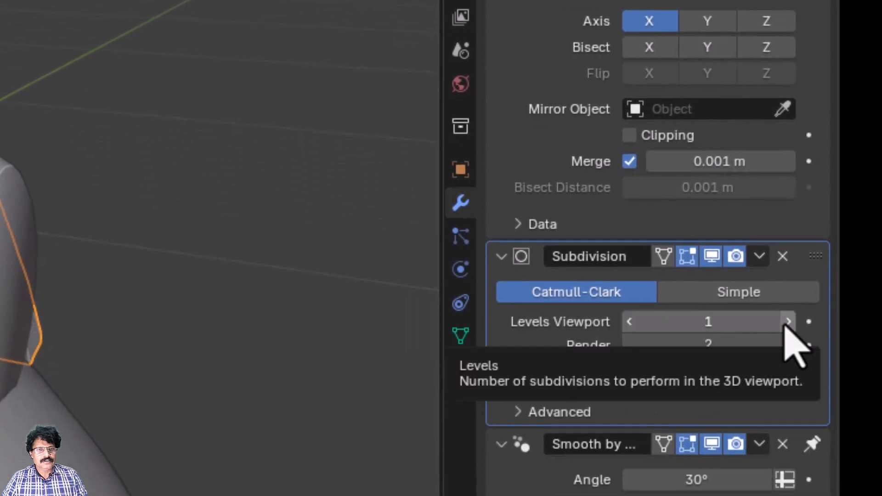
left_click(787, 322)
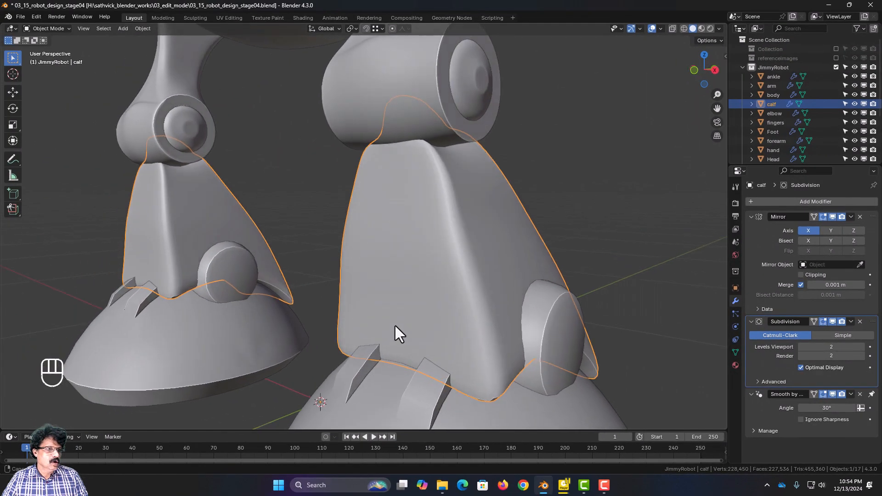
In edit mode, add a horizontal loop cut around the calf and slide it close to the upper rim
middle_click_drag(395, 326, 425, 235)
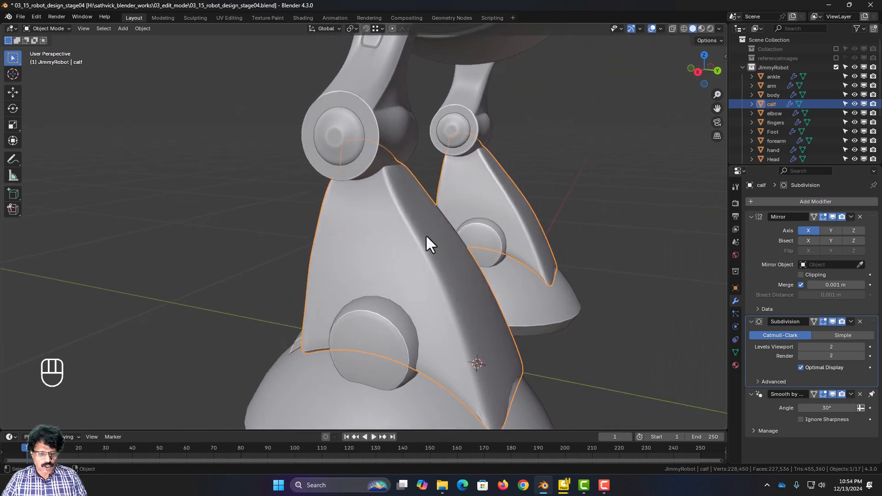
key("Tab")
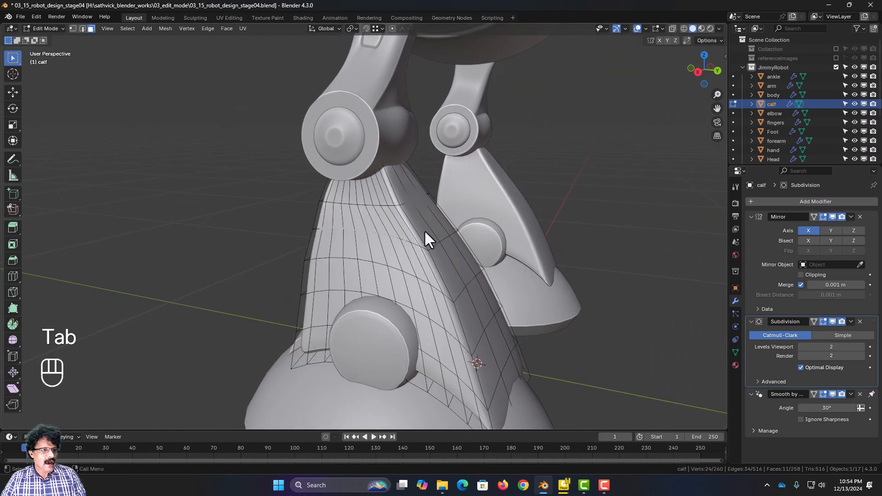
key("ctrl+z")
key("ctrl+r")
left_click(405, 188)
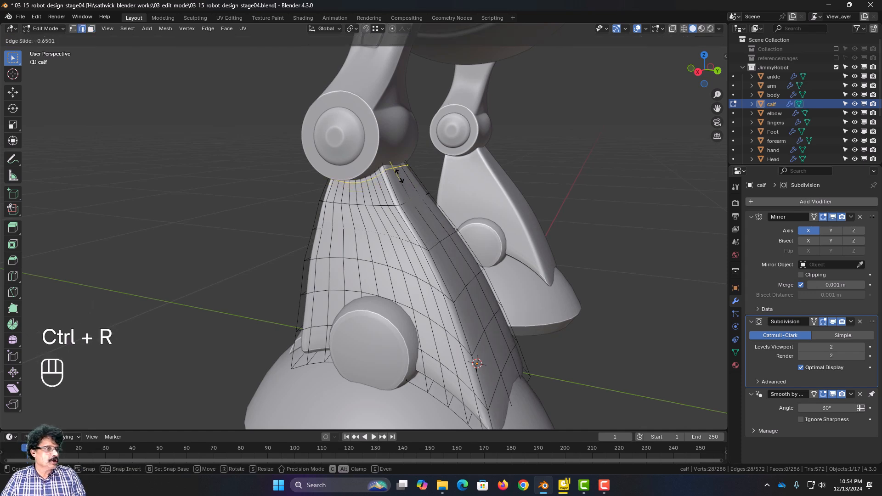
left_click(398, 175)
key("ctrl+z")
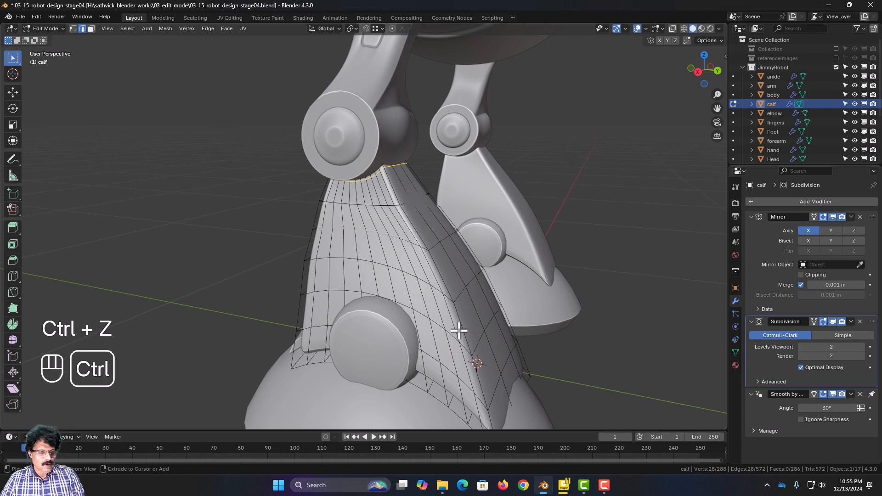
Add a lengthwise loop cut along the calf's narrow face, slid toward its long edges with a factor of -0.682
key("ctrl+r")
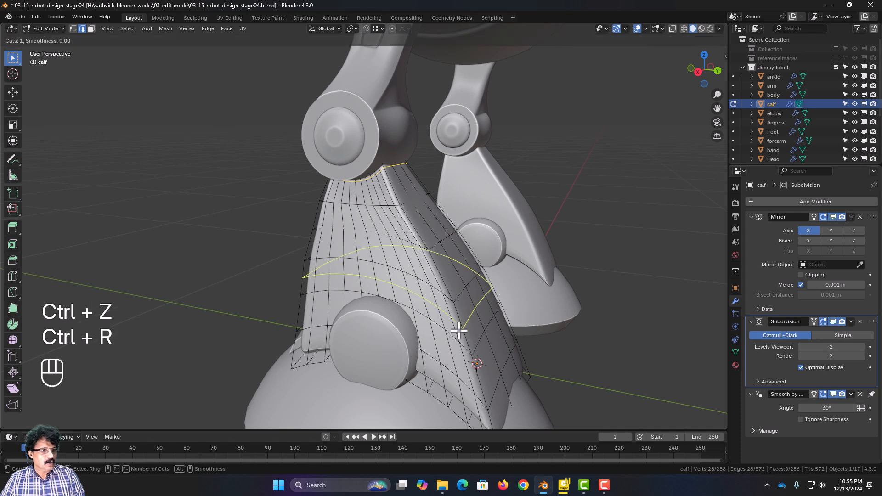
left_click(450, 296)
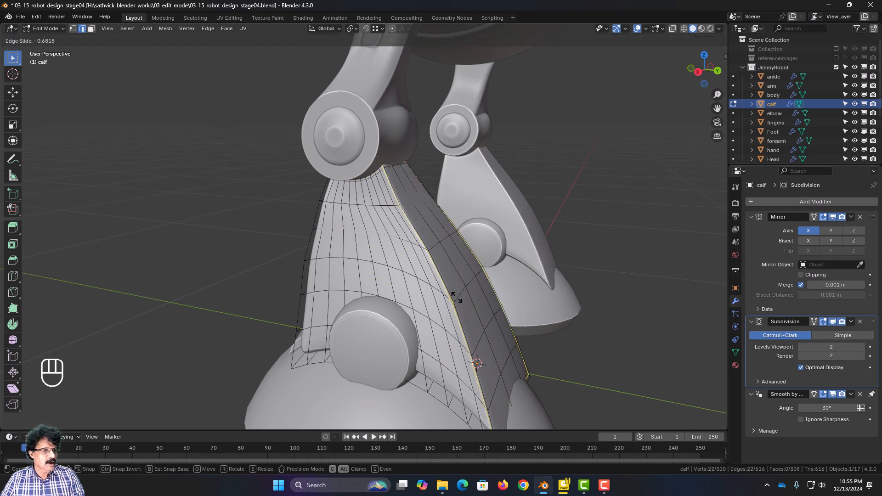
left_click(455, 298)
key("ctrl")
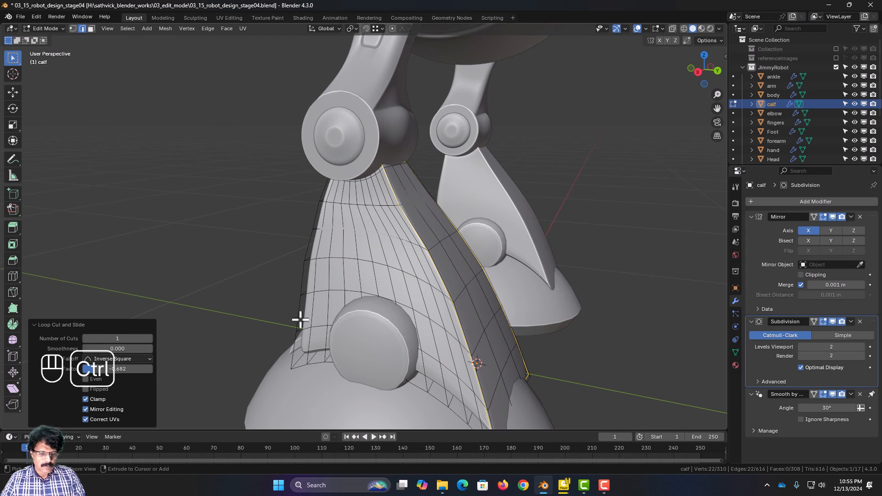
Add a lengthwise loop cut along the calf, slid toward its front long edges with a factor of 0.717
key("ctrl+r")
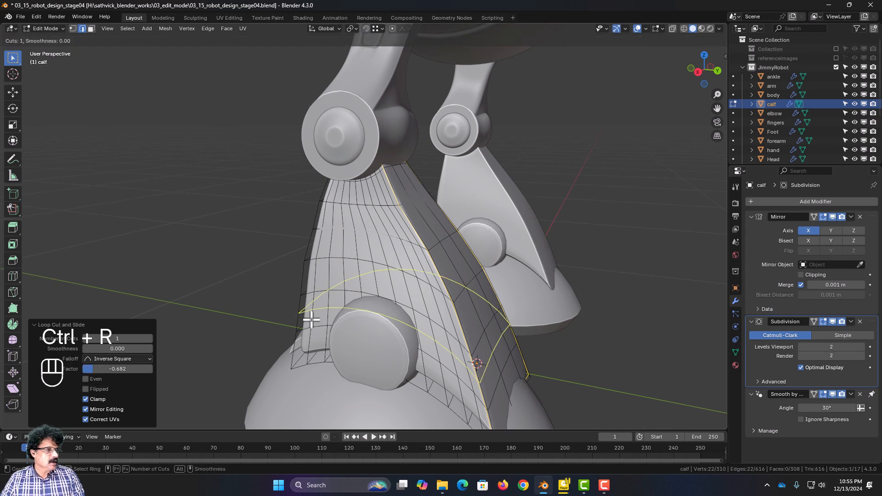
left_click(310, 258)
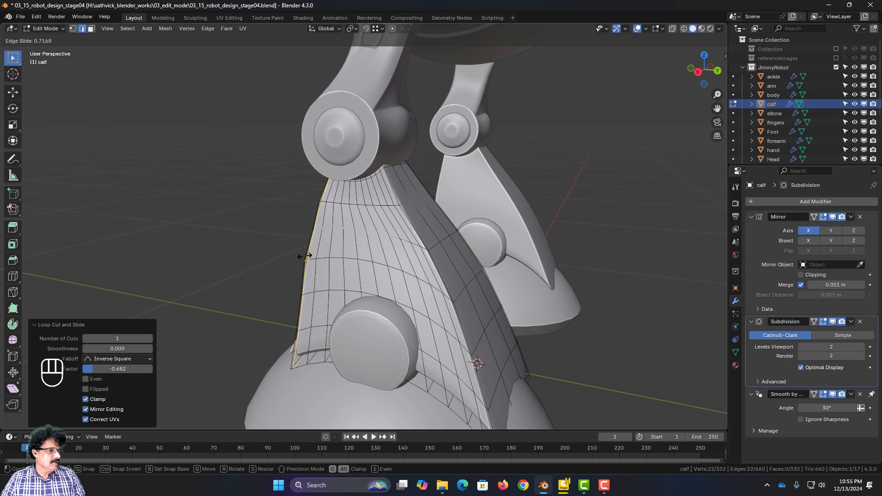
left_click(302, 256)
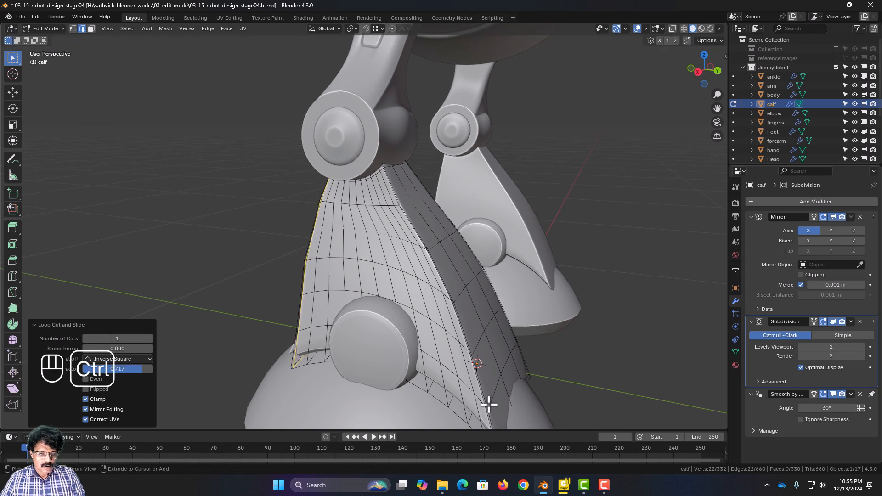
Add a horizontal loop cut around the calf, slid close to its lower rim with a factor of 0.912, and return to object mode
key("ctrl+r")
left_click(477, 418)
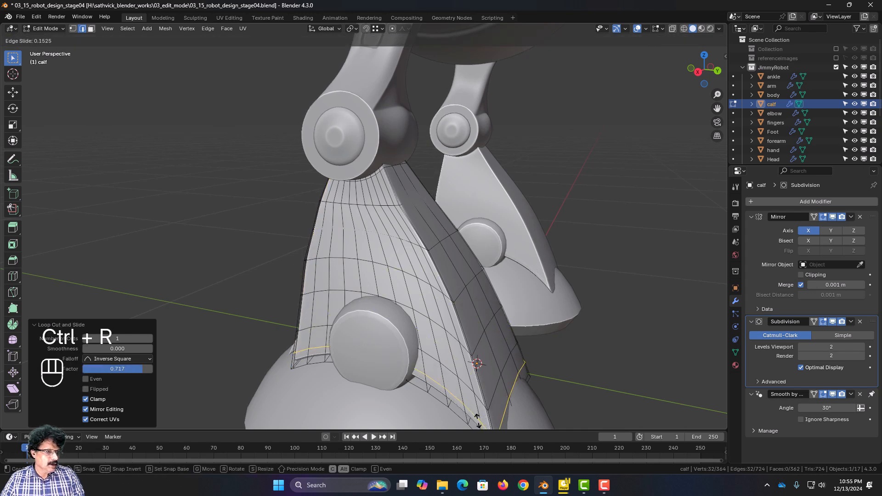
left_click(476, 37)
key("Tab")
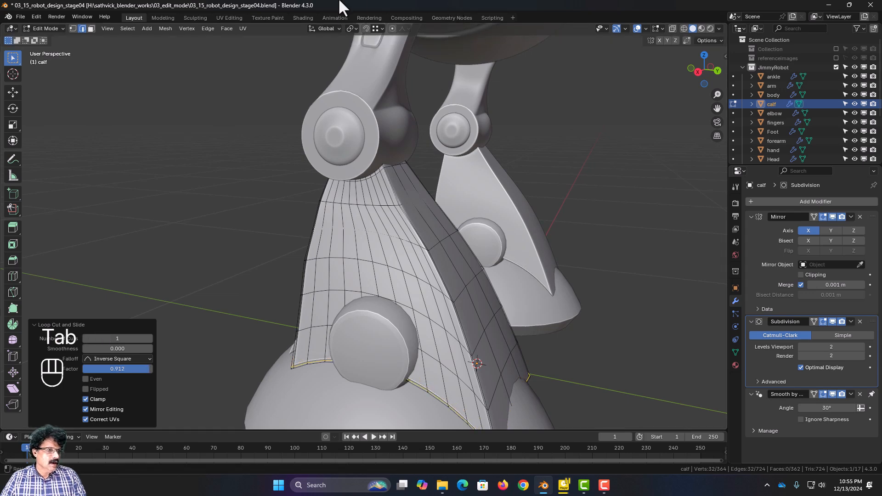
key("Tab")
scroll(355, 299, "down", 3)
middle_click_drag(356, 298, 375, 288)
scroll(251, 296, "up", 1)
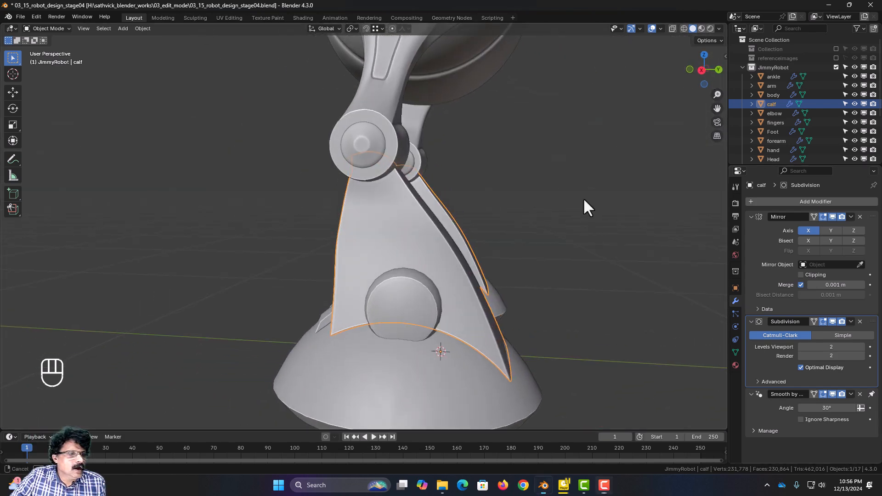
middle_click_drag(584, 200, 382, 158)
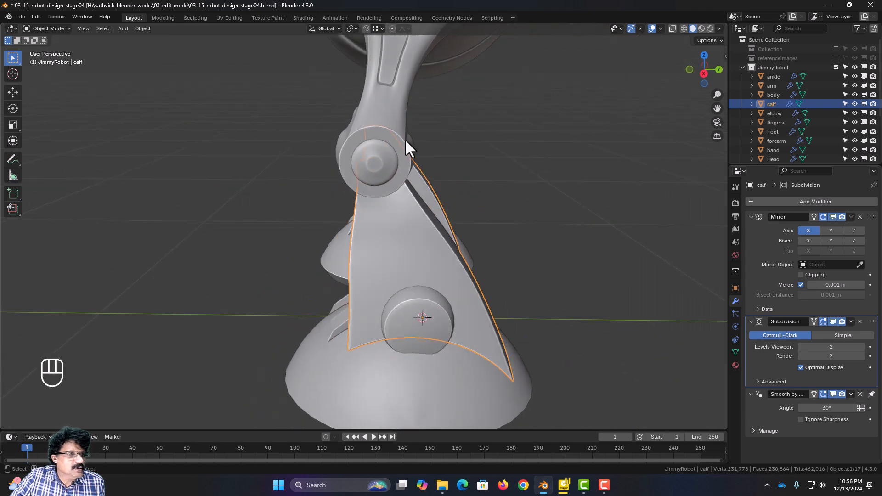
Hide the thighs and the knees to expose the upper end of the calf
left_click(398, 124)
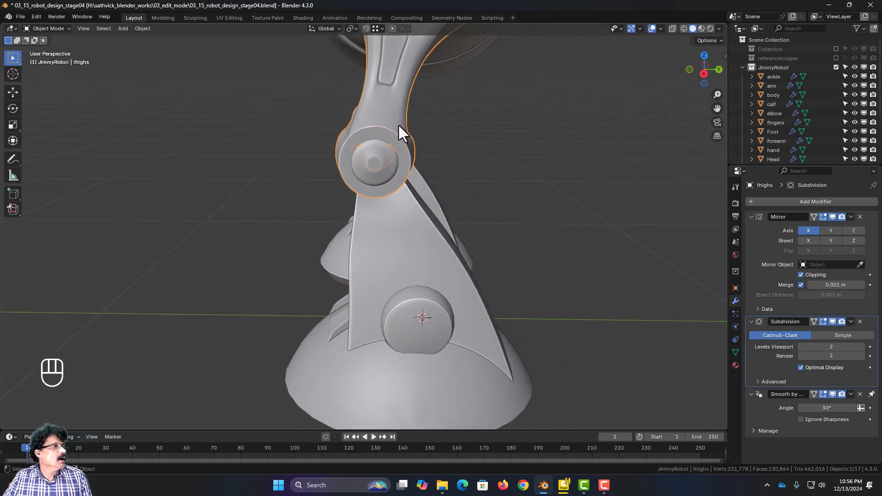
key("h")
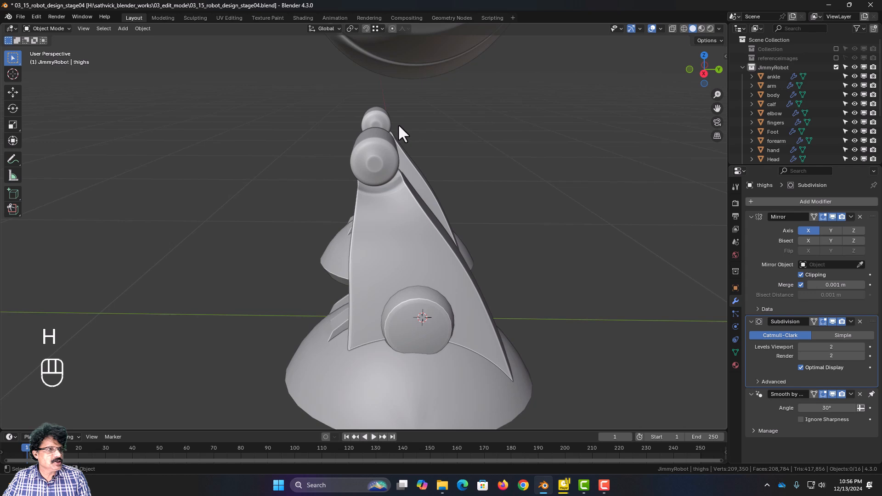
left_click(394, 160)
key("h")
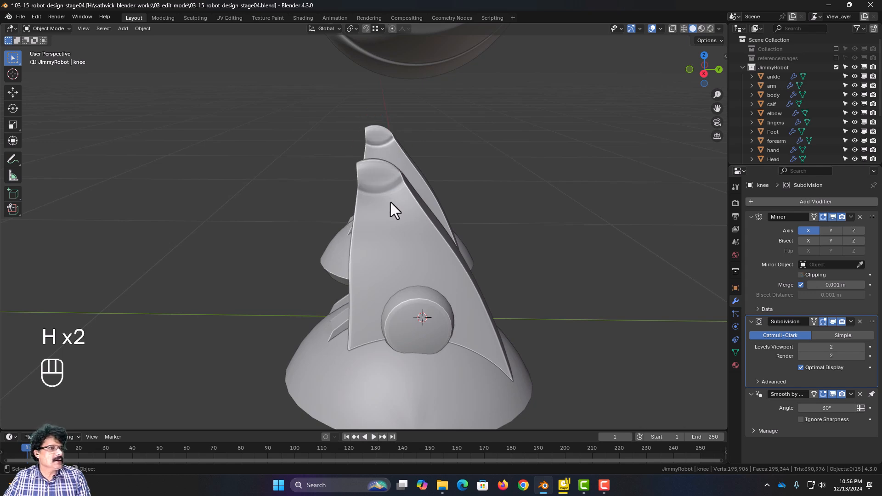
In the calf's edit mode, add a loop cut around the upper tab, slid toward the base of its recess with a factor of 0.799
scroll(390, 202, "up", 3)
left_click(382, 170)
scroll(422, 175, "down", 3)
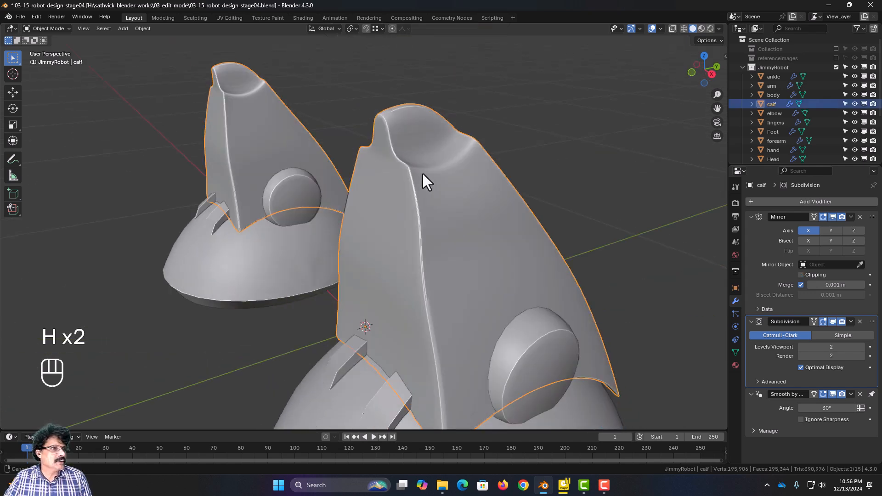
key("Tab")
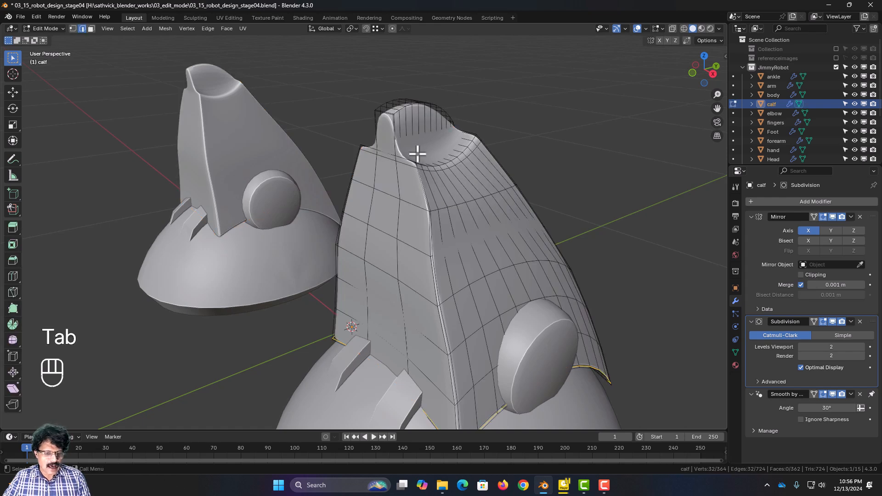
key("ctrl+r")
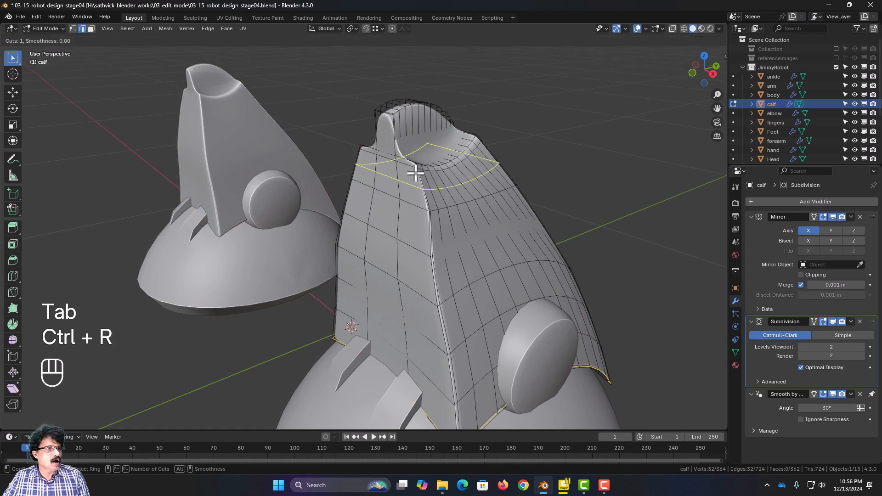
left_click(414, 145)
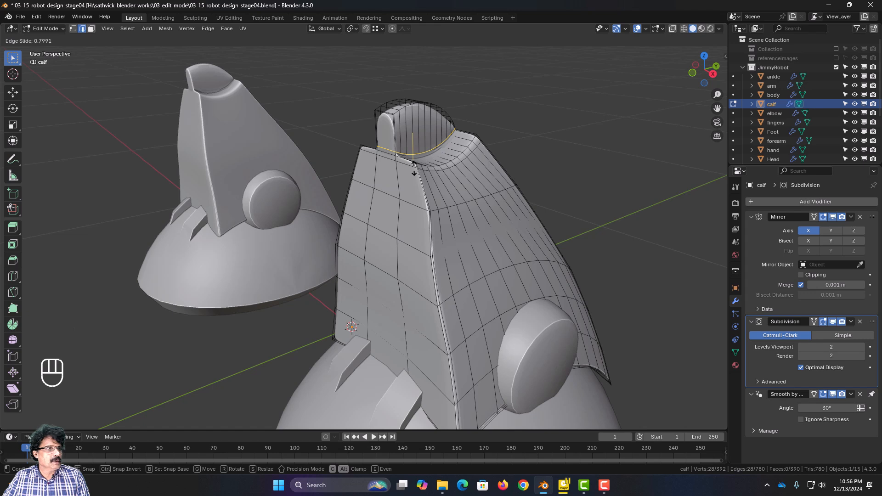
left_click(414, 169)
Add another loop cut around the calf's upper tab, slid toward its top edge with a factor of -0.724, and return to object mode
key("ctrl+r")
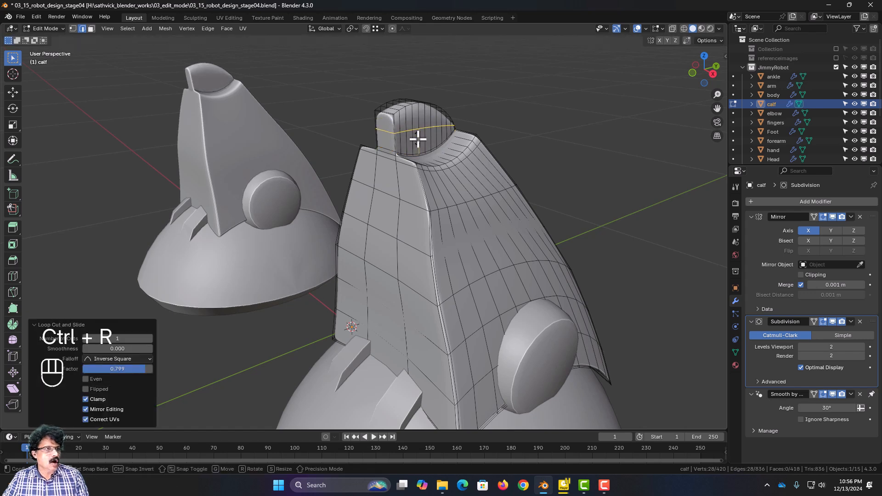
left_click(418, 133)
left_click(421, 119)
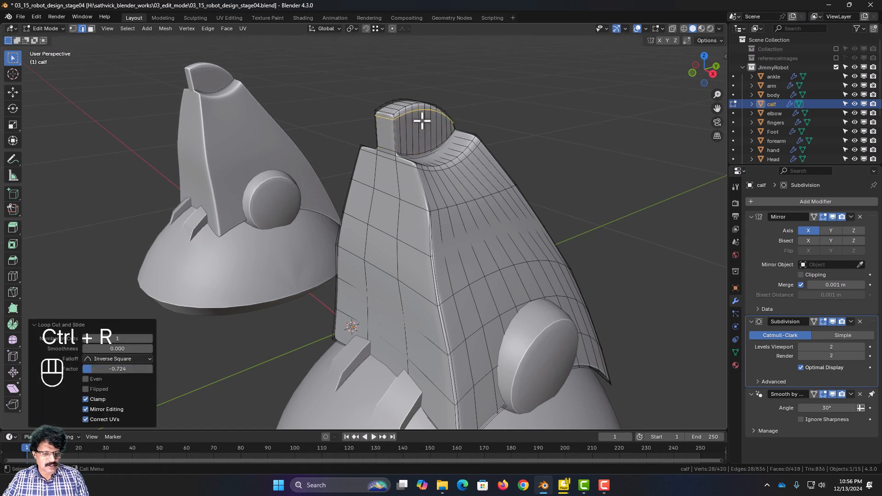
key("Tab")
middle_click_drag(422, 172, 381, 181)
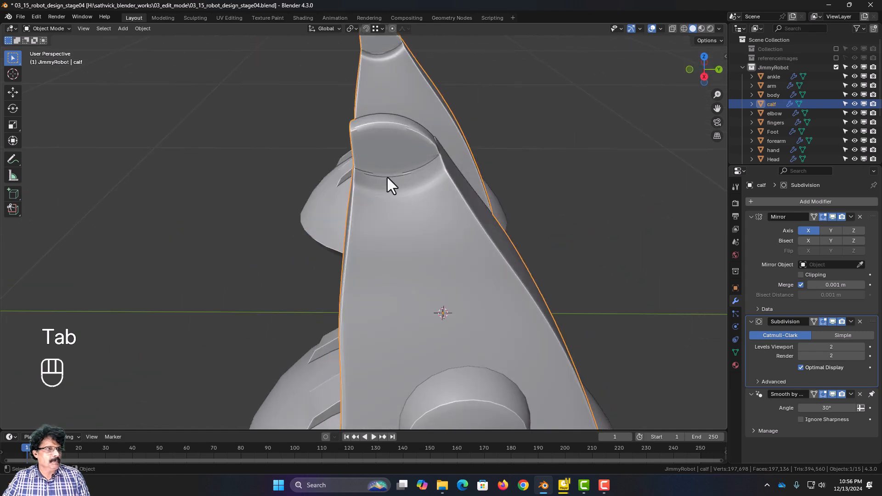
scroll(387, 177, "down", 3)
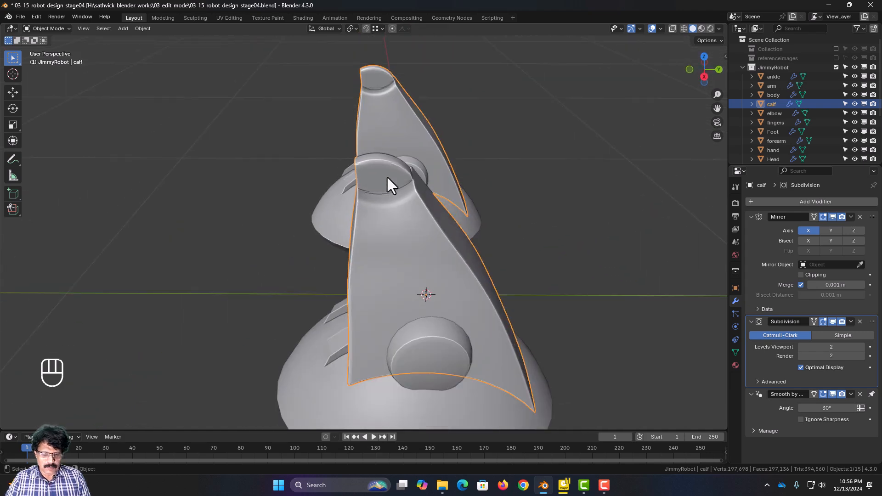
Unhide the thighs and knees
key("alt+h")
scroll(387, 176, "down", 2)
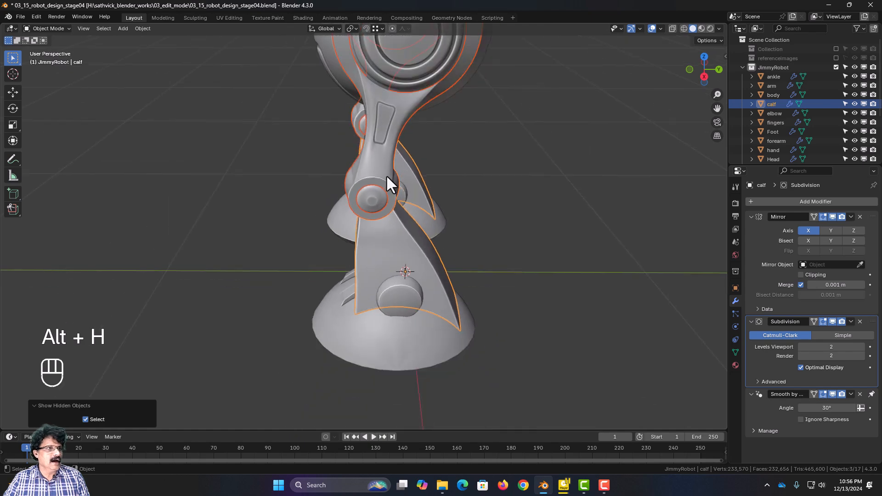
middle_click_drag(386, 175, 326, 250)
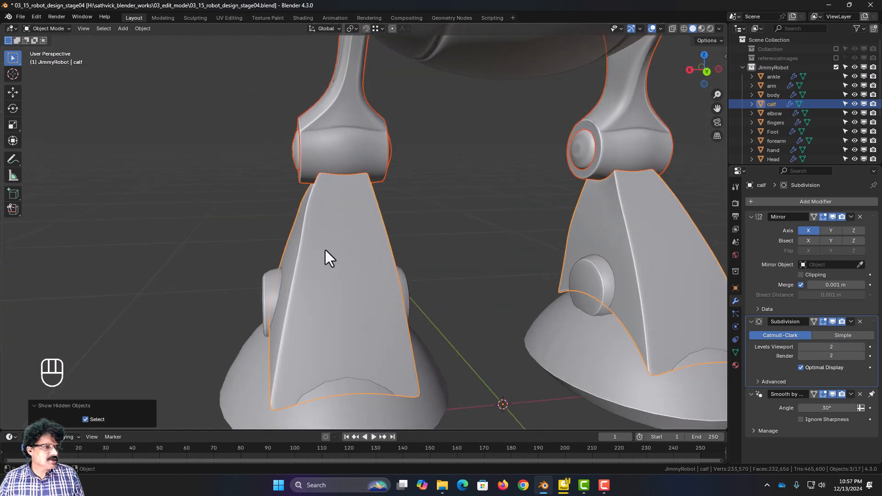
Enter edit mode and, in face selection, select three stacked faces in the middle column of the calf's rear side
key("Tab")
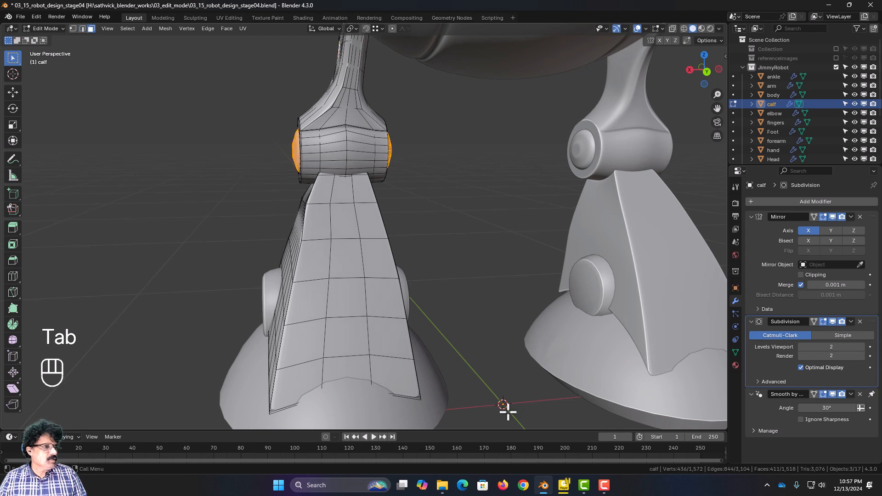
left_click(340, 257)
left_click(341, 317, "shift")
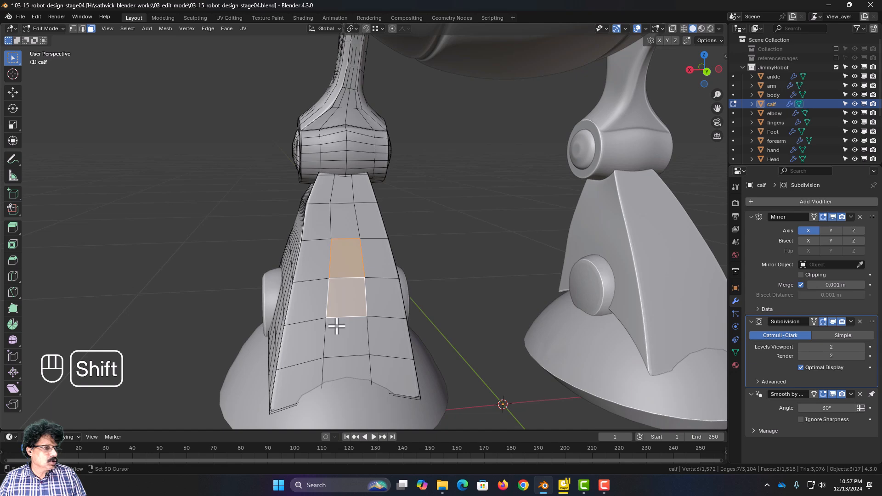
left_click(336, 326, "shift")
Add three stacked middle faces on the calf's front to the selection, and shift the rear face selection one face higher
middle_click_drag(299, 337, 481, 327)
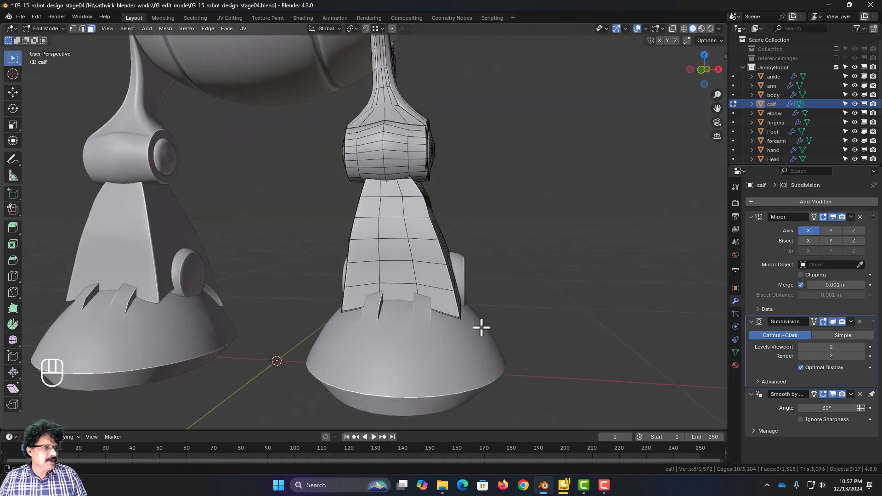
left_click(392, 228, "shift")
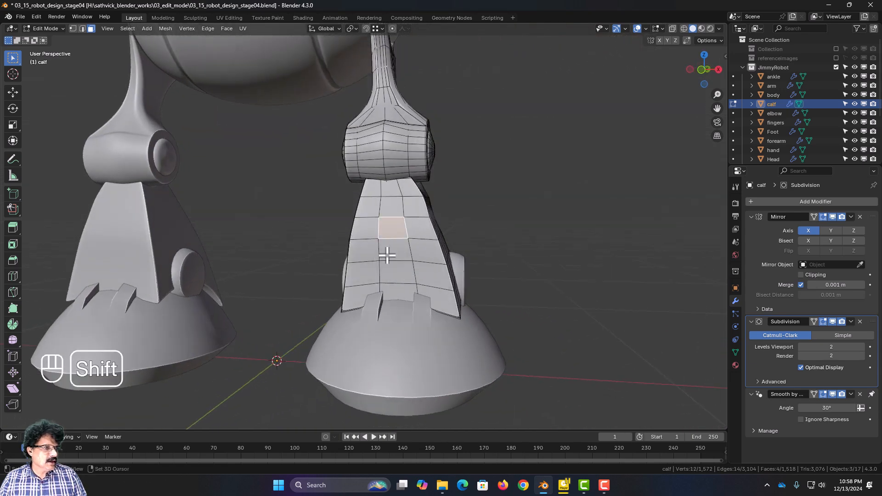
left_click(387, 255, "shift")
left_click(390, 208, "shift")
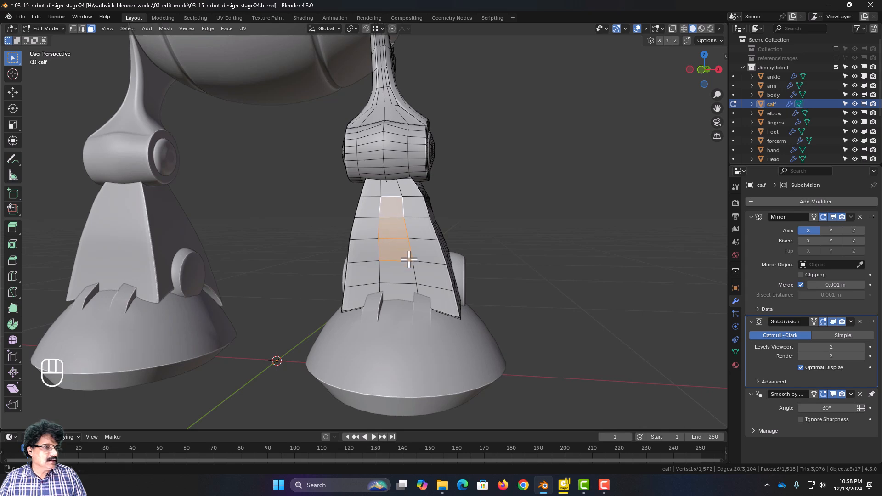
middle_click_drag(409, 260, 232, 268)
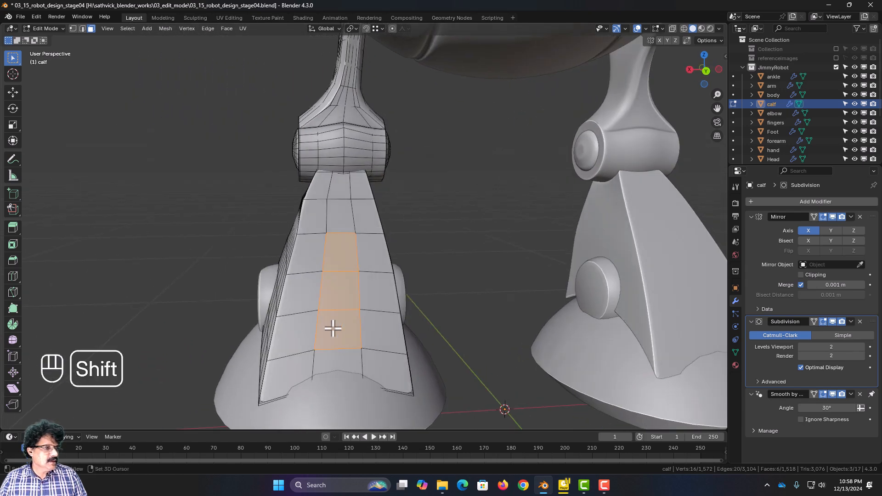
left_click(338, 212, "shift")
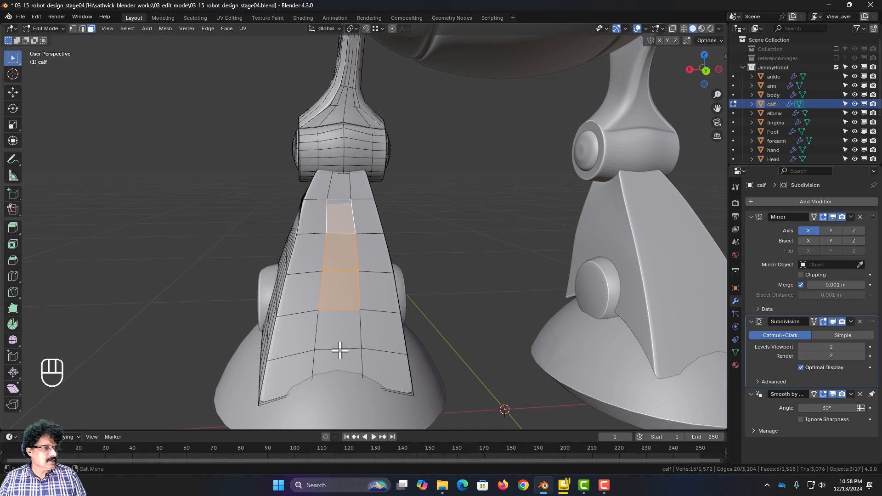
middle_click_drag(339, 351, 358, 355)
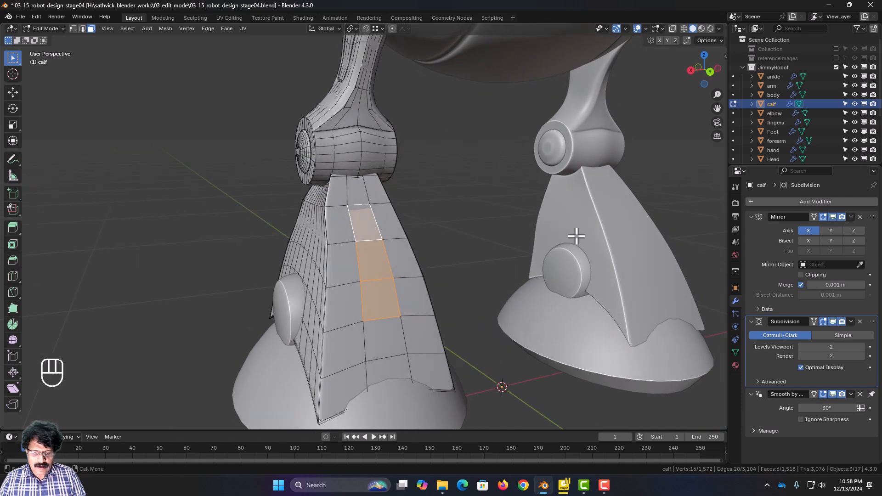
Inset the selected front and rear calf faces by 0.01038 m with Select Outer turned off
key("i")
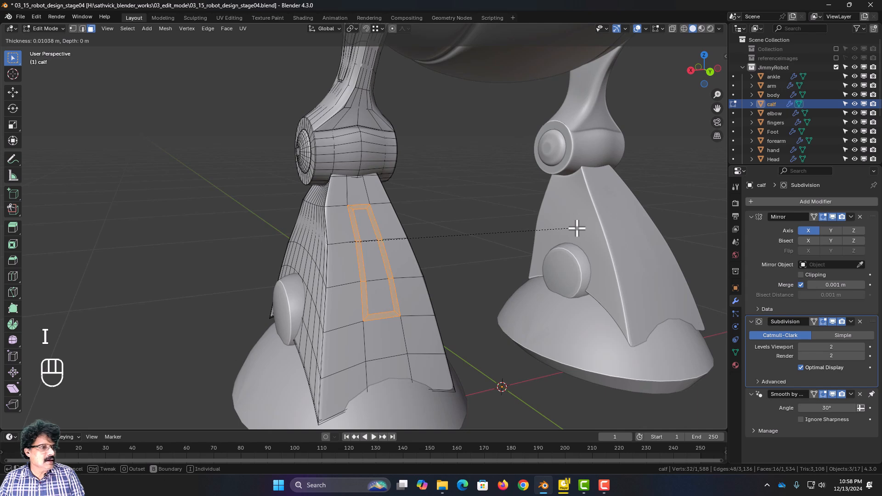
left_click(577, 228)
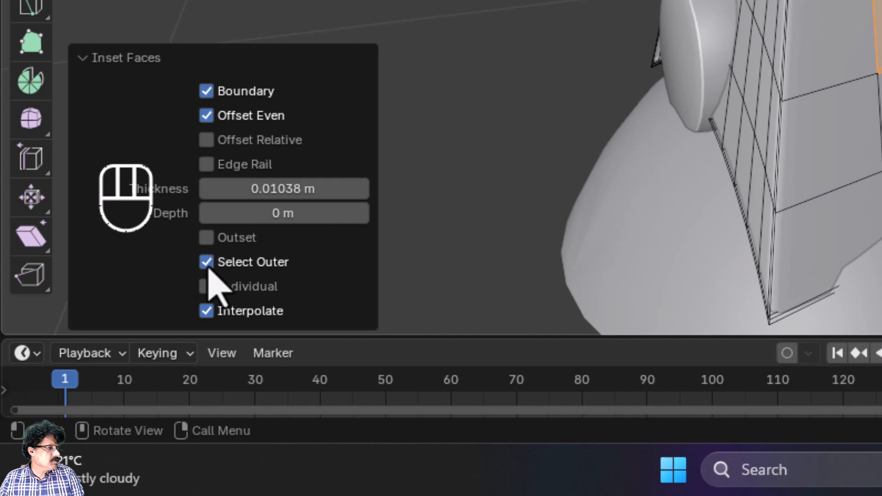
left_click(207, 262)
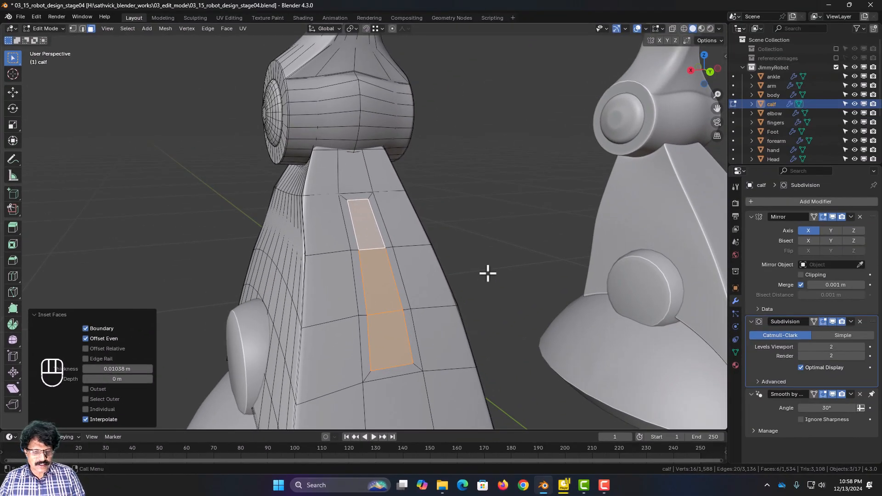
Extrude the inset calf faces by about 0.0043 m along their normal to form recessed grooves
key("e")
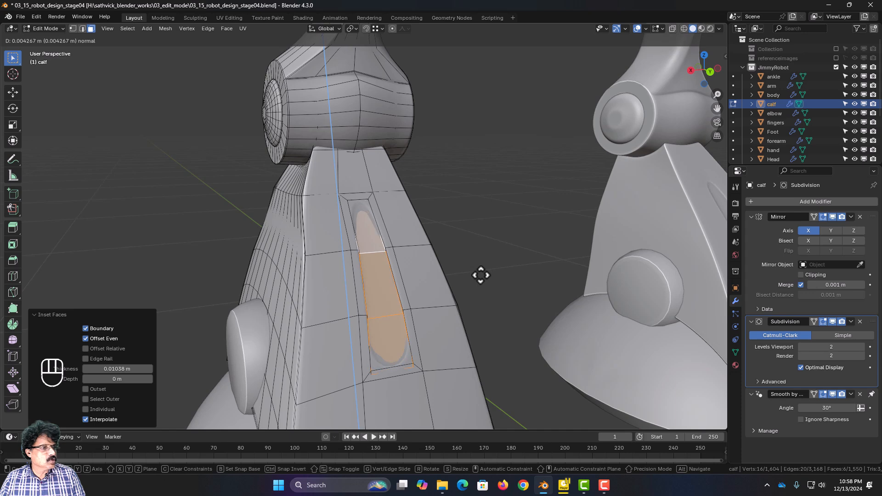
left_click(480, 275)
middle_click_drag(423, 304, 441, 299)
Add a horizontal loop cut around the calf, slid toward the groove's upper end with a factor of 0.819
key("ctrl+r")
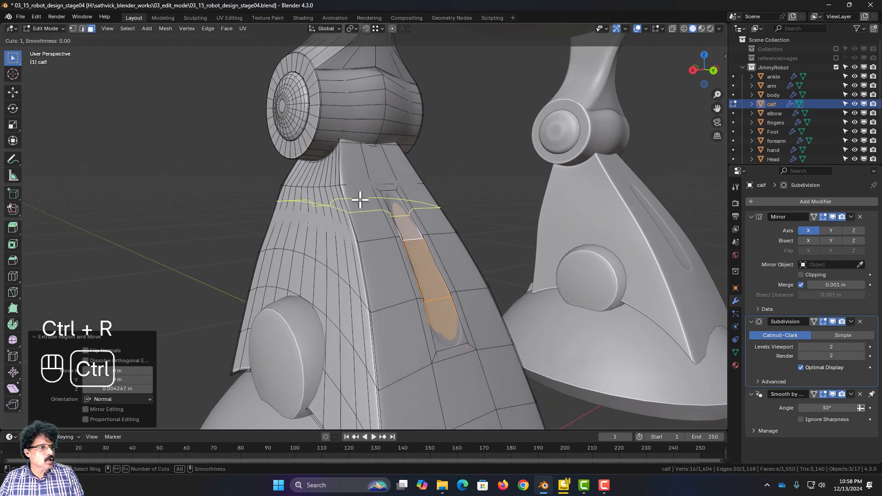
left_click(360, 197)
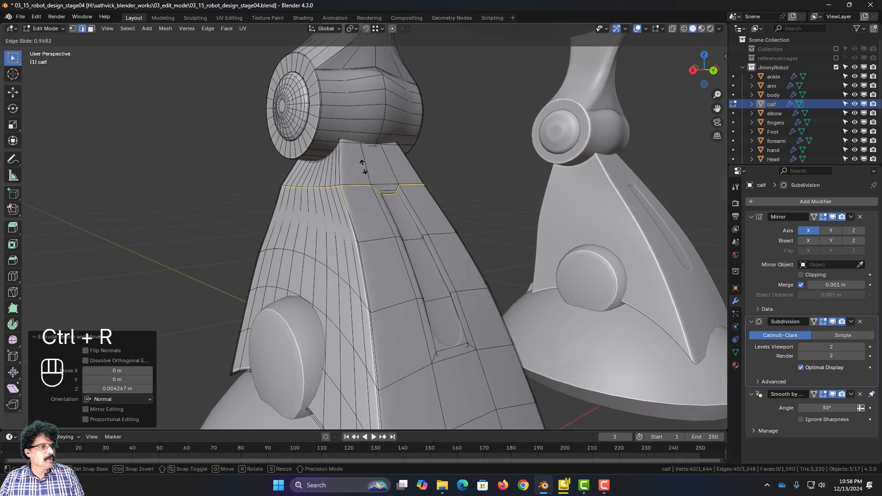
left_click(372, 187)
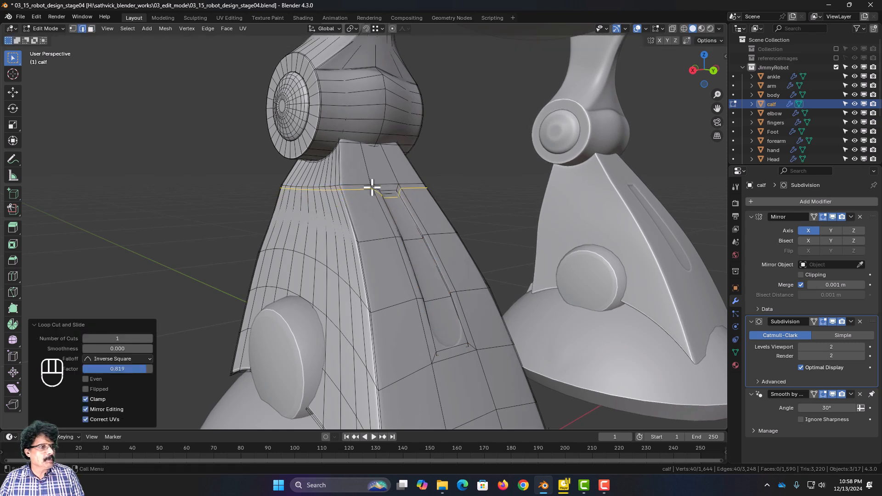
Add a horizontal loop cut around the calf, slid close to the lower end of the grooves
key("ctrl+r")
left_click(410, 349)
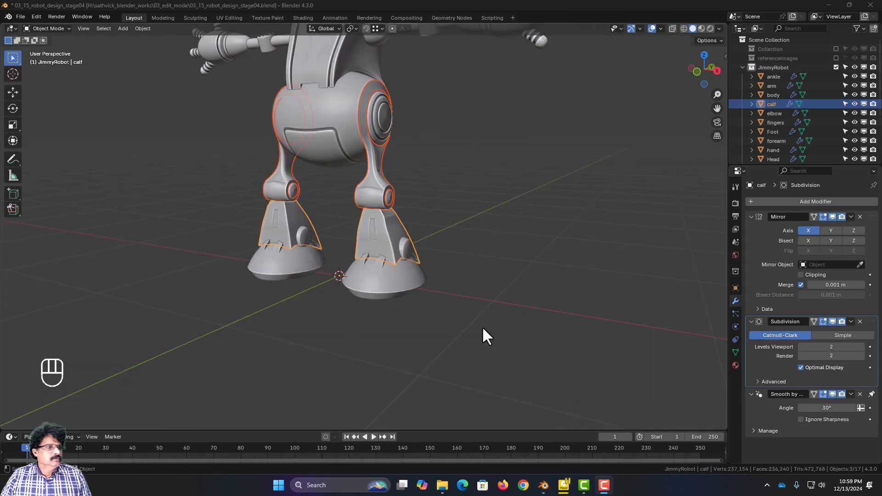
scroll(481, 317, "down", 5)
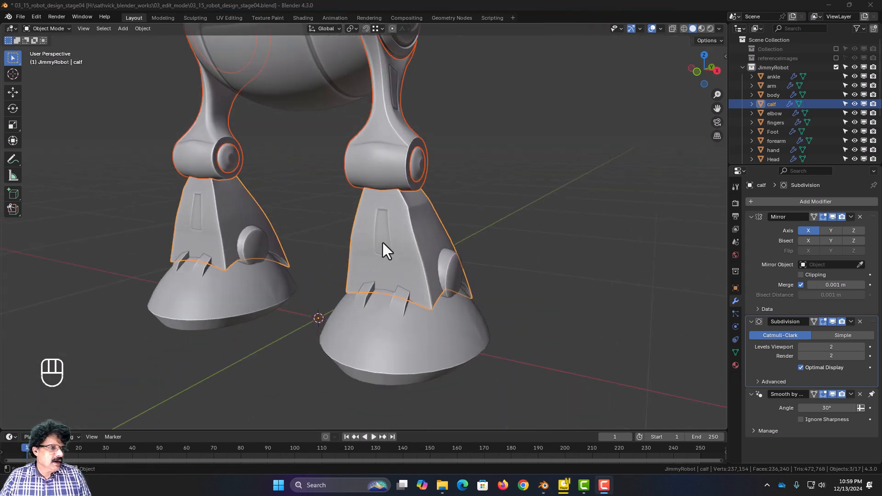
Extrude the three floor faces of the calf's front groove by 0.008002 m along their normal to deepen the recess
key("Tab")
scroll(395, 258, "up", 2)
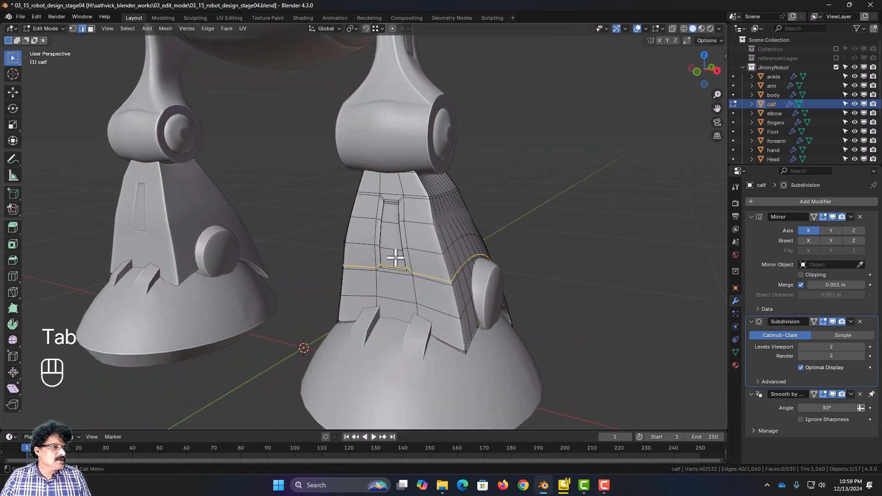
left_click(90, 29)
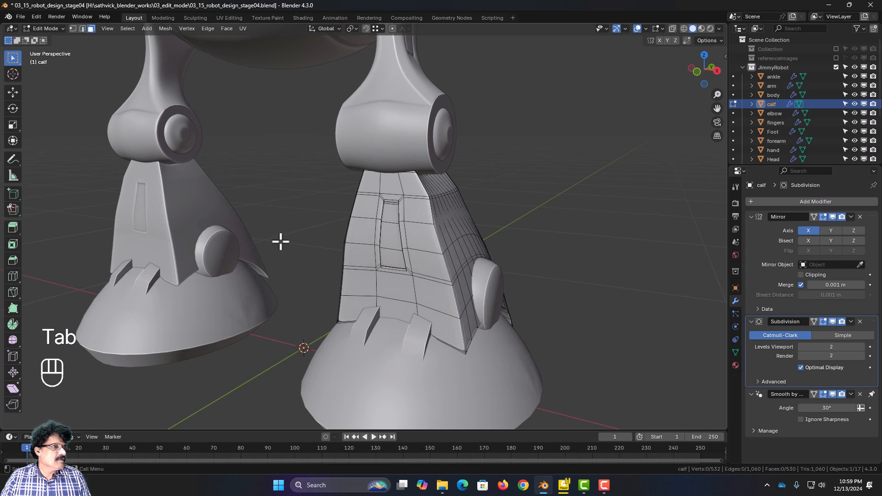
left_click(389, 213)
left_click(392, 239, "shift")
left_click(392, 258, "shift")
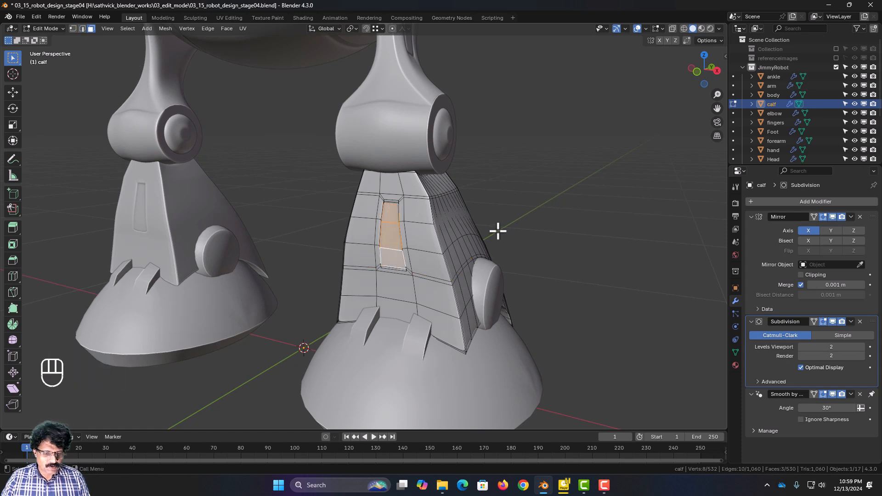
key("e")
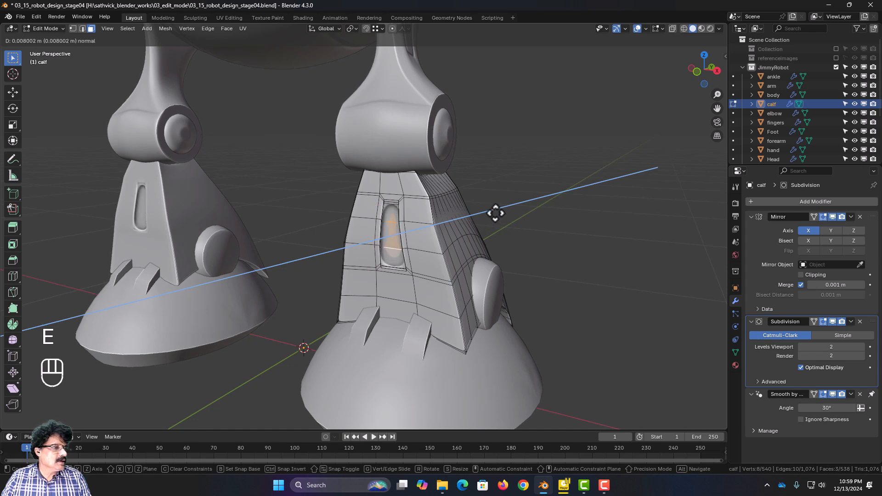
left_click(495, 213)
Extrude the three floor faces of the calf's rear groove by about 0.0059 m along their normal and leave Edit Mode
middle_click_drag(496, 250, 329, 225)
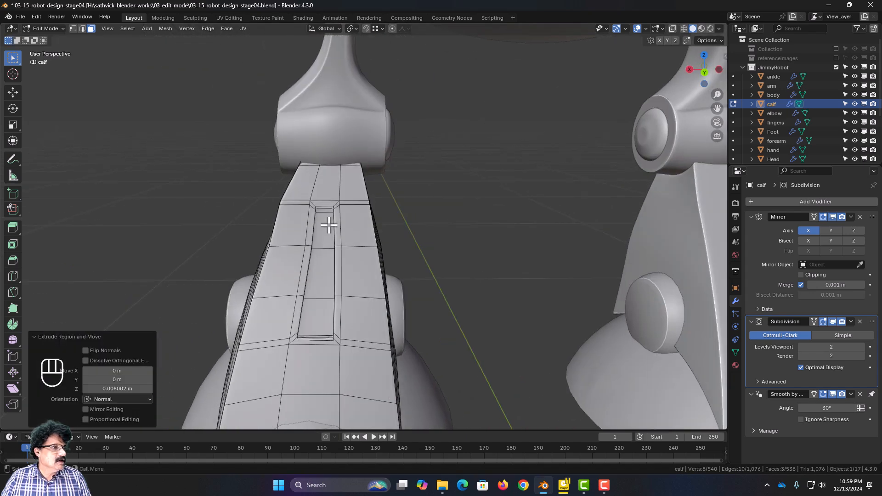
left_click(329, 225)
left_click(328, 273, "shift")
left_click(324, 325, "shift")
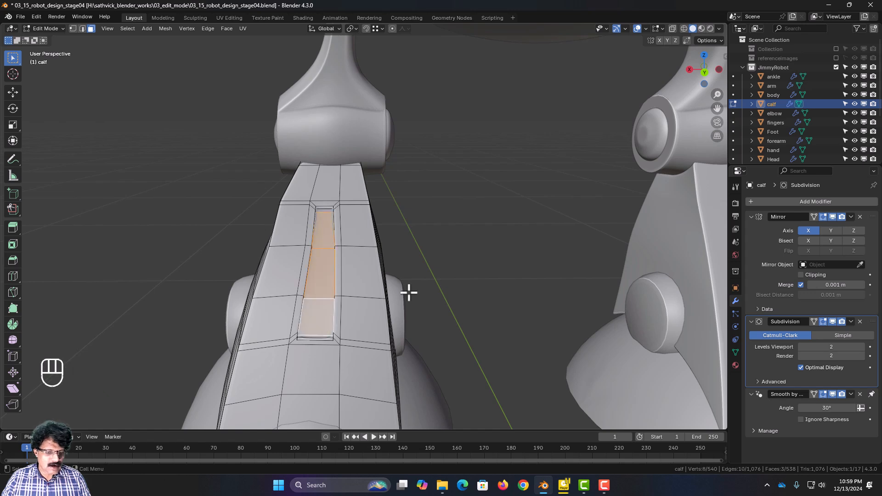
key("e")
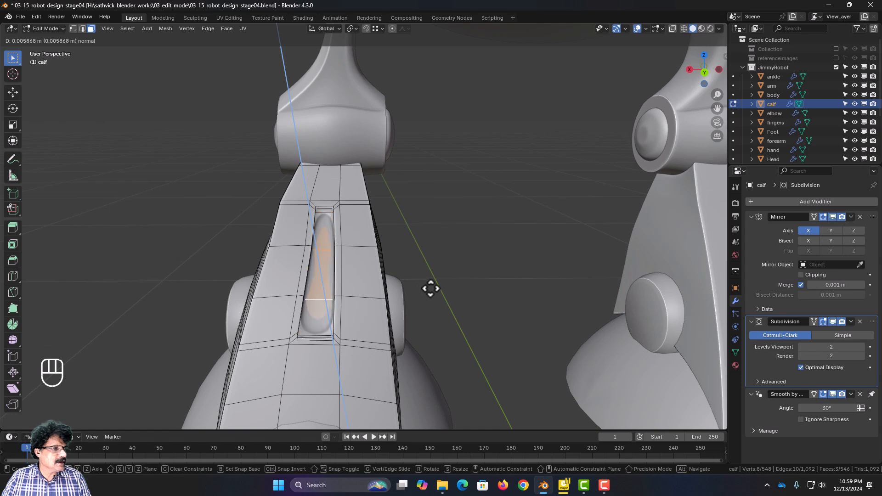
left_click(432, 289)
key("Tab")
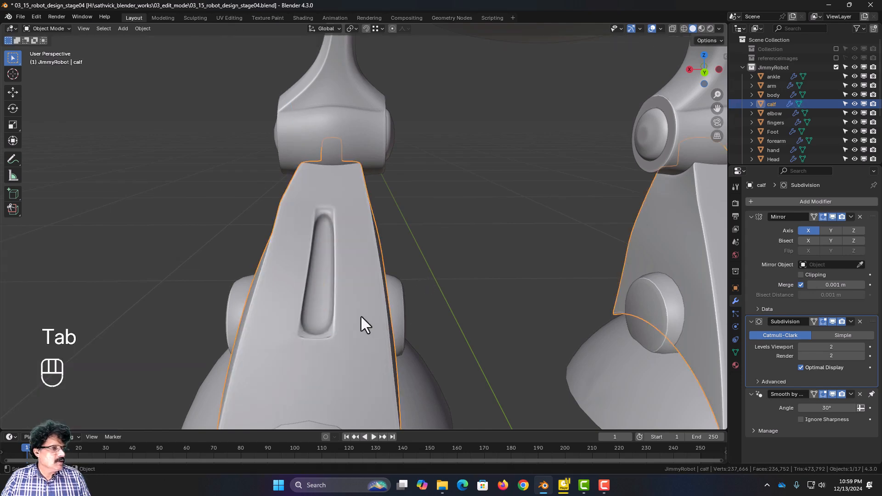
Add a Subdivision Surface modifier to the ankle object
middle_click_drag(362, 325, 536, 312)
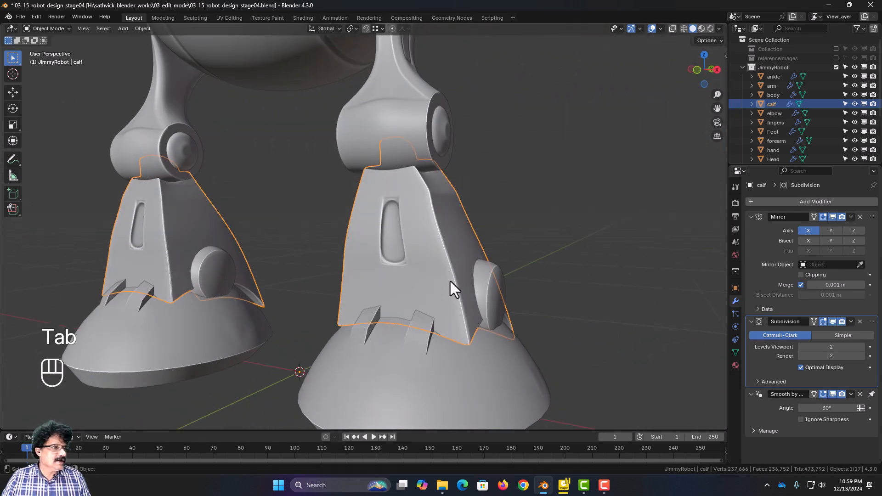
scroll(450, 281, "down", 2)
middle_click_drag(445, 270, 316, 286)
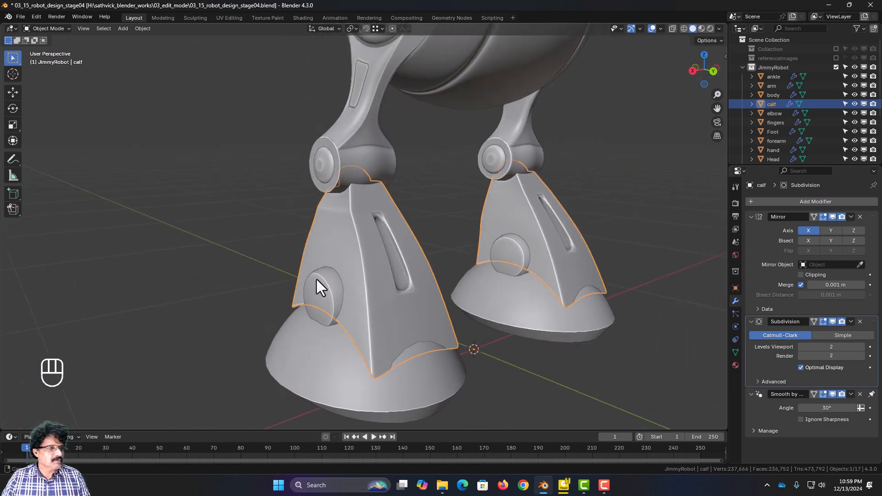
left_click(319, 301)
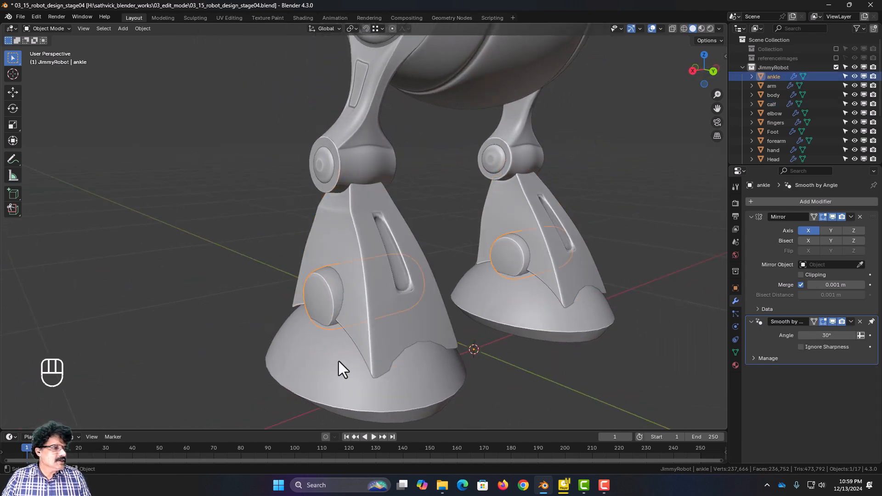
scroll(340, 366, "up", 1)
mouse_move(341, 372)
middle_mouse_down()
mouse_move(385, 366)
mouse_move(358, 368)
middle_mouse_up()
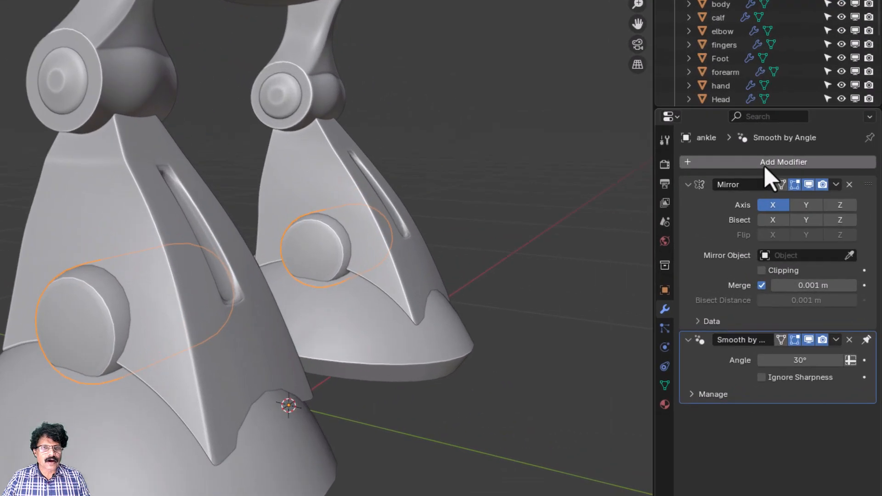
left_click(802, 201)
left_click(801, 209)
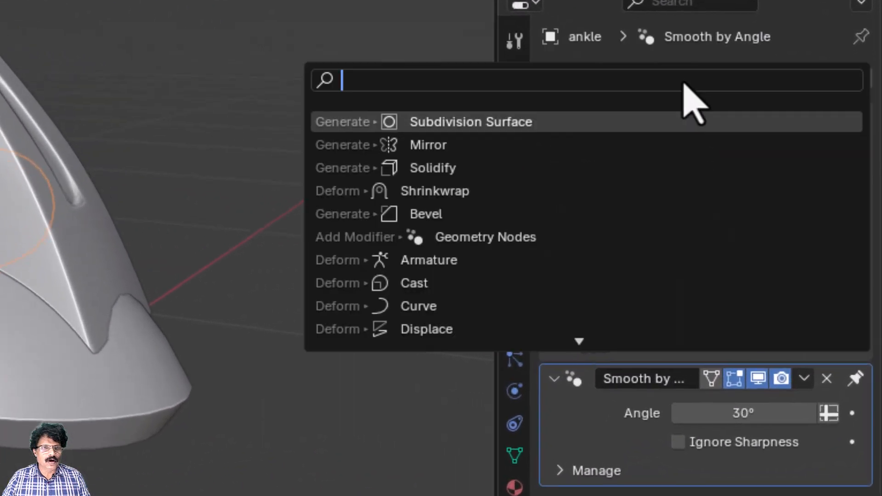
left_click(591, 122)
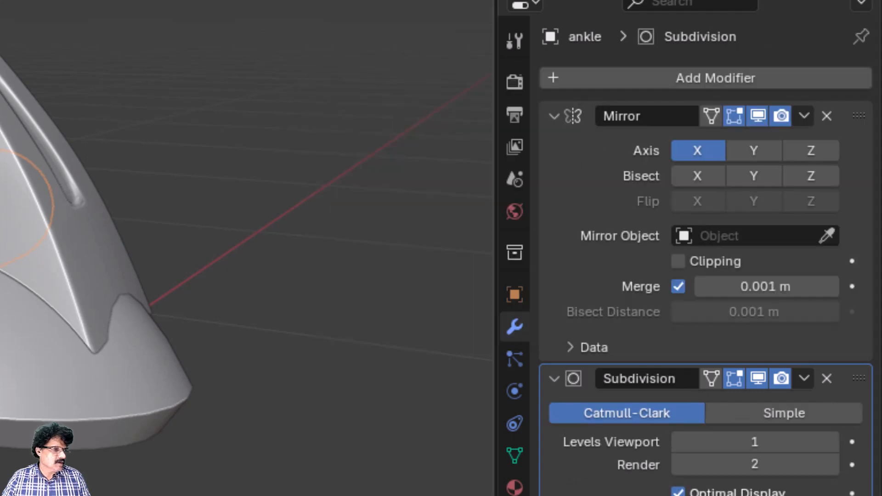
middle_click_drag(9, 60, 9, 422, "shift")
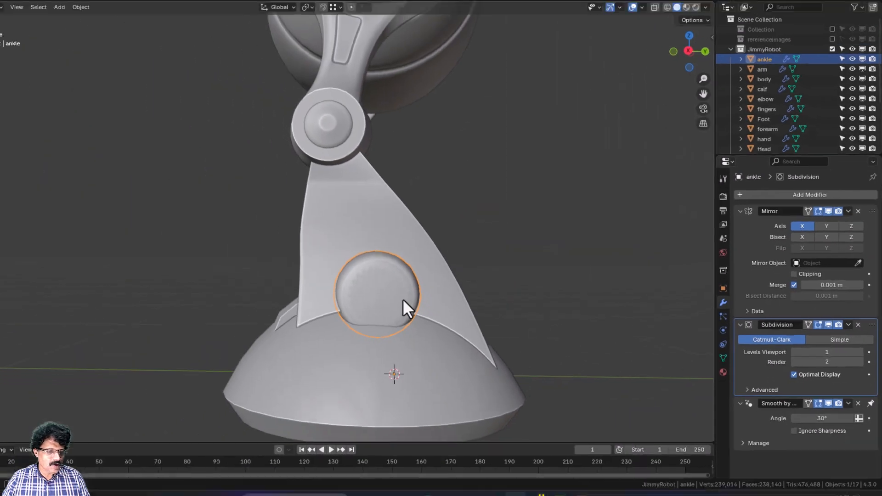
Extrude the ankle's outer end face three times in place, scaling it inward by 0.773, 0.738 and about 0.662
key("Tab")
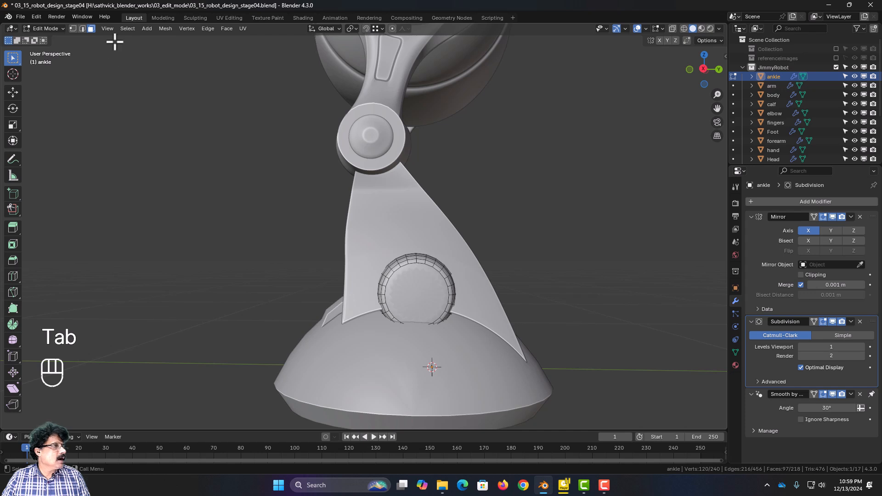
left_click(430, 296)
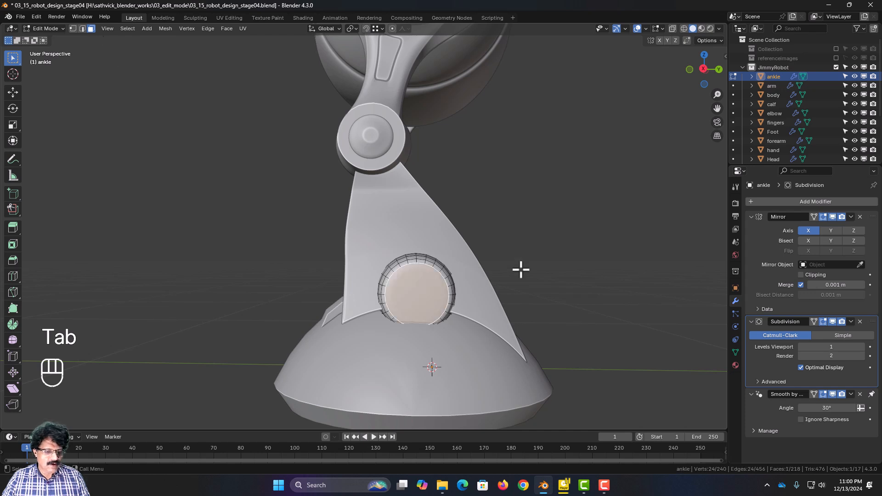
key("e")
key("s")
left_click(496, 291)
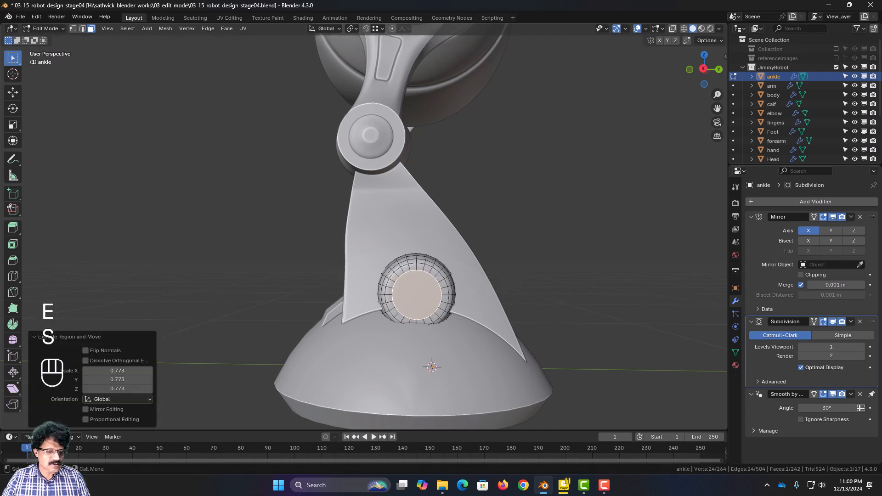
key("e")
key("s")
left_click(475, 312)
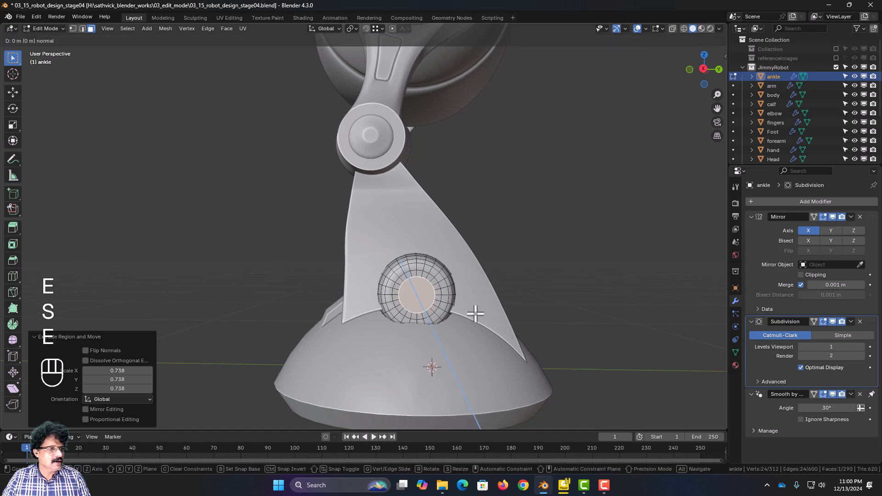
key("e")
key("s")
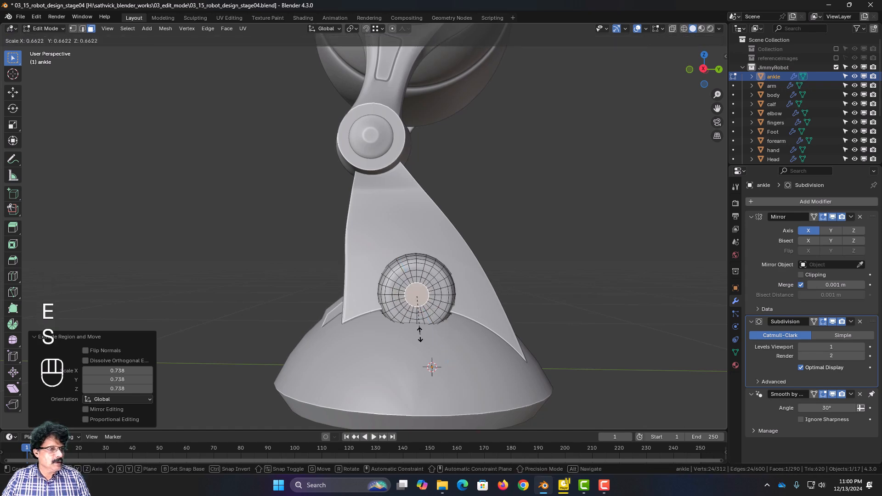
left_click(419, 334)
Extrude and scale the ankle's inner end face inward three times, by 0.661 and 0.554 for the first two, and leave Edit Mode
middle_click_drag(466, 364, 307, 381)
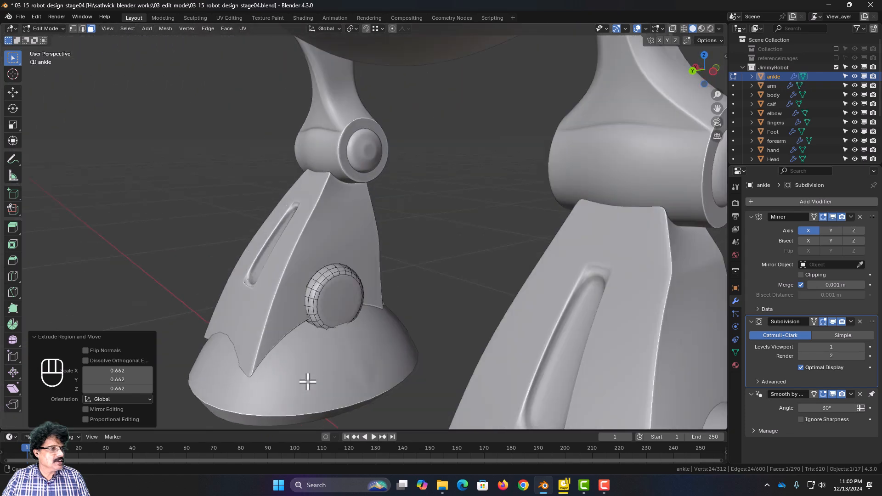
left_click(351, 296)
key("e")
key("s")
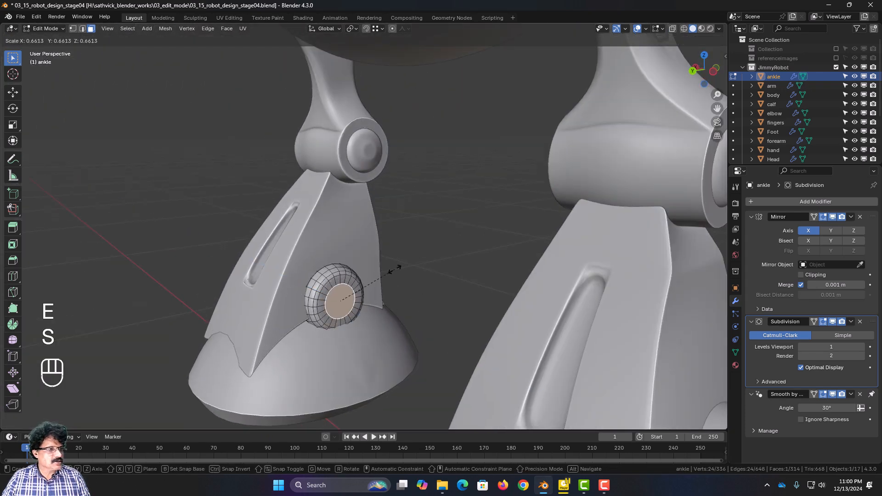
left_click(393, 270)
key("e")
key("s")
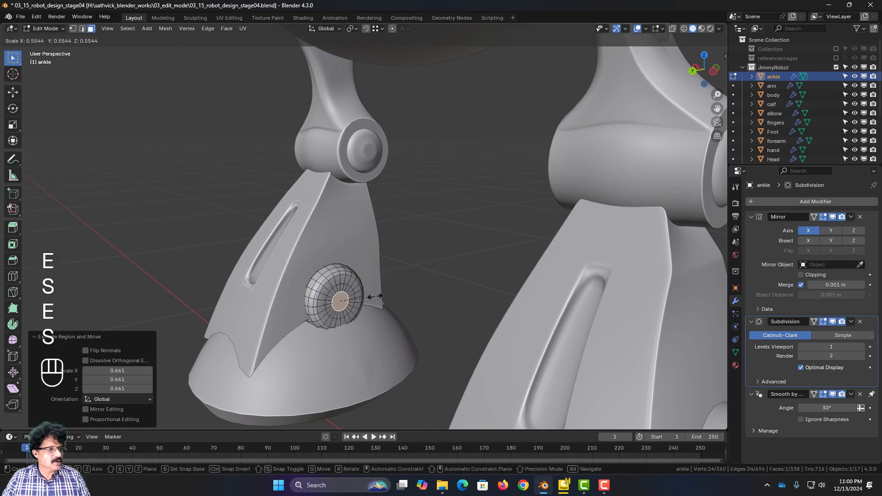
left_click(375, 297)
key("e")
key("s")
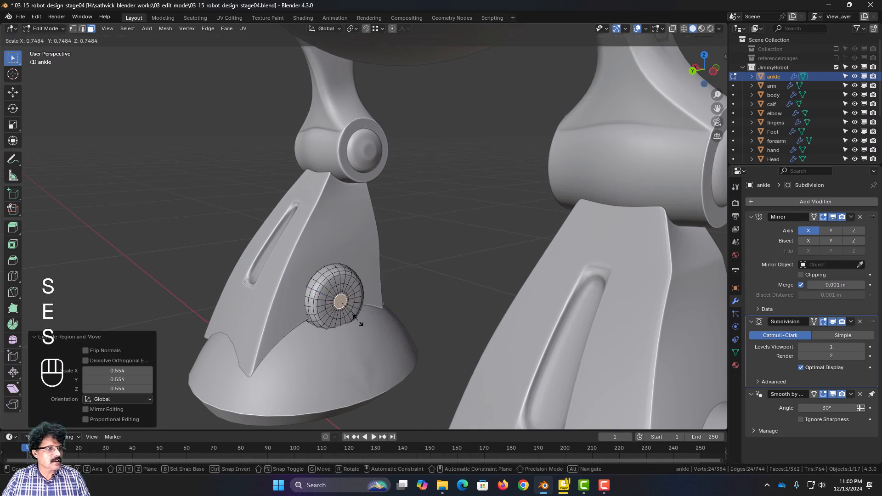
left_click(356, 312)
middle_click_drag(350, 305, 500, 310)
key("Tab")
Add a Subdivision Surface modifier to the Foot object and set its viewport levels to 2
middle_click_drag(407, 326, 483, 327)
left_click(457, 358)
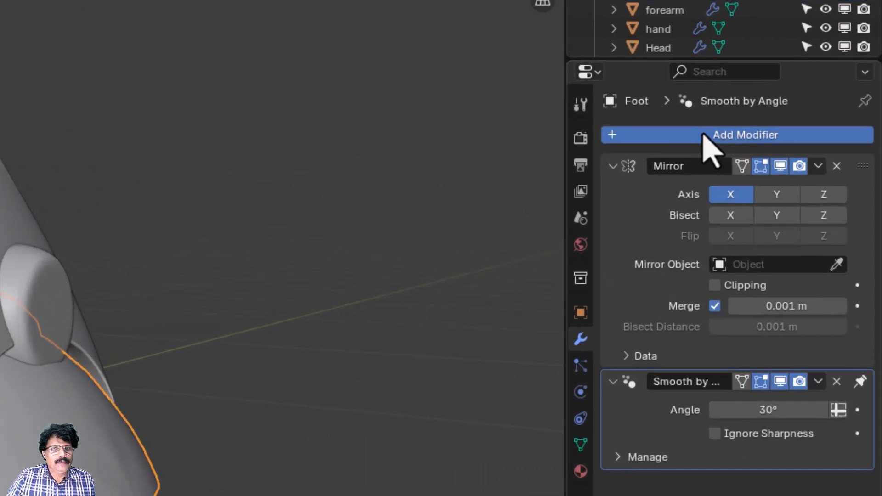
left_click(796, 201)
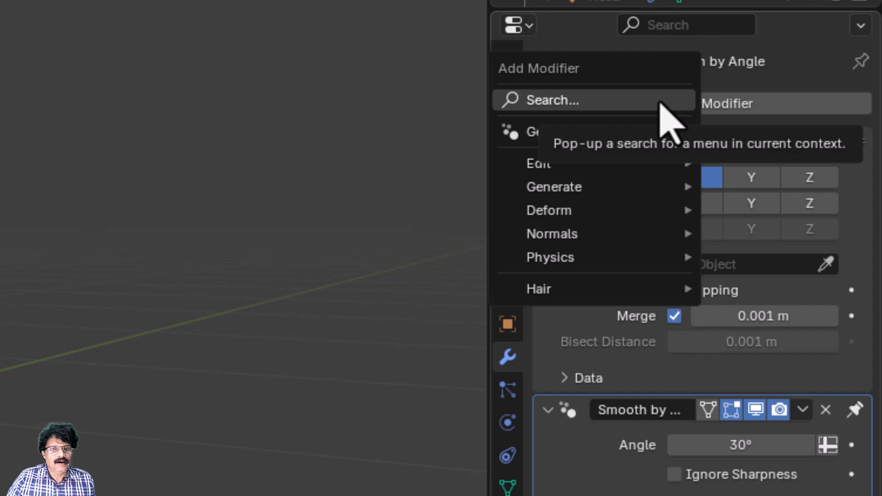
left_click(661, 103)
left_click(508, 142)
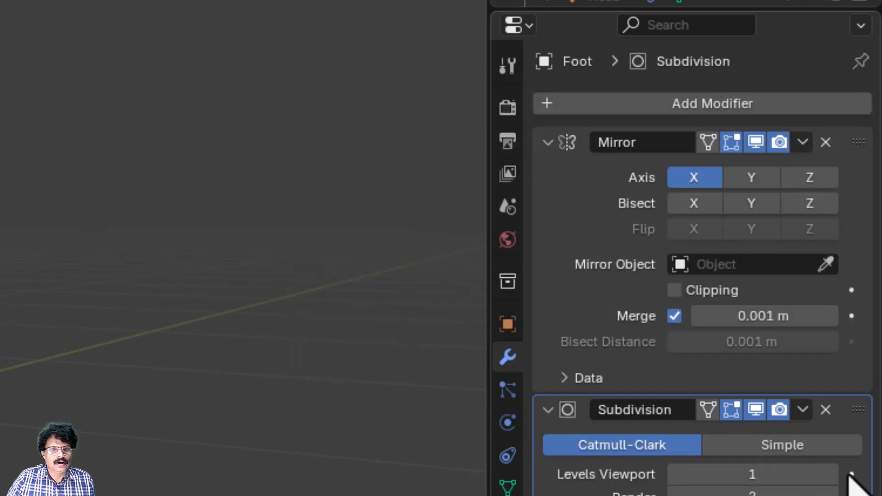
left_click(831, 474)
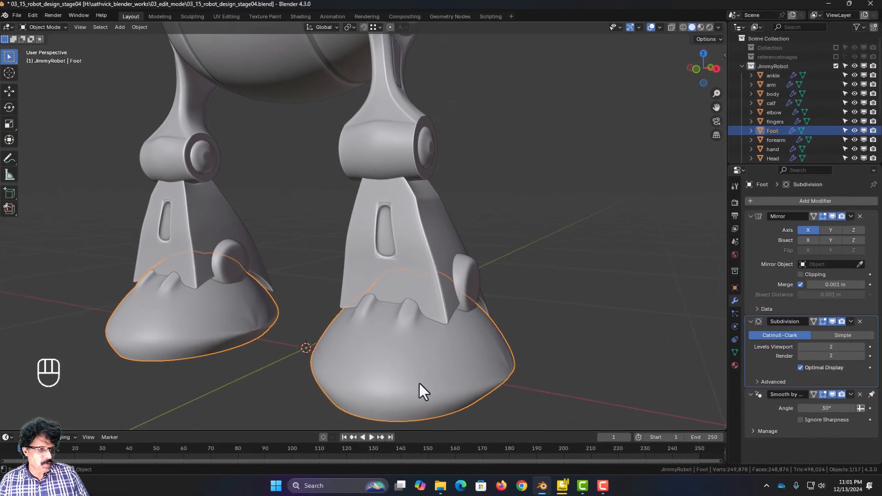
Add a loop cut around the foot's lower band, slid up toward the widest rim with a factor of 0.840
key("Tab")
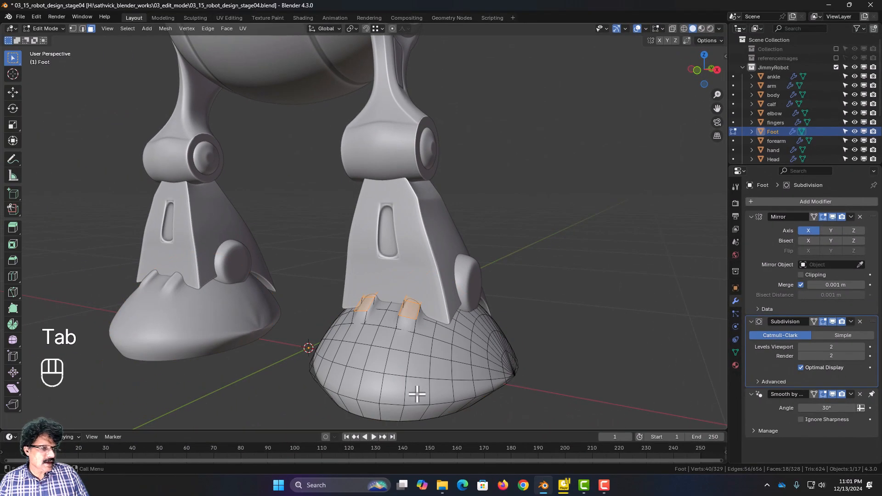
middle_click_drag(416, 394, 398, 378)
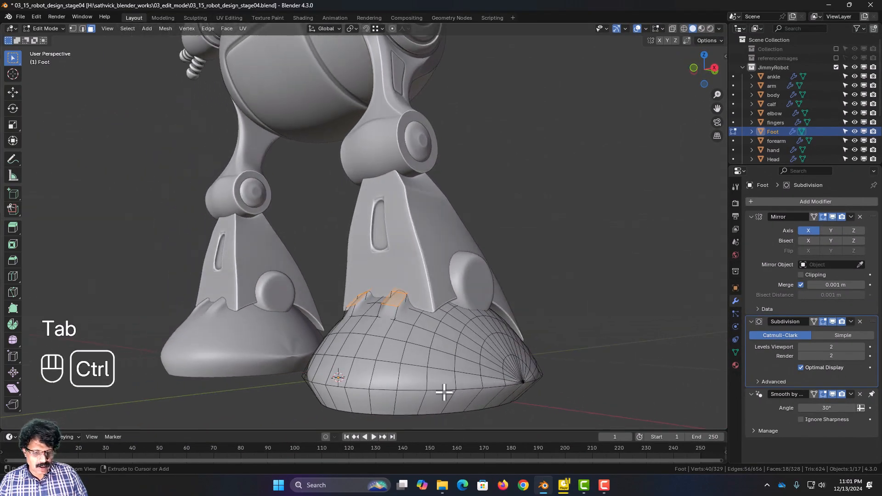
key("ctrl+r")
left_click(400, 403)
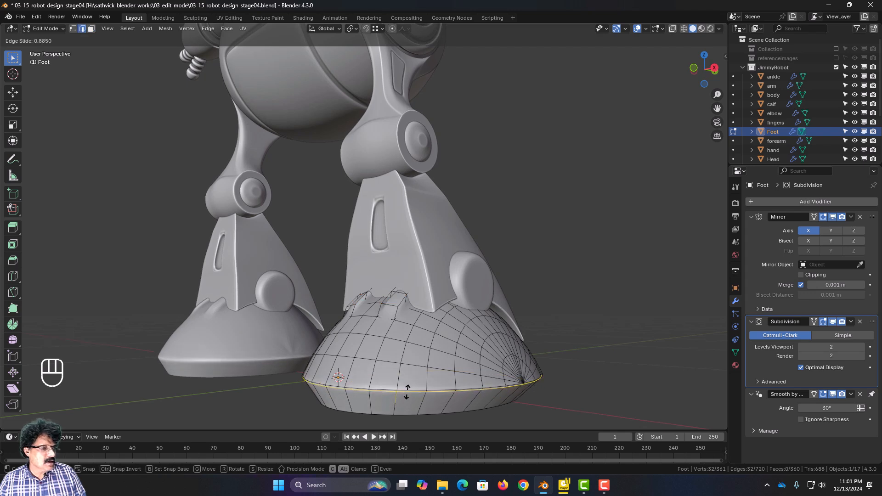
left_click(409, 393)
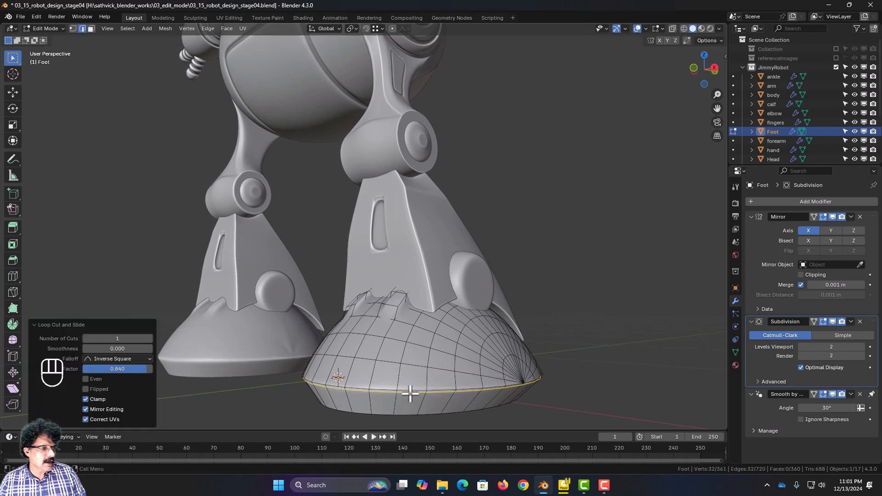
key("ctrl")
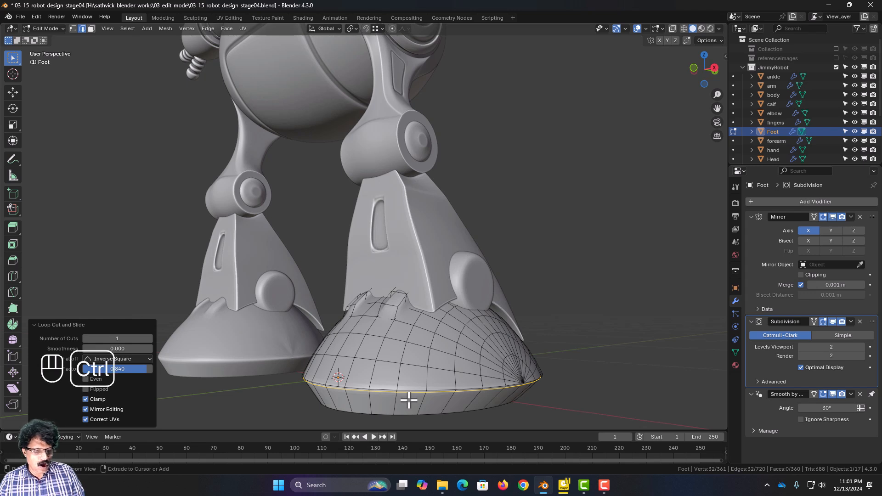
Add a loop cut around the foot's lower band, slid close to the bottom edge, and leave Edit Mode
key("ctrl+r")
left_click(394, 405)
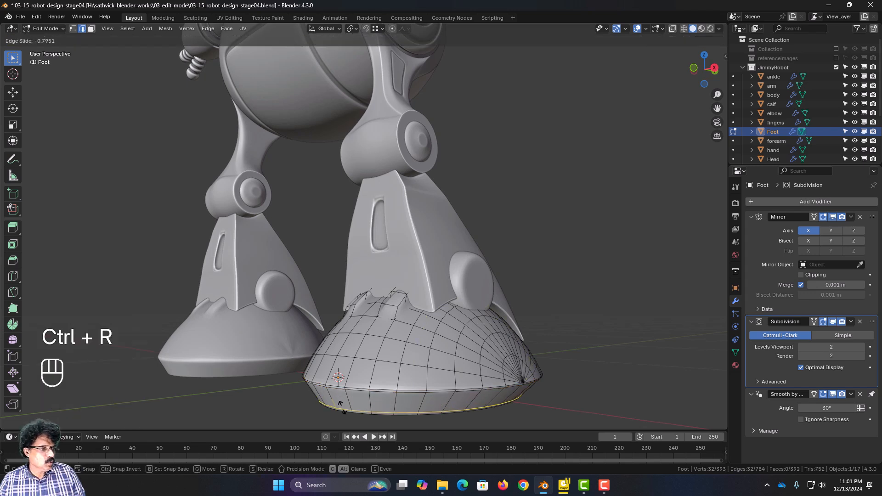
left_click(340, 403)
key("Tab")
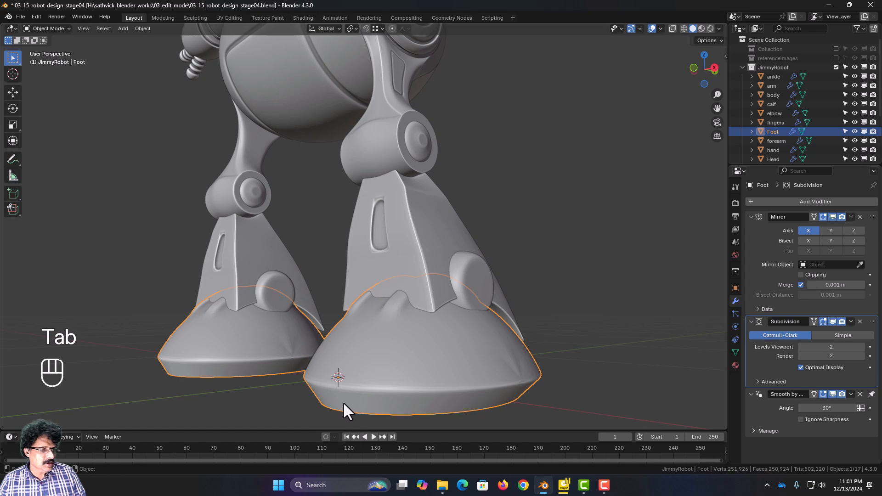
Add two loop cuts around the foot's raised ridge nearest the calf's sharp corner, with slide factors of 0.550 and -1.000
mouse_move(344, 404)
middle_mouse_down()
mouse_move(320, 404)
mouse_move(353, 411)
middle_mouse_up()
scroll(406, 374, "up", 2)
key("Tab")
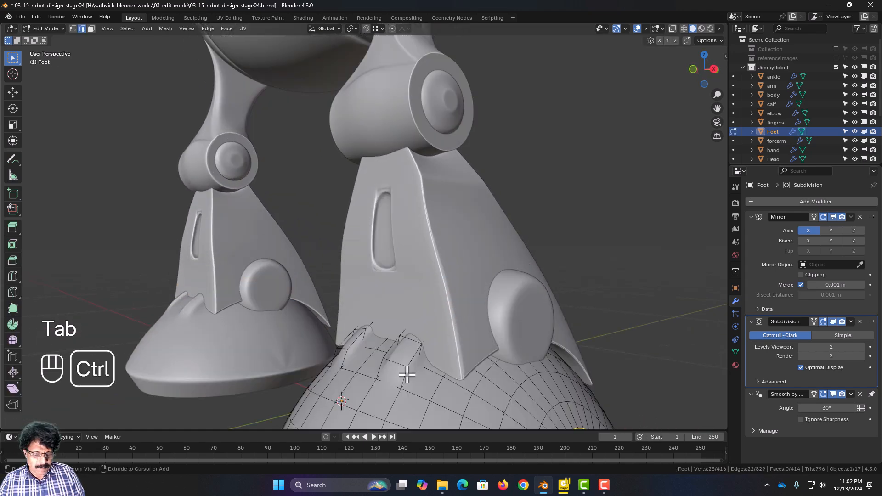
key("ctrl+r")
left_click(406, 374)
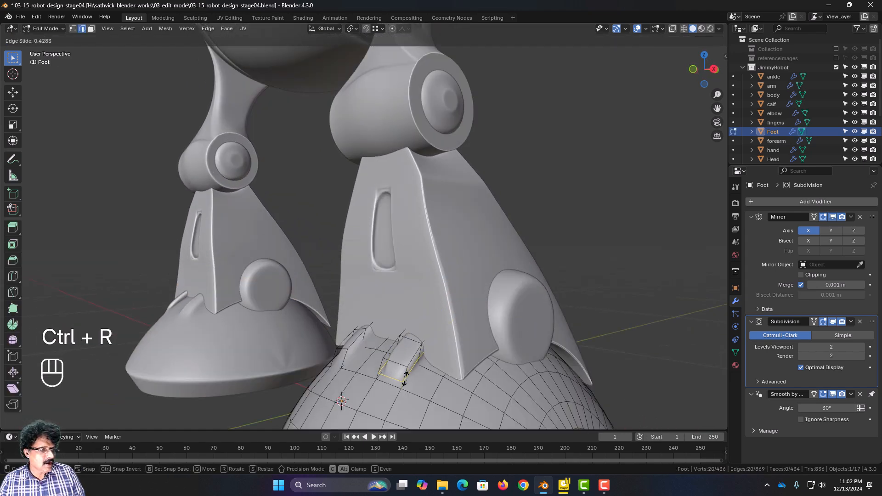
left_click(406, 379)
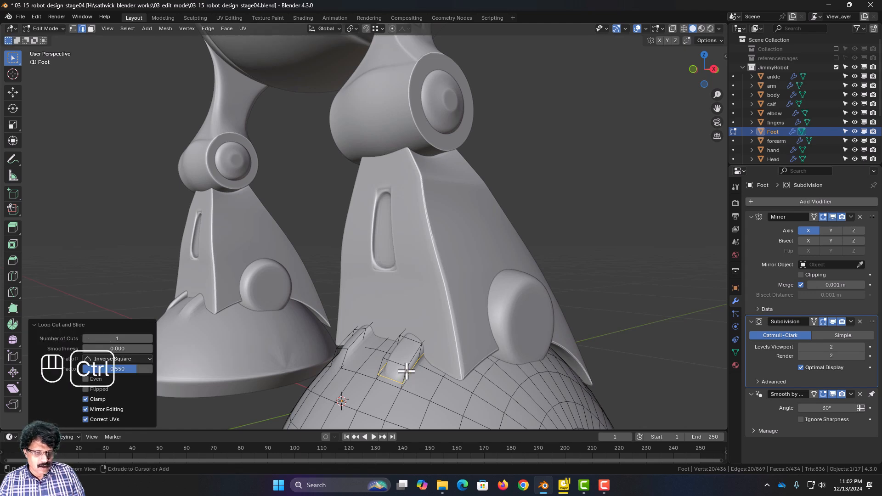
key("ctrl+r")
left_click(405, 370)
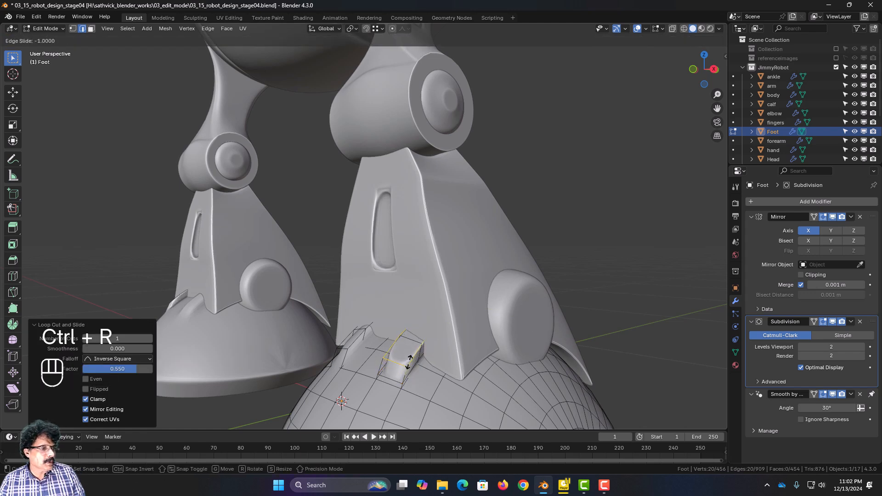
left_click(409, 362)
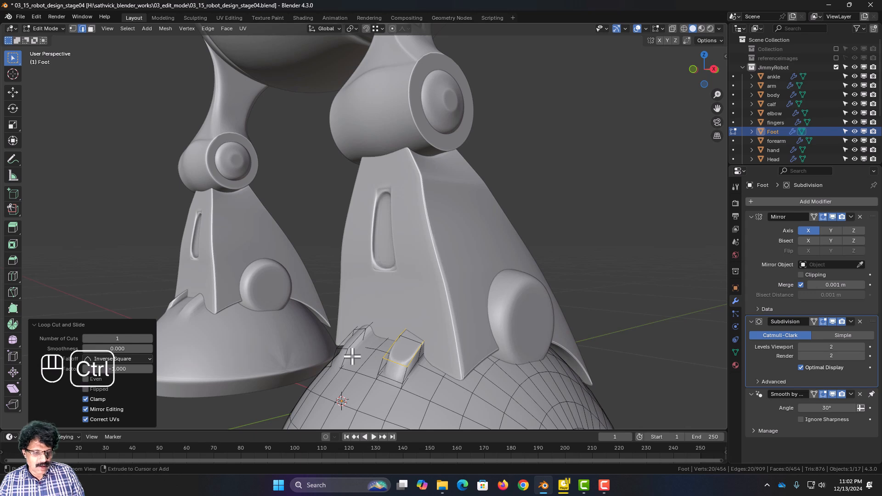
Add two supporting loop cuts to the foot's other raised ridge, the first with a factor of 0.860, and leave Edit Mode
key("ctrl+r")
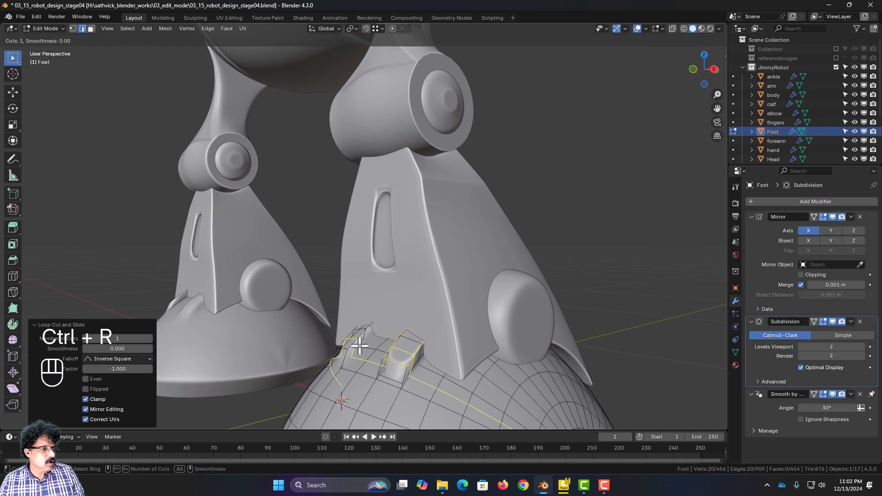
left_click(360, 344)
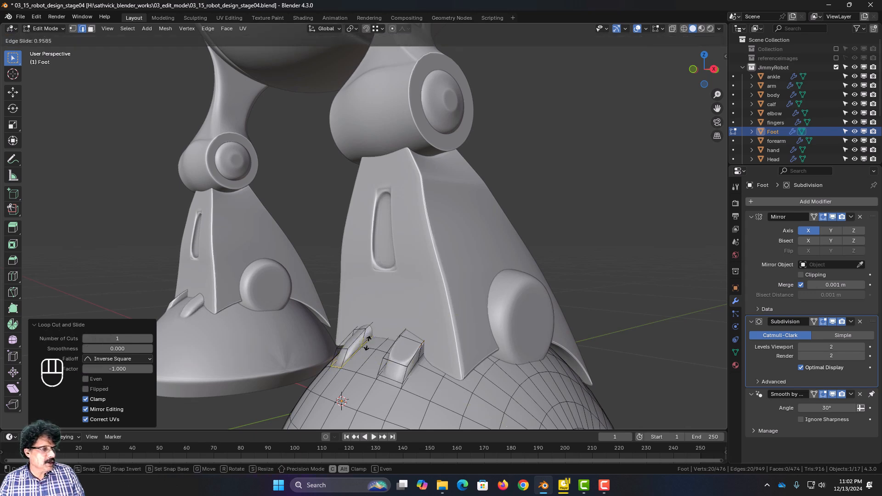
left_click(367, 342)
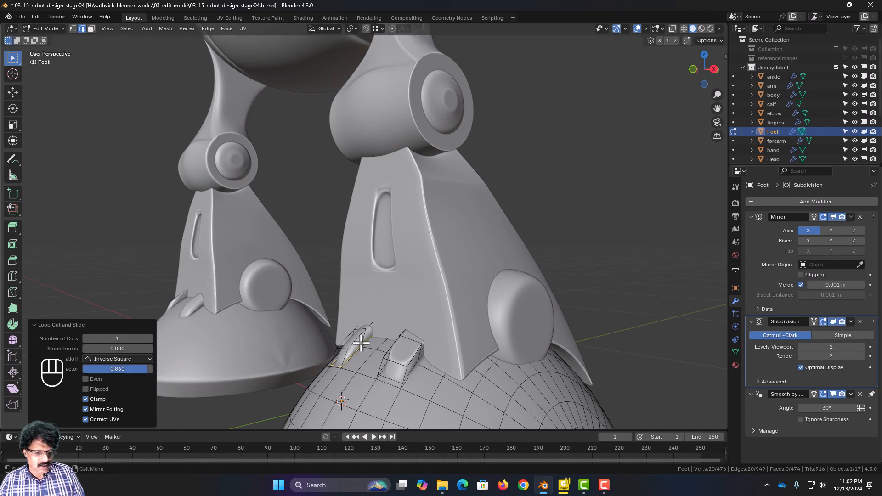
key("ctrl+r")
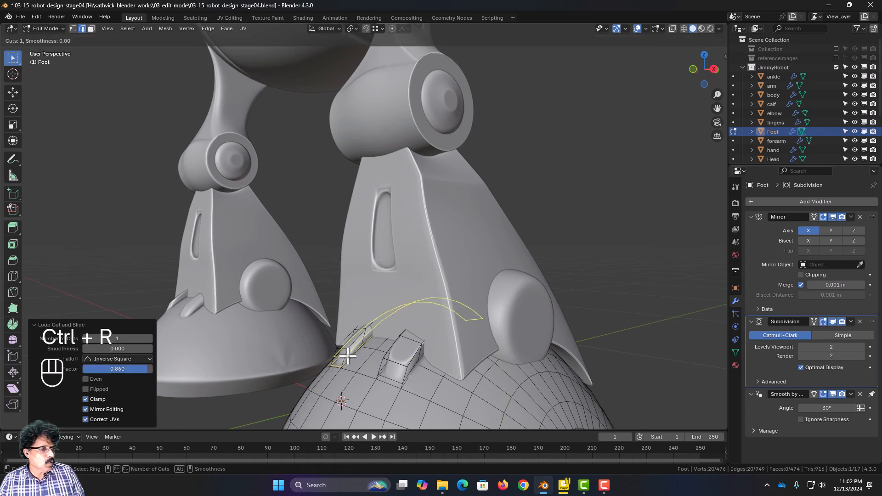
left_click(346, 355)
left_click(365, 358)
key("Tab")
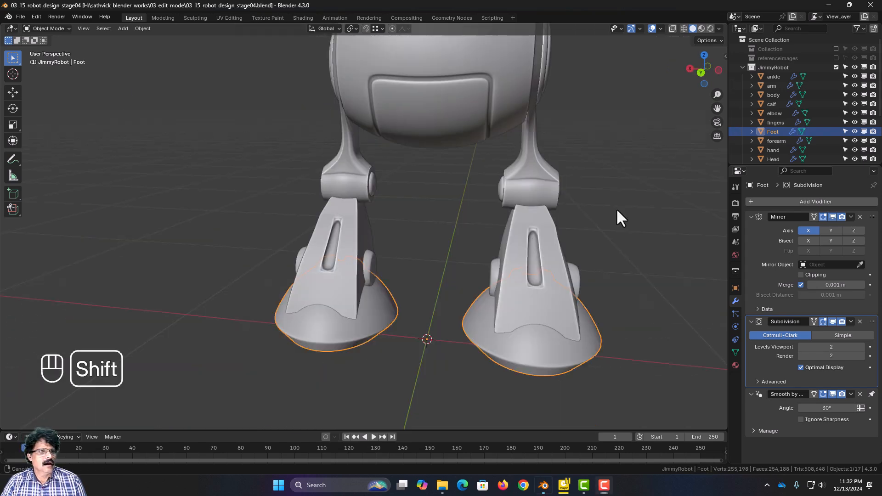
Select the Headlow object and show it in wireframe from the front with the referenceimages collection enabled for comparison
middle_click_drag(616, 208, 612, 408, "shift")
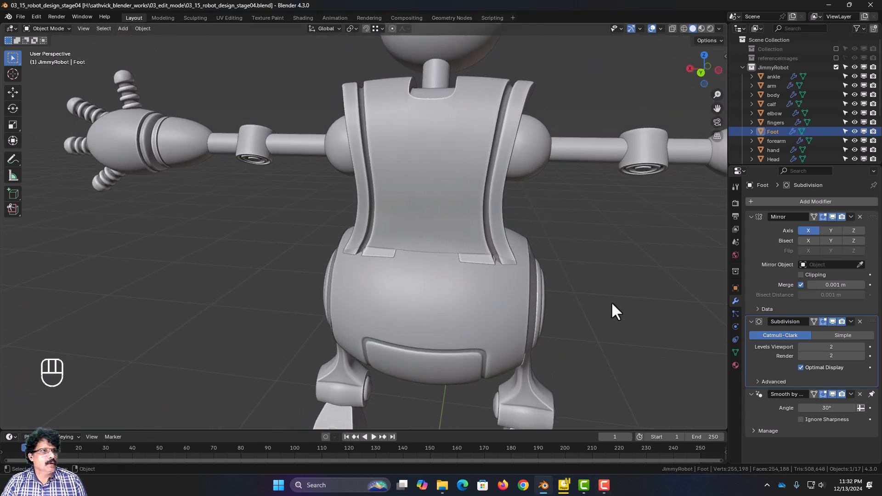
middle_click_drag(612, 308, 593, 388, "shift")
left_click(443, 223)
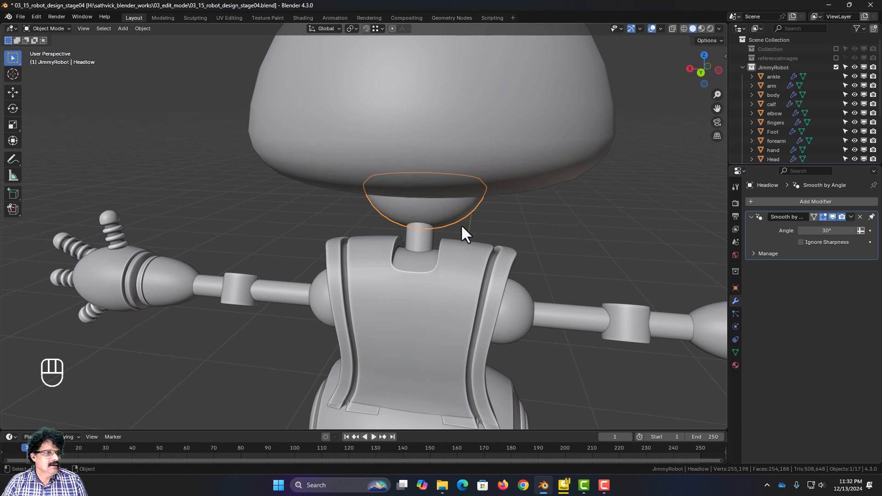
key("KP_1")
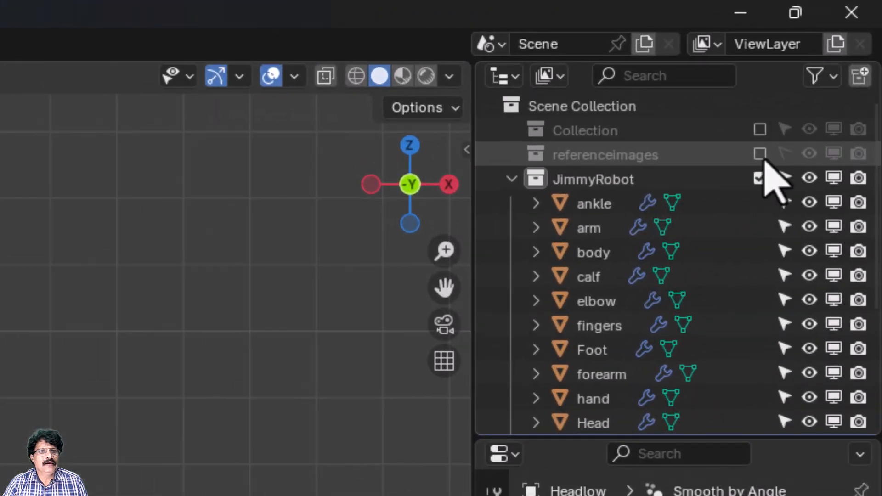
left_click(835, 58)
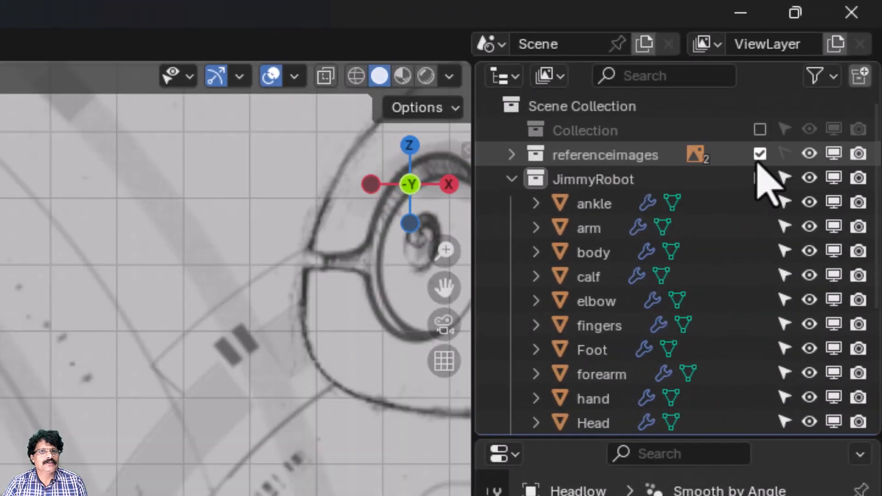
left_click(355, 76)
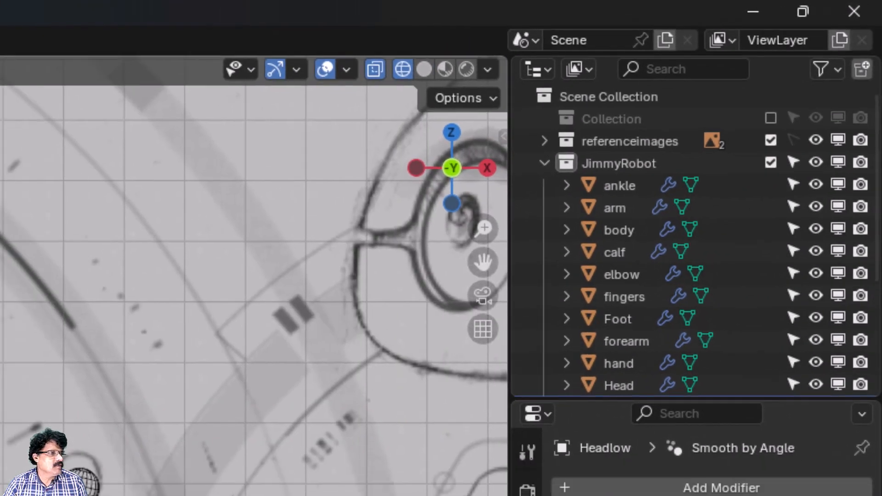
scroll(317, 186, "up", 4)
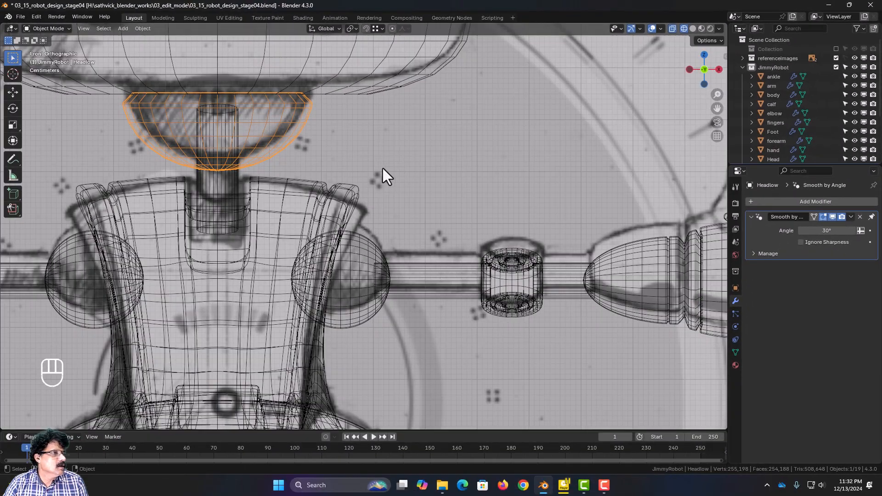
middle_click_drag(295, 168, 328, 236, "shift")
scroll(328, 236, "up", 2)
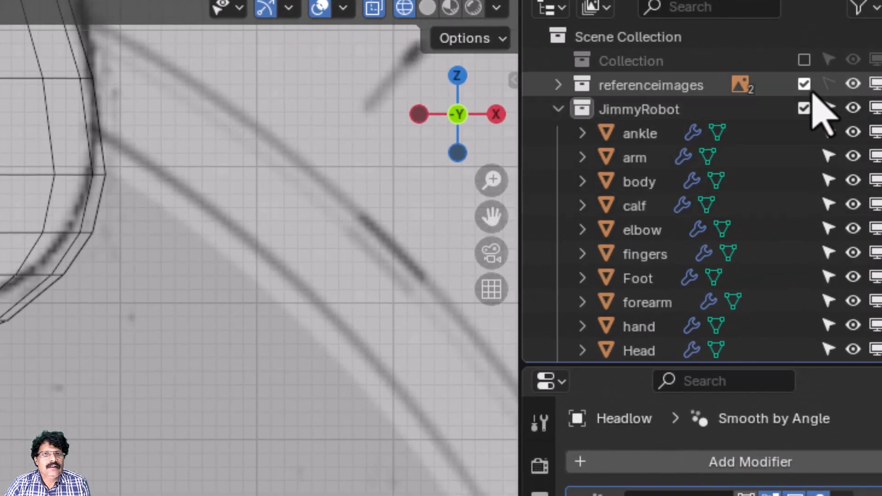
Exclude the referenceimages collection, turn off X-ray, and rotate the whole Headlow mesh about Z so a face column is centred in front
left_click(804, 85)
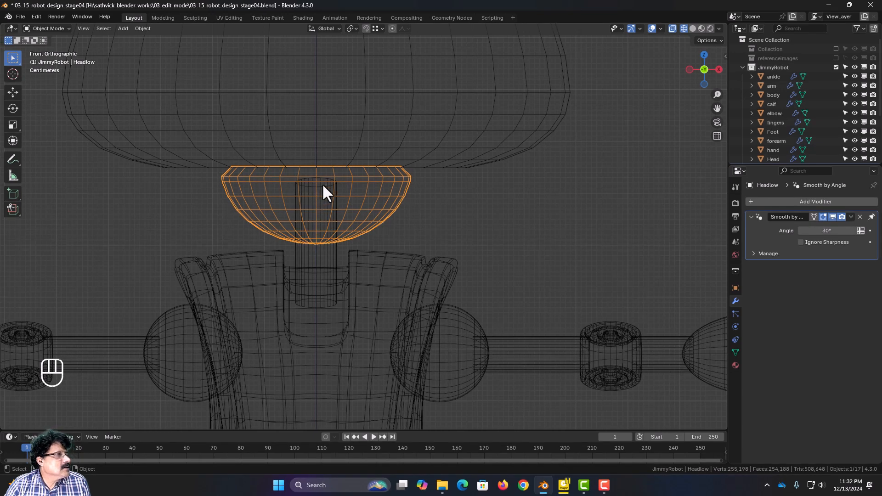
key("Tab")
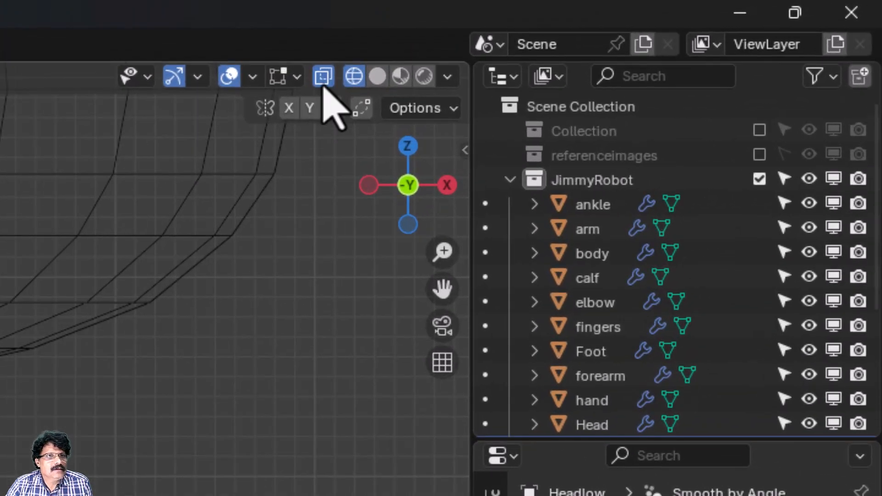
left_click(323, 85)
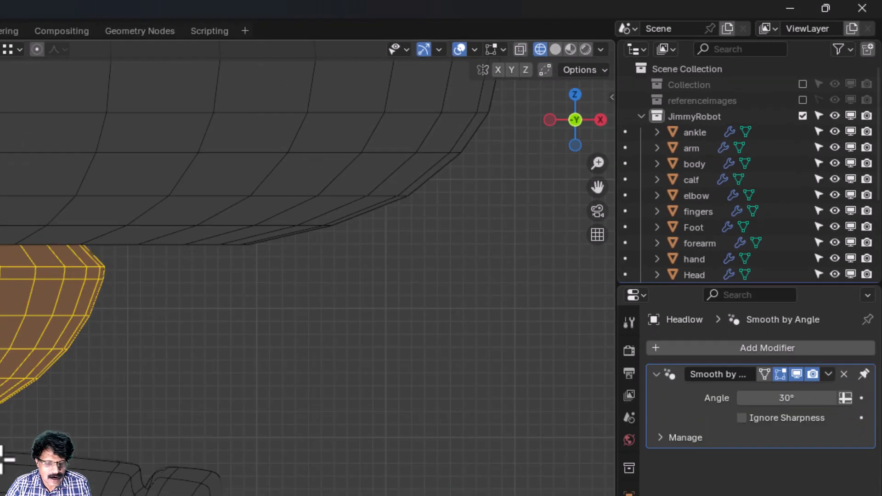
key("r")
key("z")
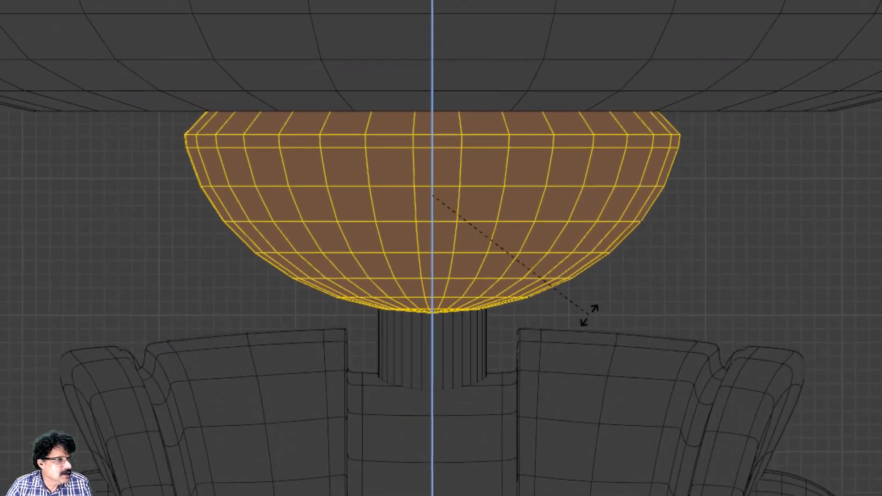
left_click(675, 338)
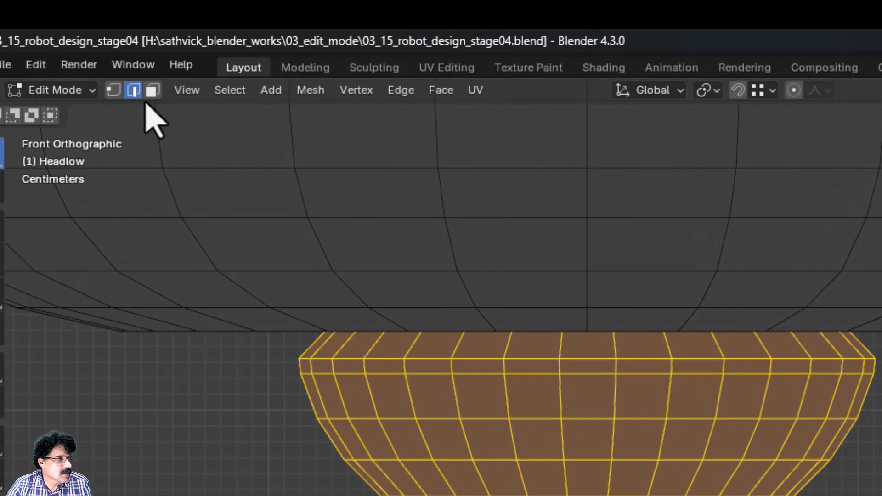
Select three alternating columns of three faces each on the front of Headlow and inset them slightly as three separate strips
left_click(151, 90)
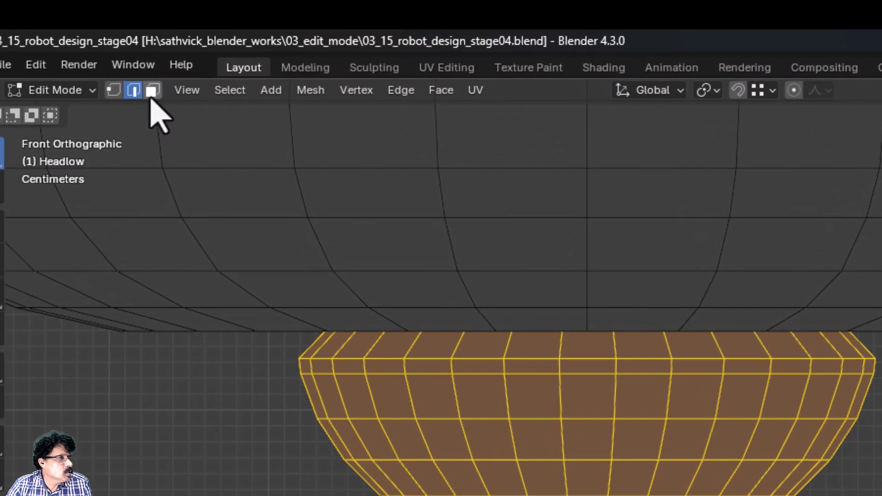
left_click(696, 398)
left_click(687, 441, "shift")
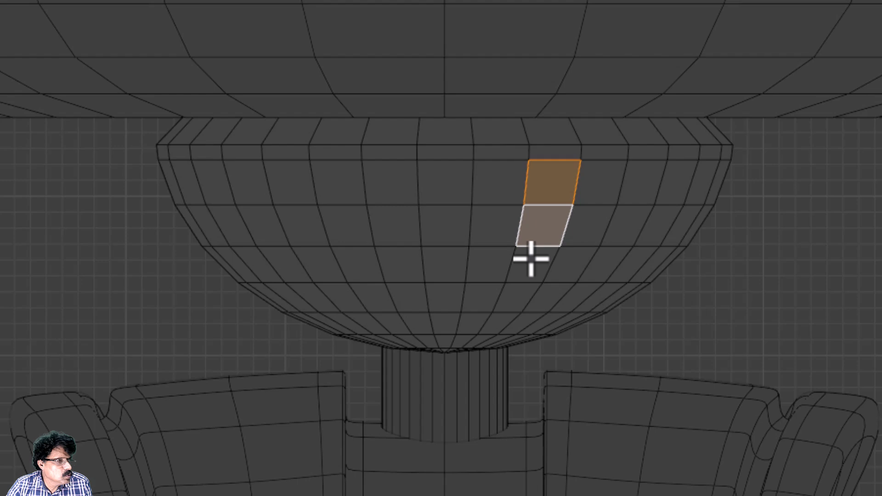
left_click(531, 259, "shift")
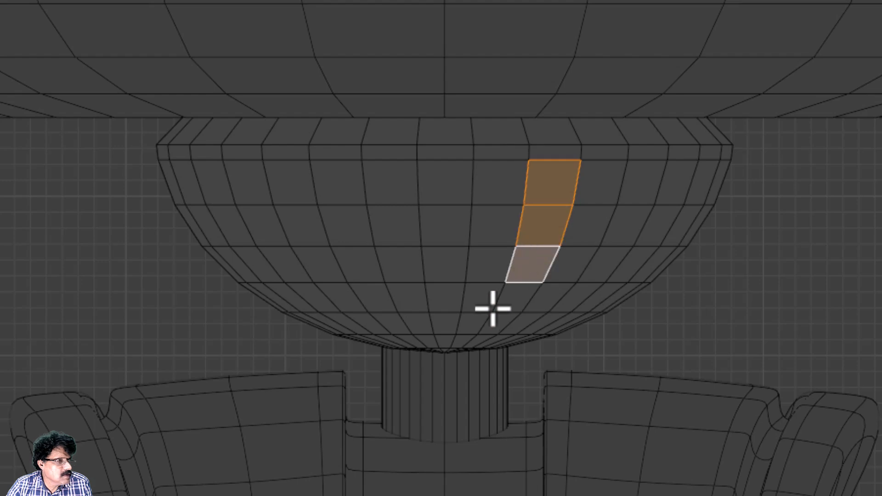
left_click(443, 183, "shift")
left_click(444, 227, "shift")
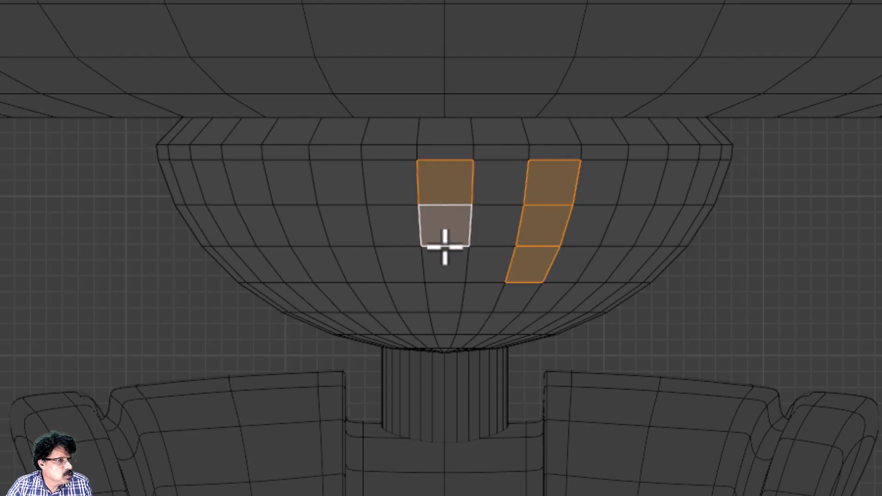
left_click(445, 261, "shift")
left_click(330, 179, "shift")
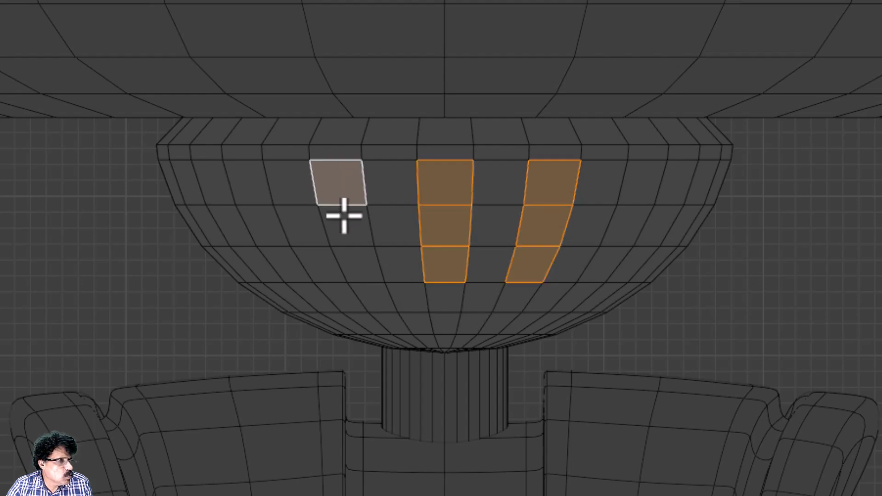
left_click(344, 222, "shift")
left_click(347, 258, "shift")
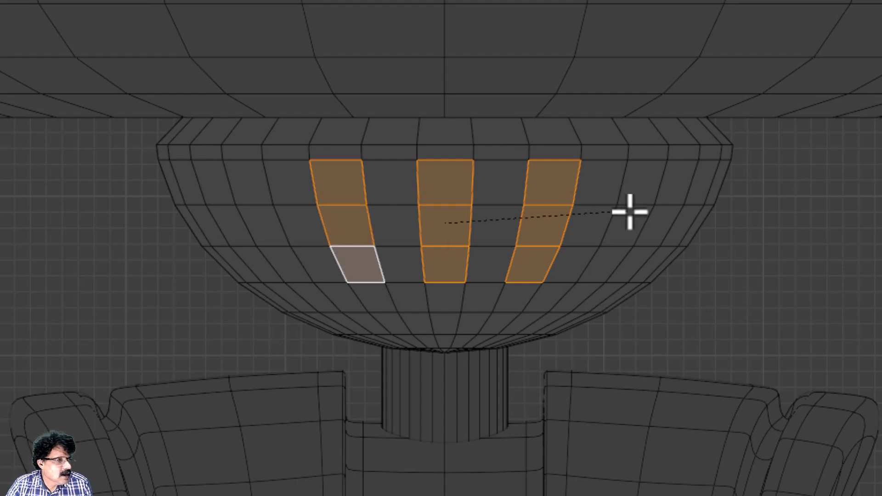
left_click(623, 205)
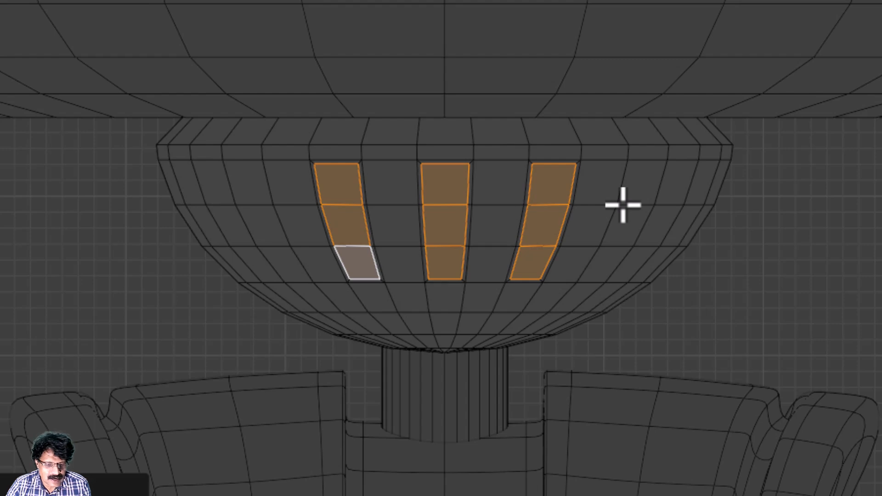
Extrude the three inset face strips inward by -0.005228 m along their normals, and leave Edit Mode in solid shading
key("g")
key("z")
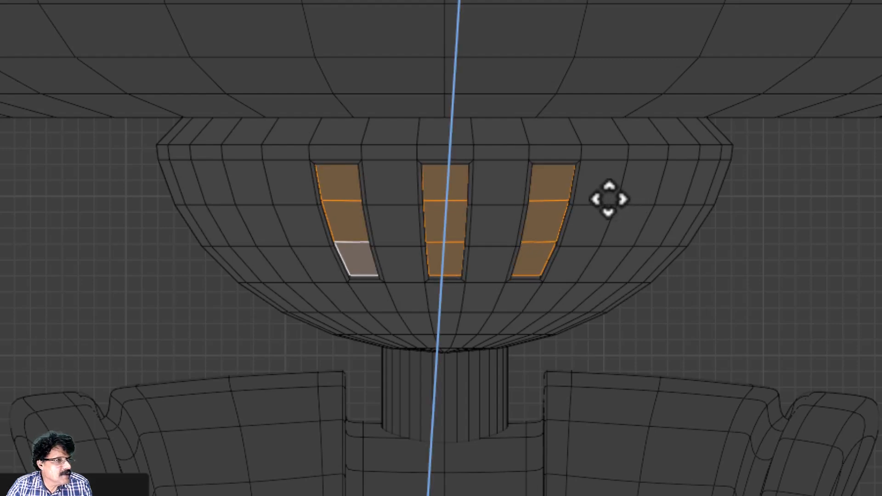
left_click(609, 198)
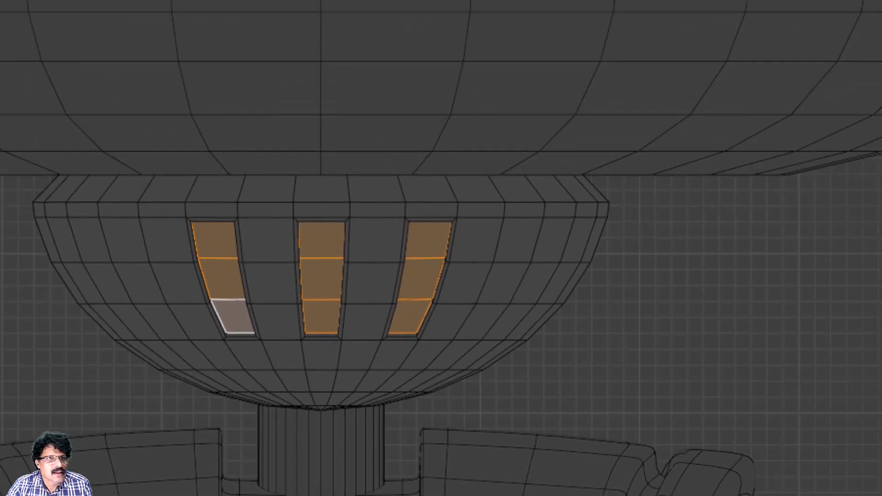
left_click(817, 87)
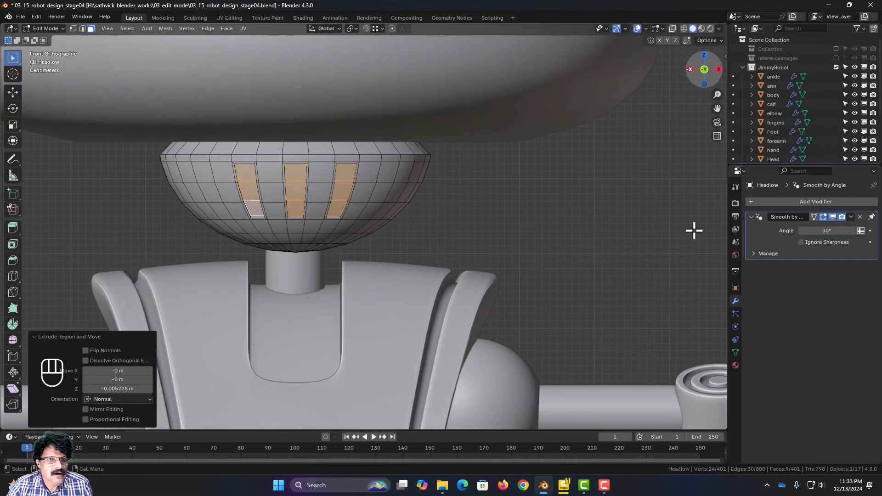
key("Tab")
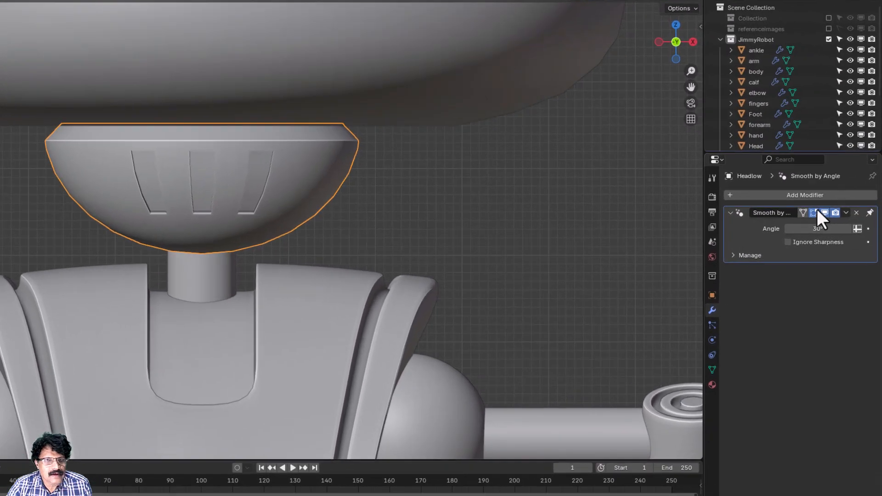
Add a Subdivision Surface modifier to the Headlow object and set its viewport level to 2
left_click(817, 202)
left_click(731, 142)
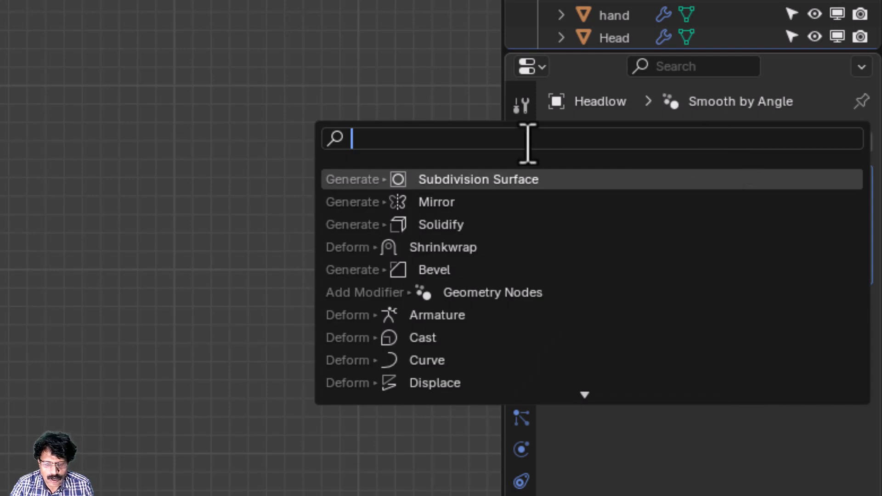
type("sub")
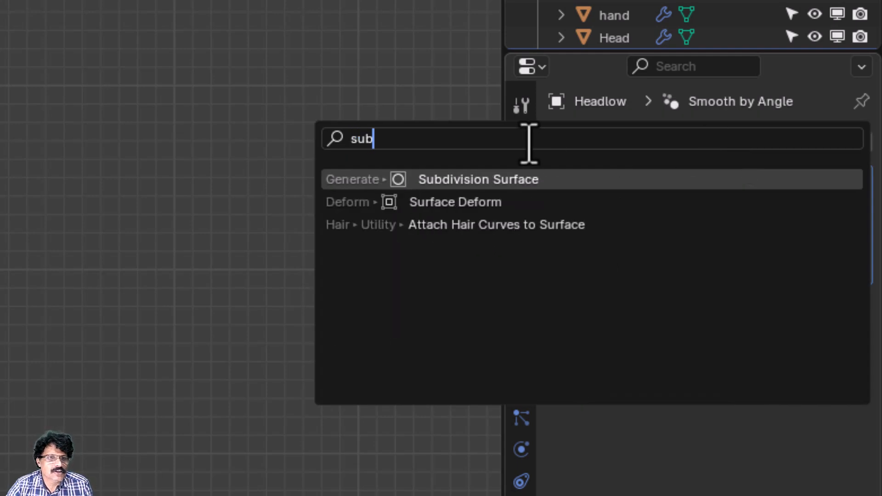
left_click(551, 179)
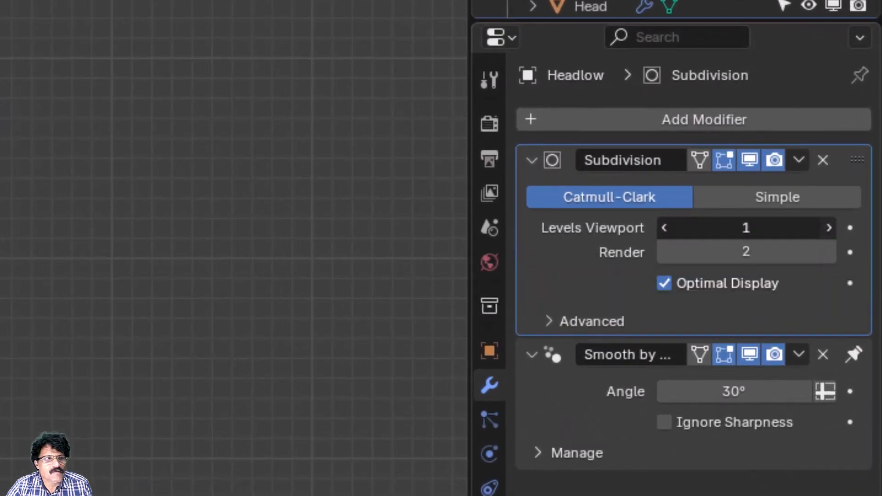
left_click(860, 241)
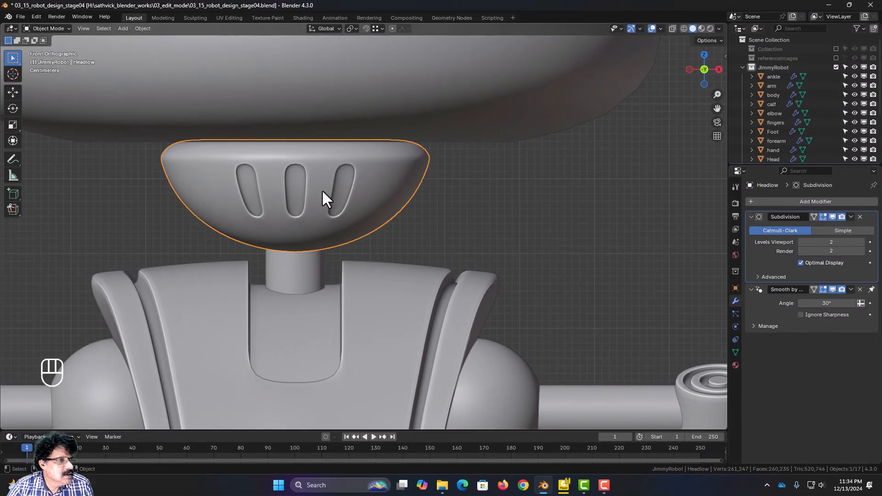
Examine the smoothed vent slots on Headlow from an angle, and check the whole robot from the front
scroll(320, 196, "down", 3)
mouse_move(319, 199)
middle_mouse_down()
mouse_move(298, 204)
mouse_move(309, 204)
middle_mouse_up()
scroll(330, 205, "up", 2)
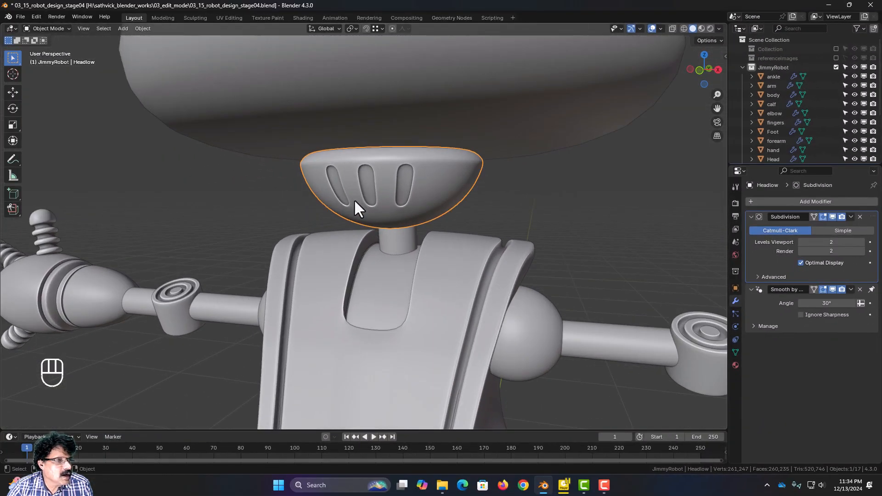
key("KP_1")
scroll(361, 220, "down", 6)
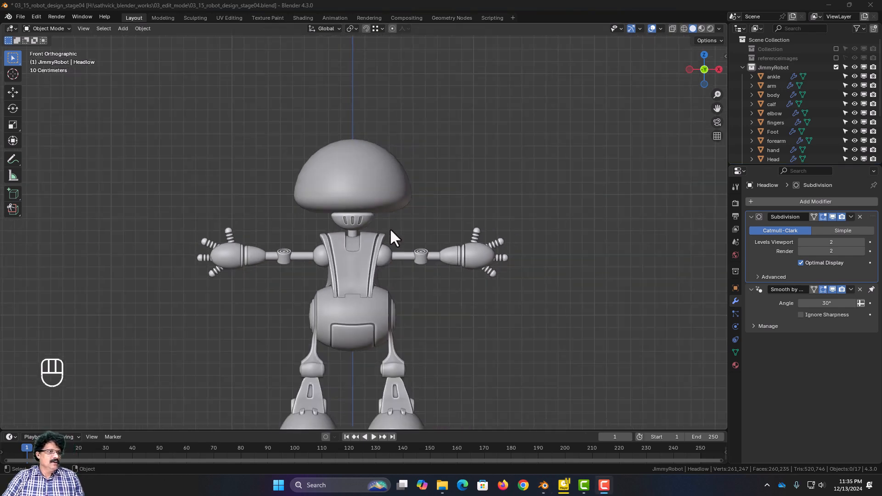
middle_click_drag(397, 249, 275, 240, "shift")
scroll(415, 206, "up", 3)
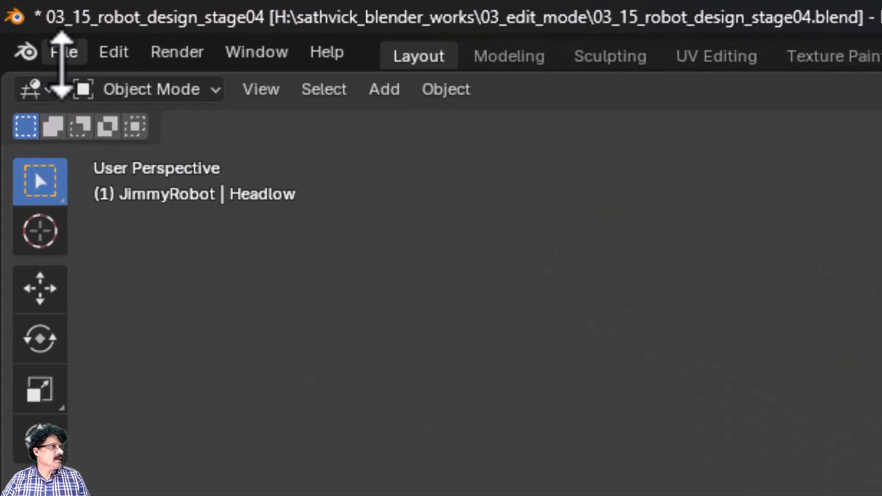
Save the robot project to its existing file, 03_15_robot_design_stage04.blend
left_click(20, 16)
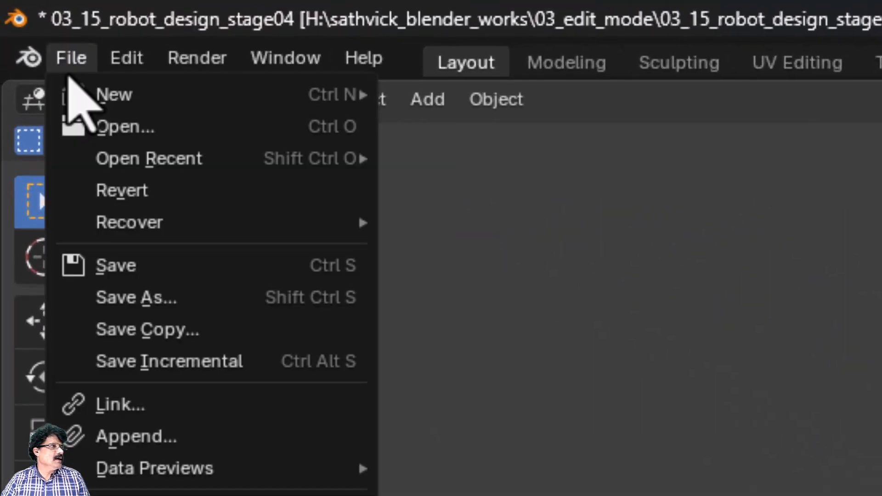
left_click(120, 282)
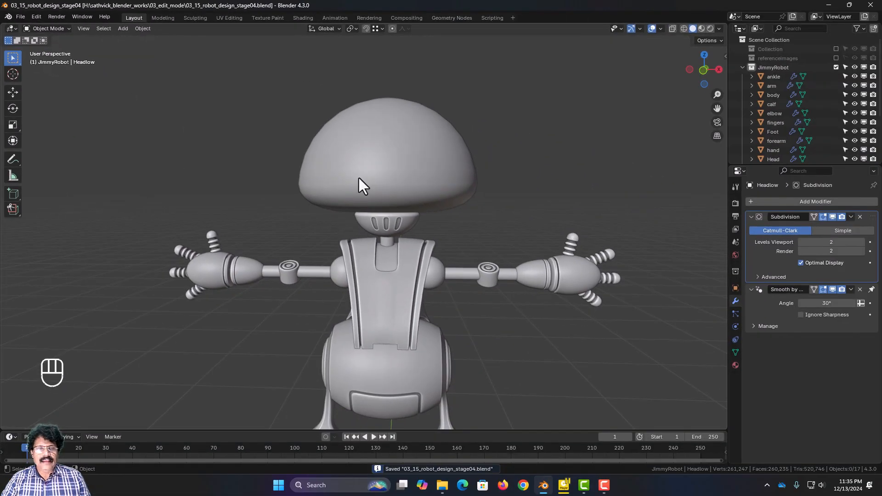
scroll(359, 187, "up", 2)
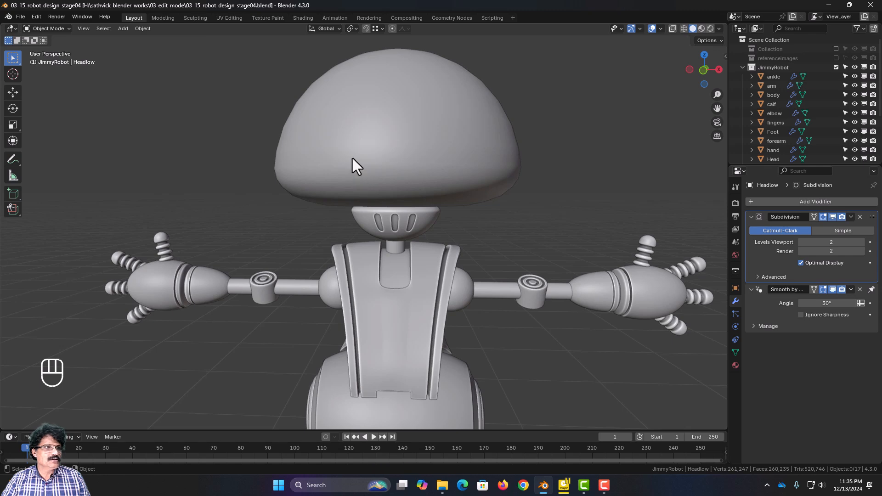